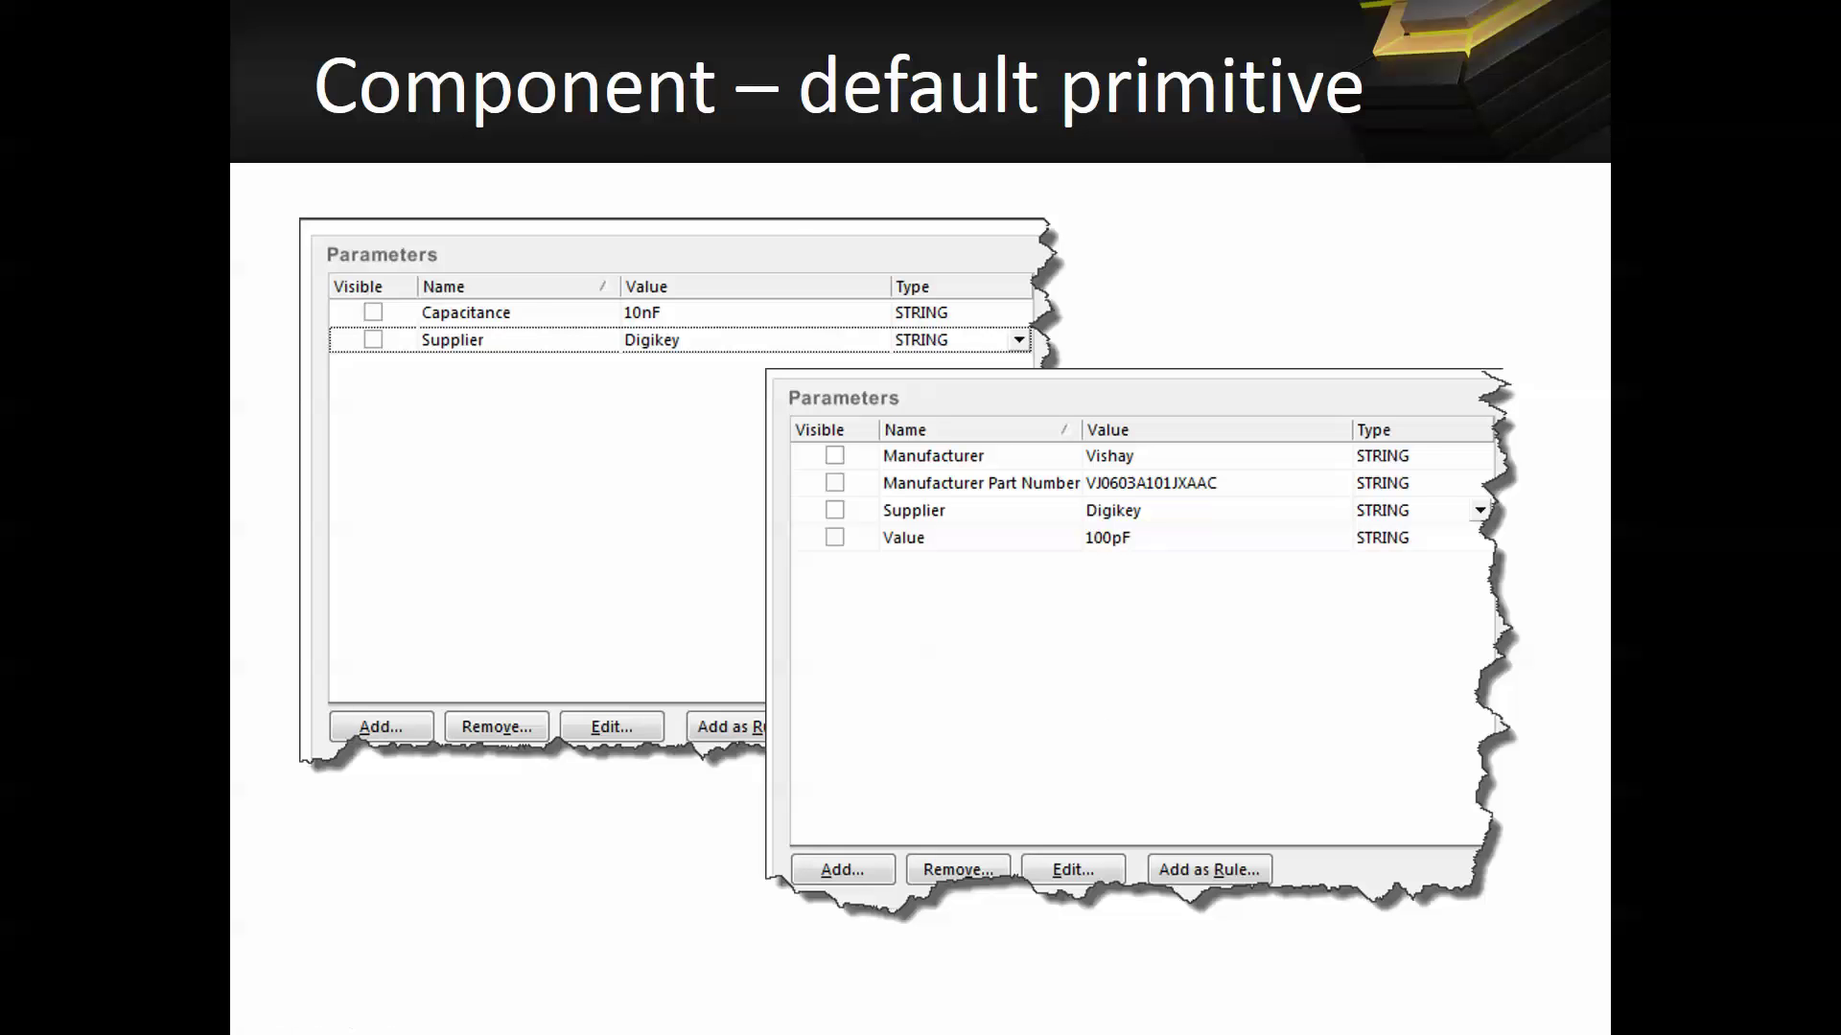
# - End the slide show, switch to Altium Designer and open the schematic Default Primitives preferences
pyautogui.press('Escape')
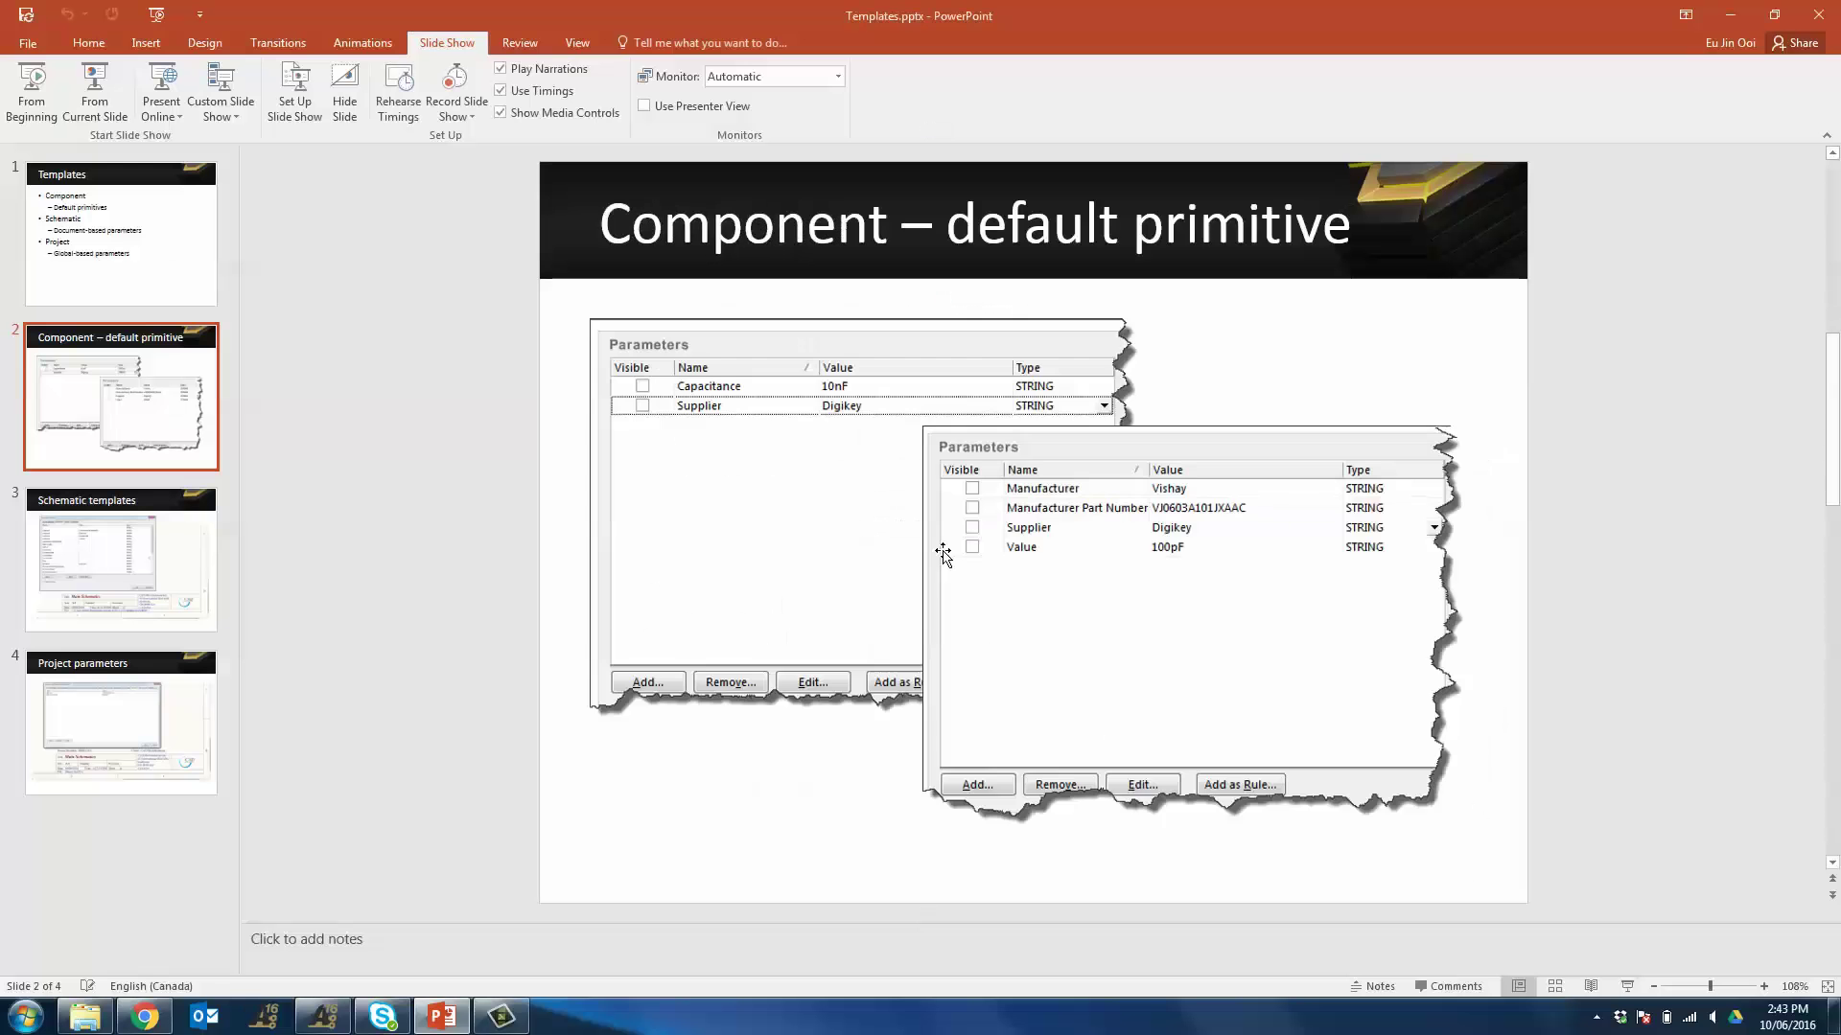
pyautogui.click(335, 1028)
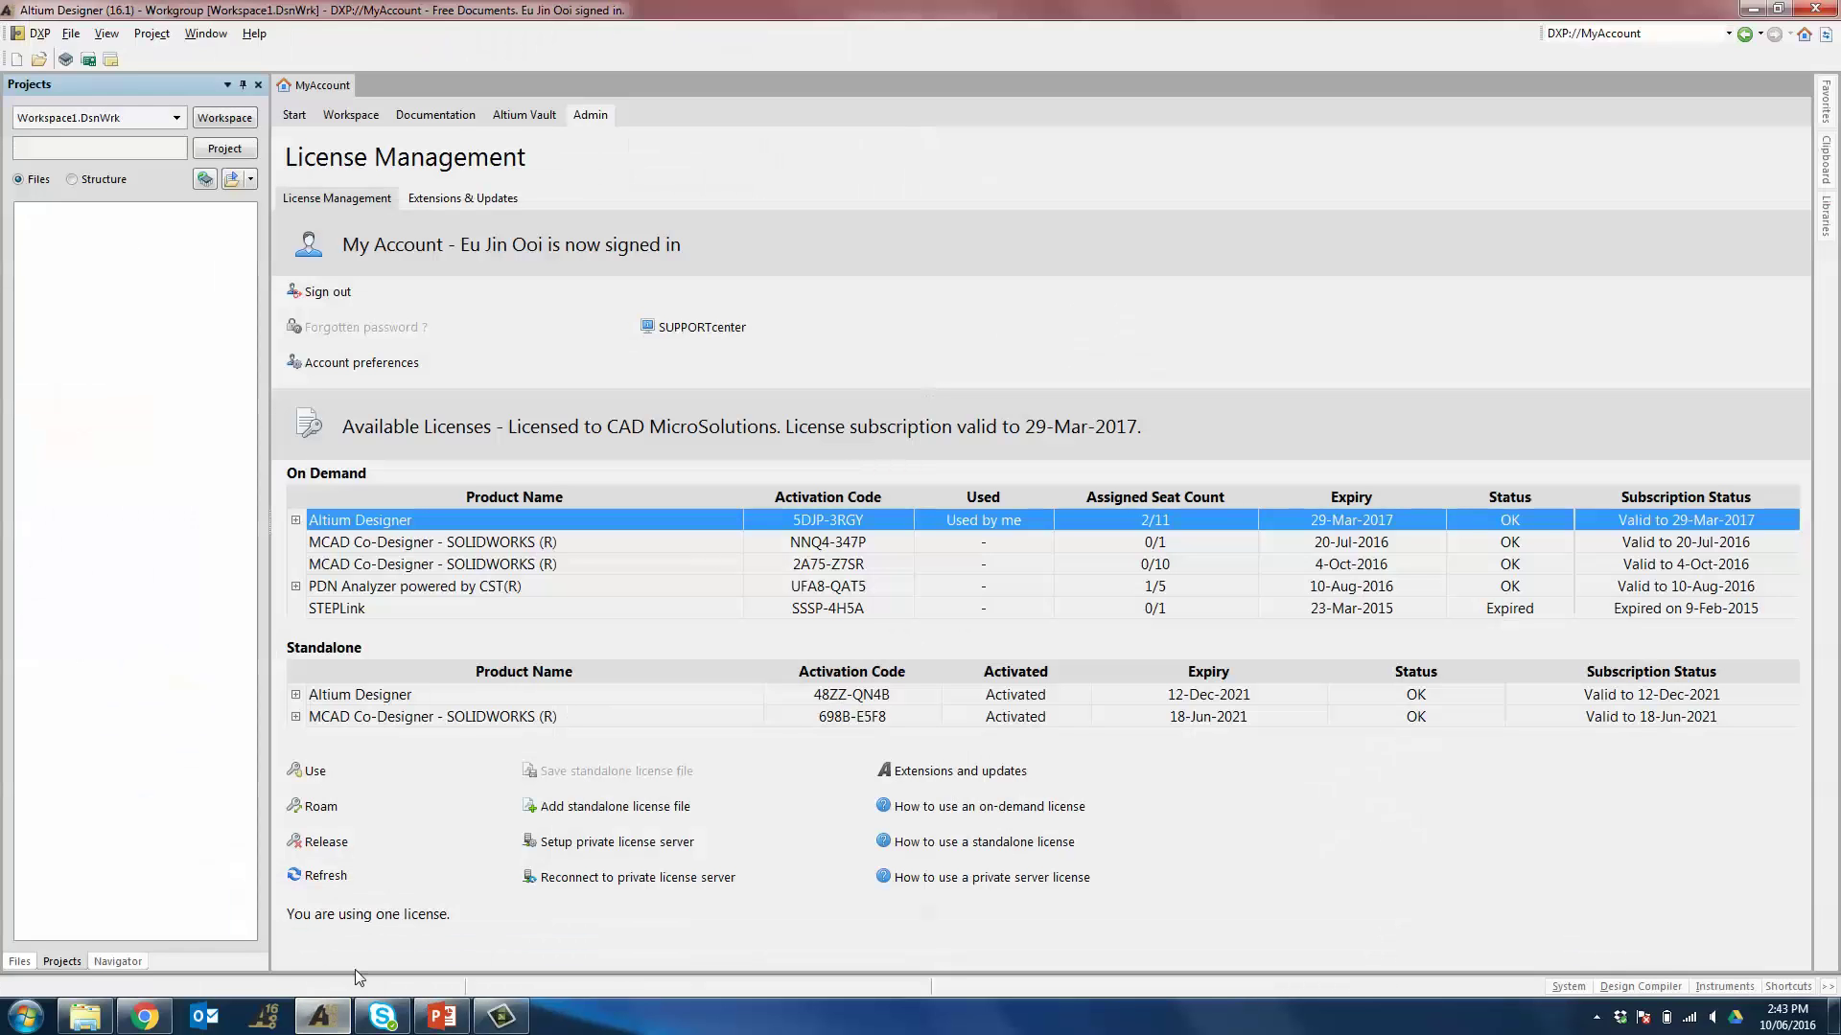
pyautogui.click(29, 37)
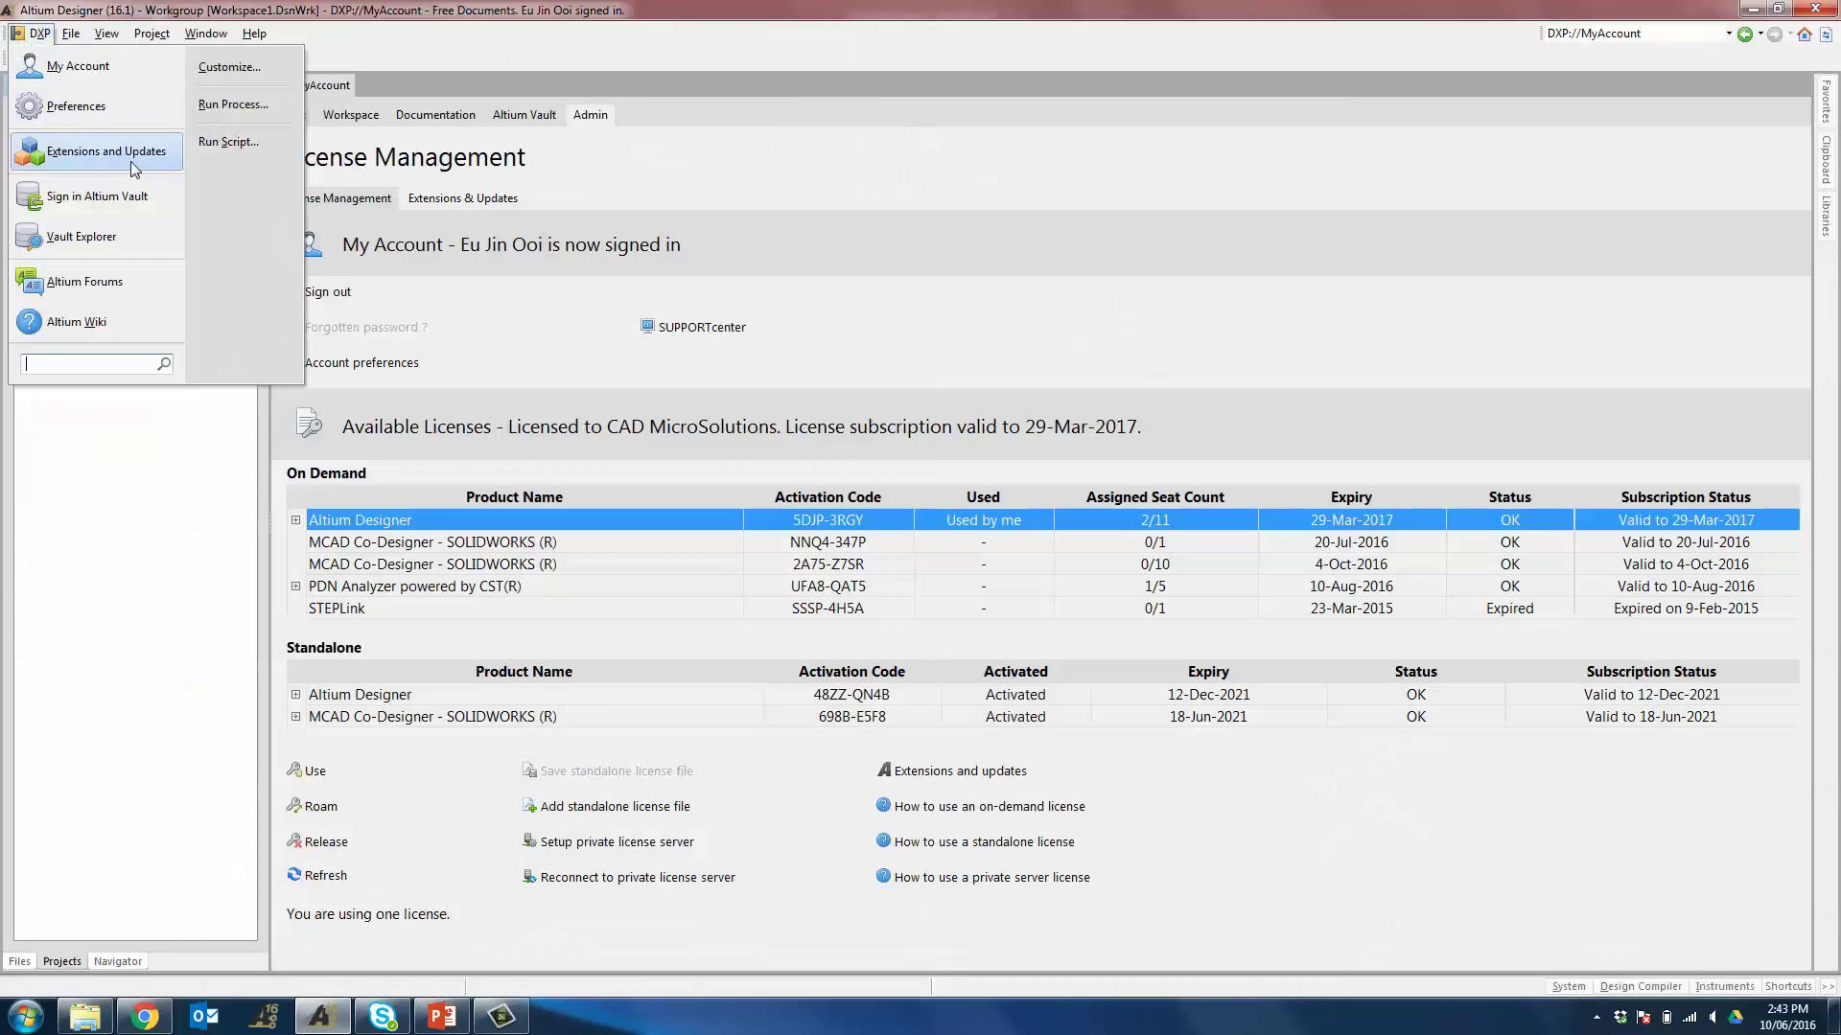
pyautogui.click(105, 111)
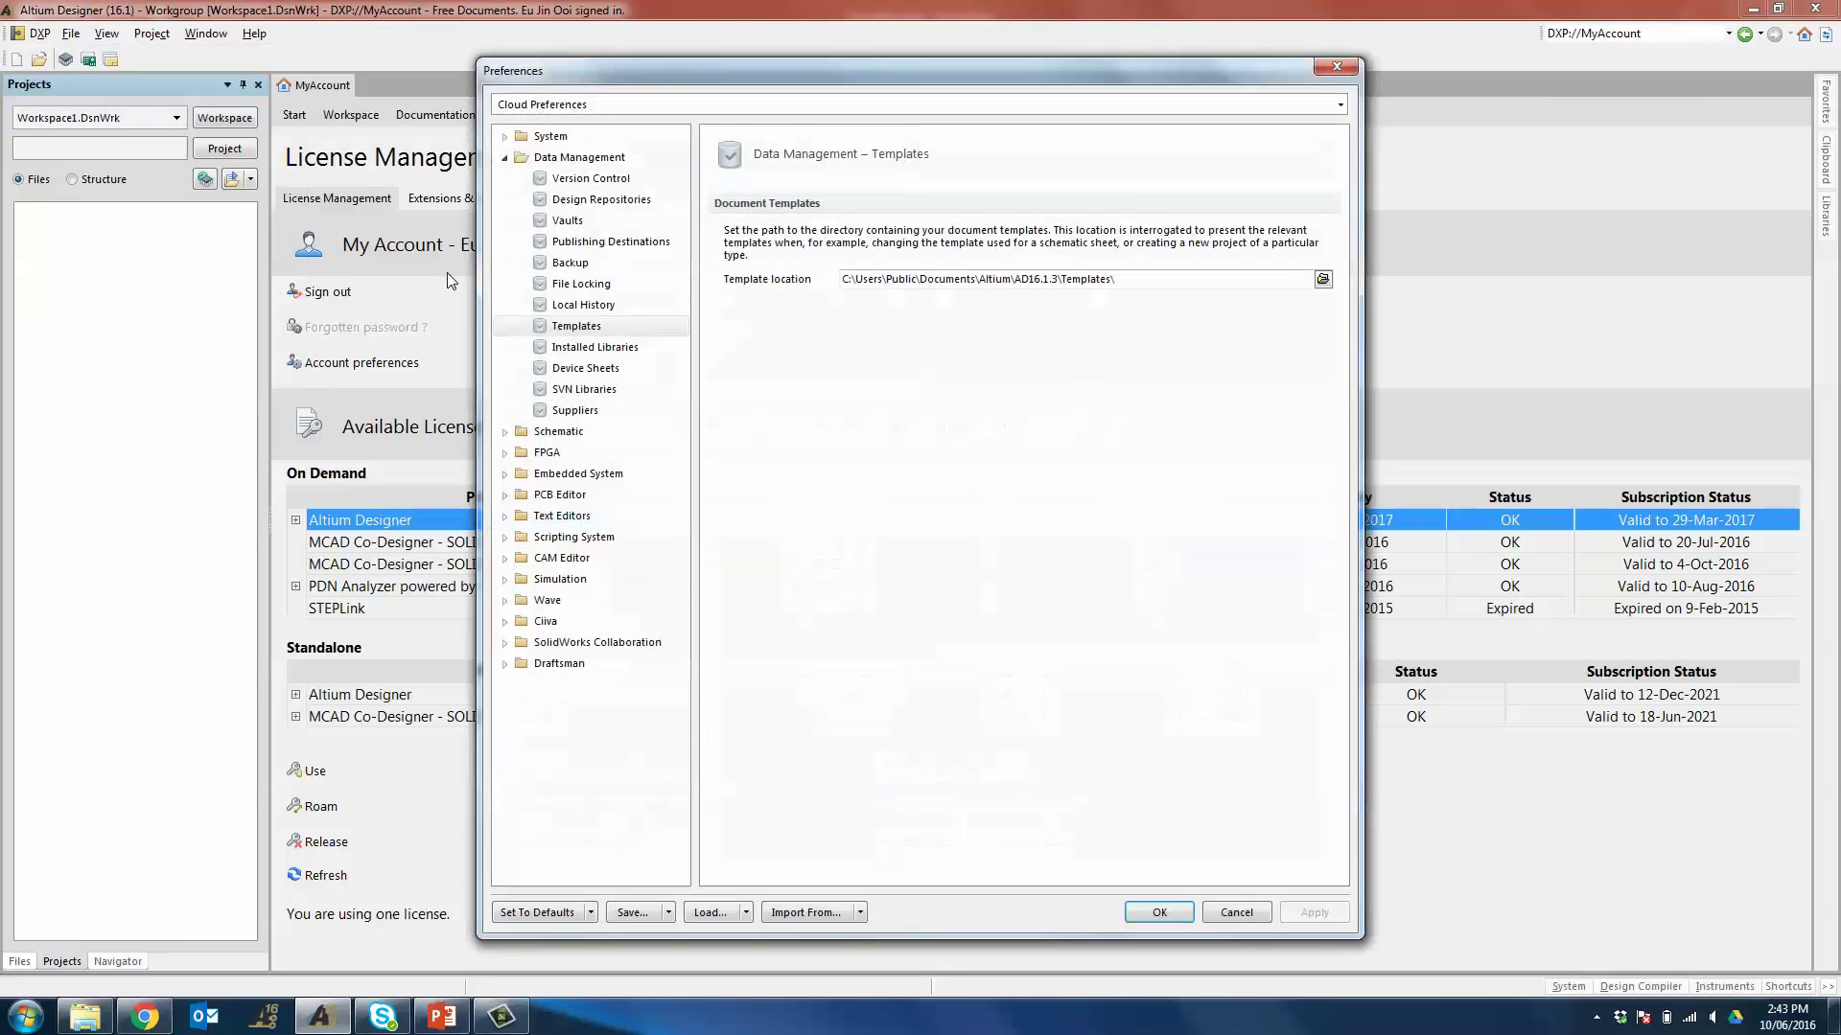
pyautogui.click(560, 430)
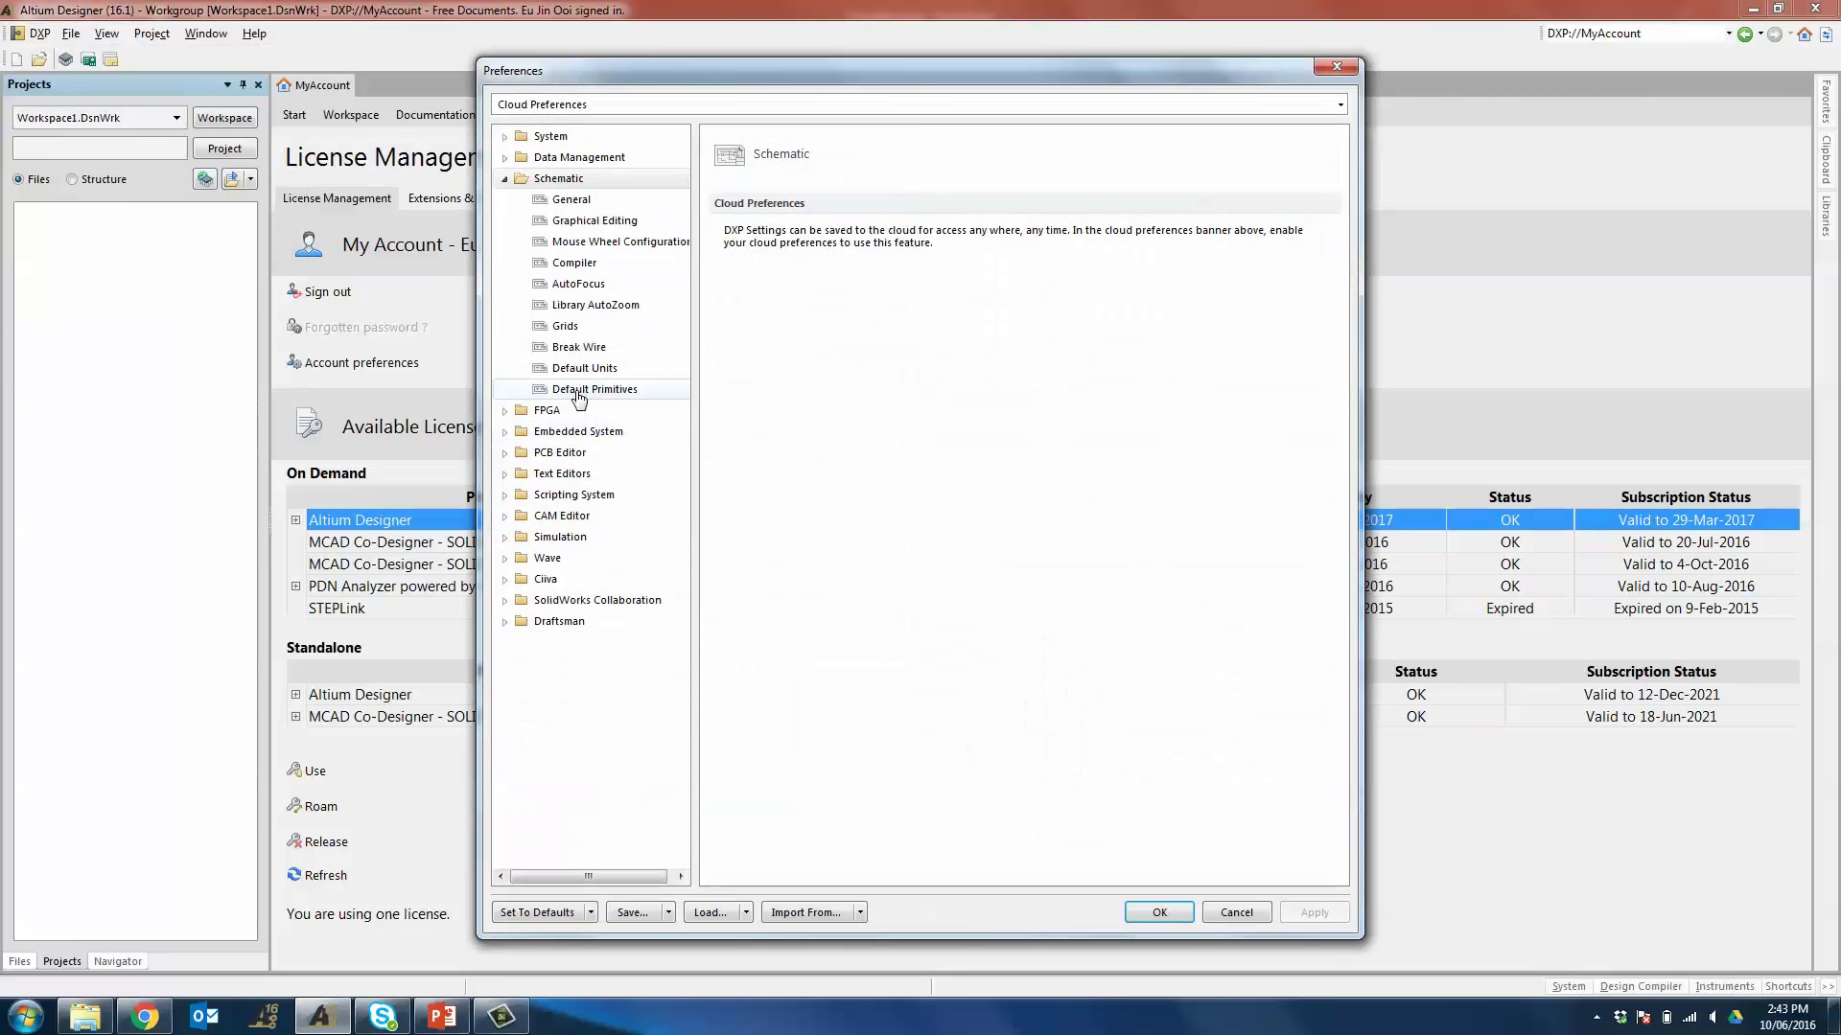
pyautogui.click(579, 390)
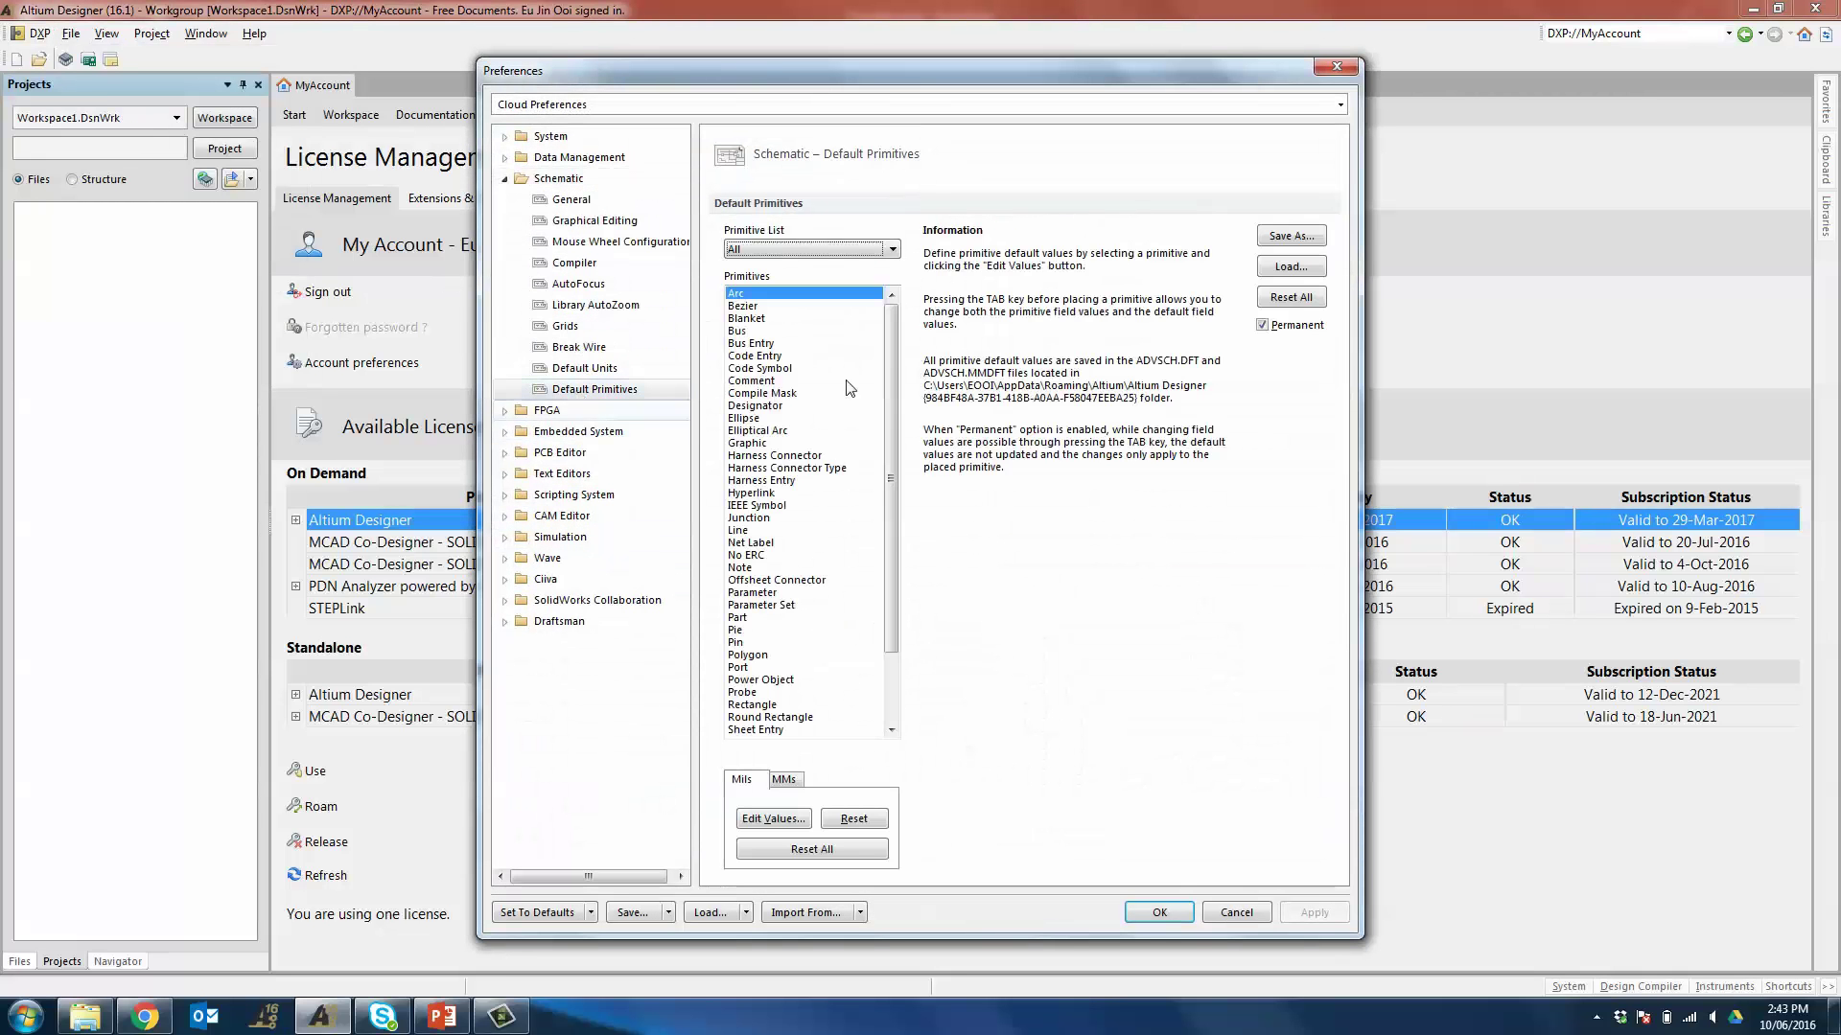
# - Review the default parameters of the Part primitive, then accept the component properties and the preferences
pyautogui.doubleClick(747, 618)
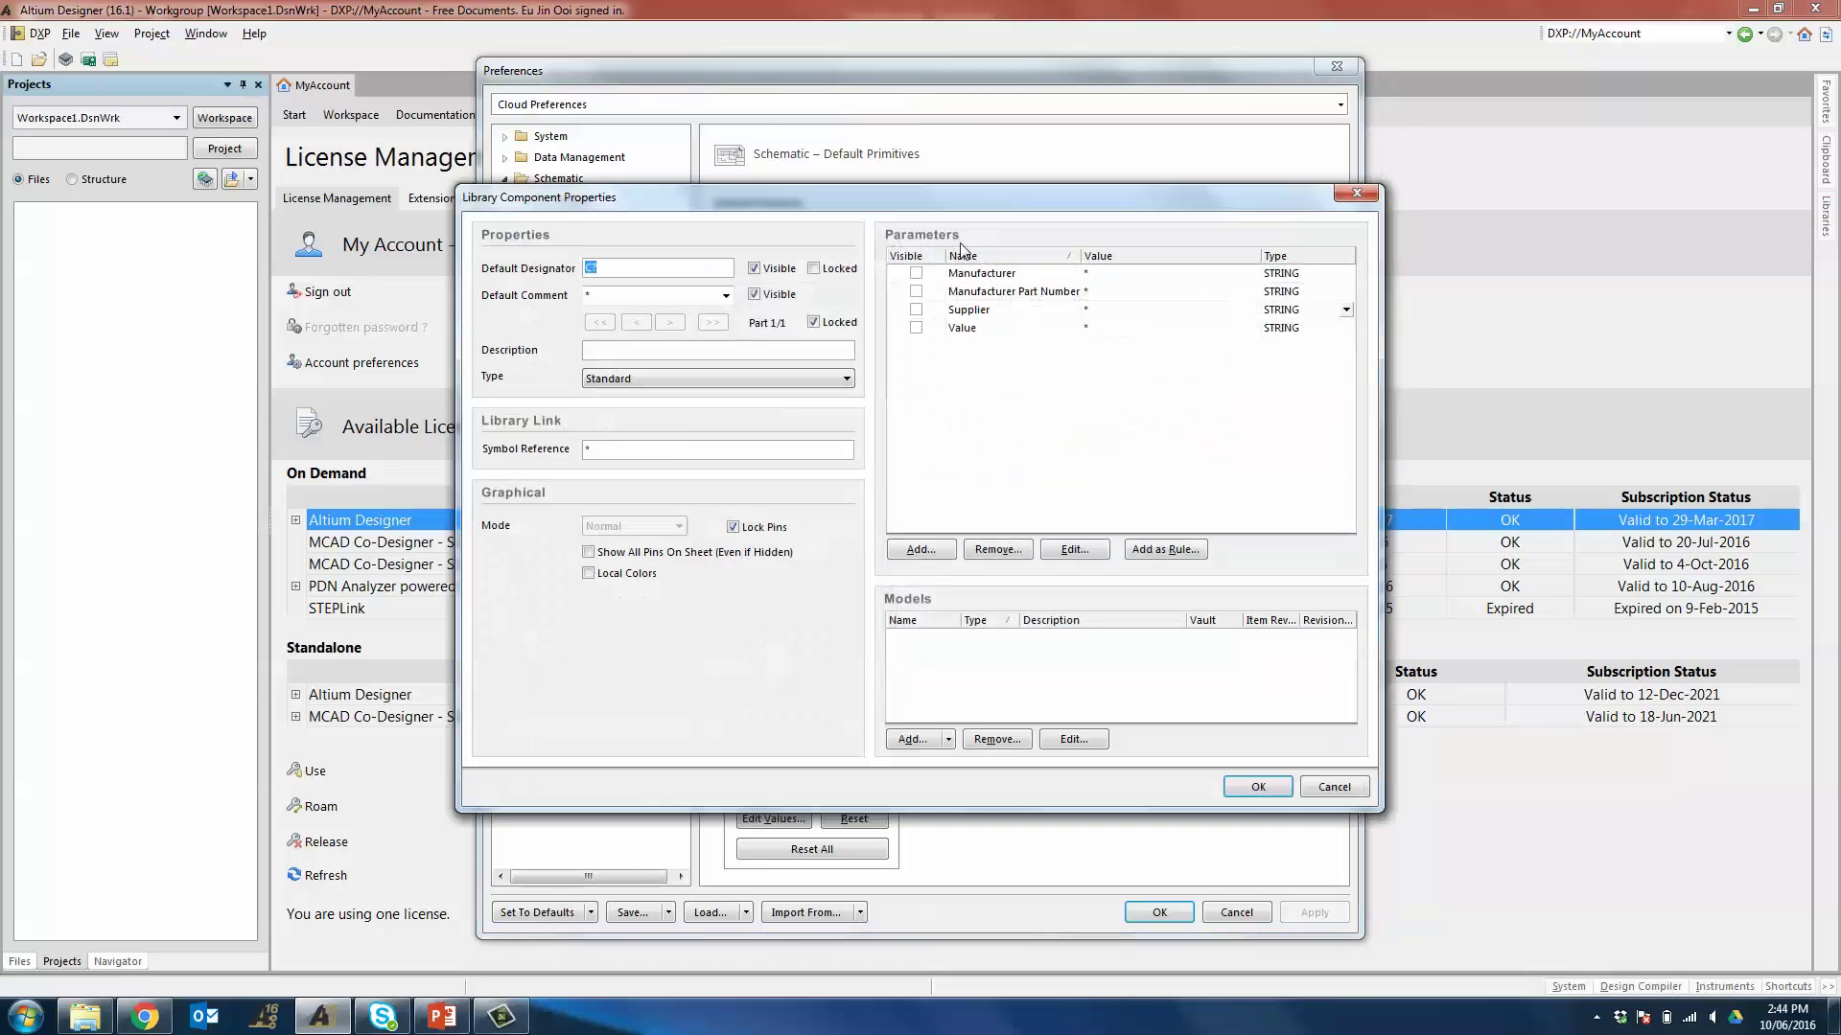
pyautogui.click(607, 270)
pyautogui.click(1258, 788)
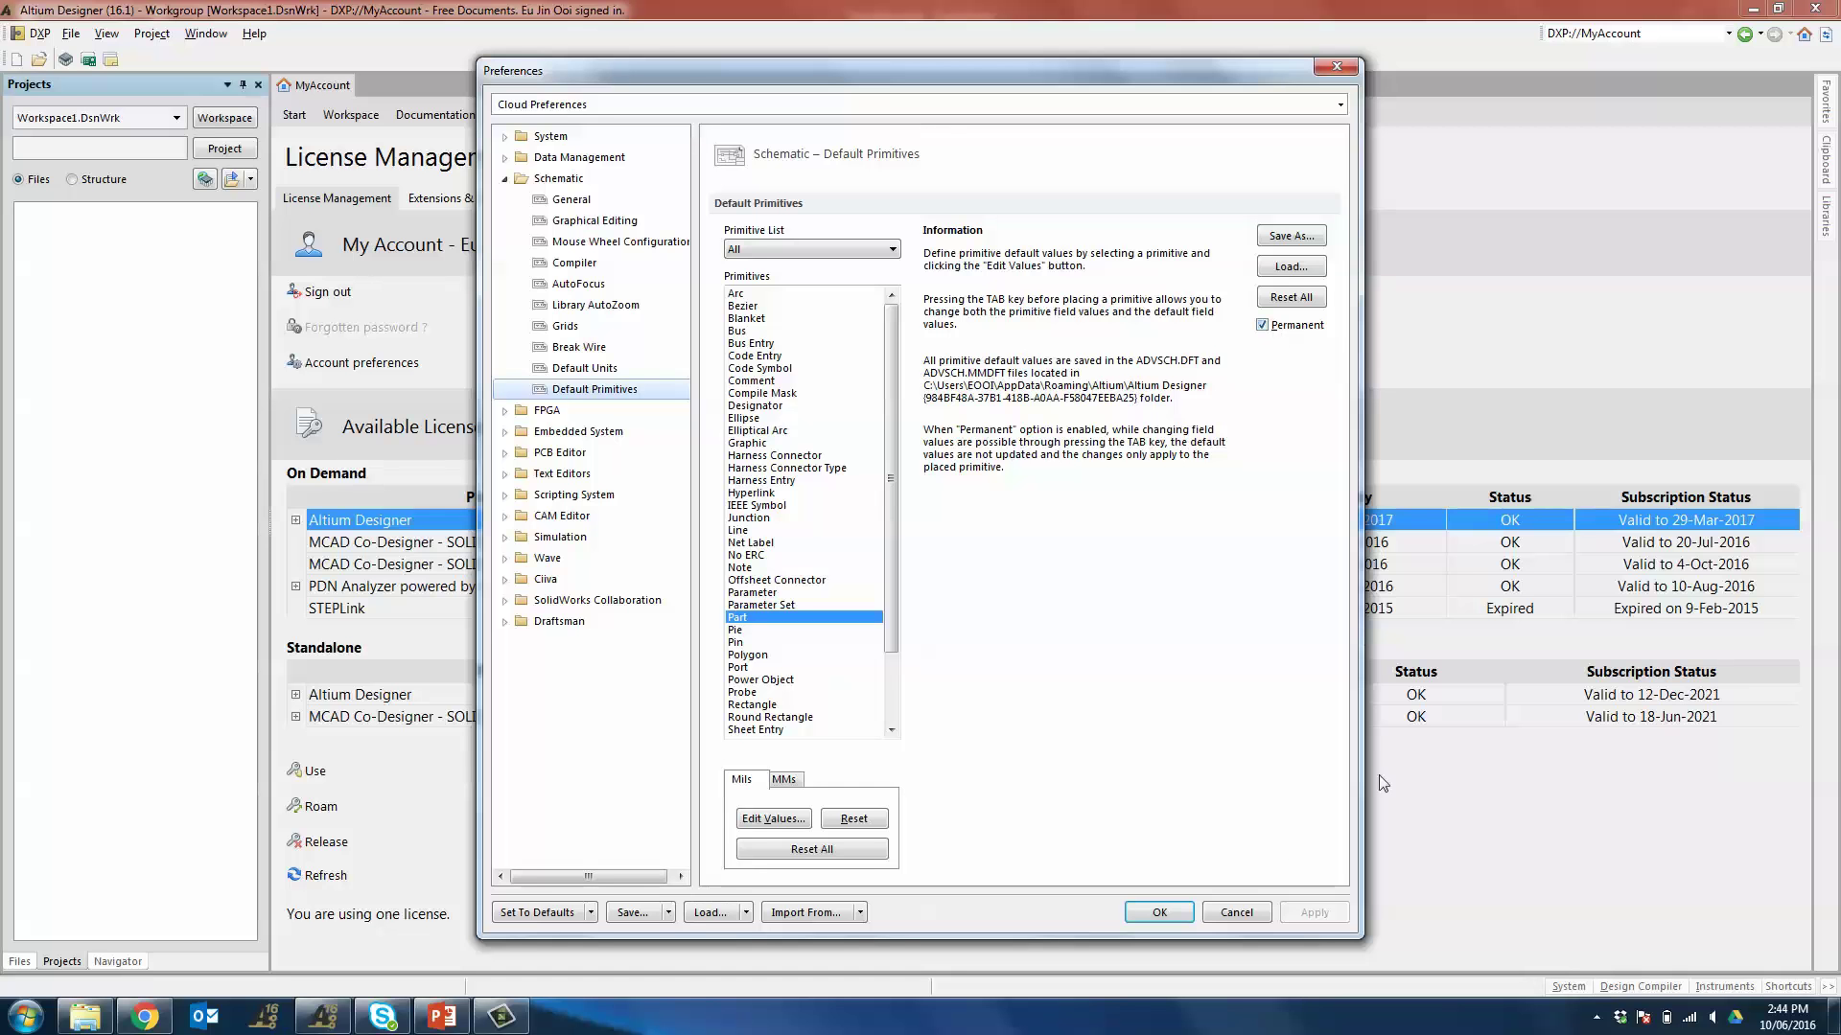
pyautogui.click(1159, 913)
# - Create a new schematic library and inspect the parameters in the properties of Component_1
pyautogui.click(71, 33)
pyautogui.moveTo(100, 57)
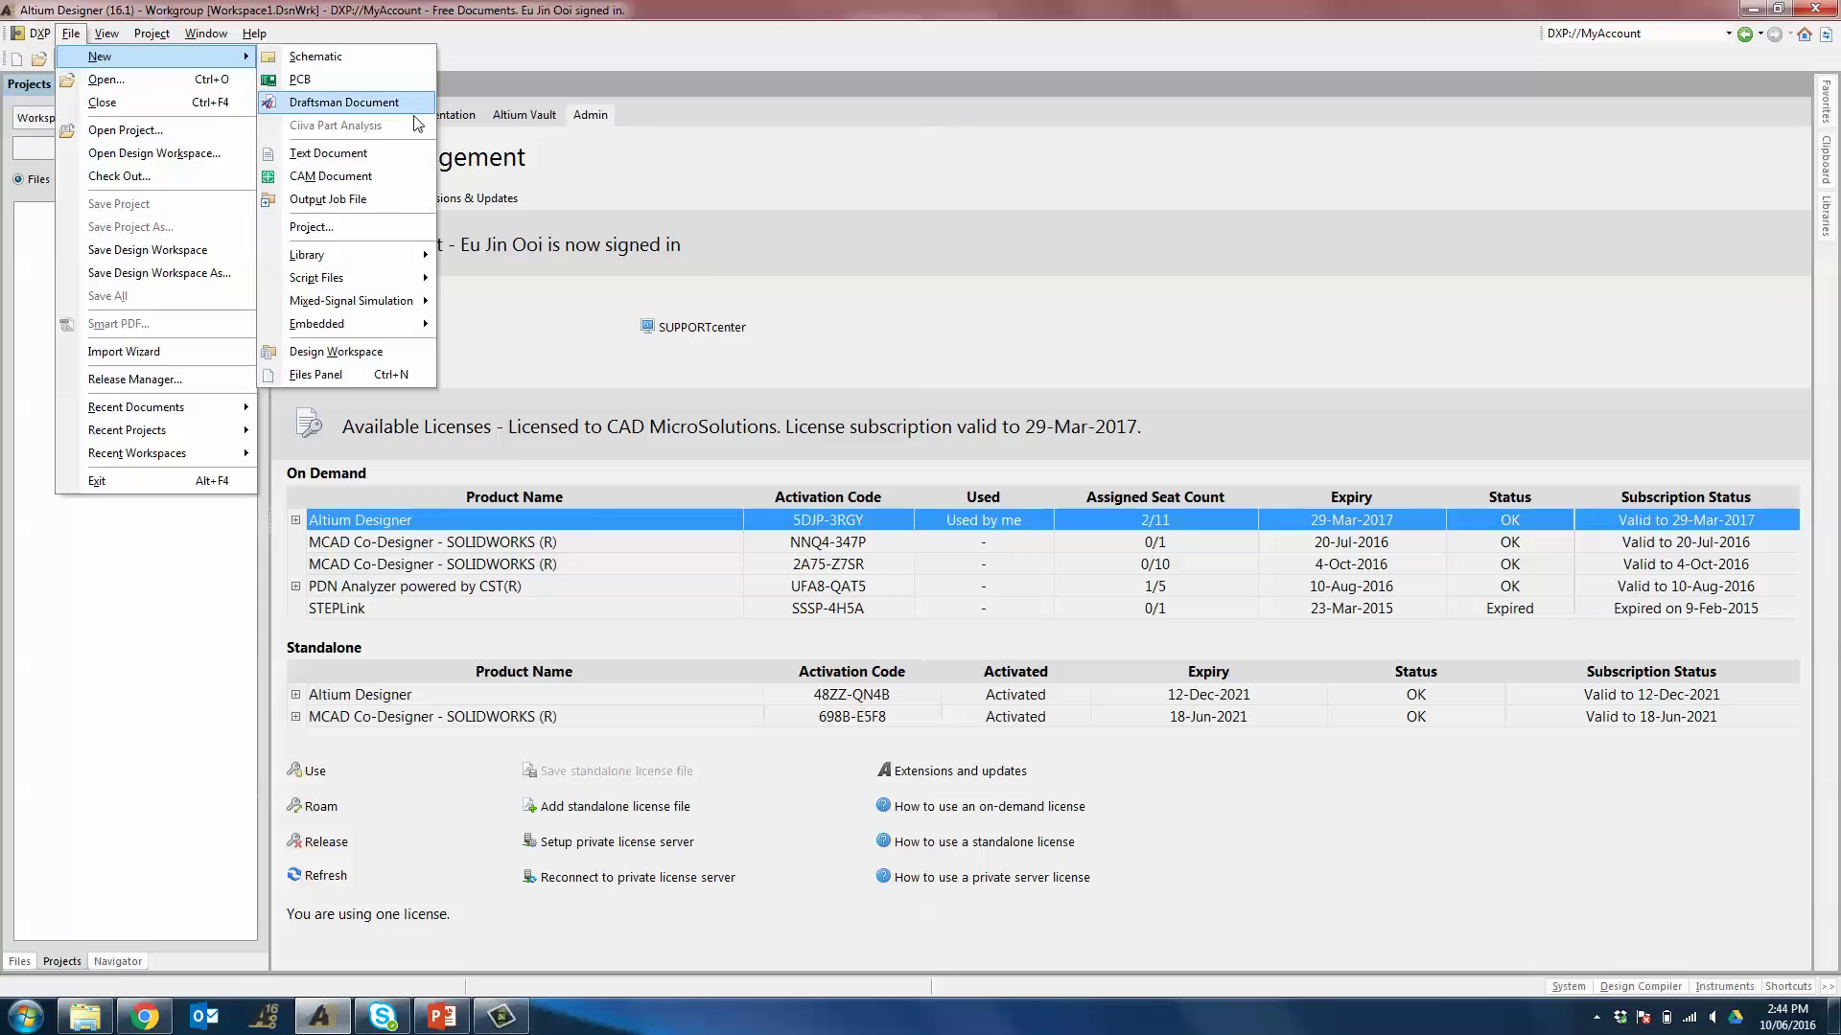
pyautogui.moveTo(399, 255)
pyautogui.click(489, 278)
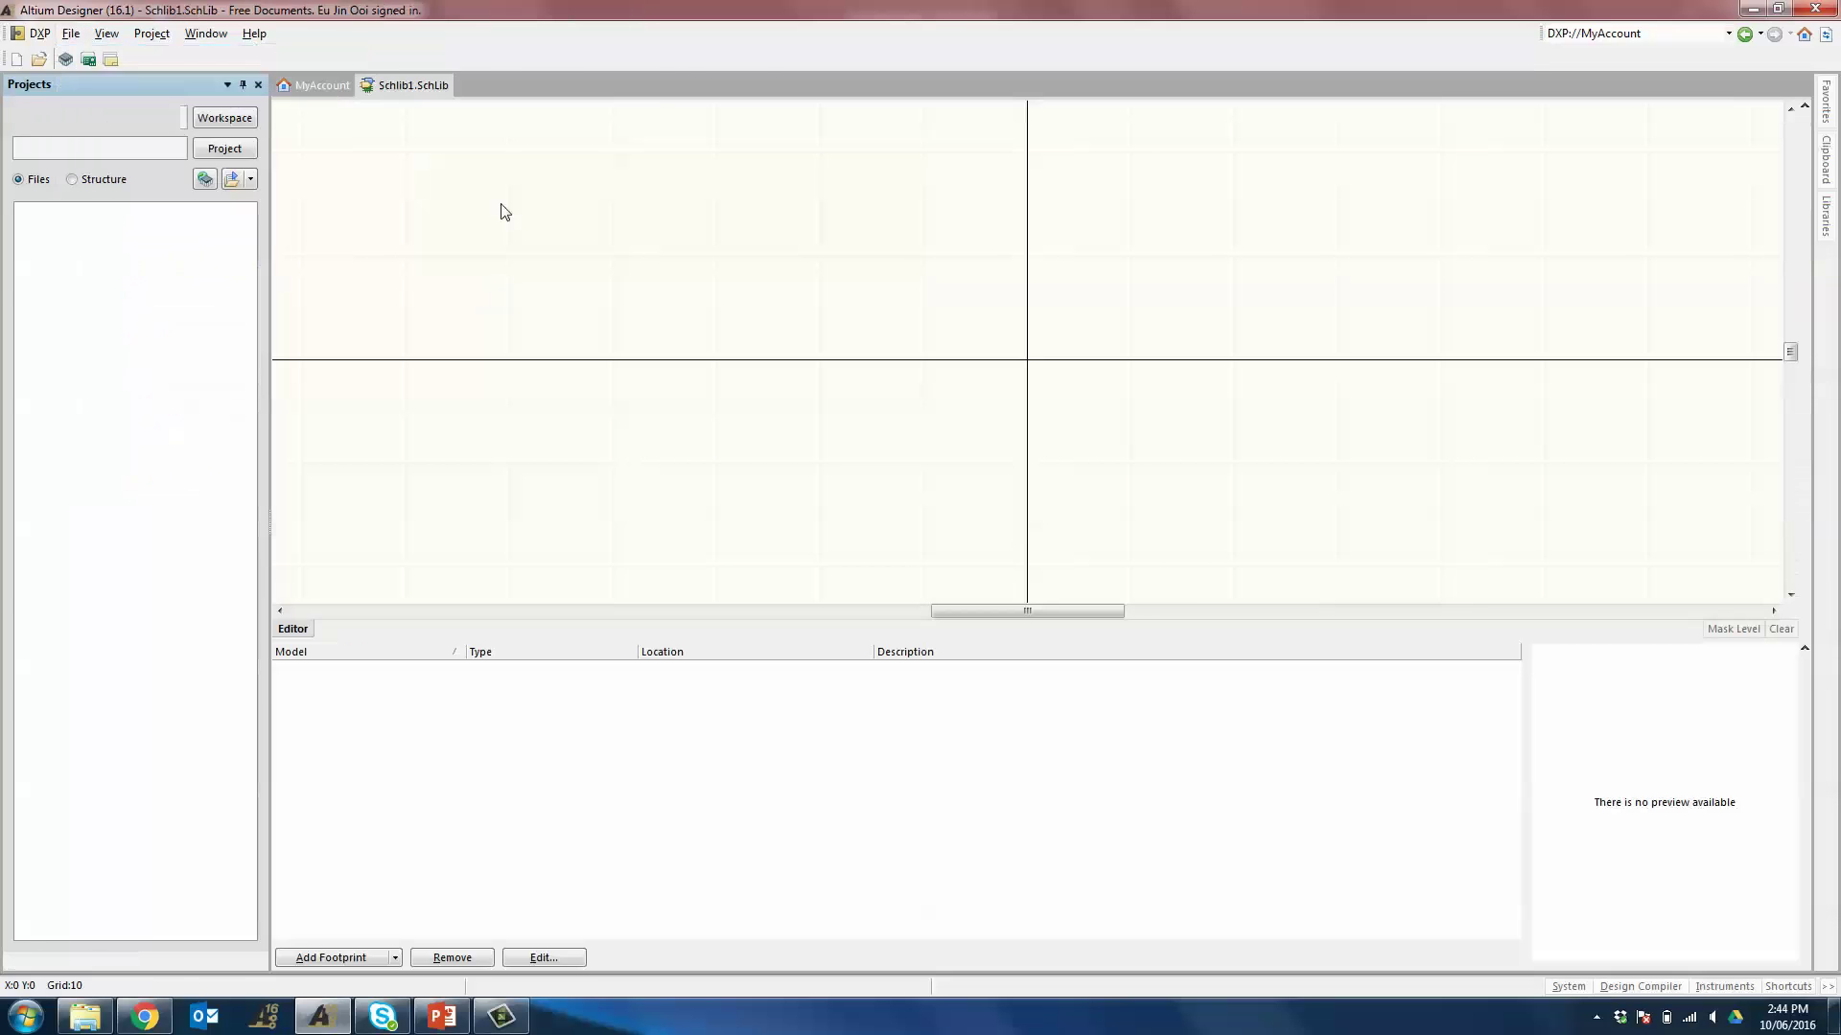
pyautogui.doubleClick(85, 151)
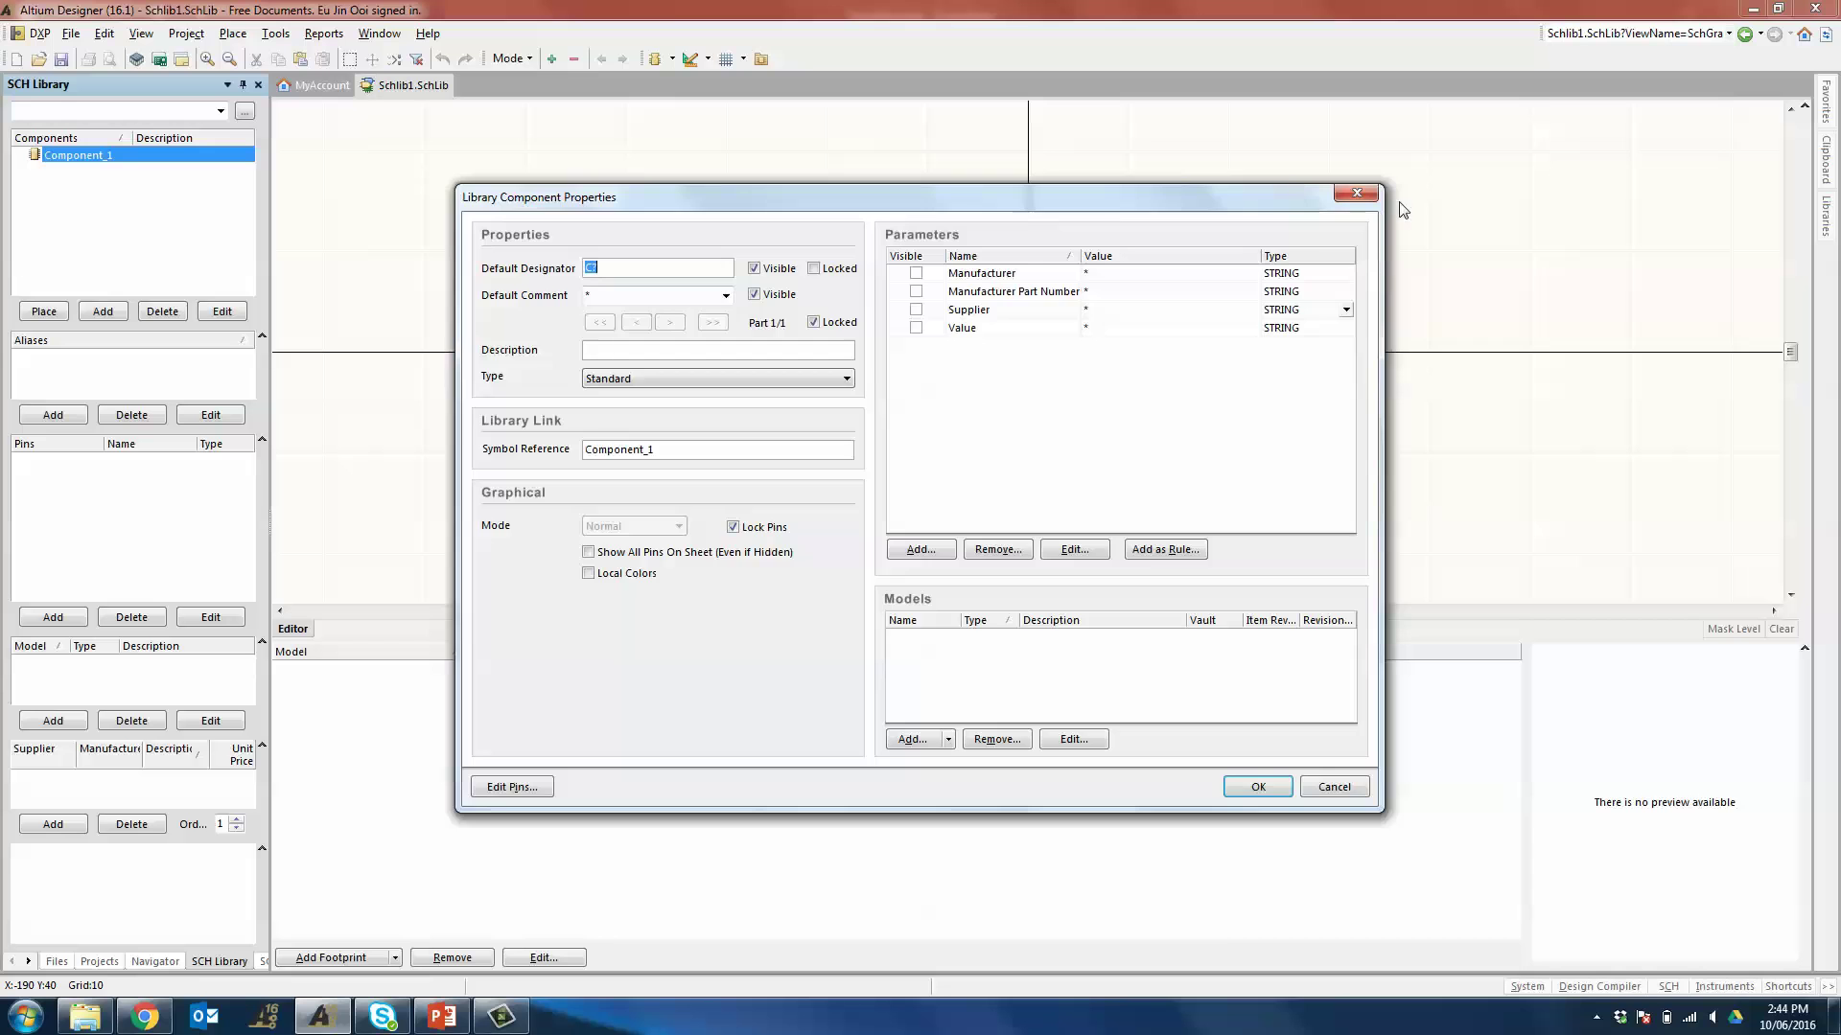
pyautogui.click(1357, 193)
# - Add a component named Component_2 to the library and inspect the parameters in its properties
pyautogui.click(102, 312)
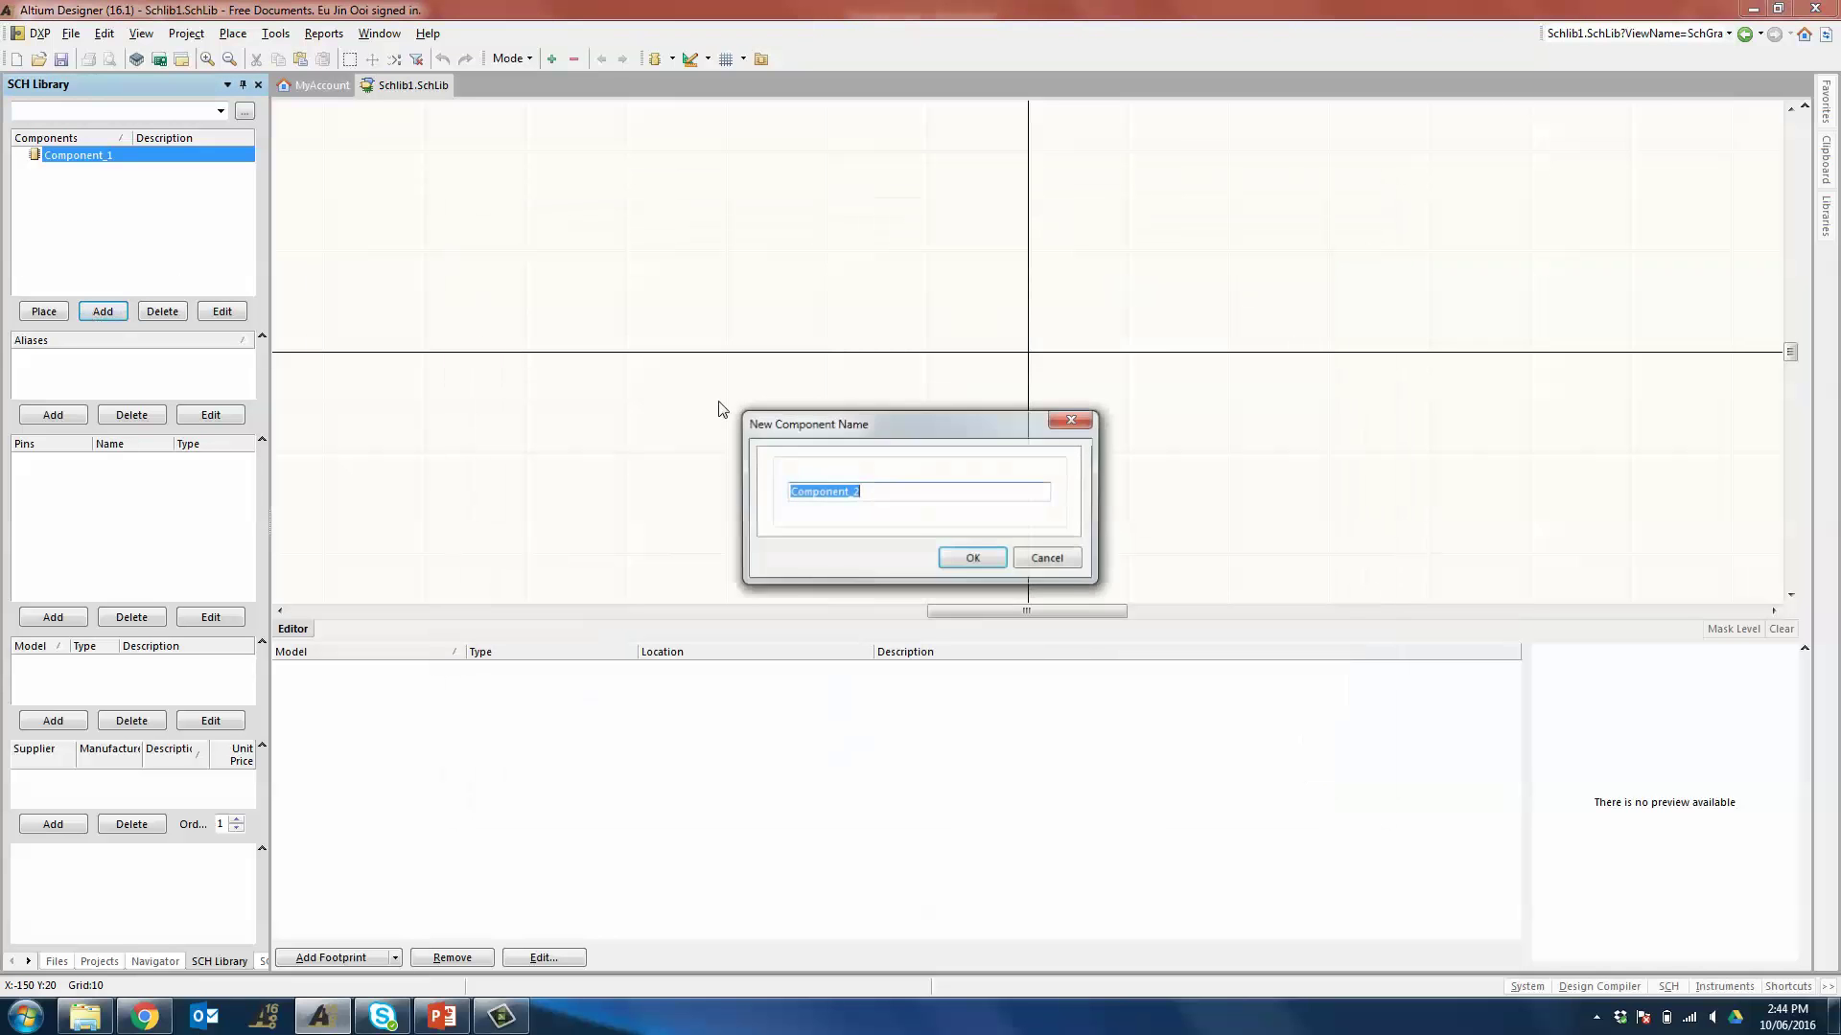
pyautogui.click(958, 557)
pyautogui.doubleClick(75, 170)
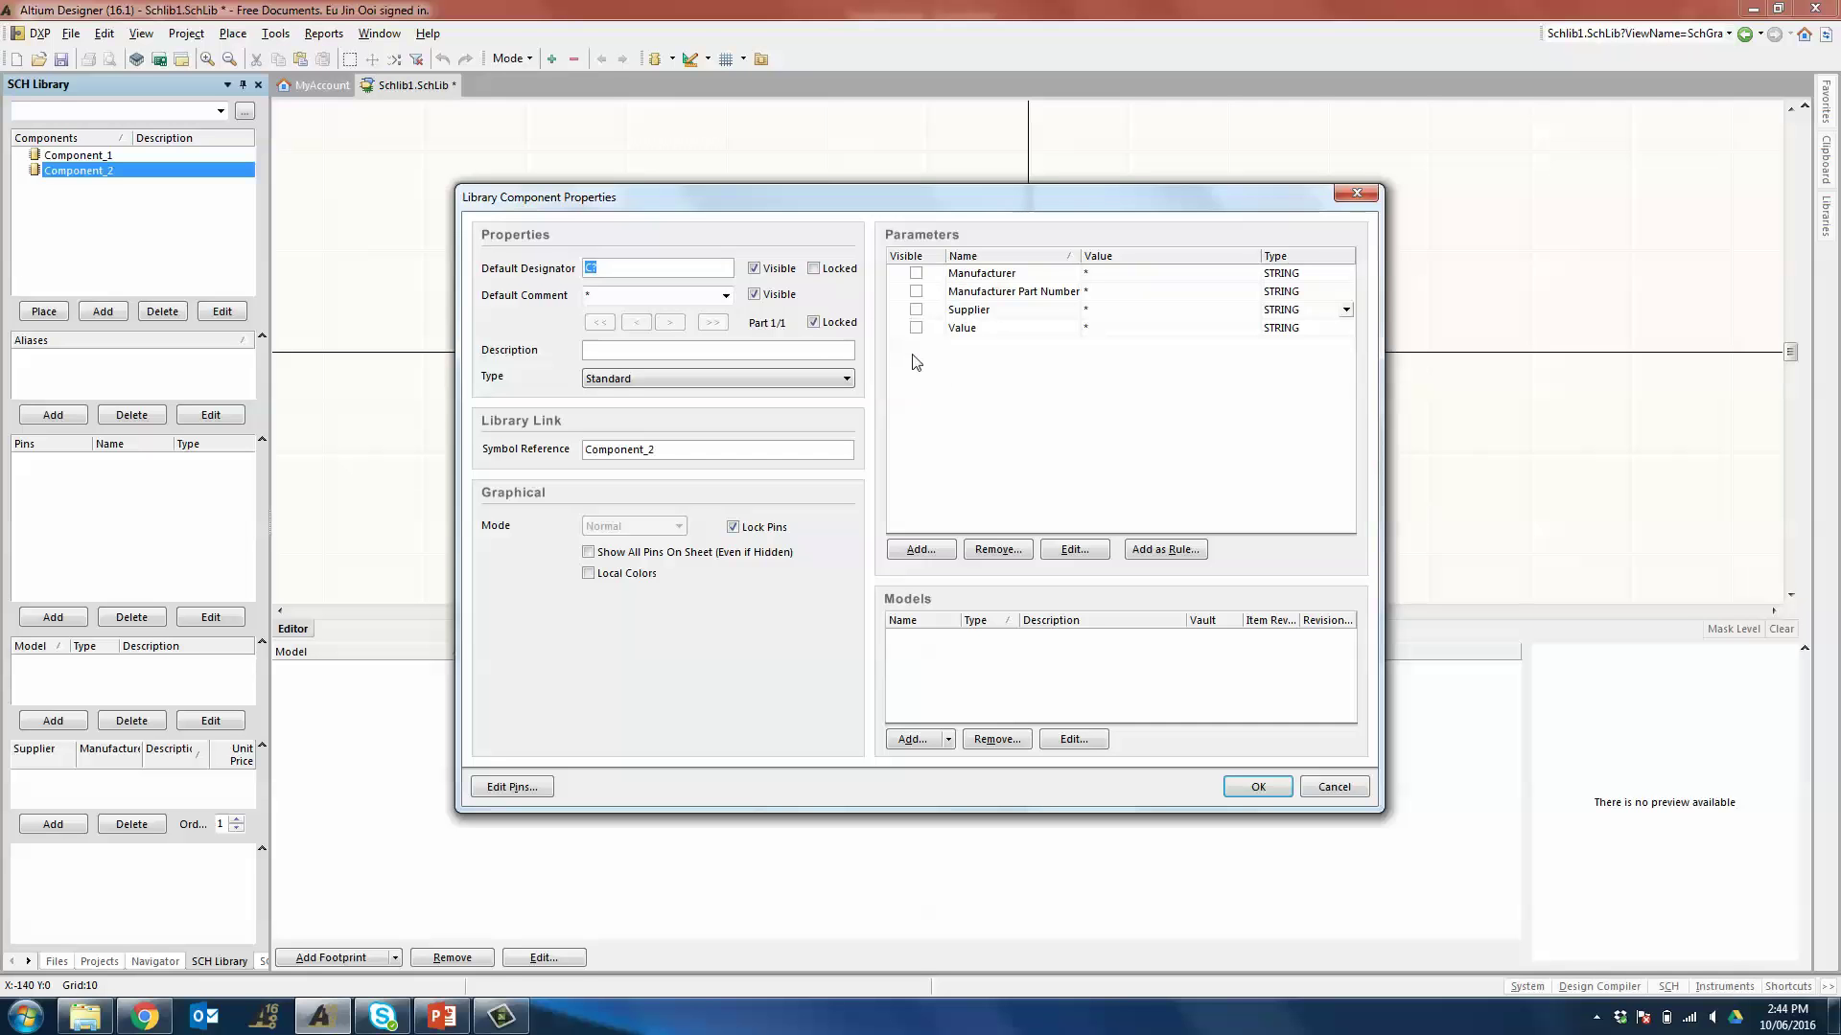
pyautogui.click(1352, 199)
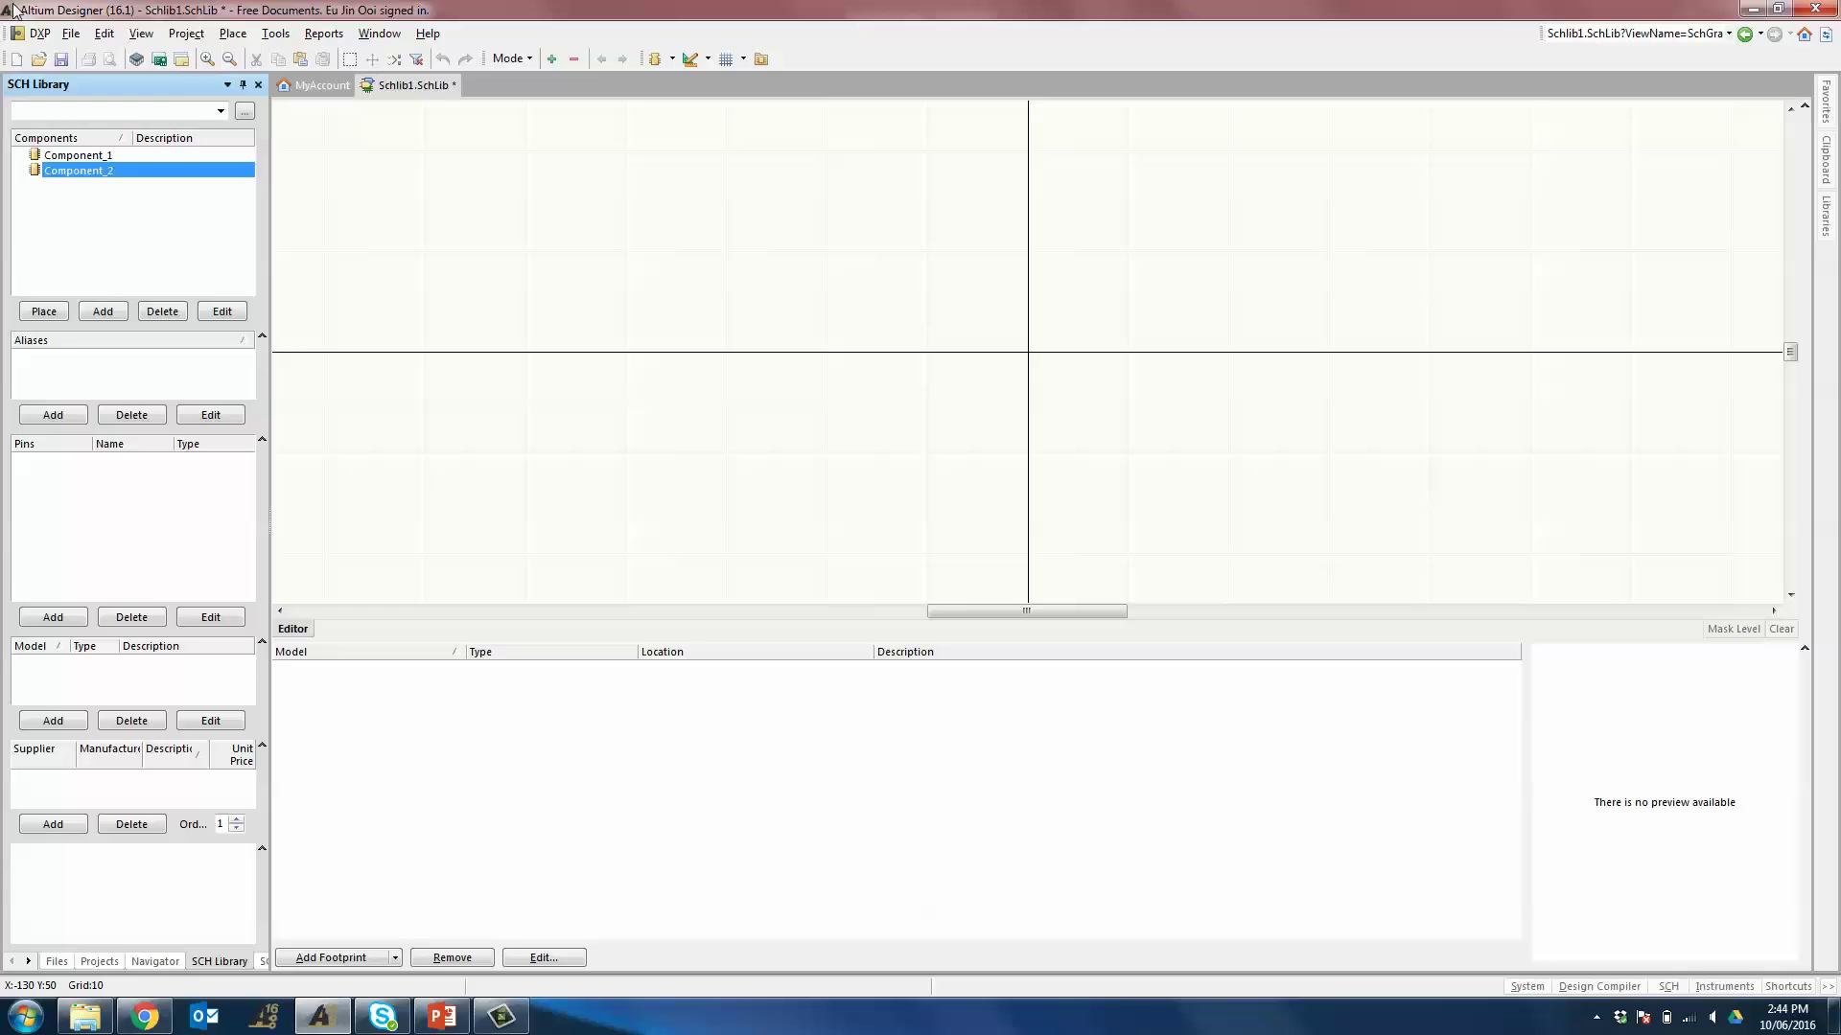
# - Reopen the preferences and bring up the dialog for saving them to a file
pyautogui.click(35, 33)
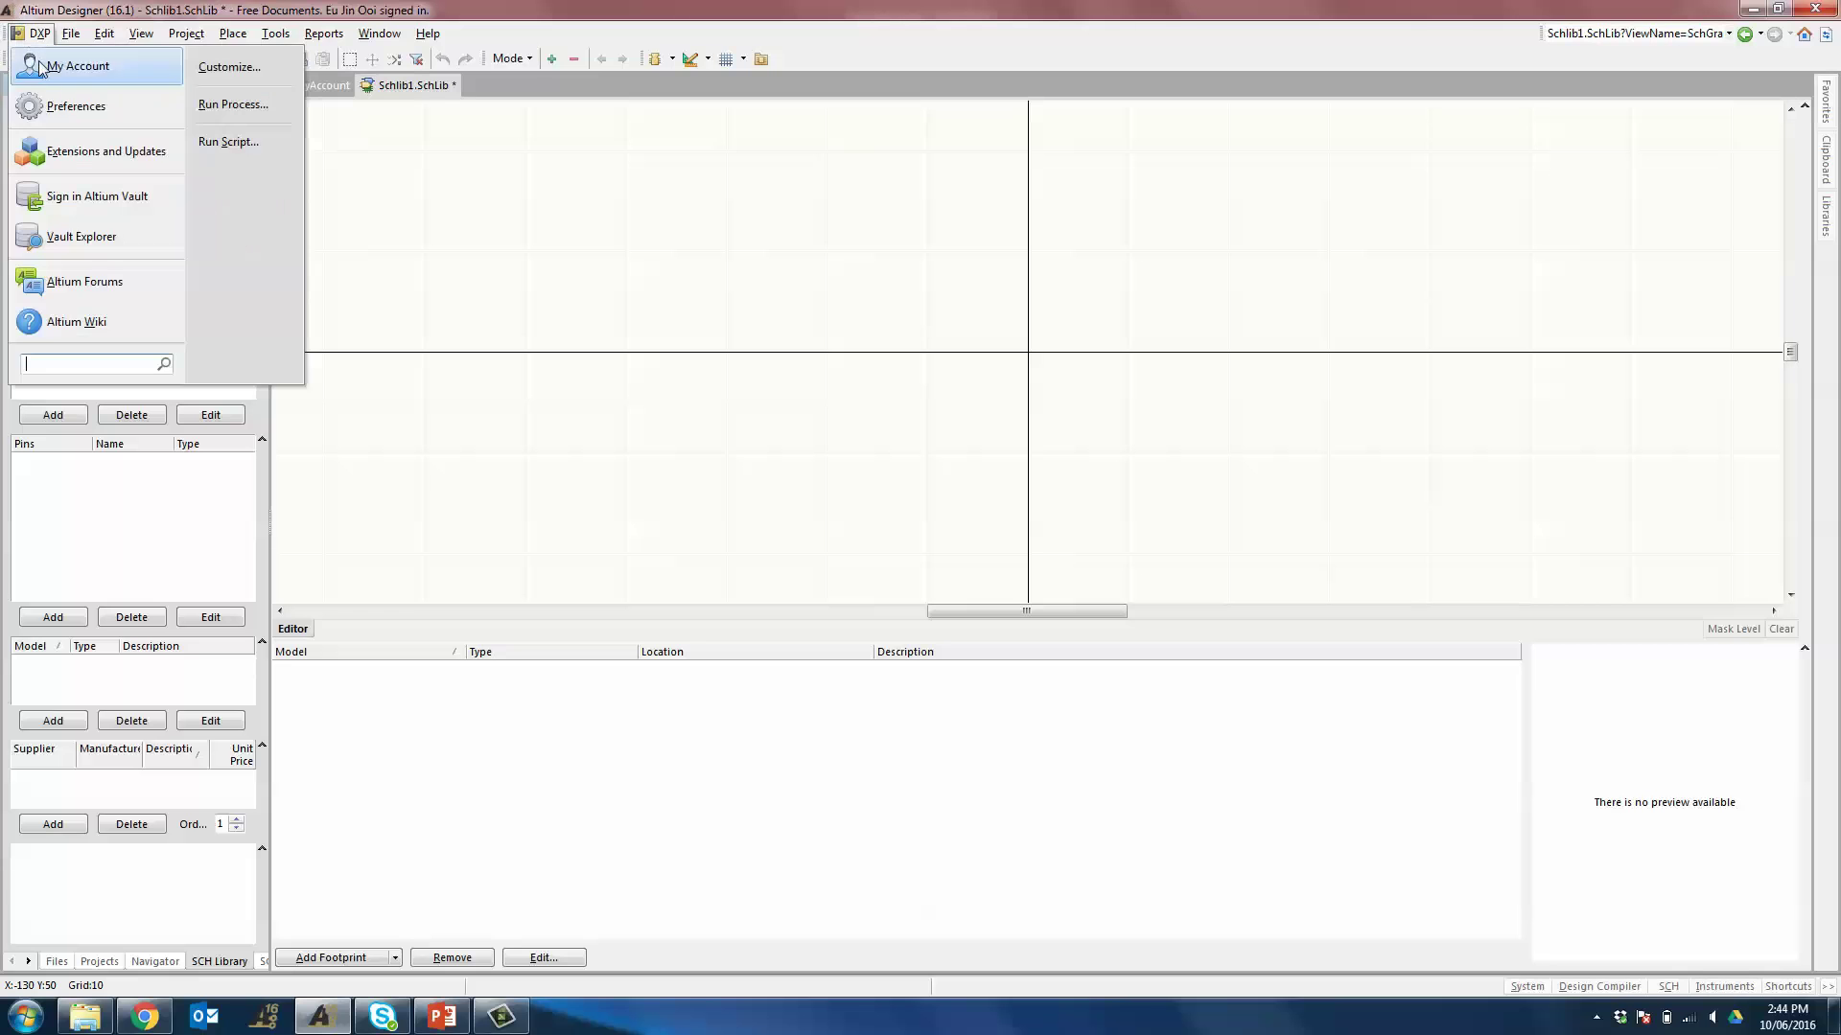
pyautogui.click(63, 107)
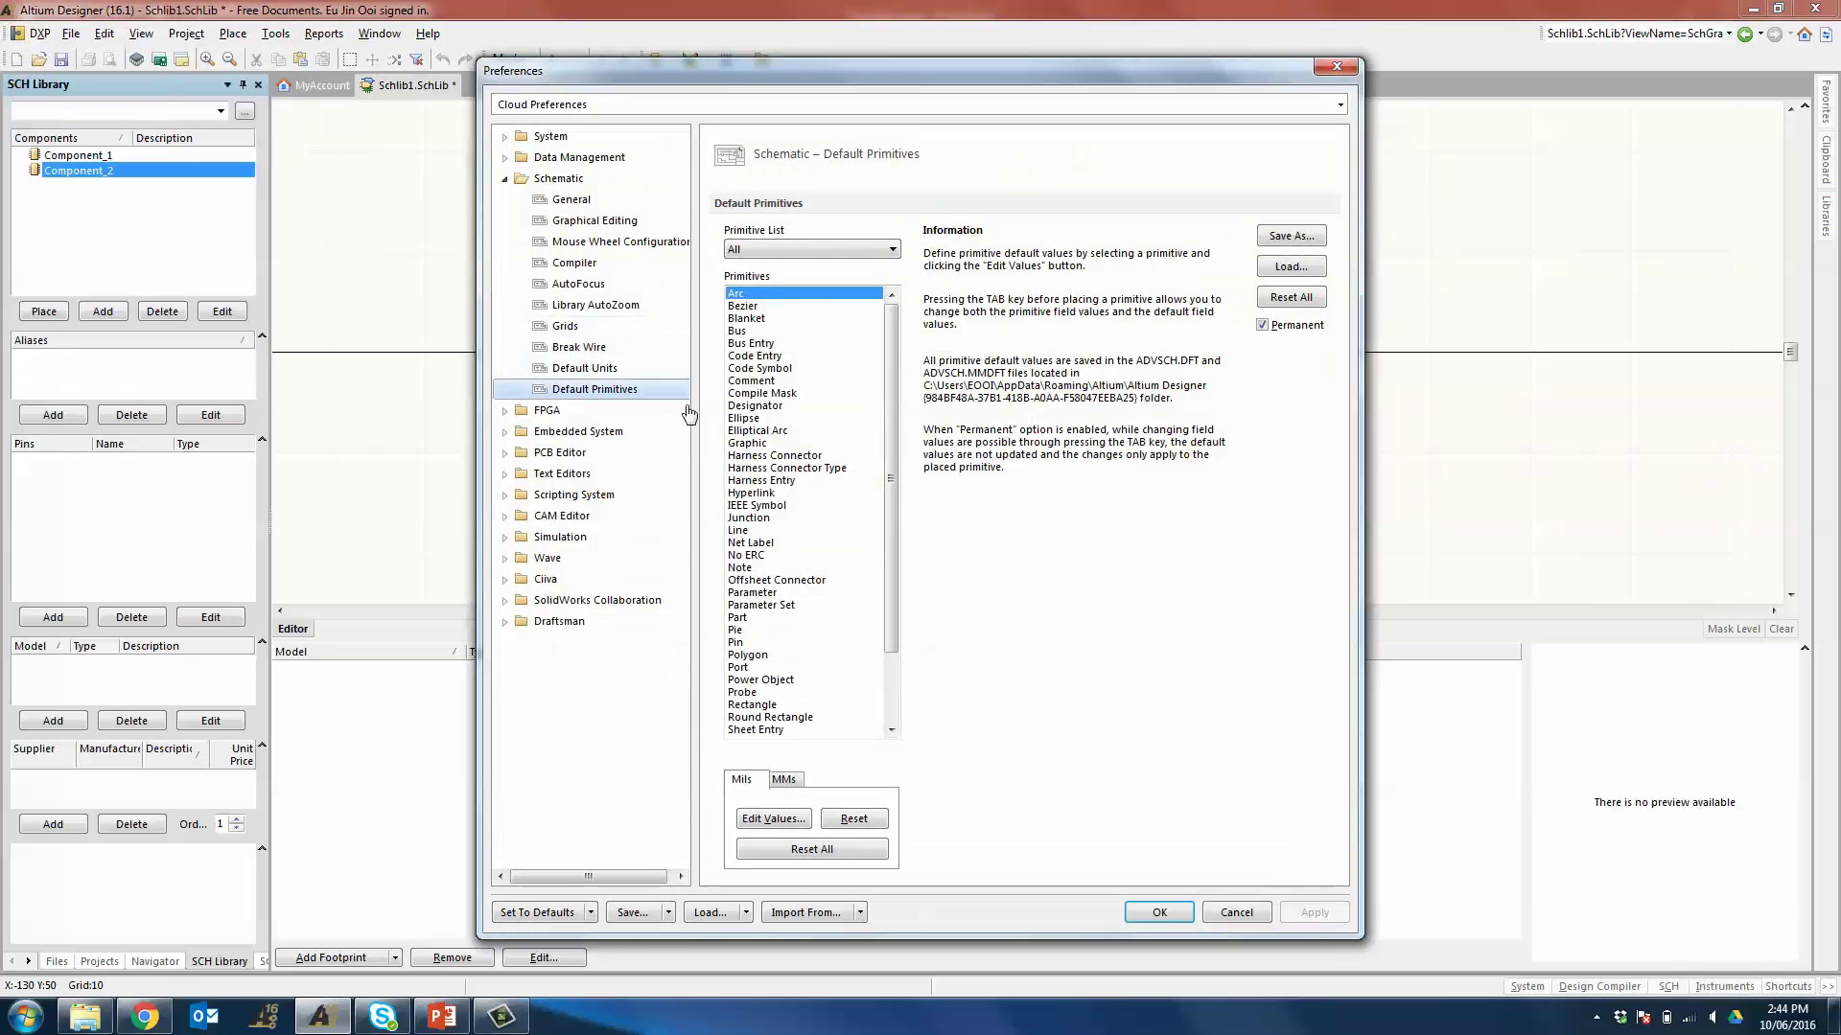
pyautogui.click(670, 912)
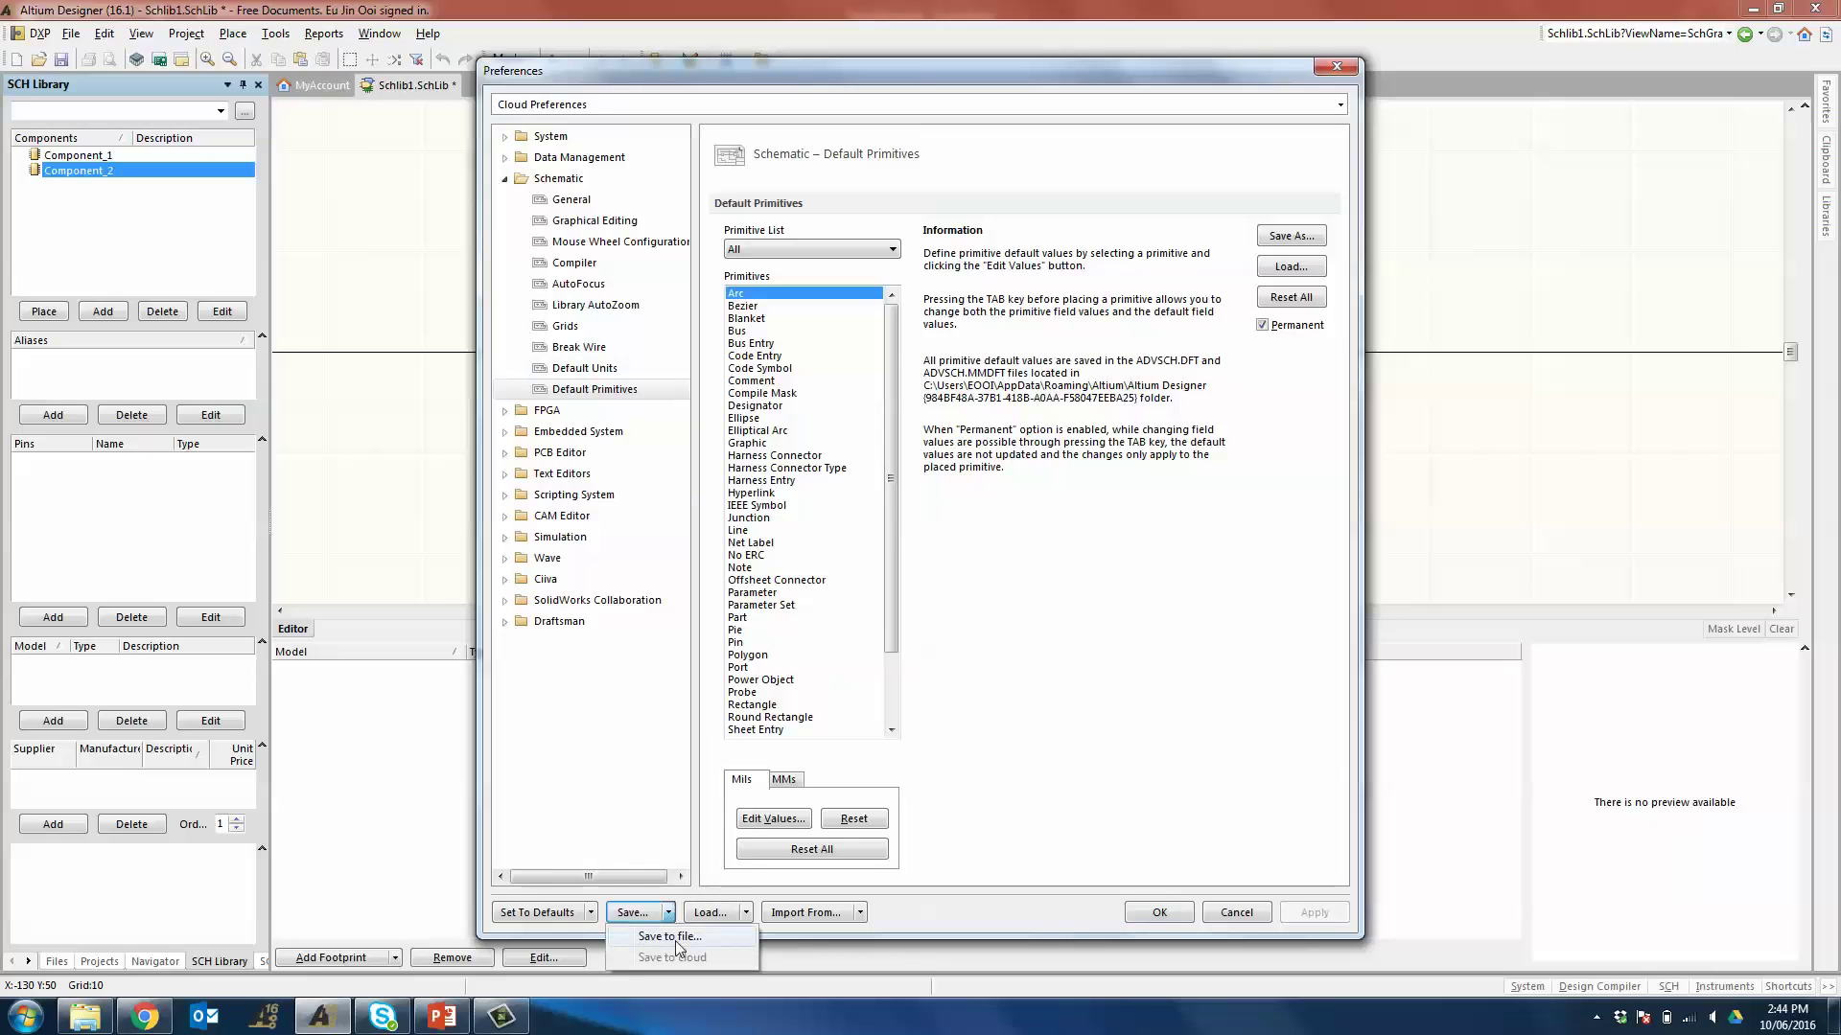
pyautogui.click(670, 937)
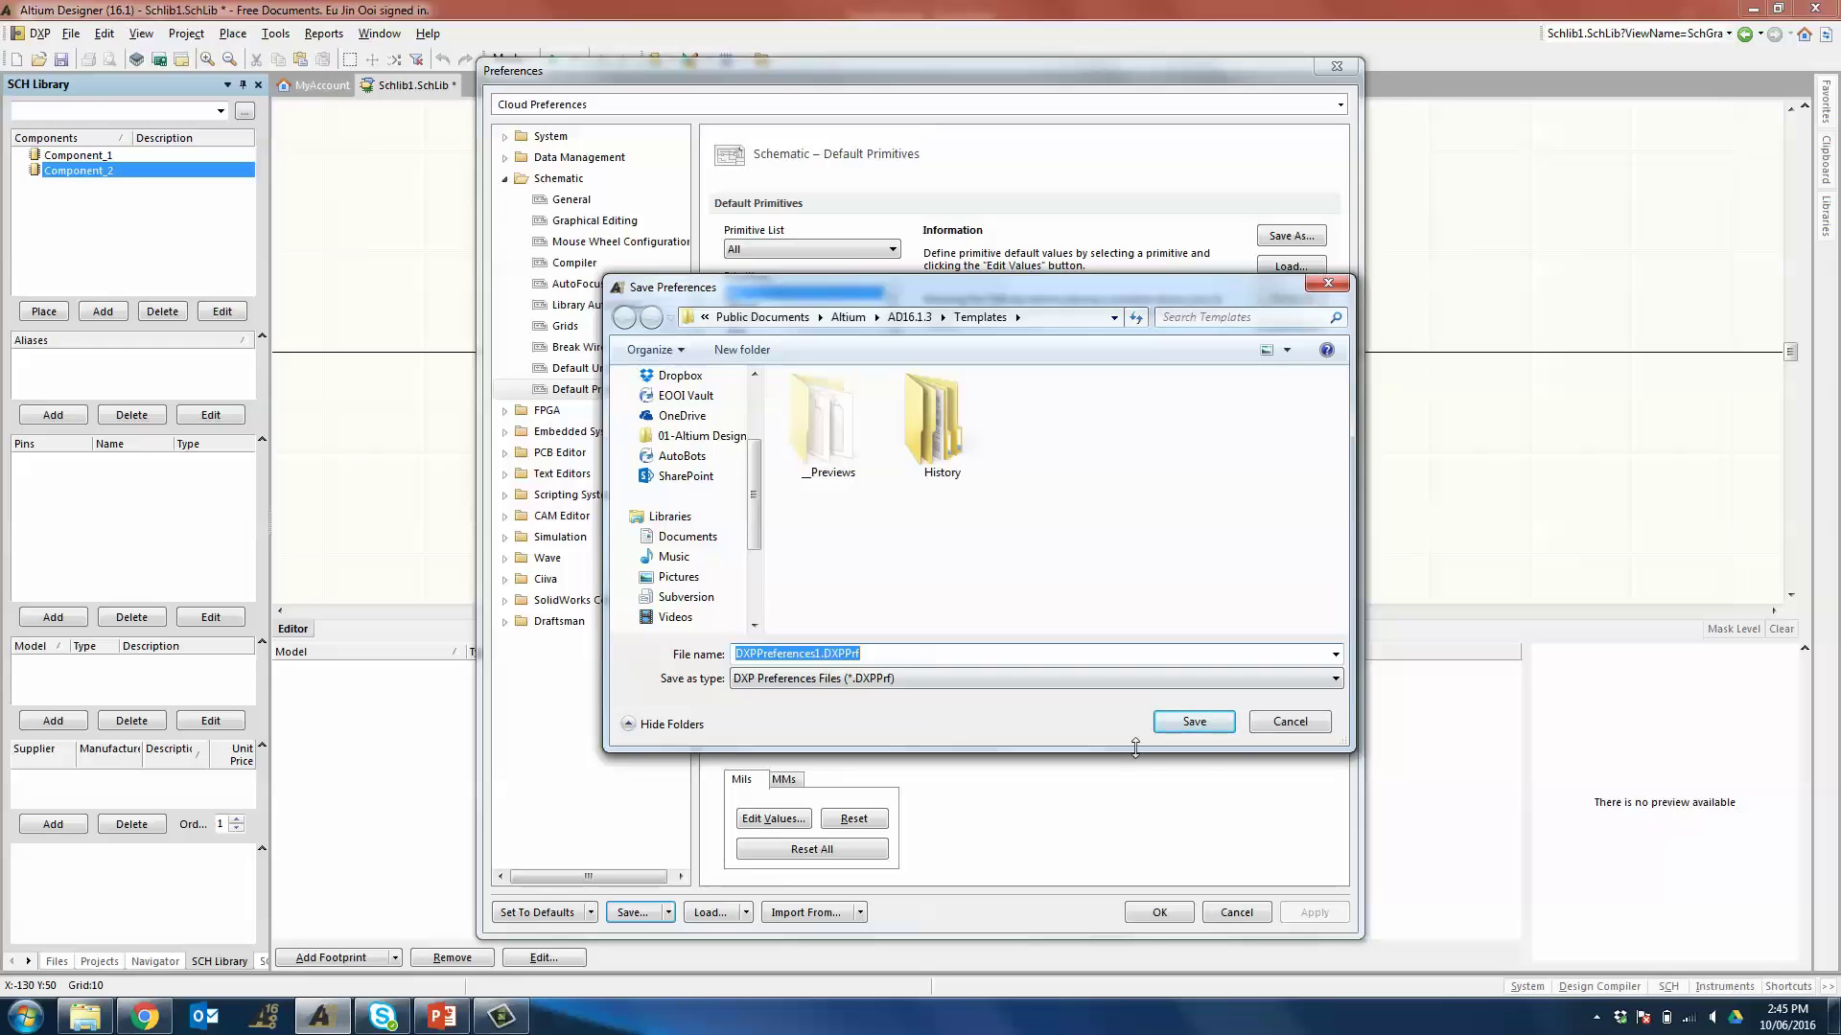
# - Switch to the PowerPoint presentation, show the Schematic templates slide full screen, and end the slide show
pyautogui.click(443, 1018)
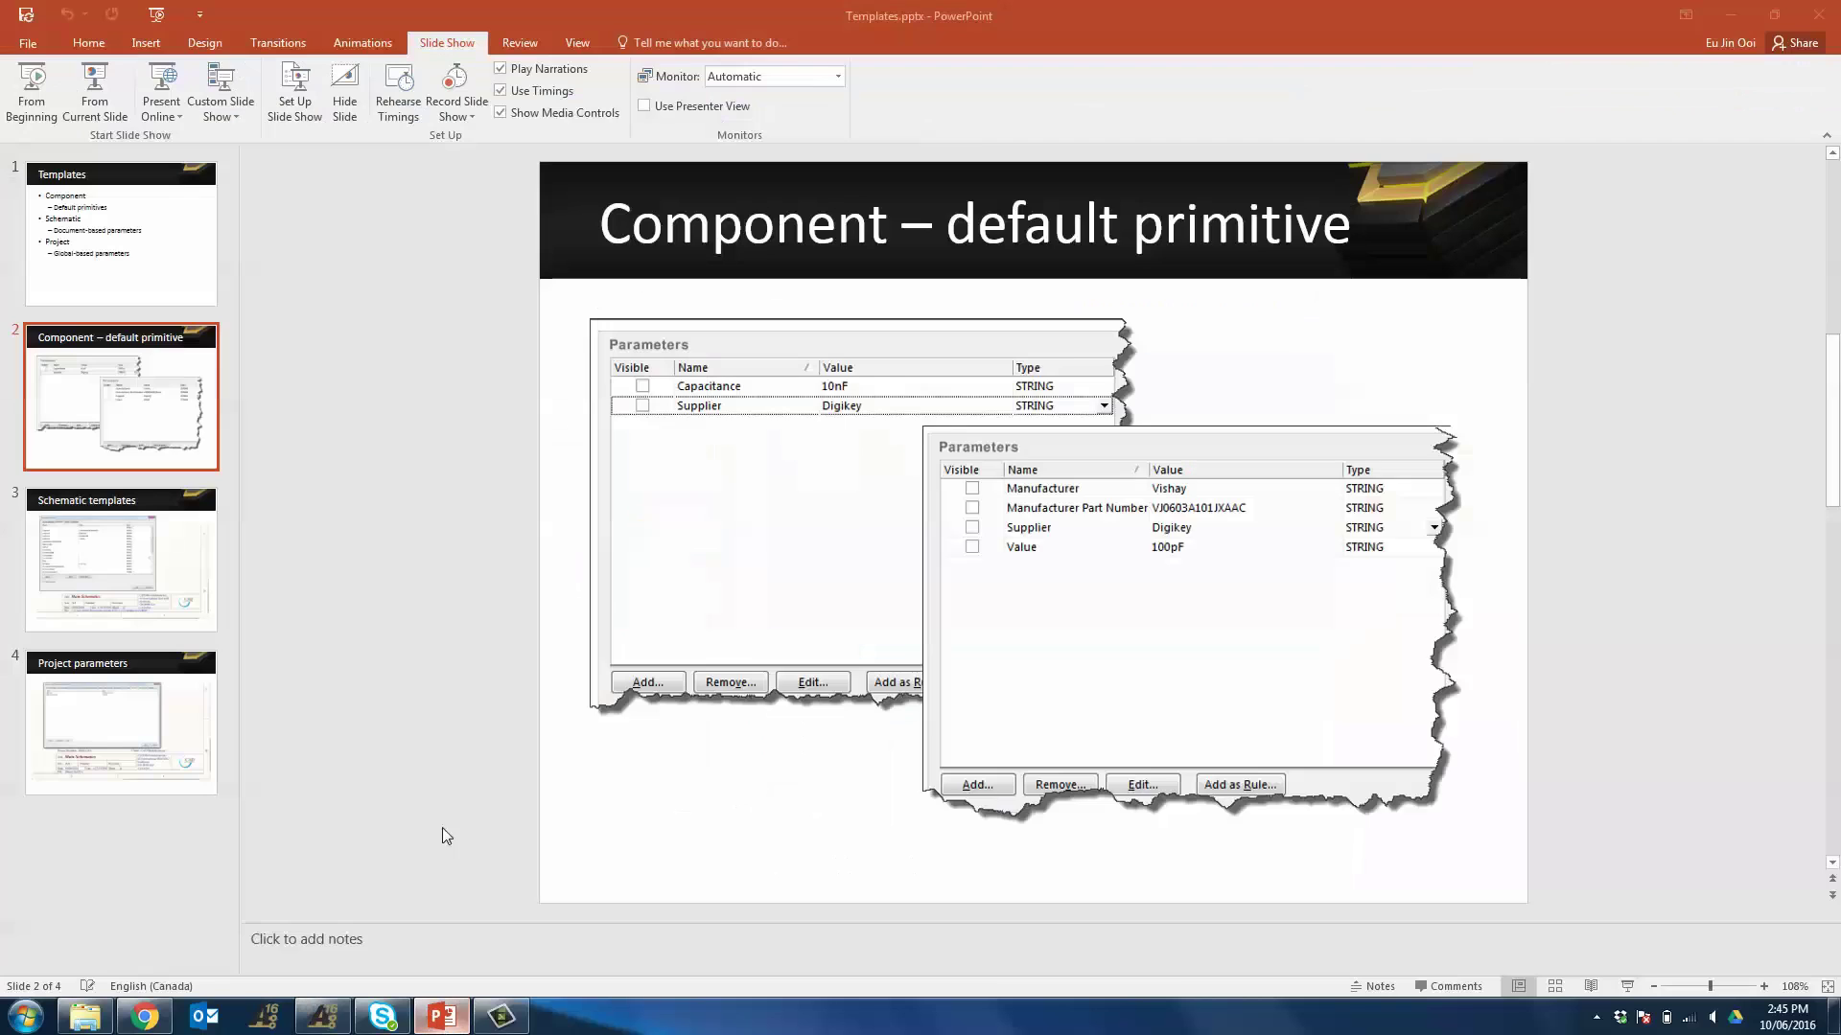
pyautogui.click(106, 561)
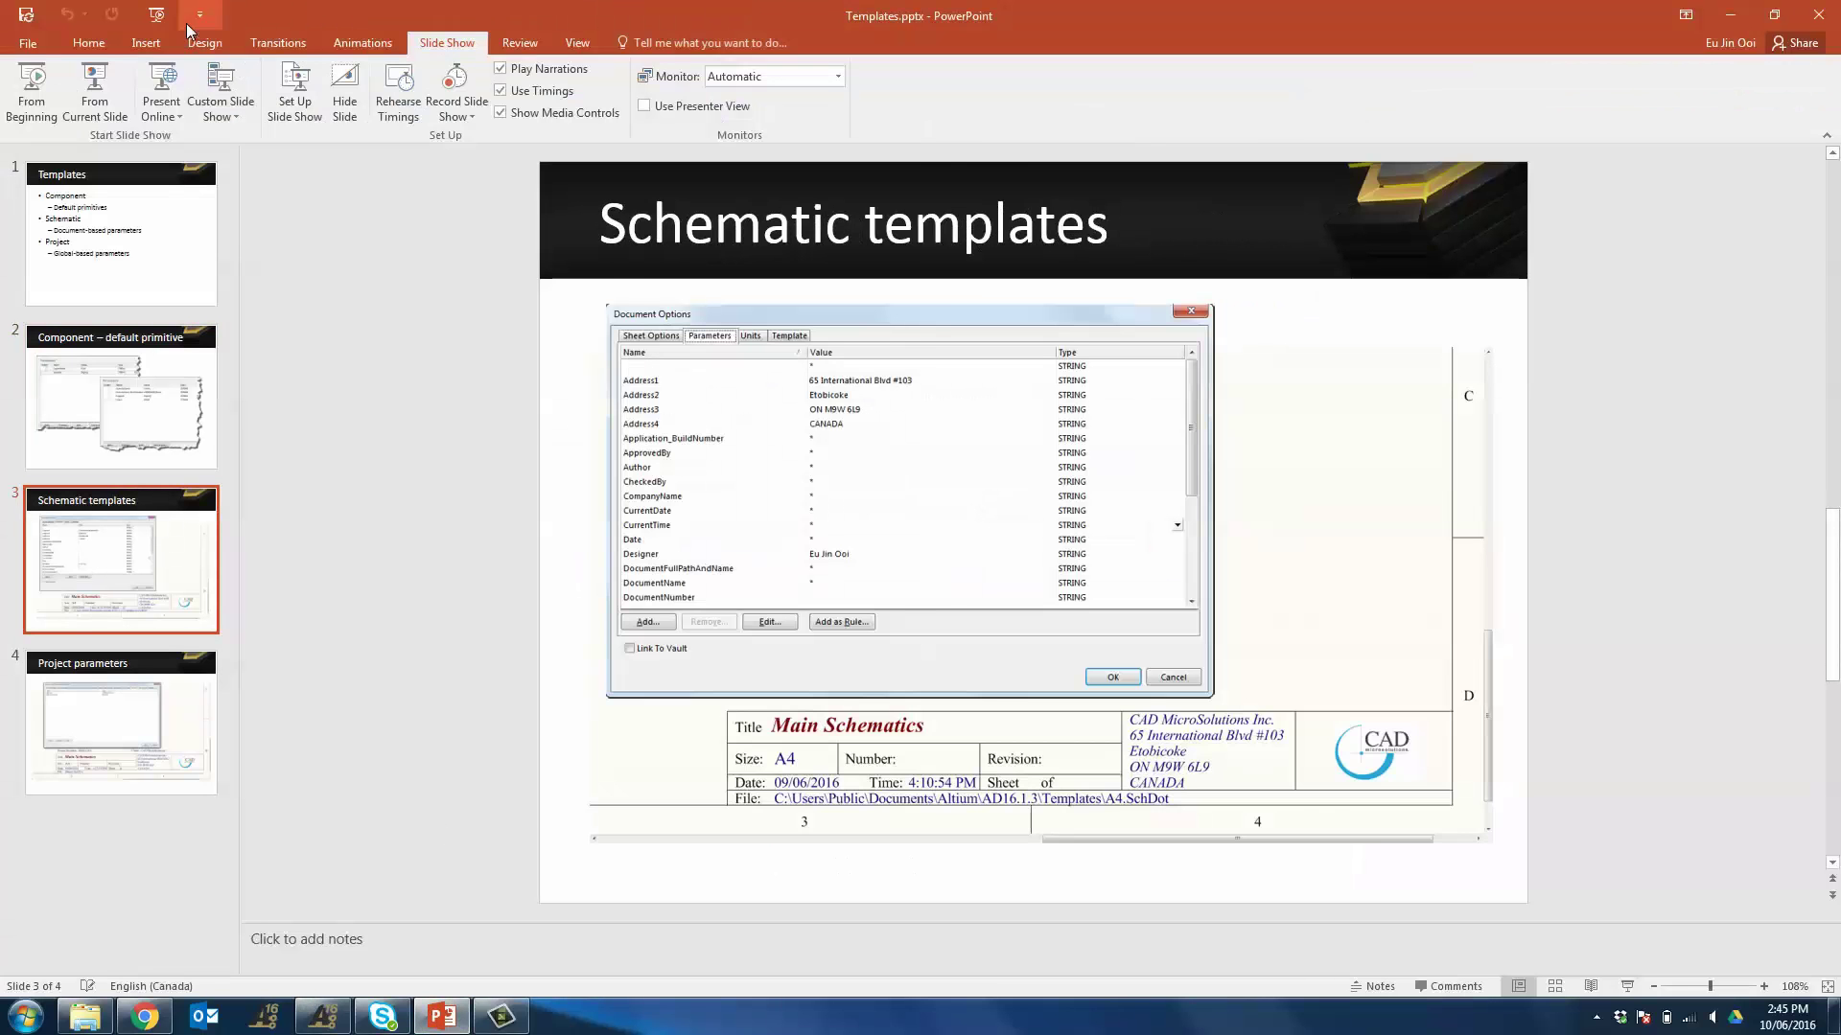
pyautogui.click(95, 91)
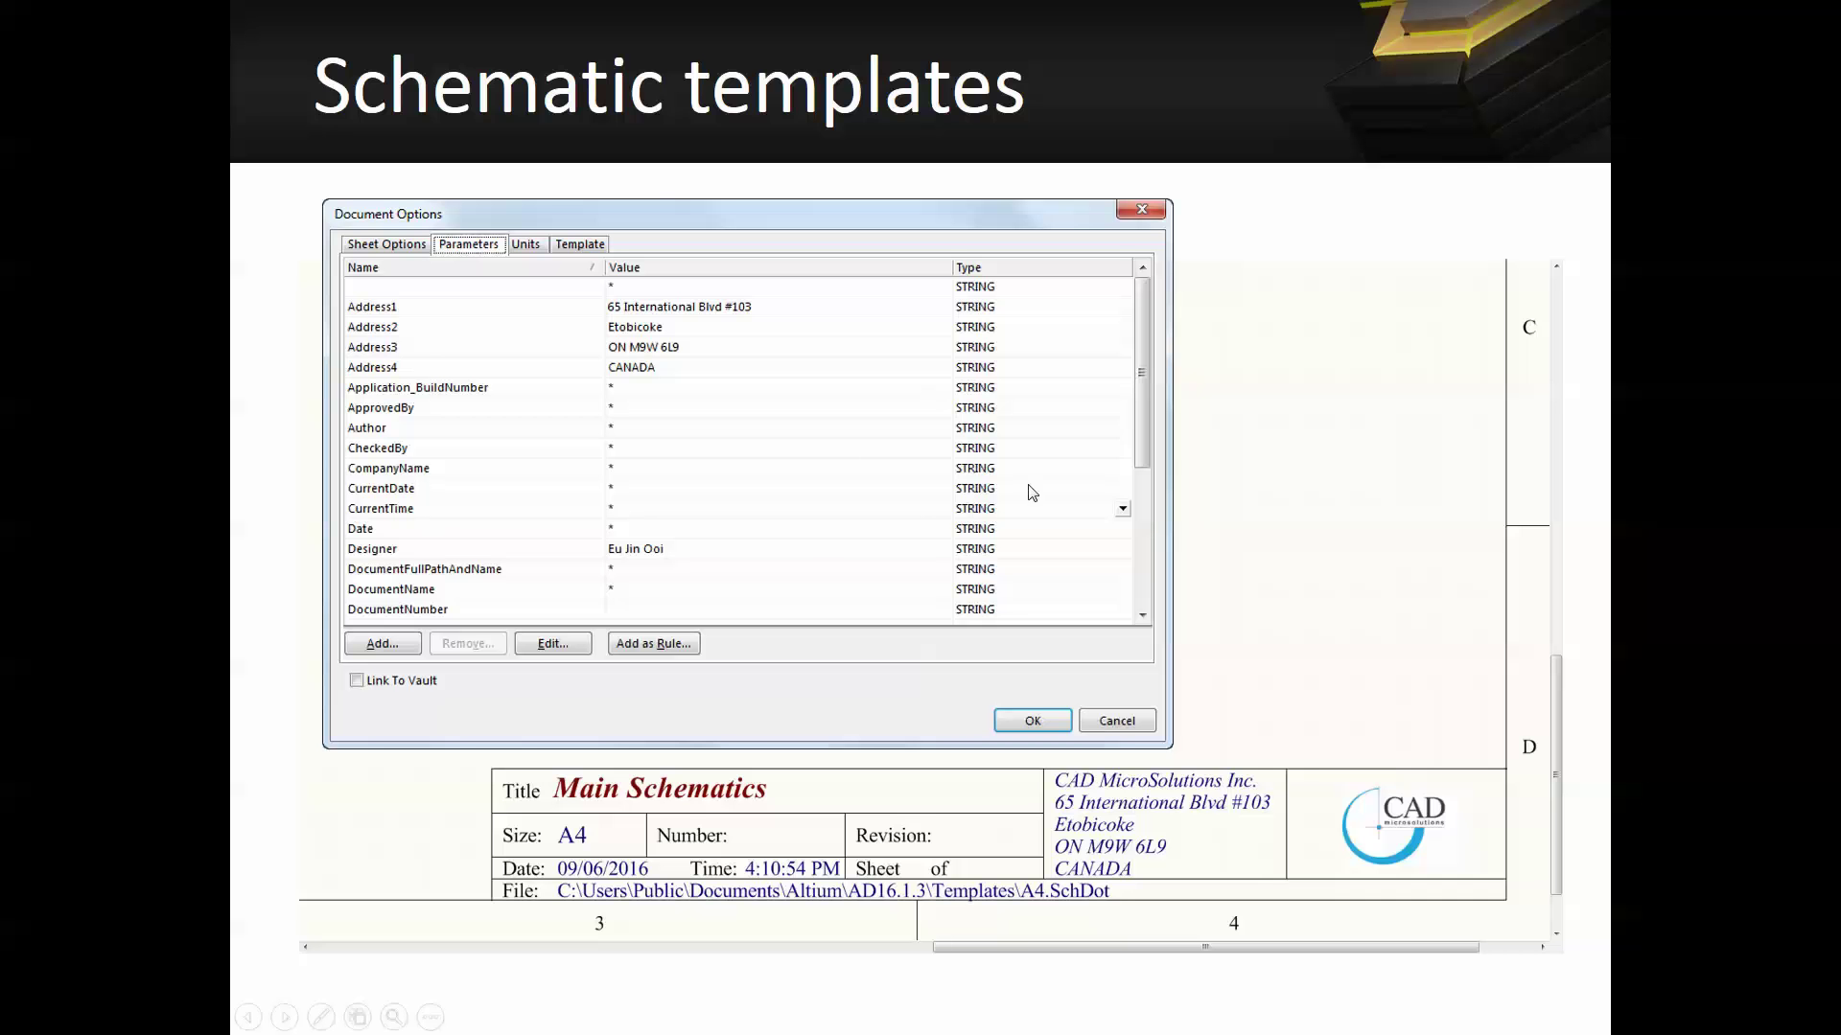
pyautogui.press('Escape')
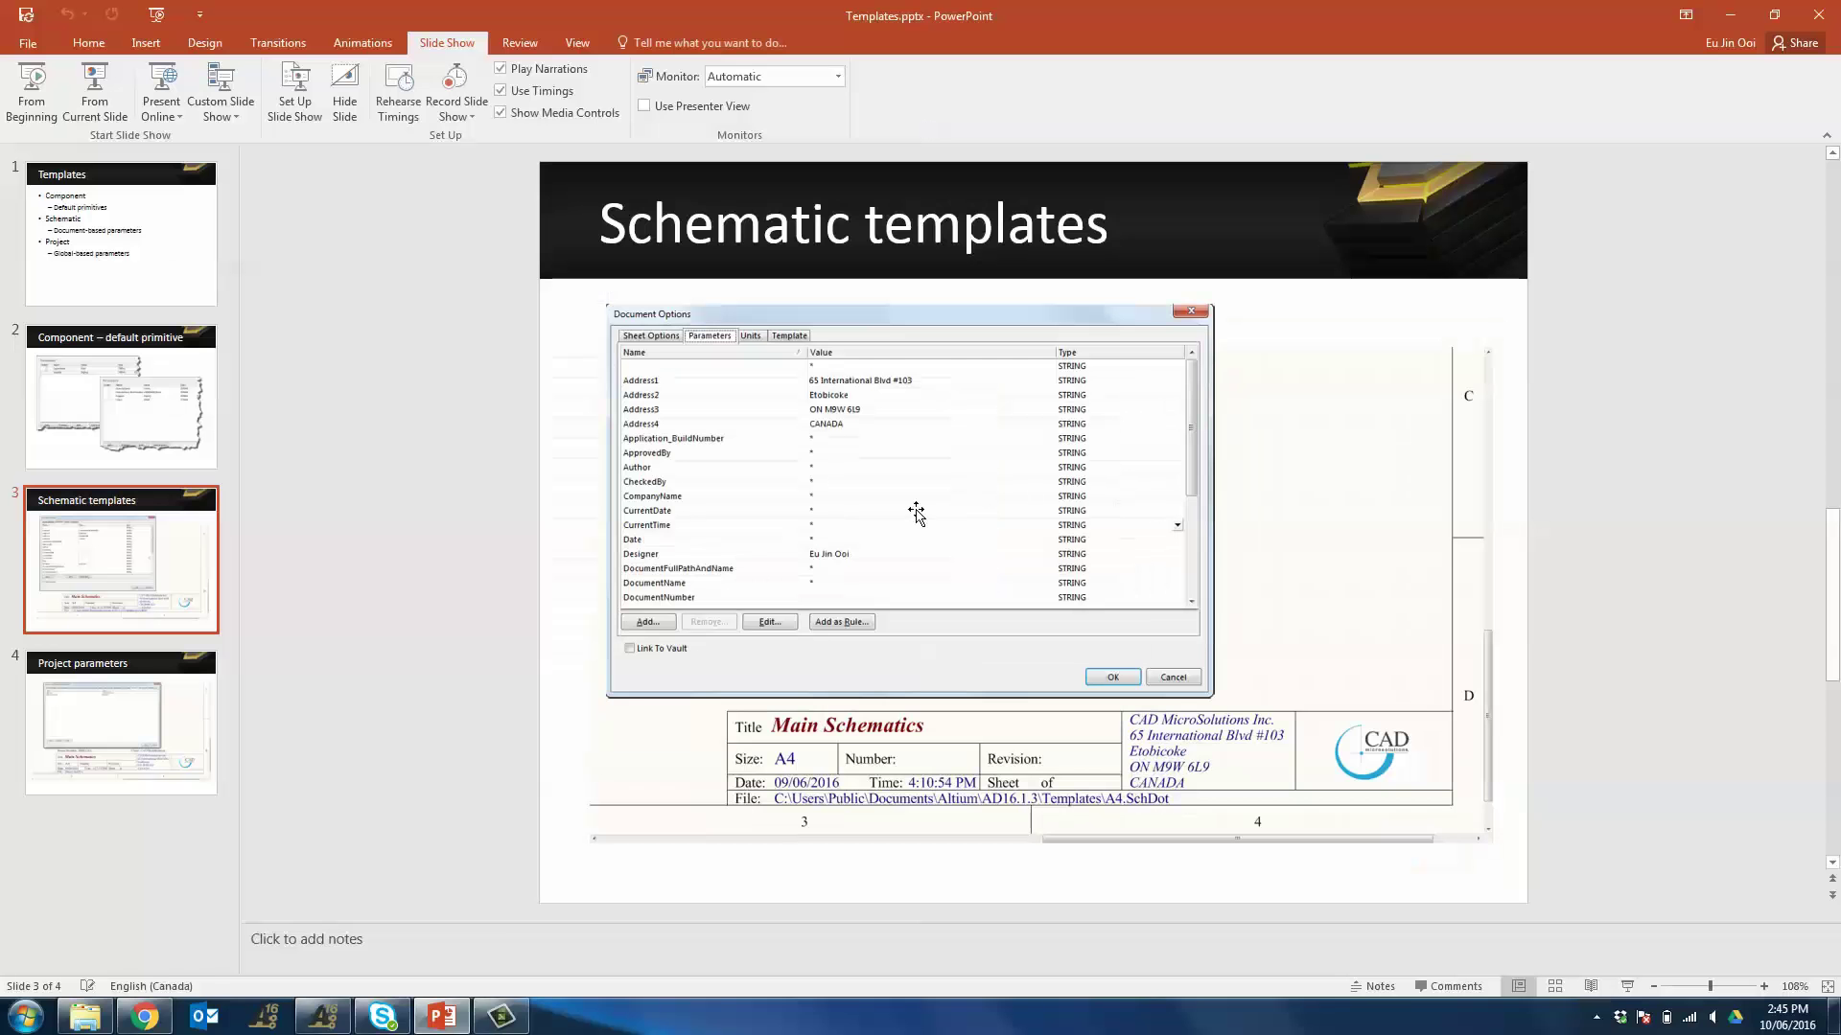
# - Switch back to Altium Designer, dismiss the preference dialogs without saving, and create a new schematic document
pyautogui.click(321, 1016)
pyautogui.press('Escape')
pyautogui.press('Escape')
pyautogui.click(71, 33)
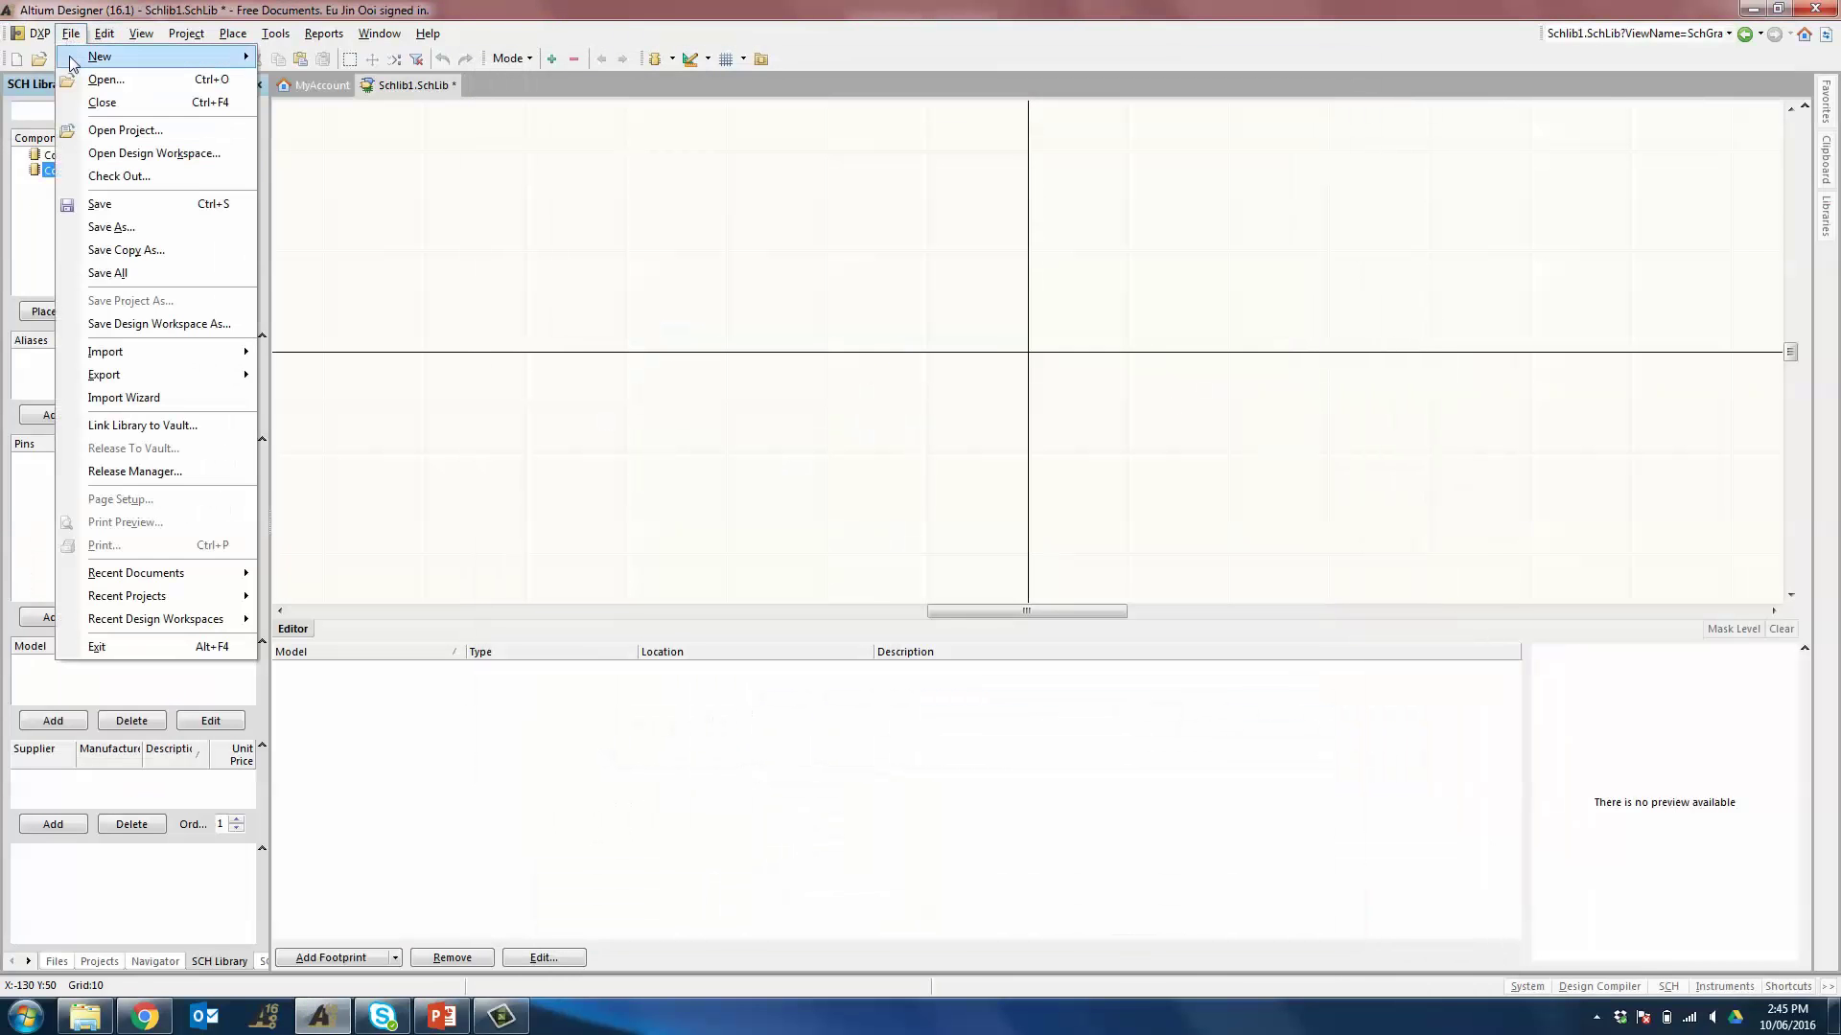
pyautogui.moveTo(86, 54)
pyautogui.click(309, 53)
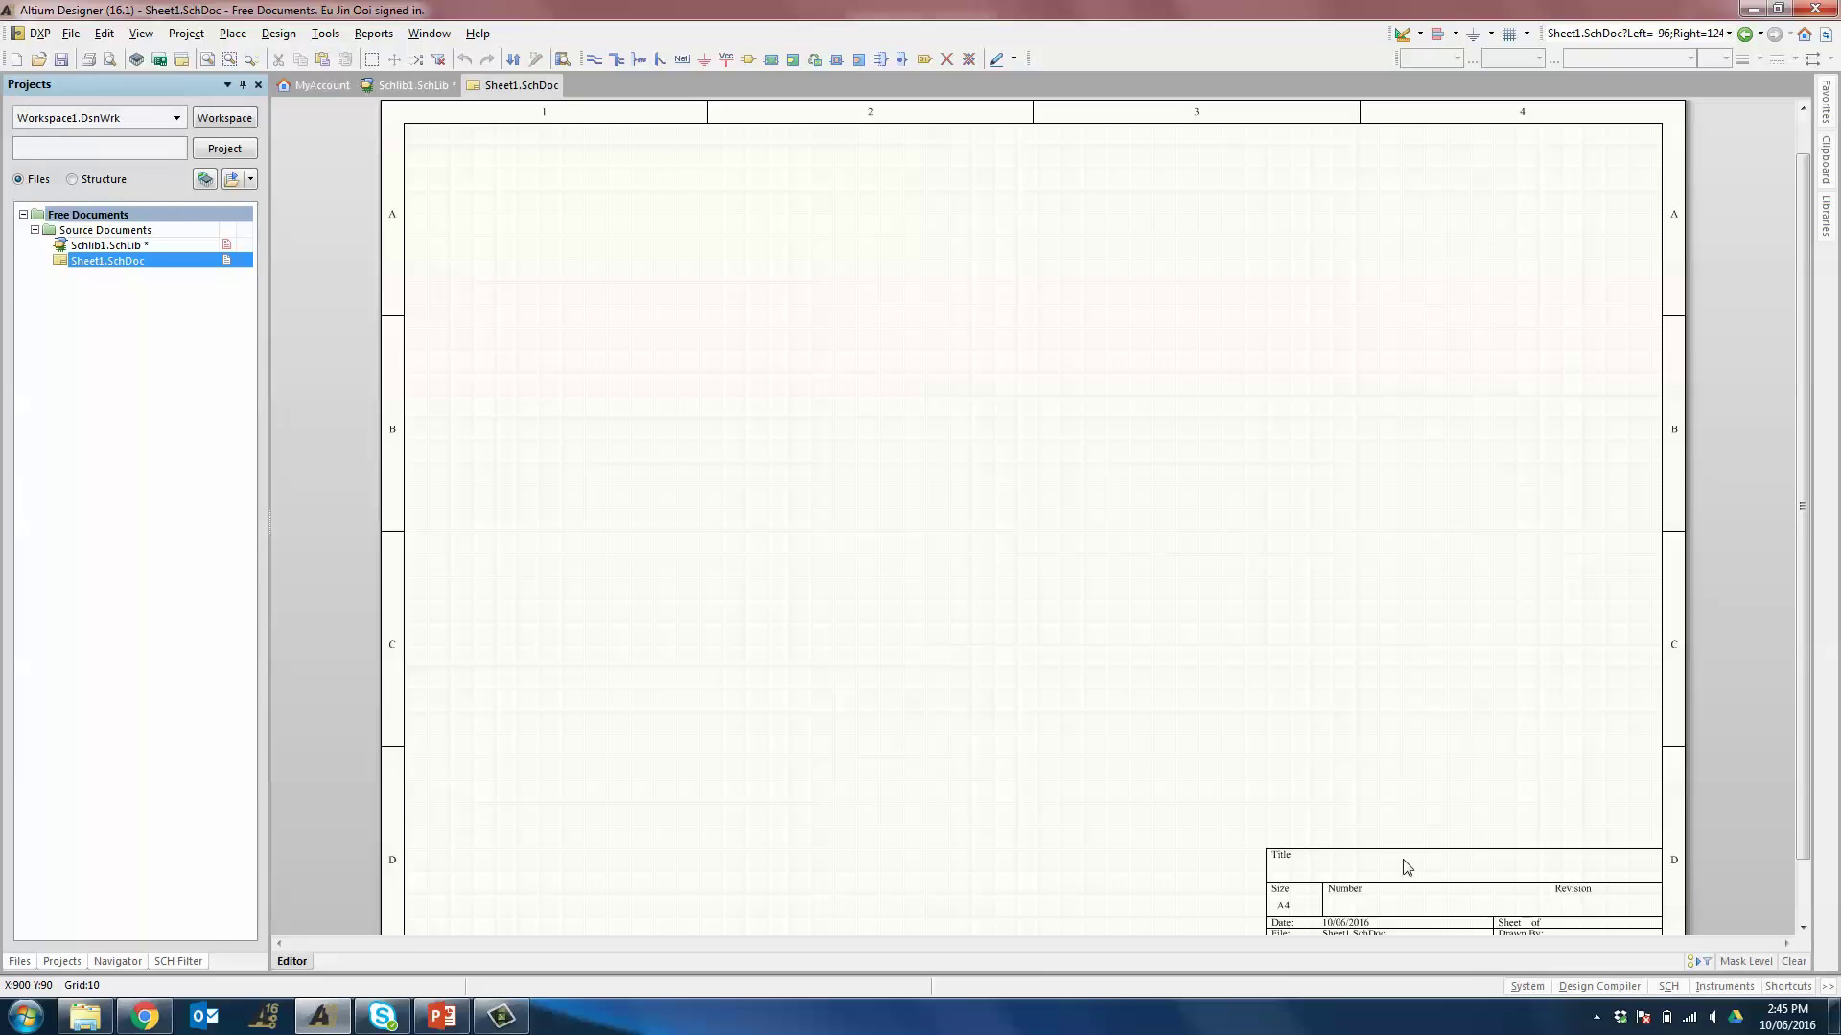
# - Browse the file templates offered in the new sheet's document options, then close the dialog
pyautogui.keyDown('ctrl'); pyautogui.scroll(-2, 1401, 859); pyautogui.keyUp('ctrl')
pyautogui.moveTo(1401, 859); pyautogui.dragTo(1286, 793, button='right')
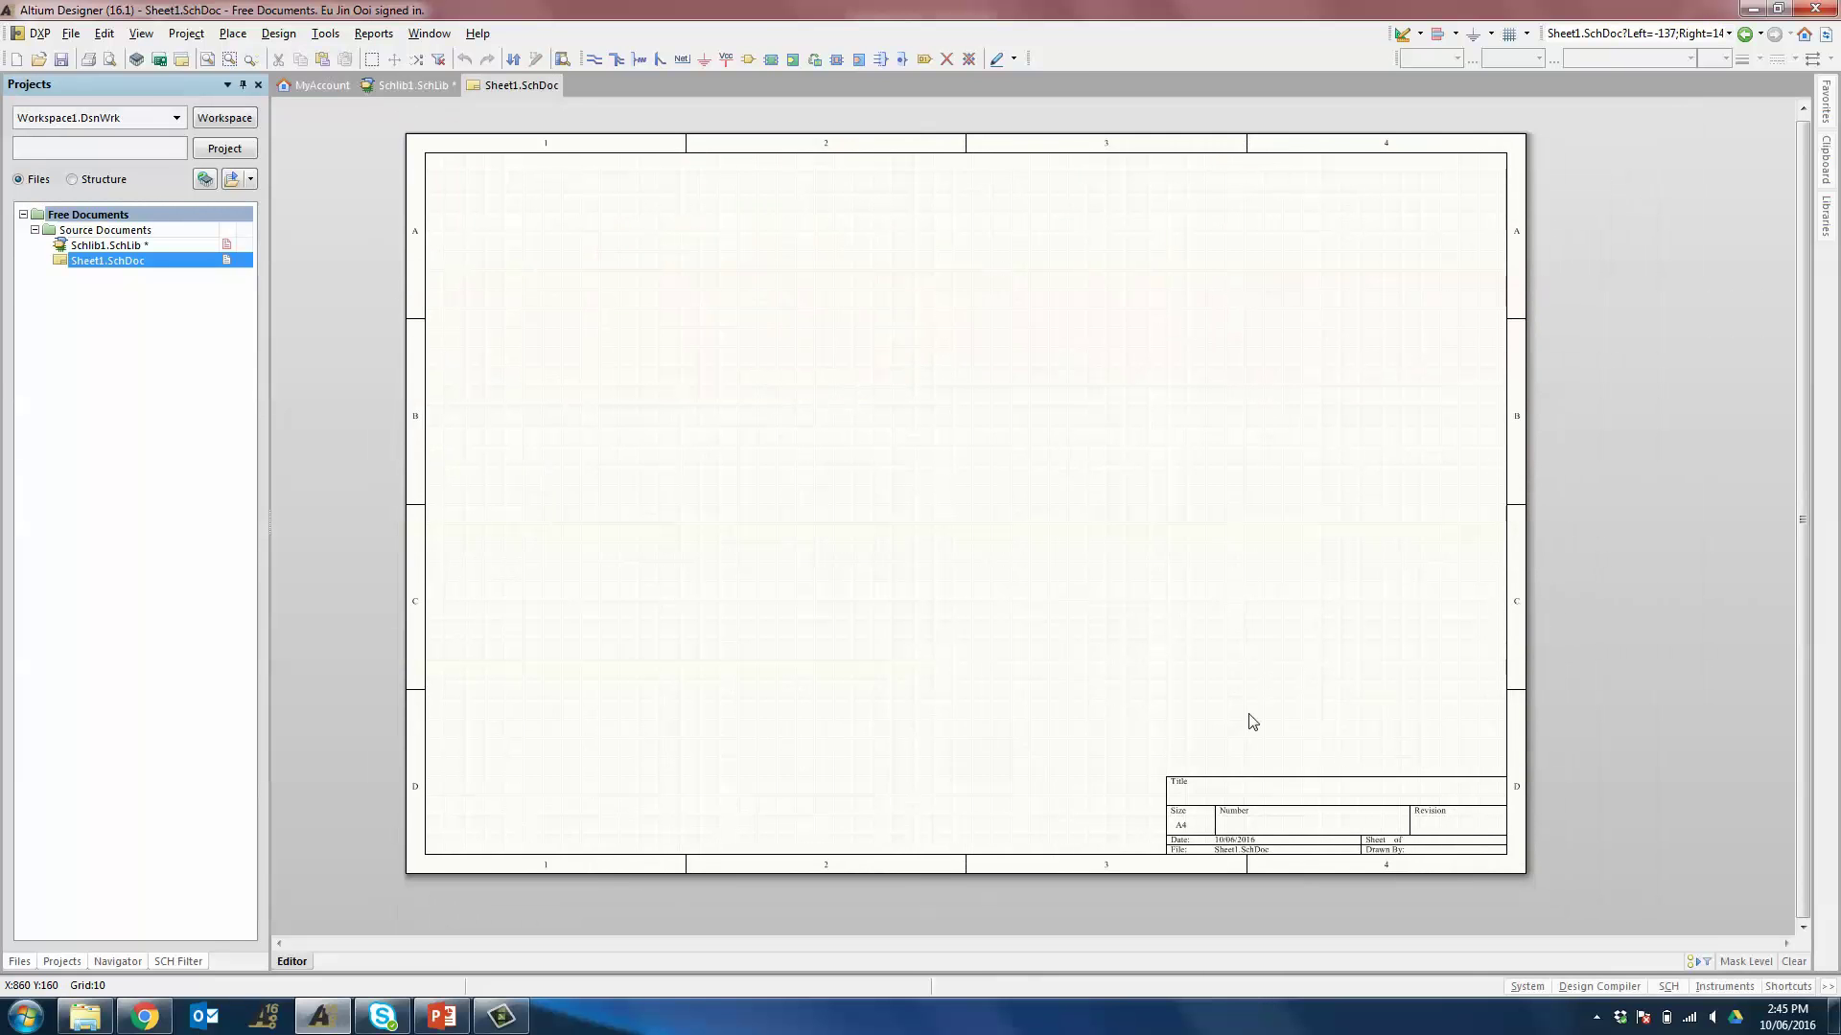
pyautogui.rightClick(707, 392)
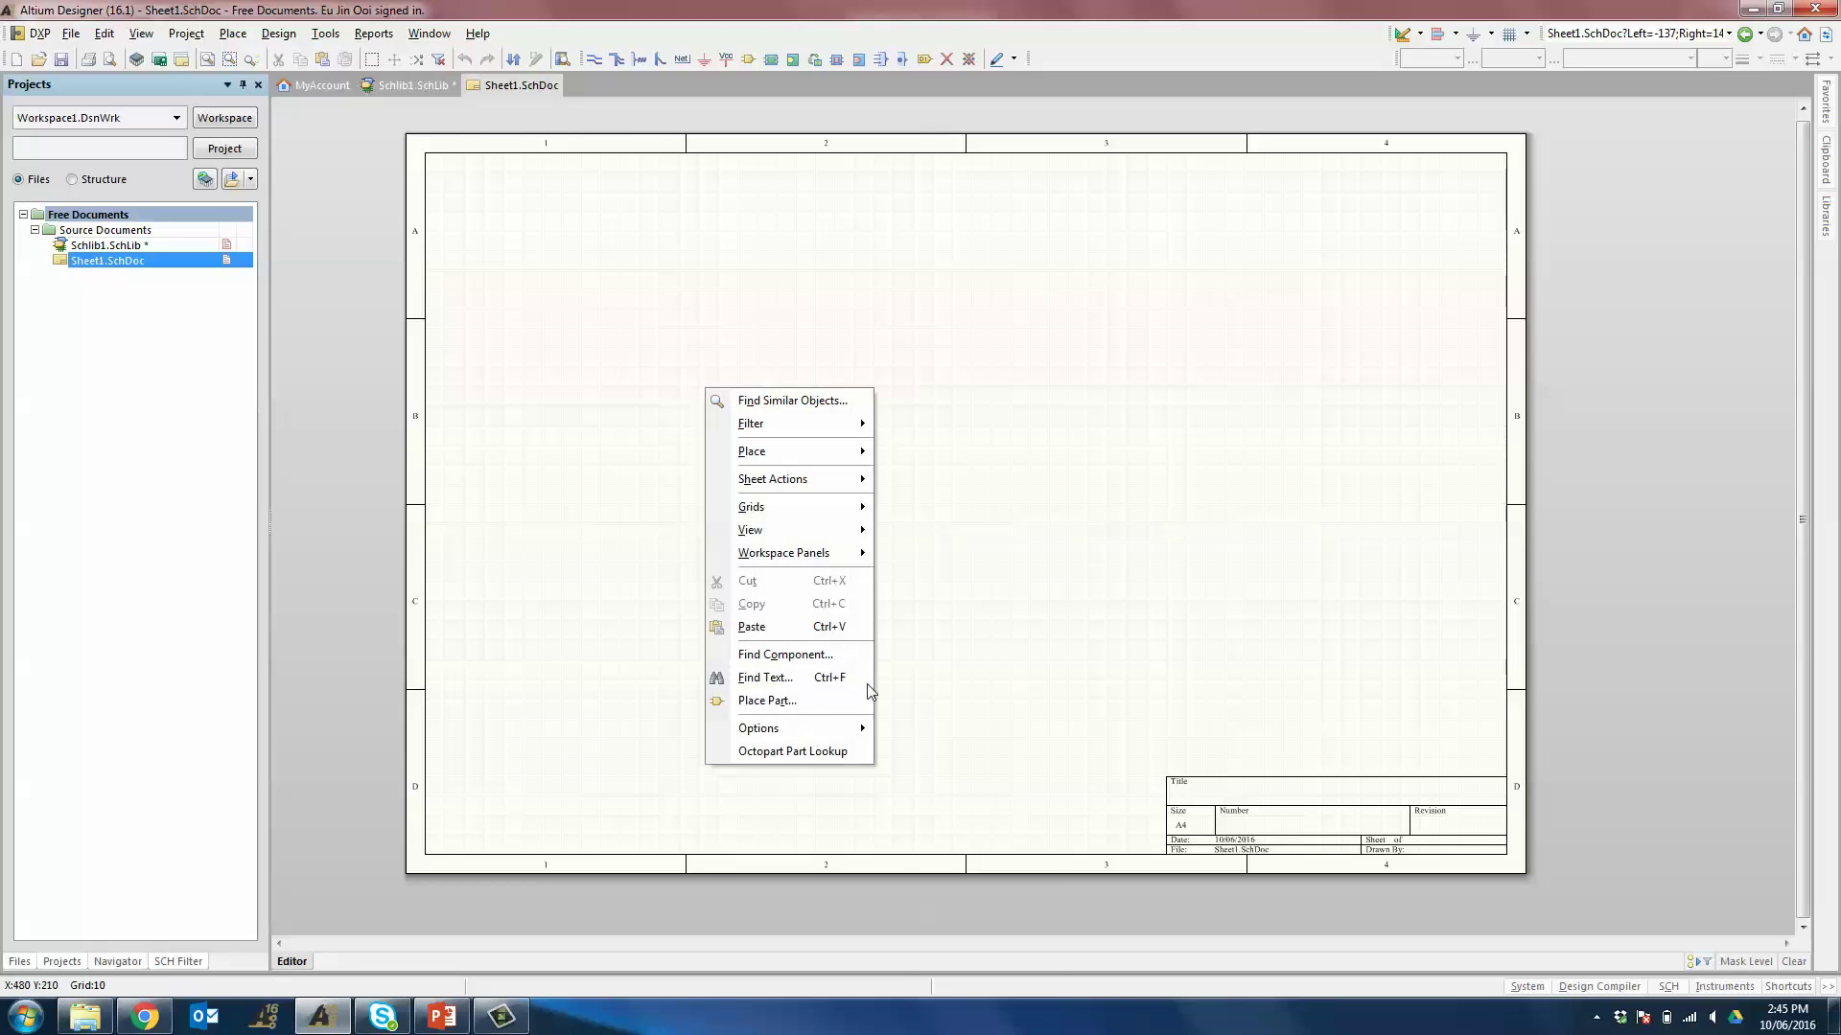
pyautogui.moveTo(848, 729)
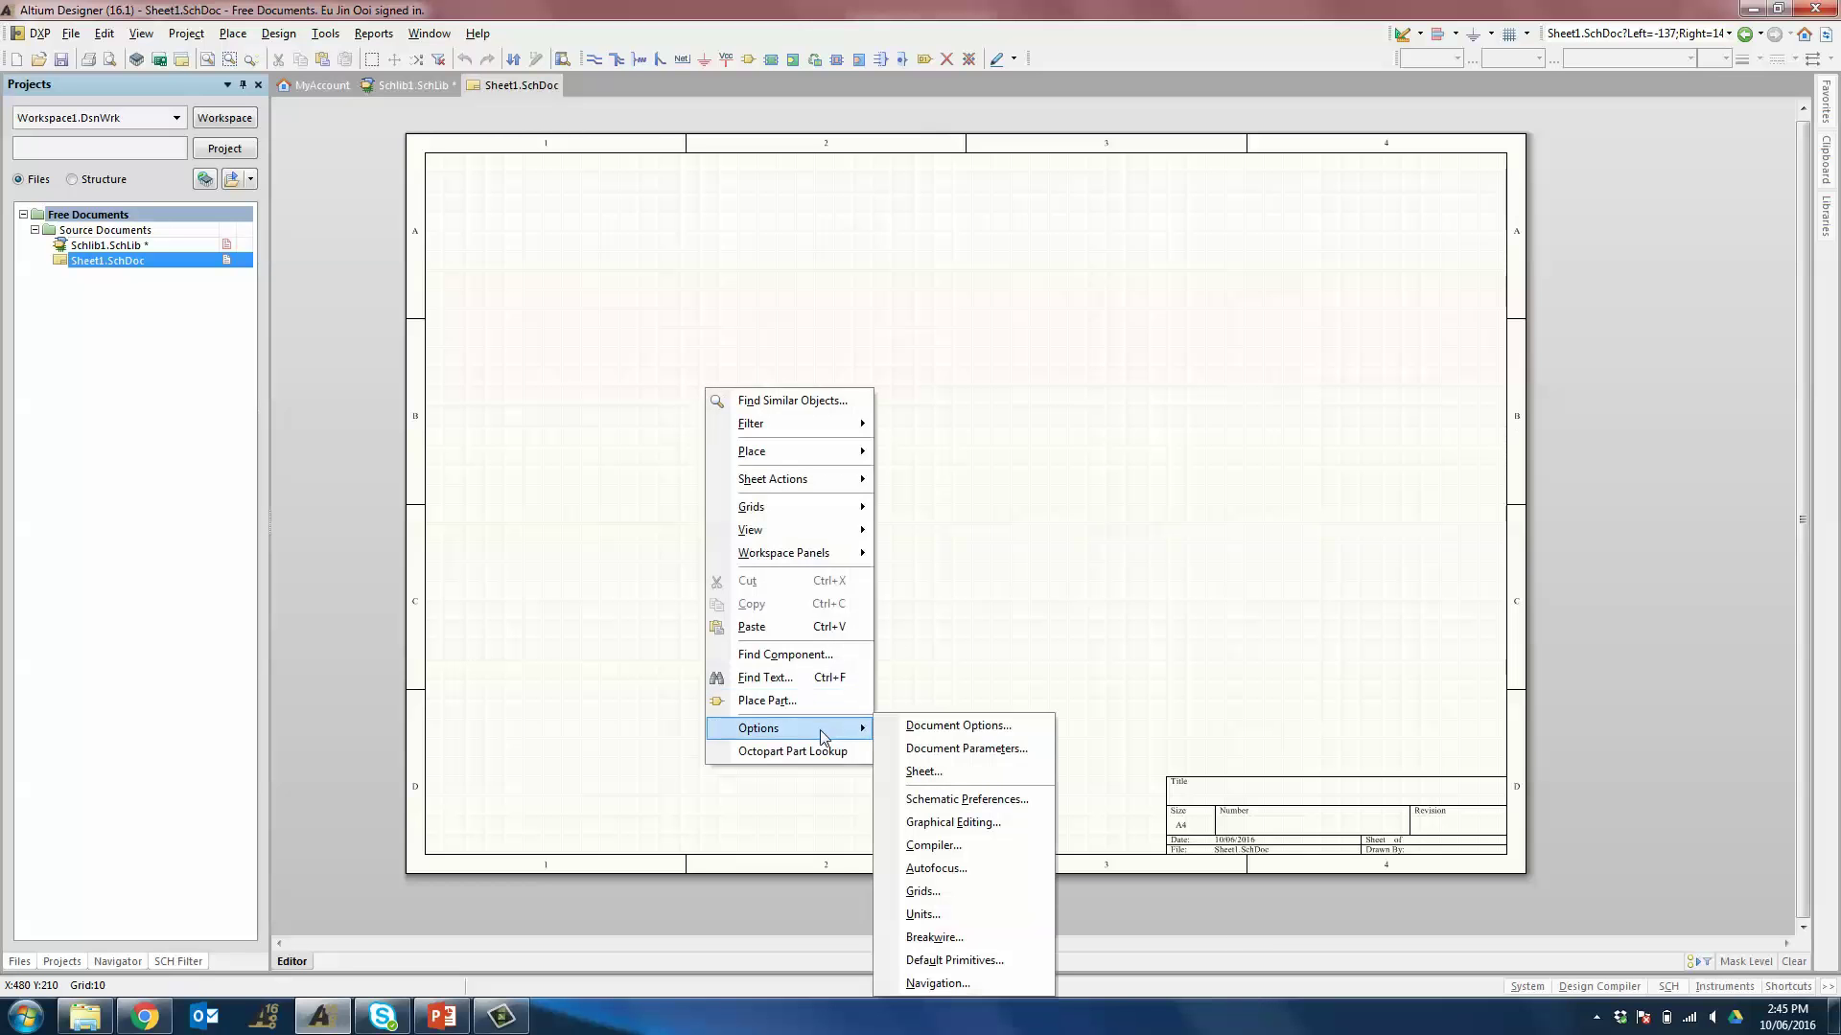
pyautogui.click(940, 729)
pyautogui.click(1210, 278)
pyautogui.moveTo(1225, 257); pyautogui.dragTo(937, 217)
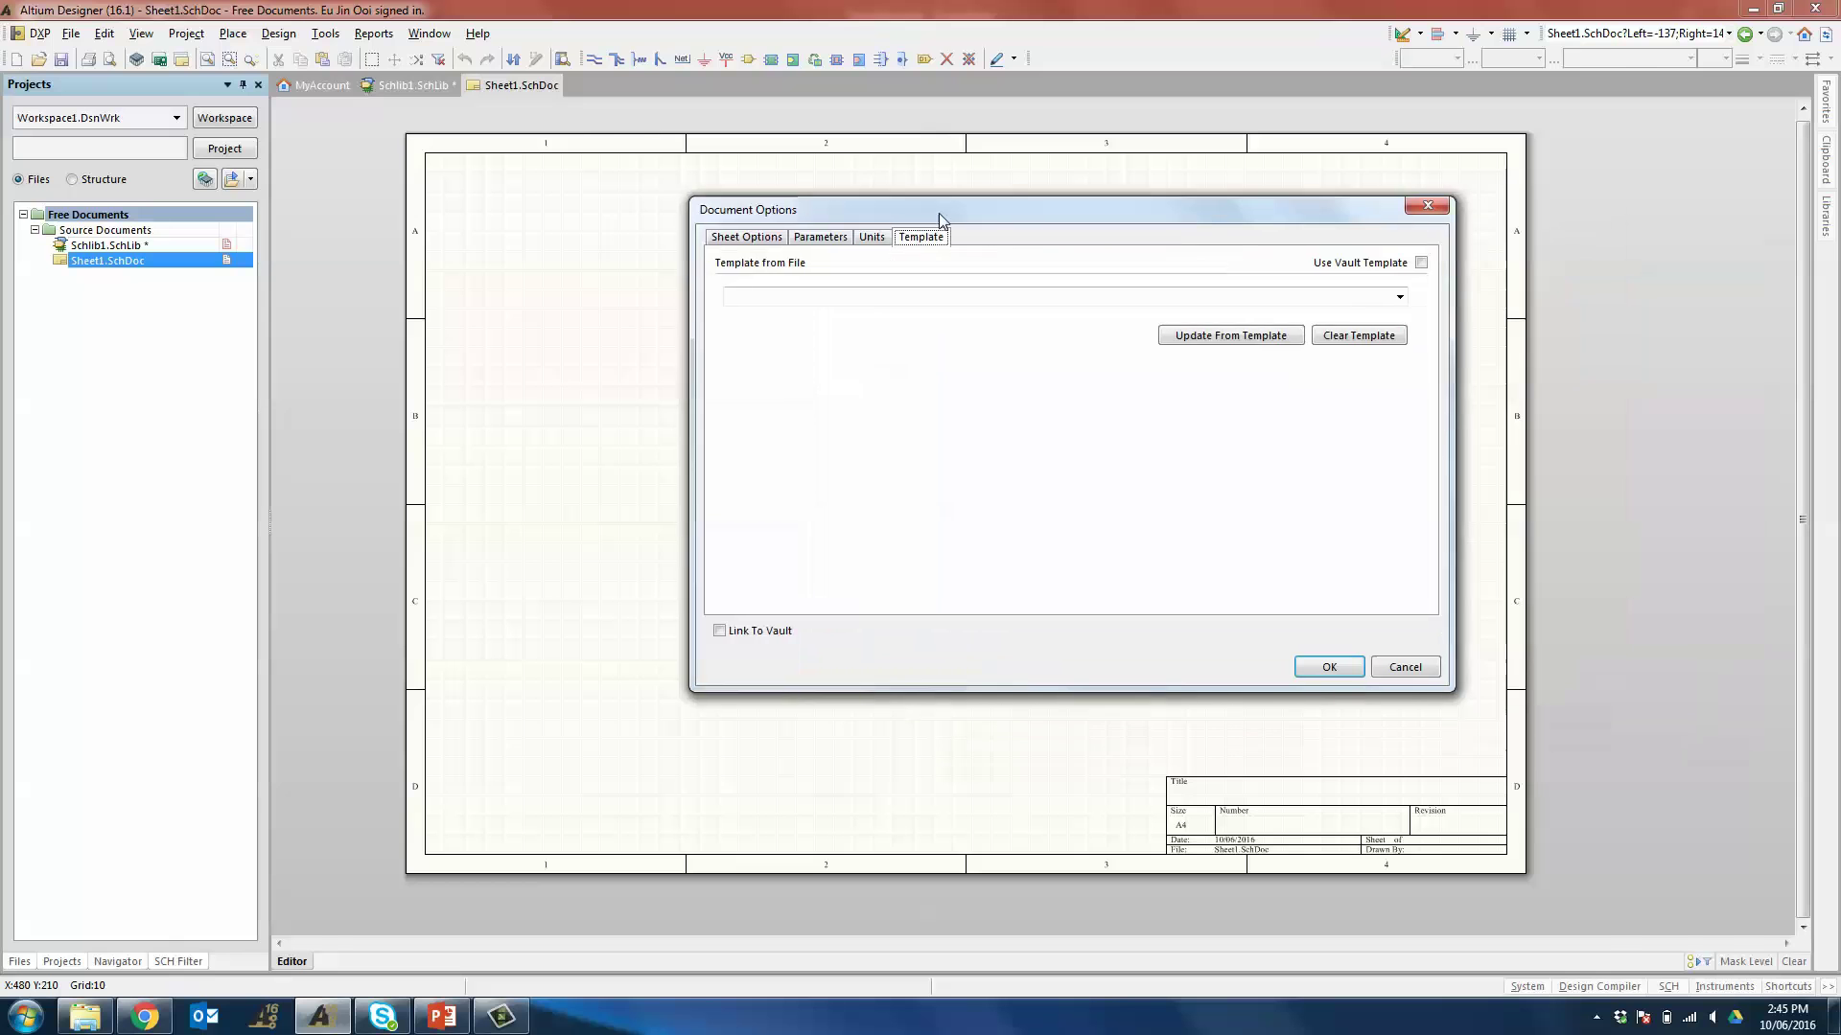
pyautogui.click(1397, 297)
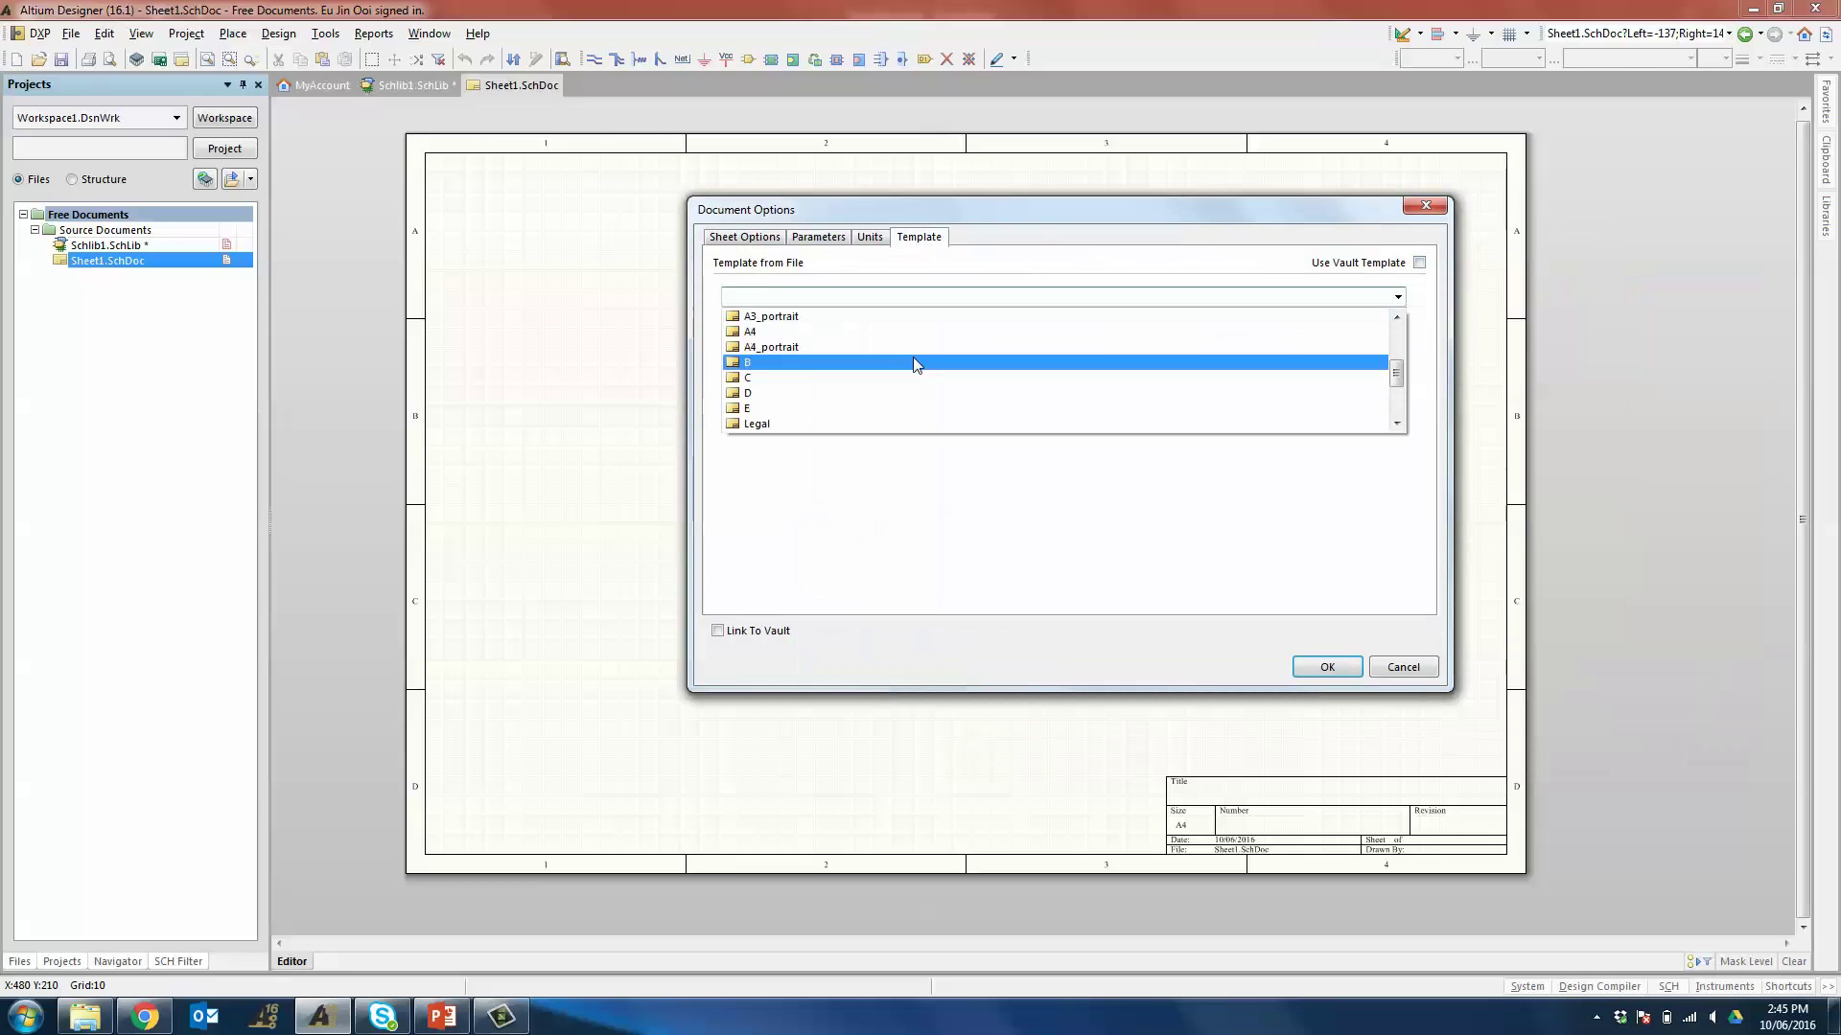
pyautogui.scroll(-5, 832, 381)
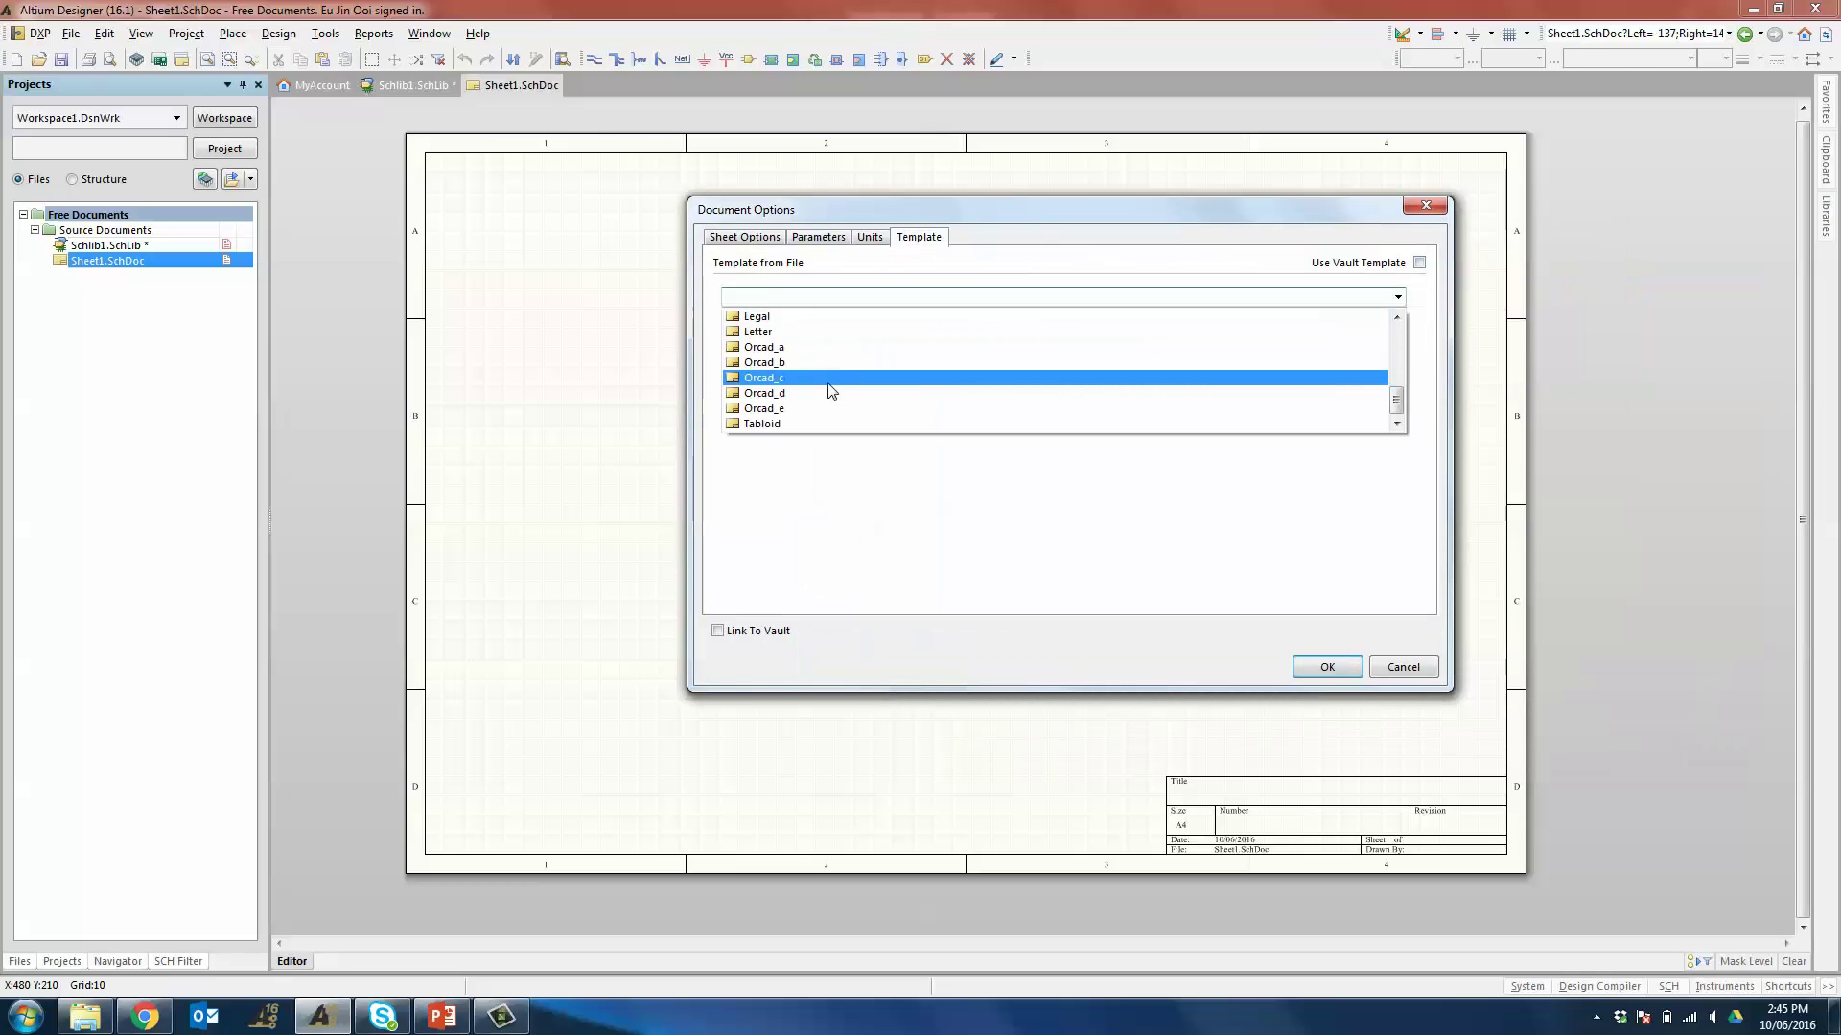
pyautogui.click(832, 384)
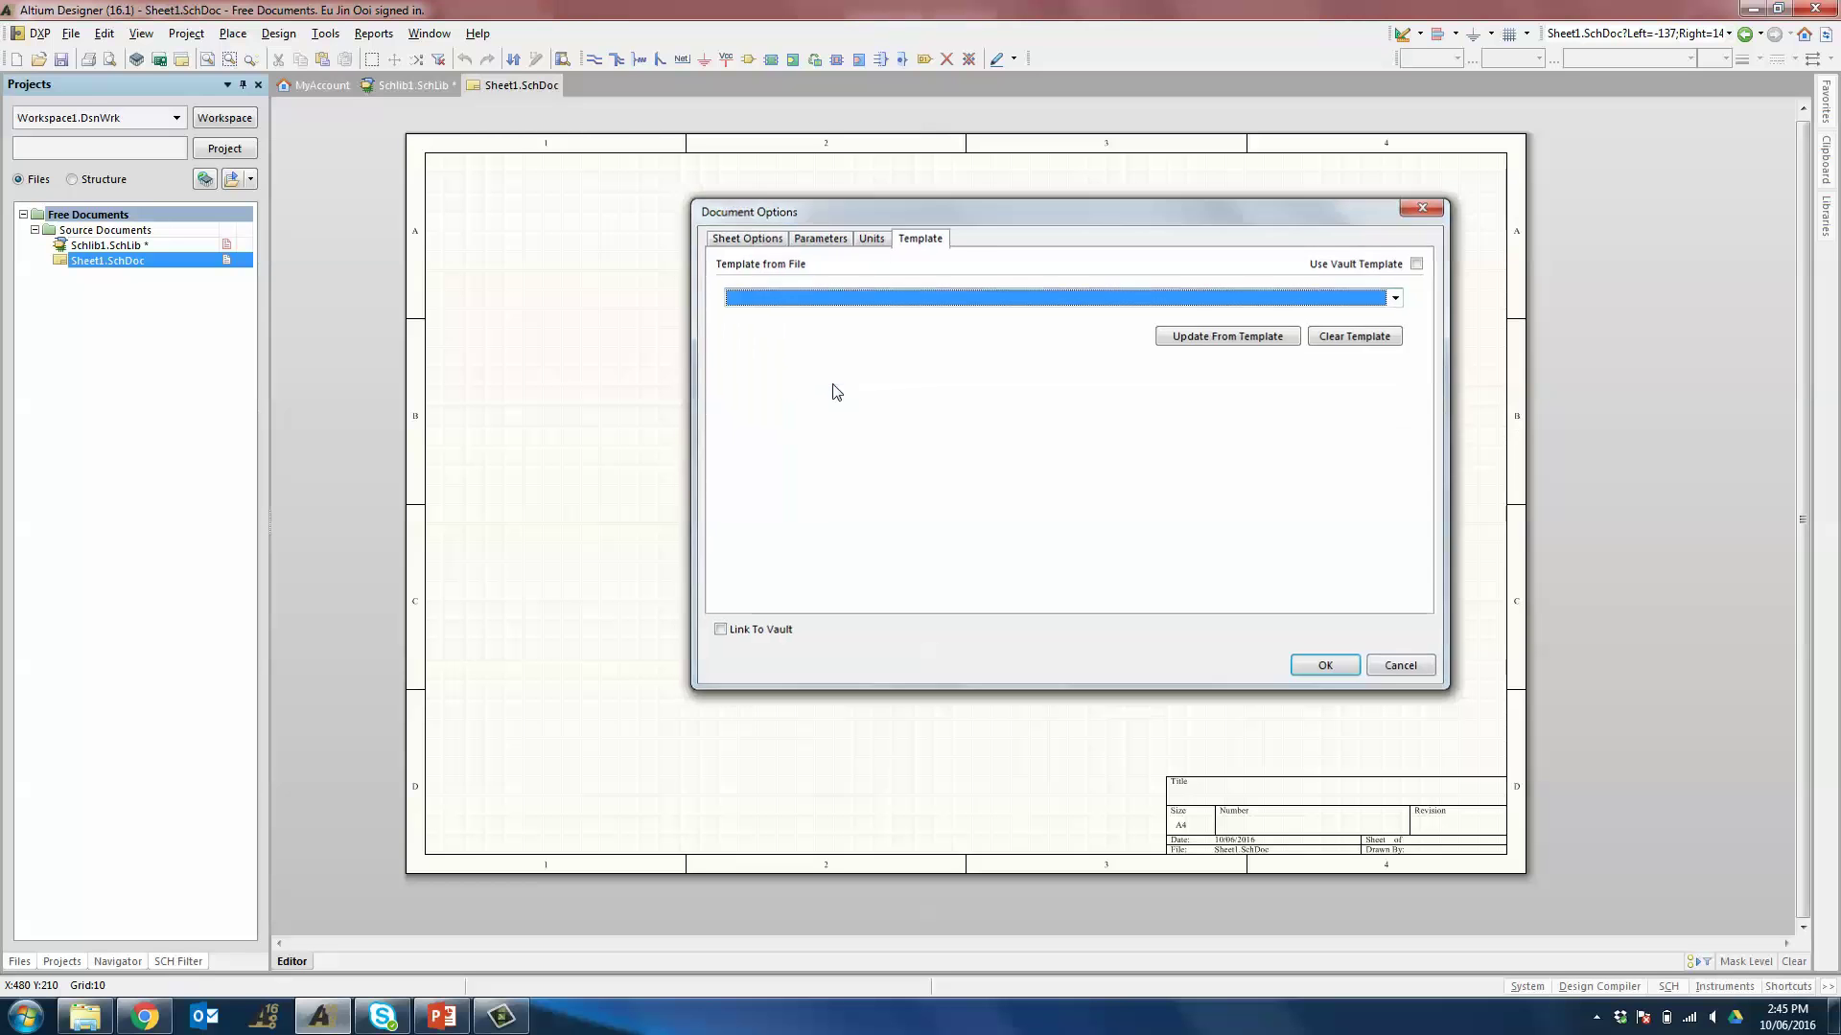
pyautogui.press('Return')
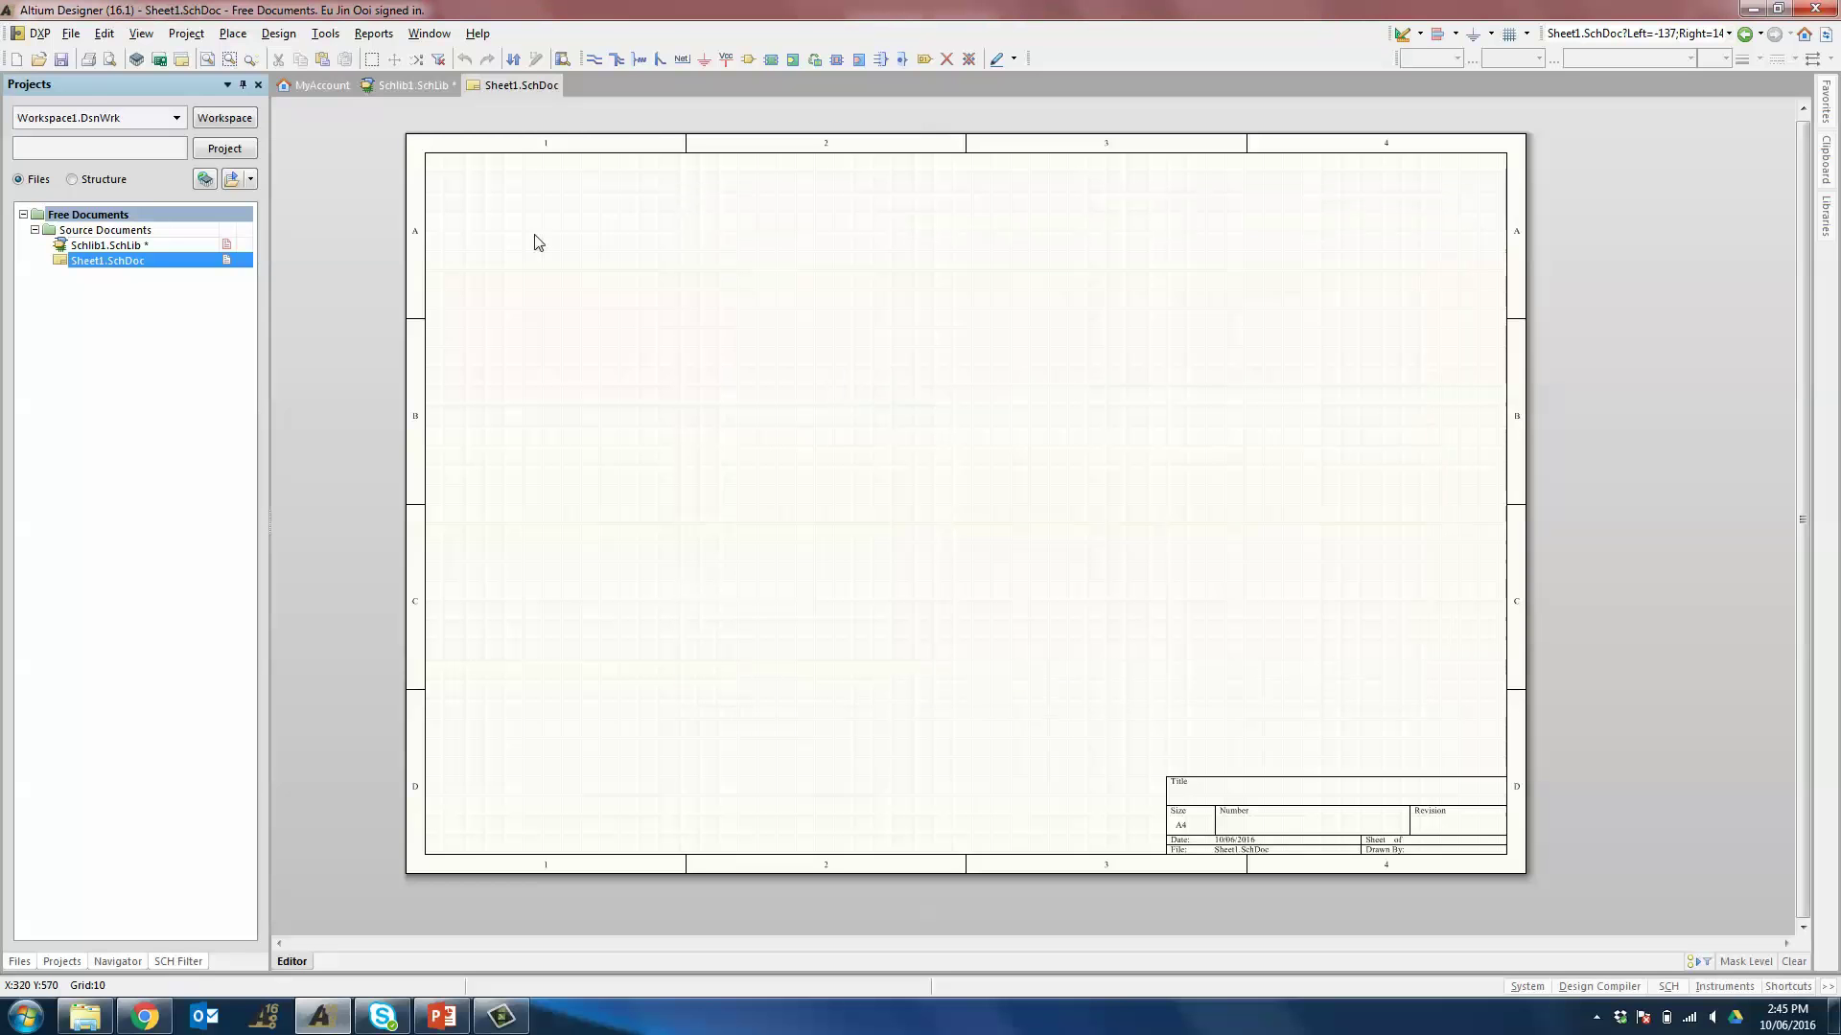
# - Apply the A4 general template to just this document, replacing all matching parameters
pyautogui.click(280, 34)
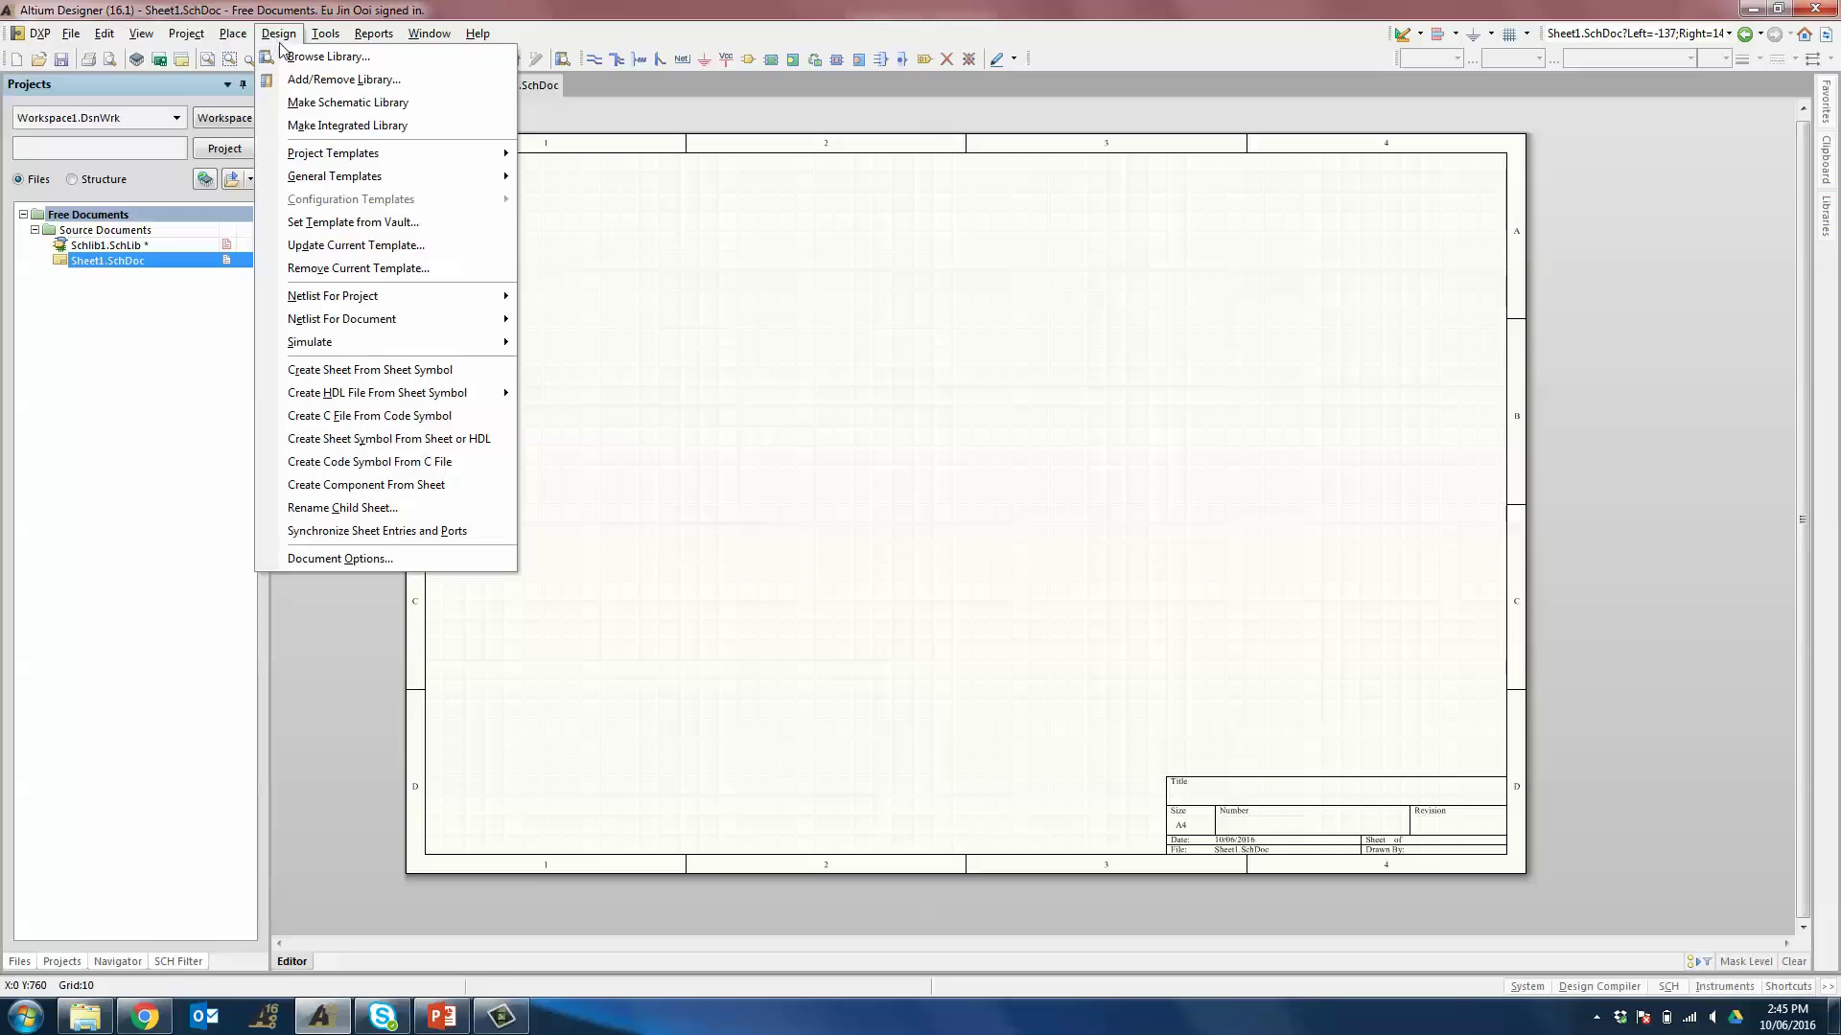
pyautogui.moveTo(354, 182)
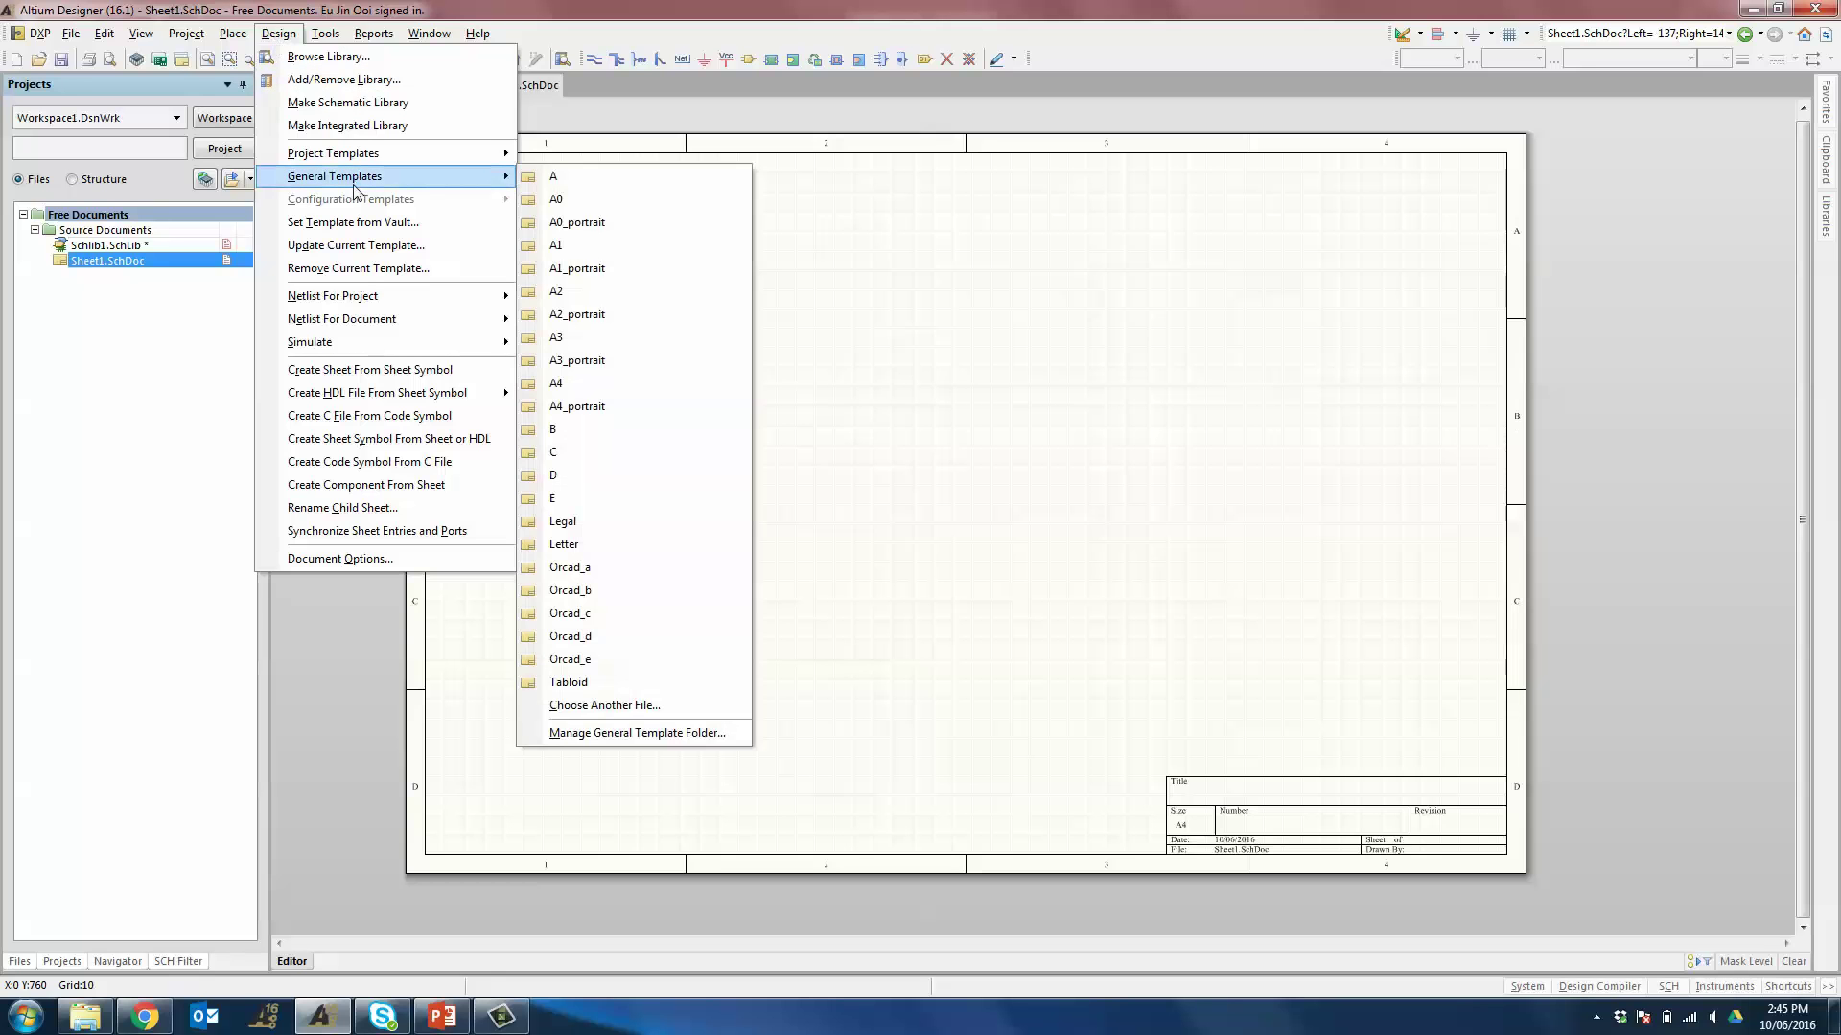
pyautogui.click(606, 386)
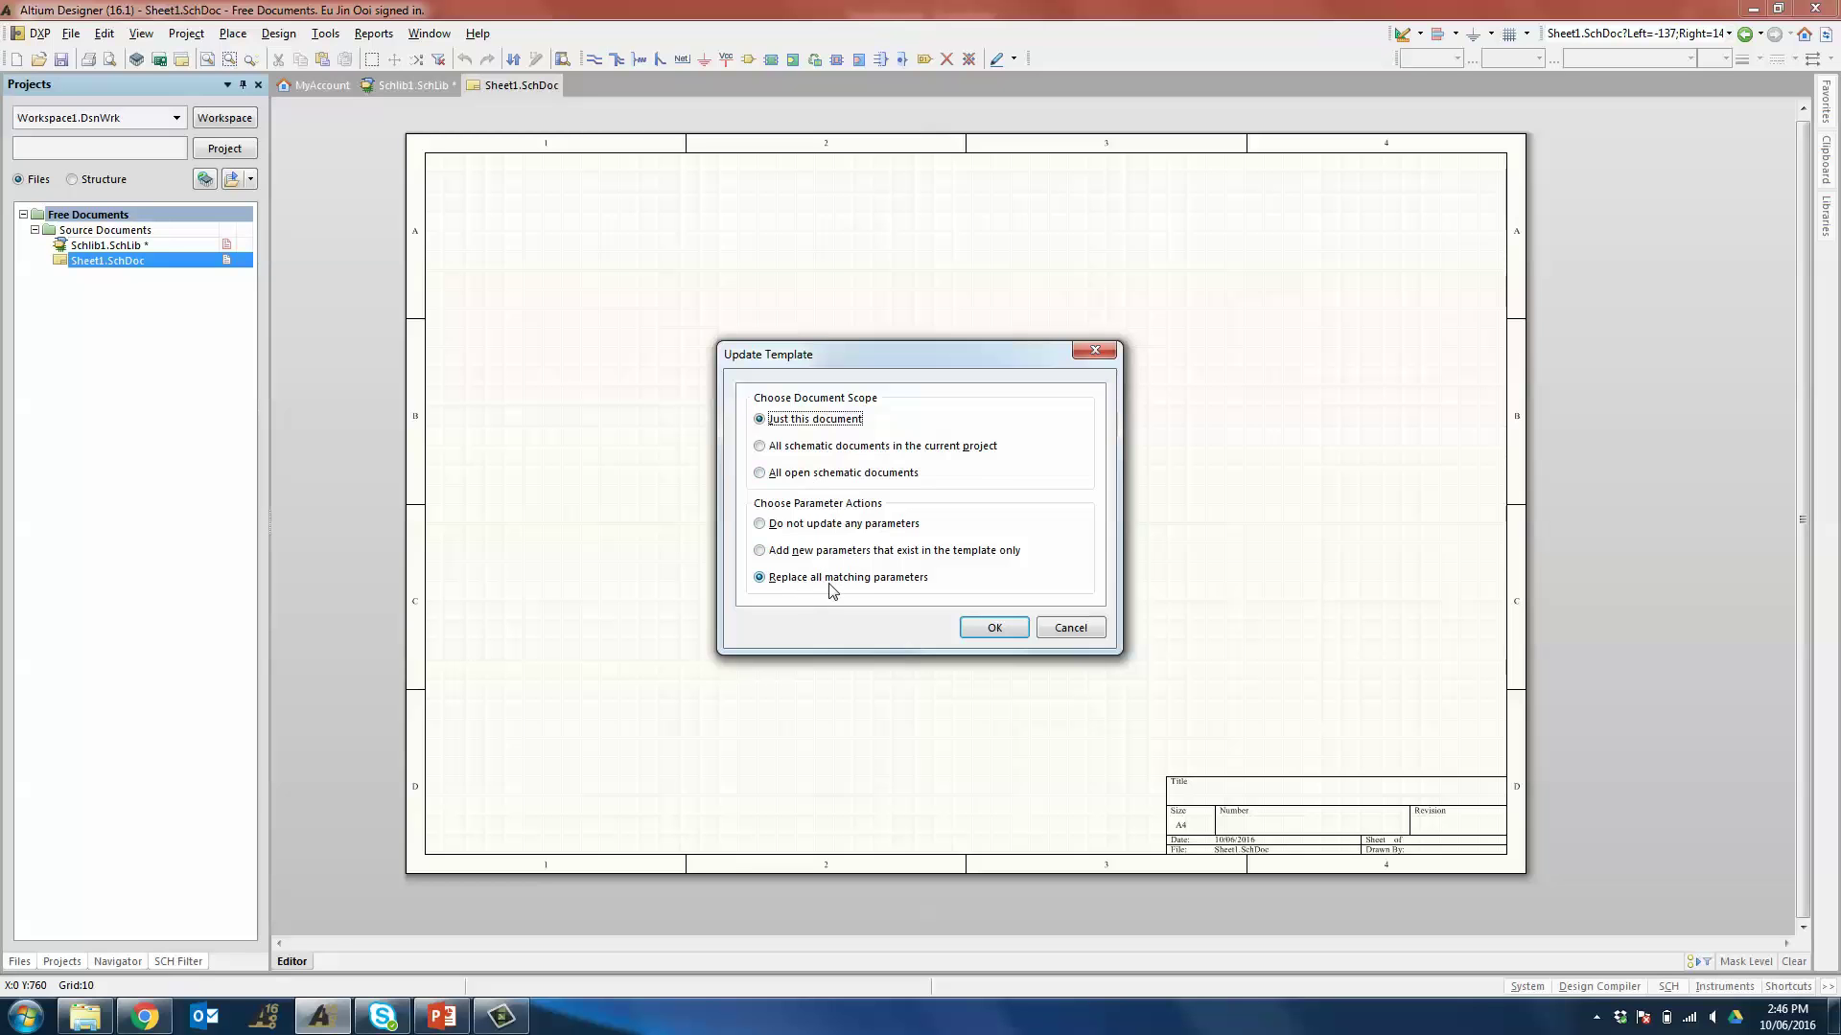
pyautogui.click(1000, 628)
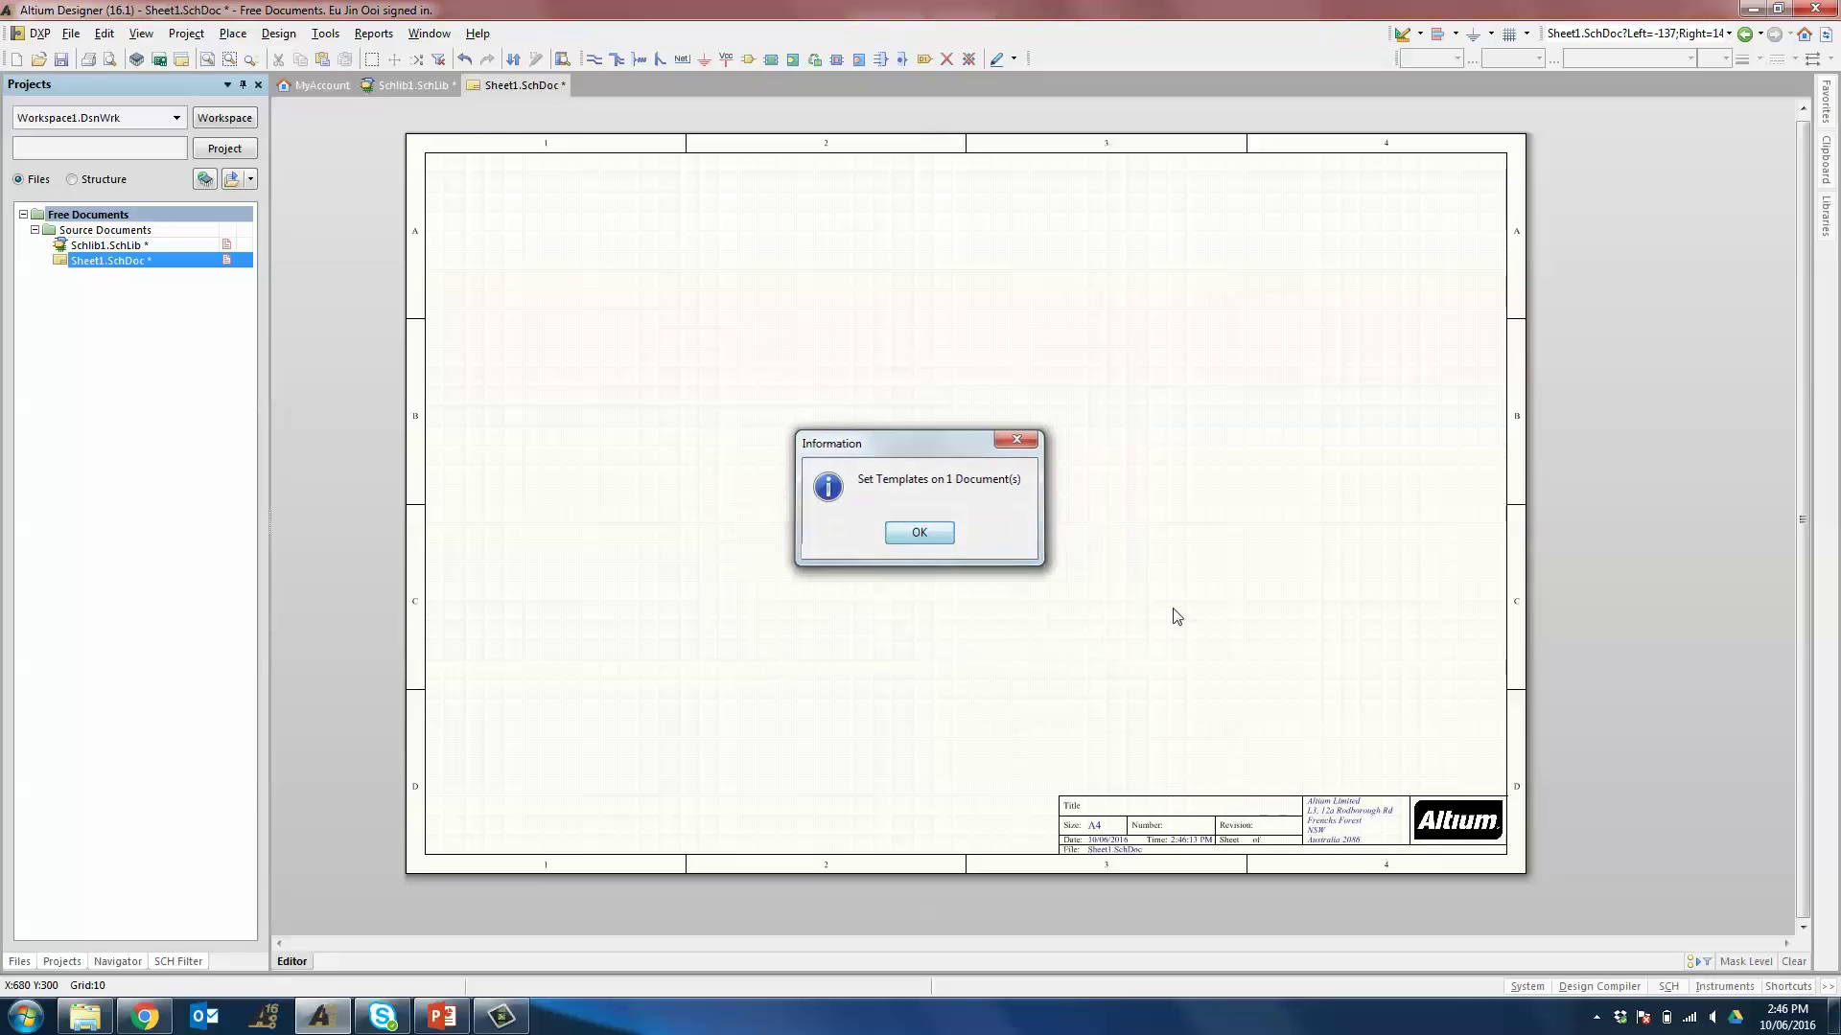
pyautogui.press('Return')
# - In the sheet's document parameters, set Address1 to the company's street address and Address2 to its city, province and postal code
pyautogui.keyDown('ctrl'); pyautogui.scroll(3, 1377, 862); pyautogui.keyUp('ctrl')
pyautogui.keyDown('ctrl'); pyautogui.scroll(1, 1377, 862); pyautogui.keyUp('ctrl')
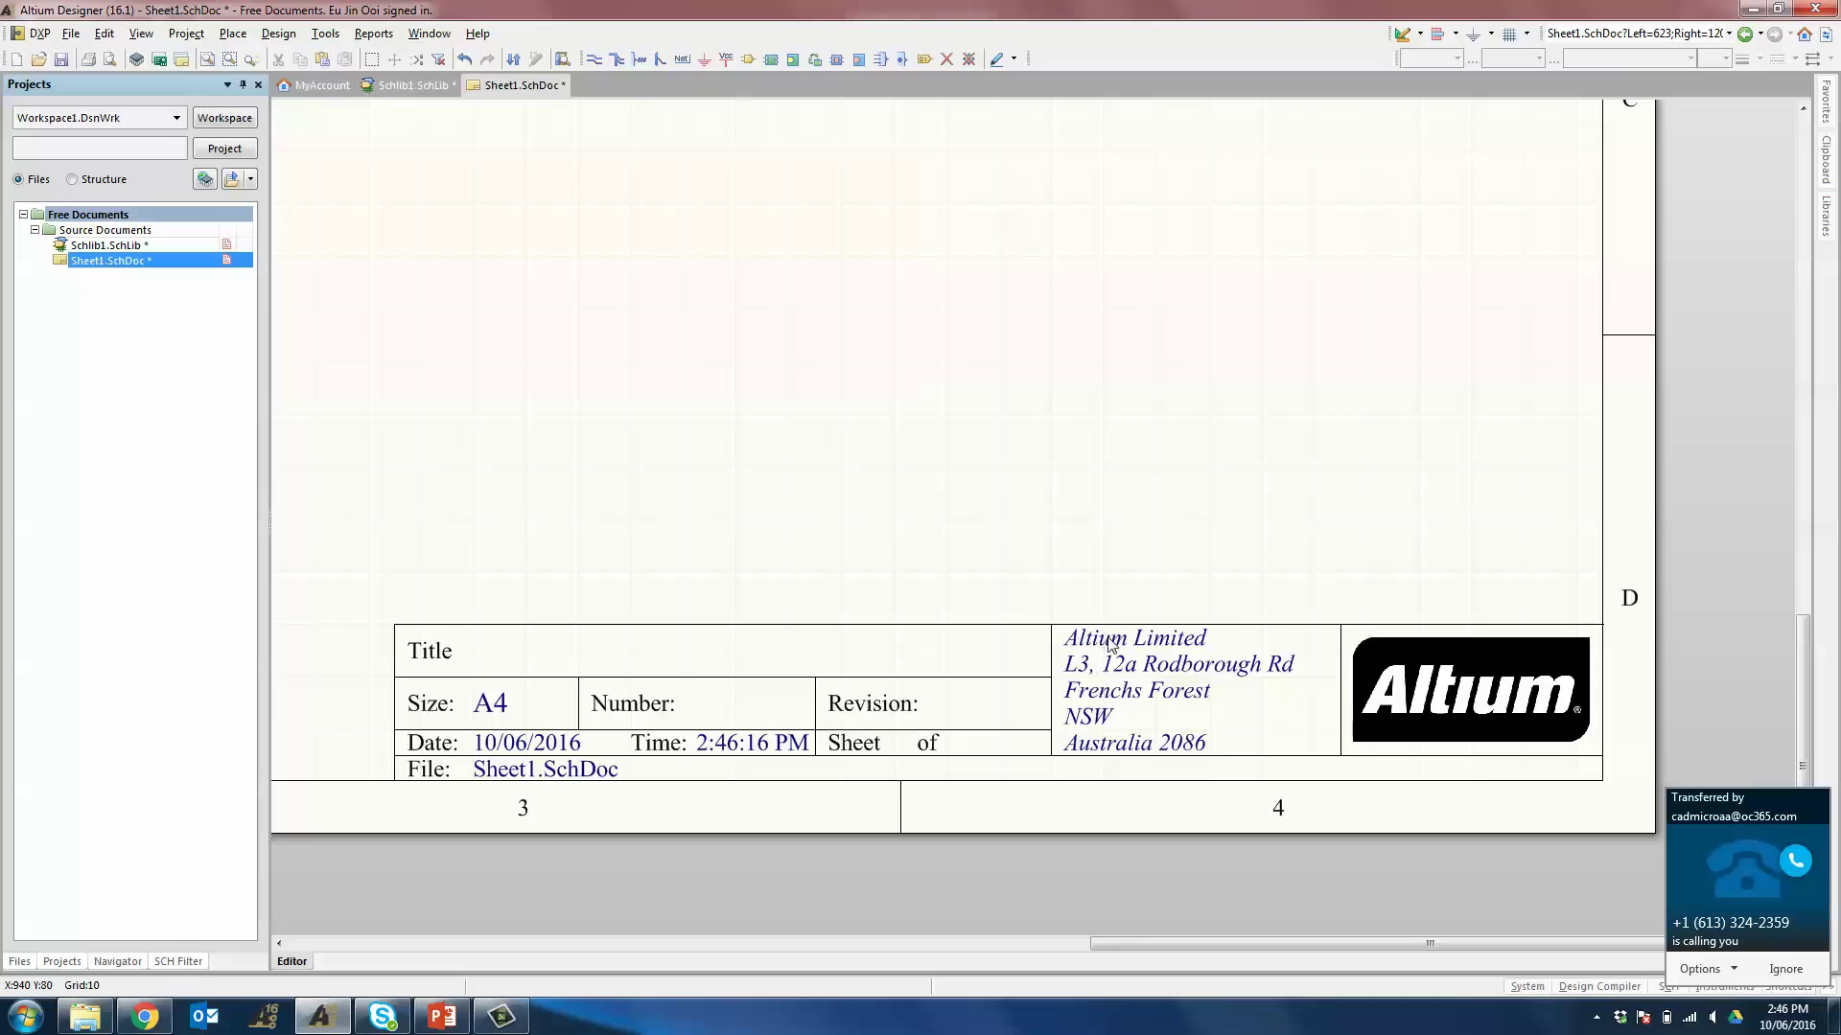
pyautogui.rightClick(731, 301)
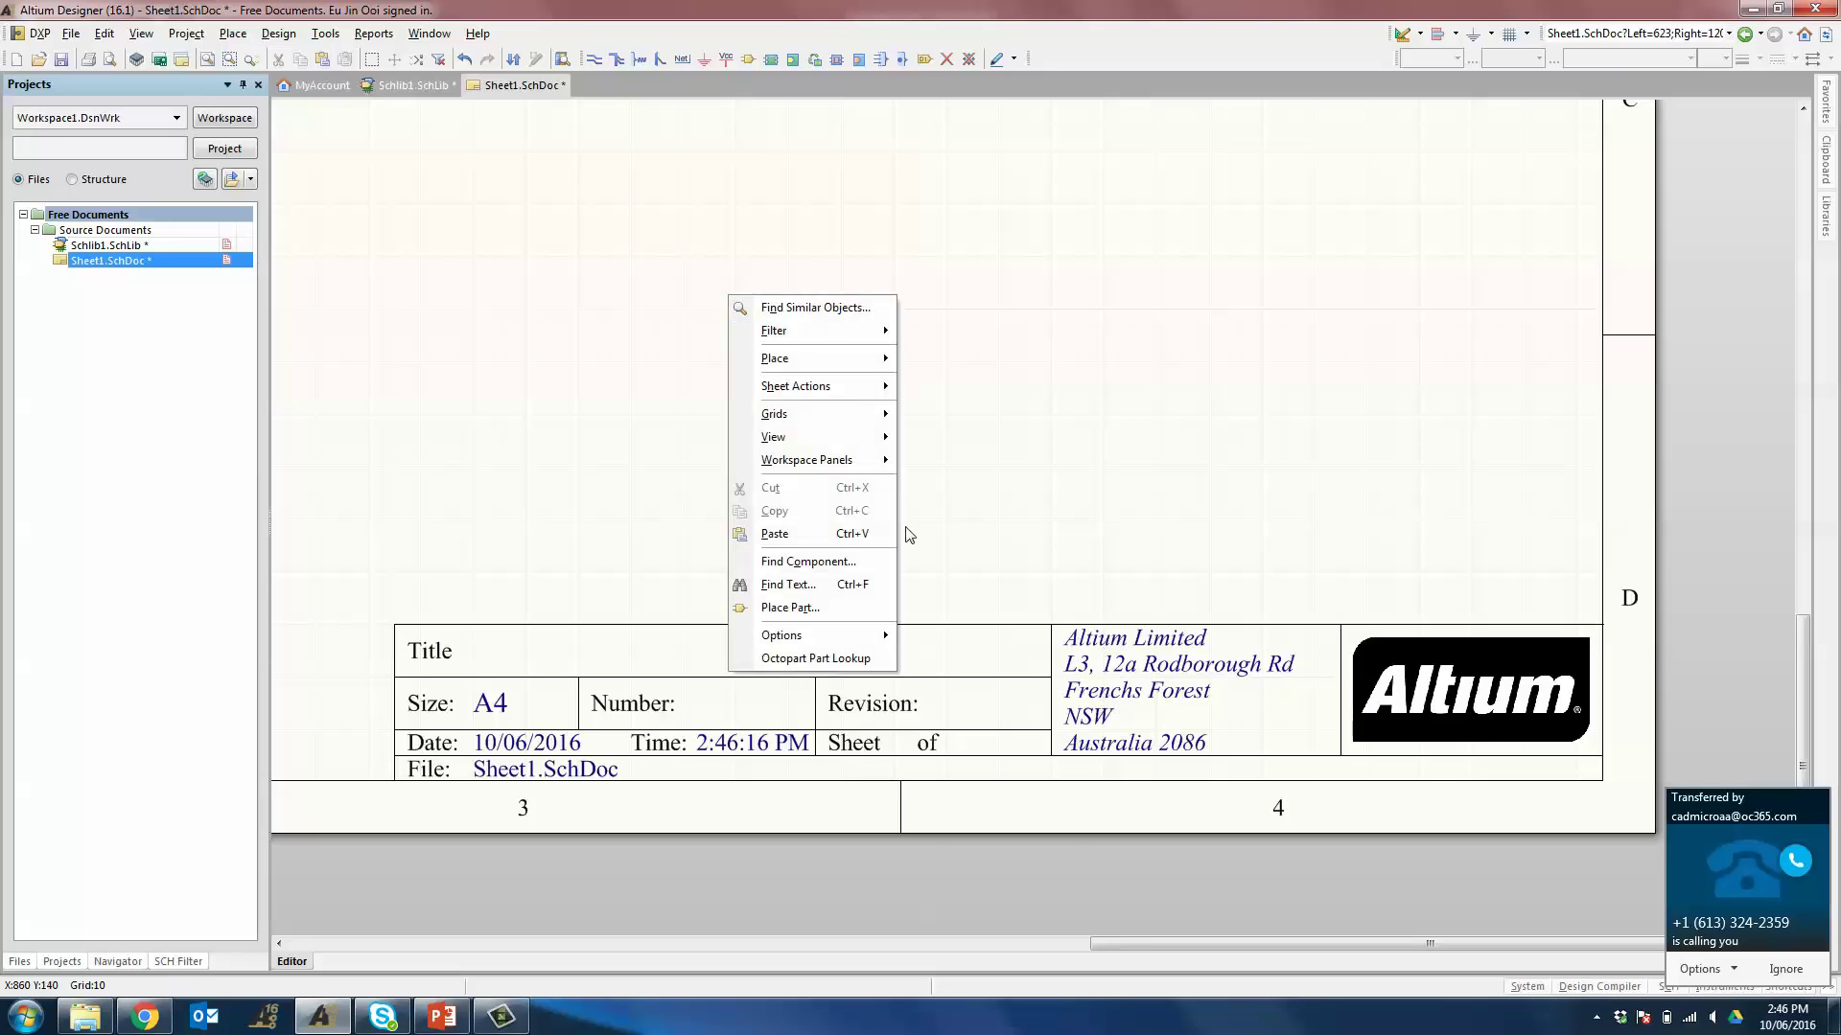
pyautogui.moveTo(798, 637)
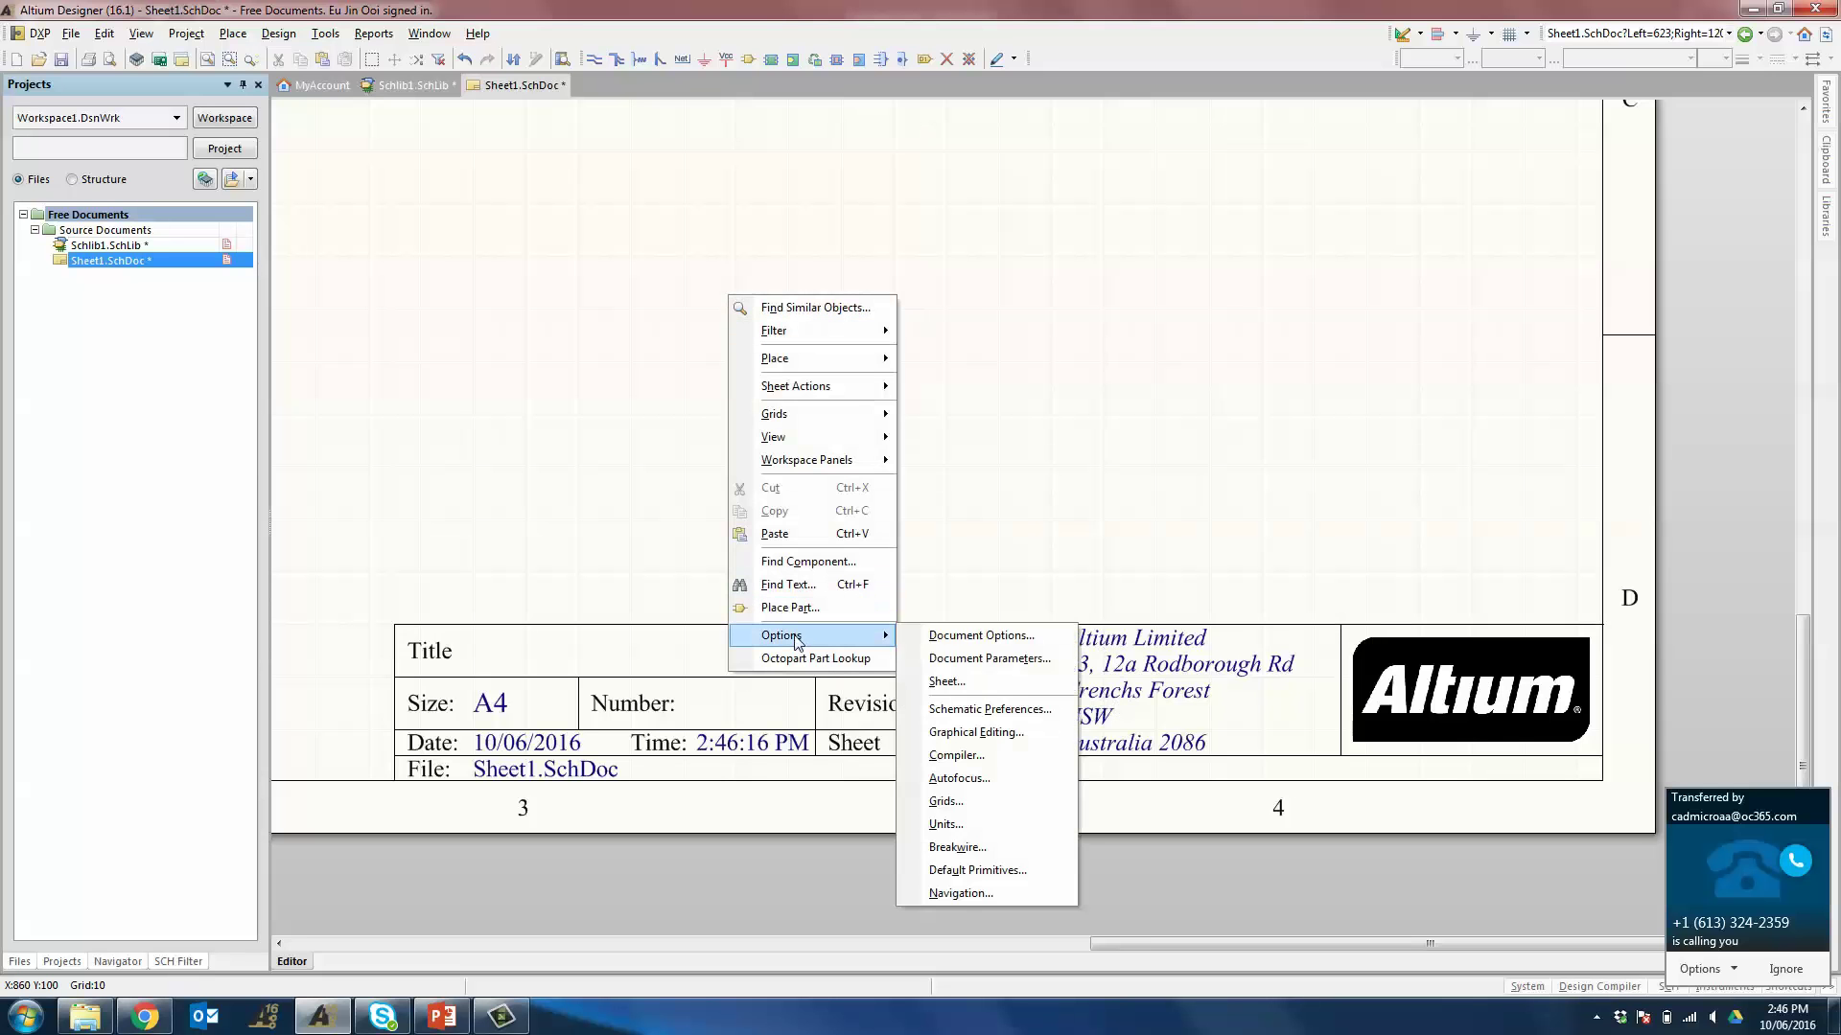
pyautogui.click(972, 659)
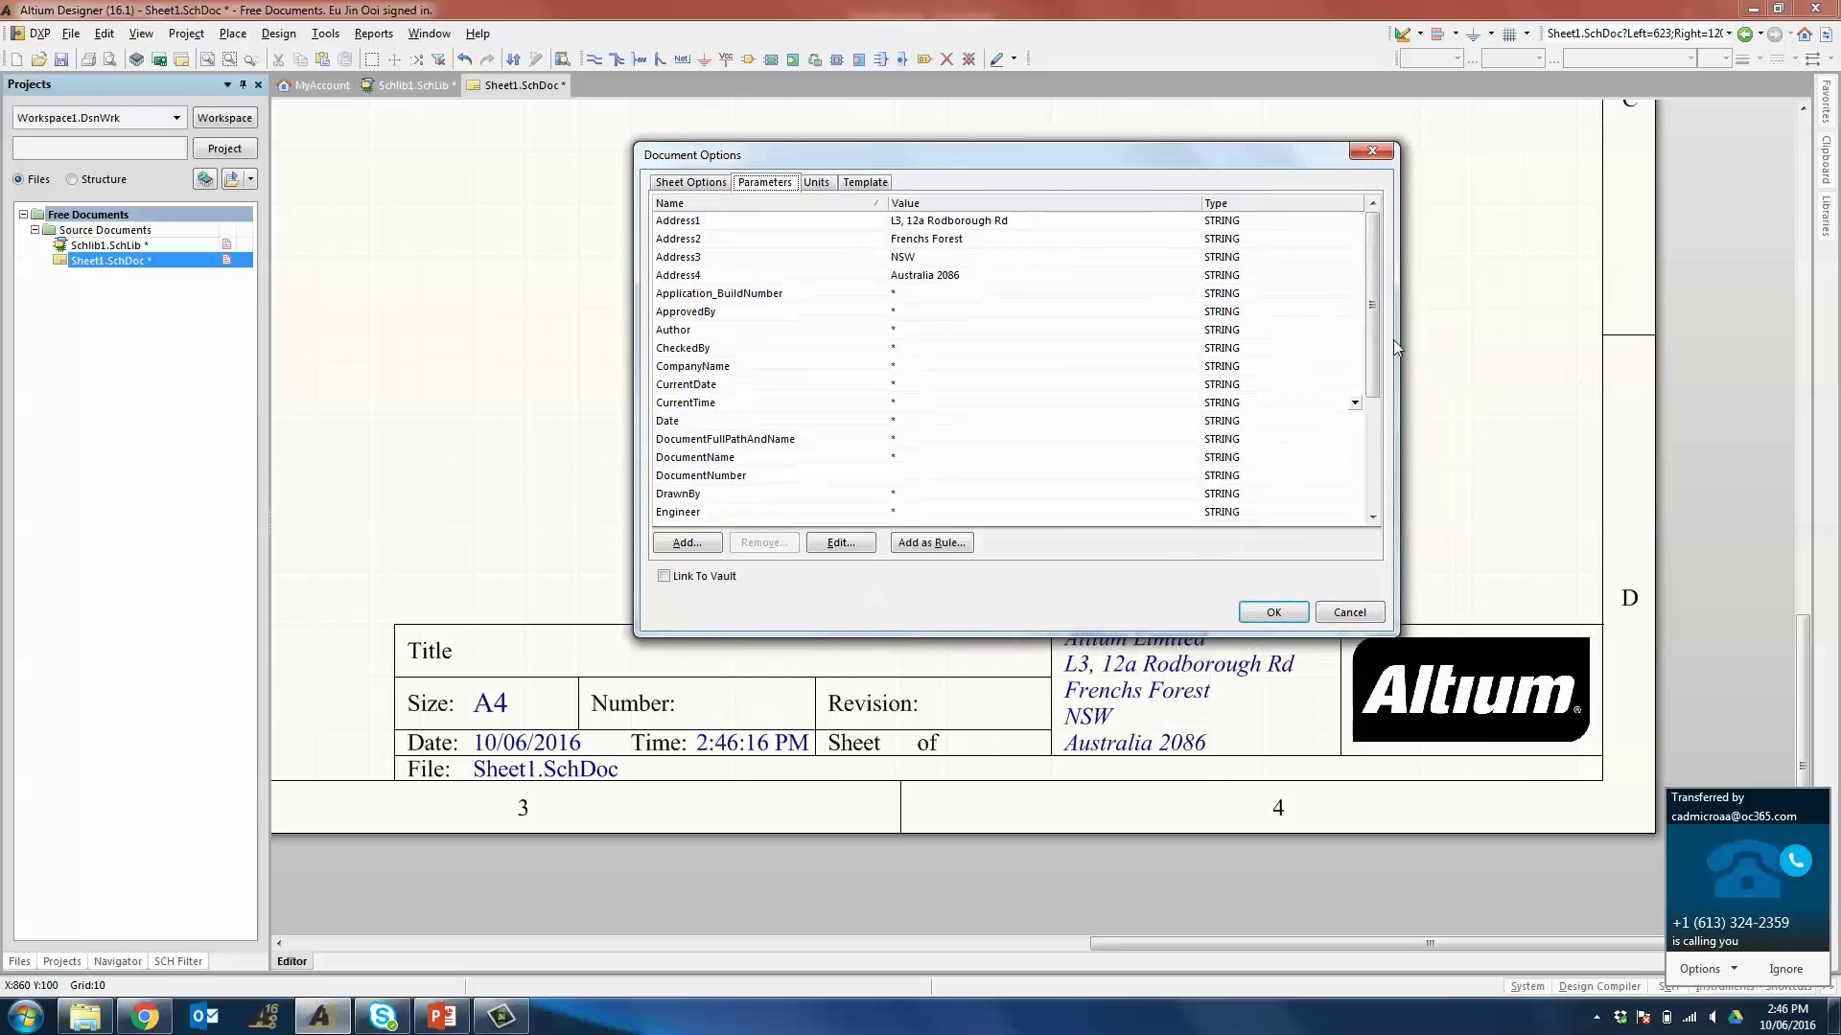
pyautogui.click(962, 223)
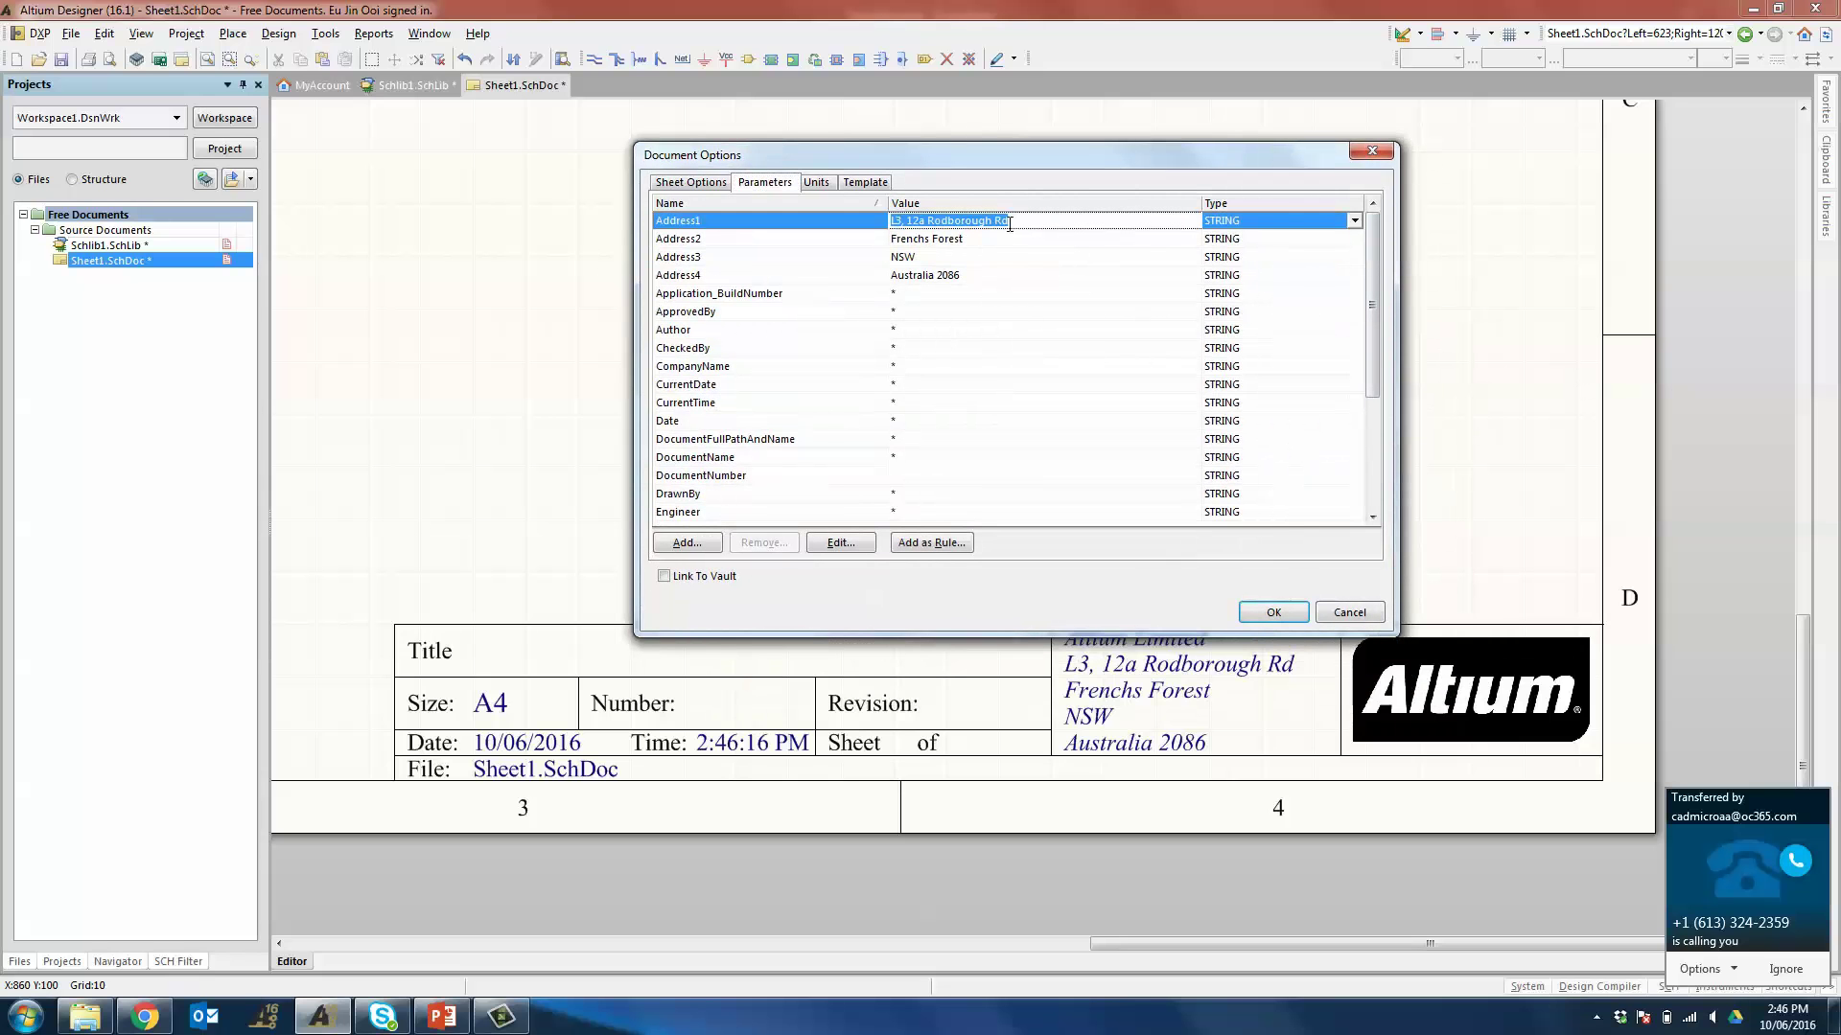
pyautogui.write('65 International Blvd')
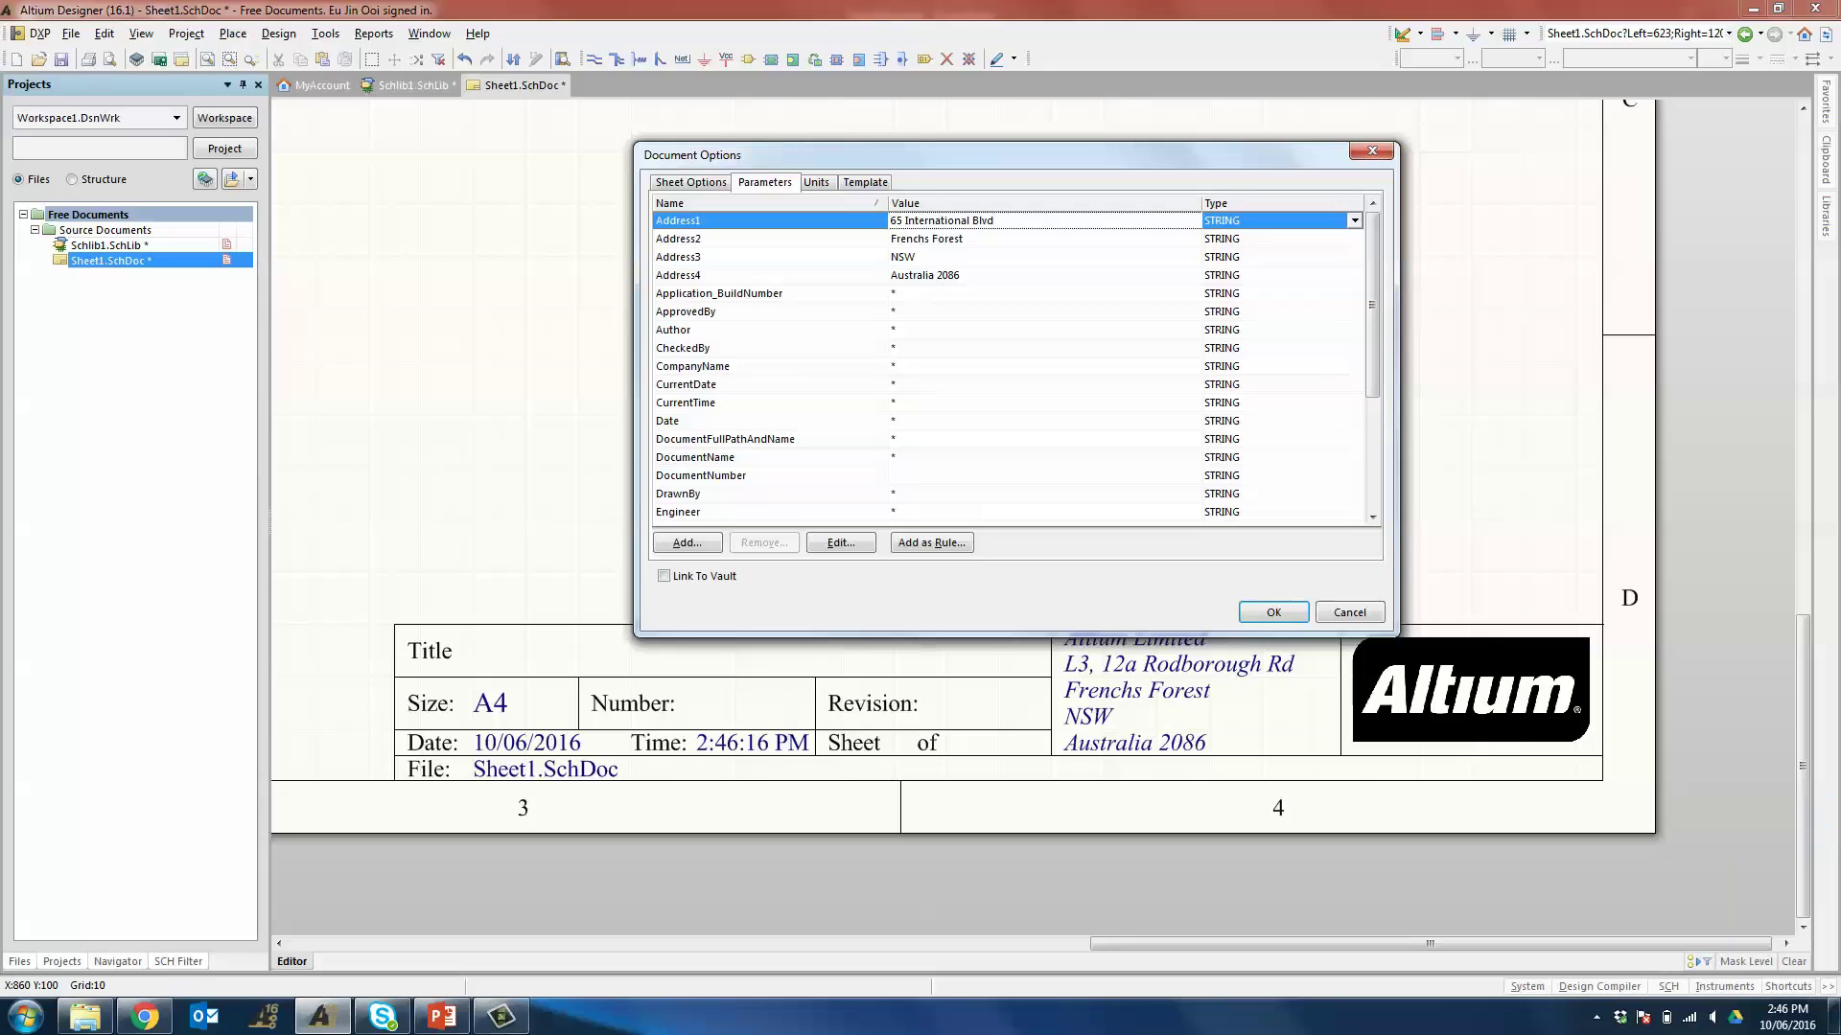
pyautogui.click(951, 239)
pyautogui.write('Tro')
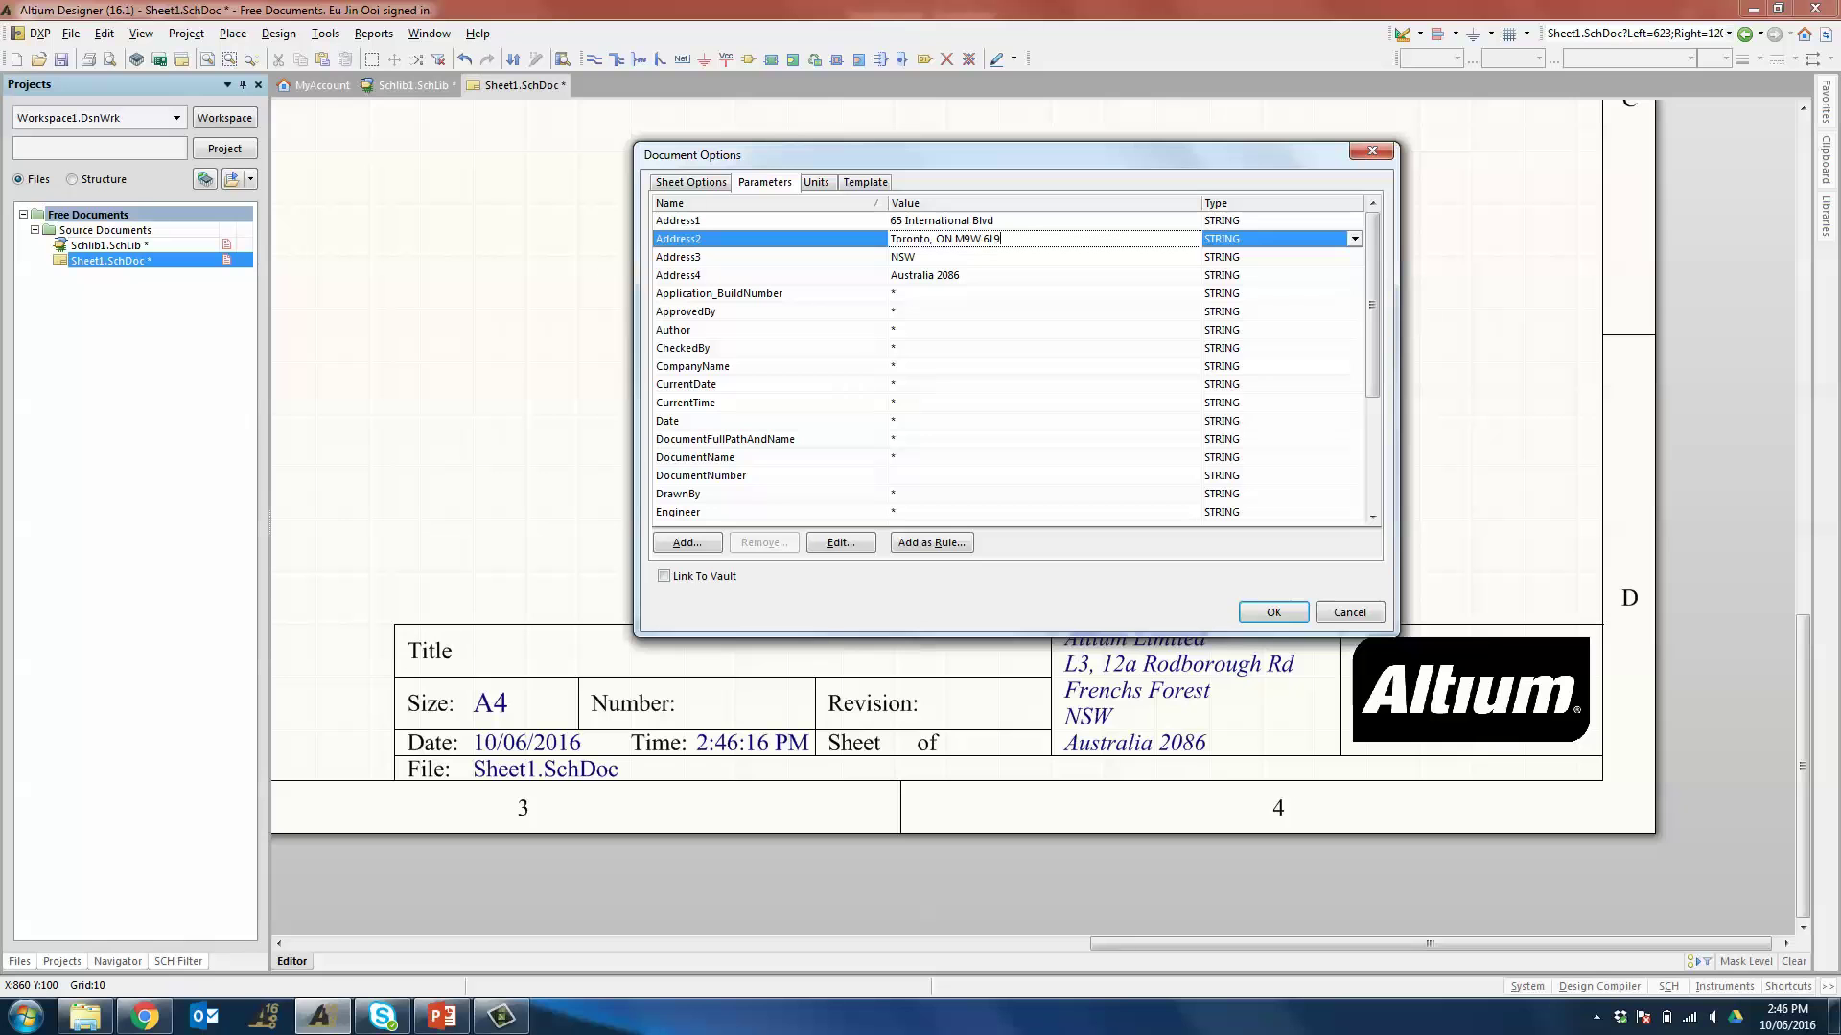
# - Set the Address3 parameter to CANADA and clear the Address4 value
pyautogui.click(939, 259)
pyautogui.write('CANADA')
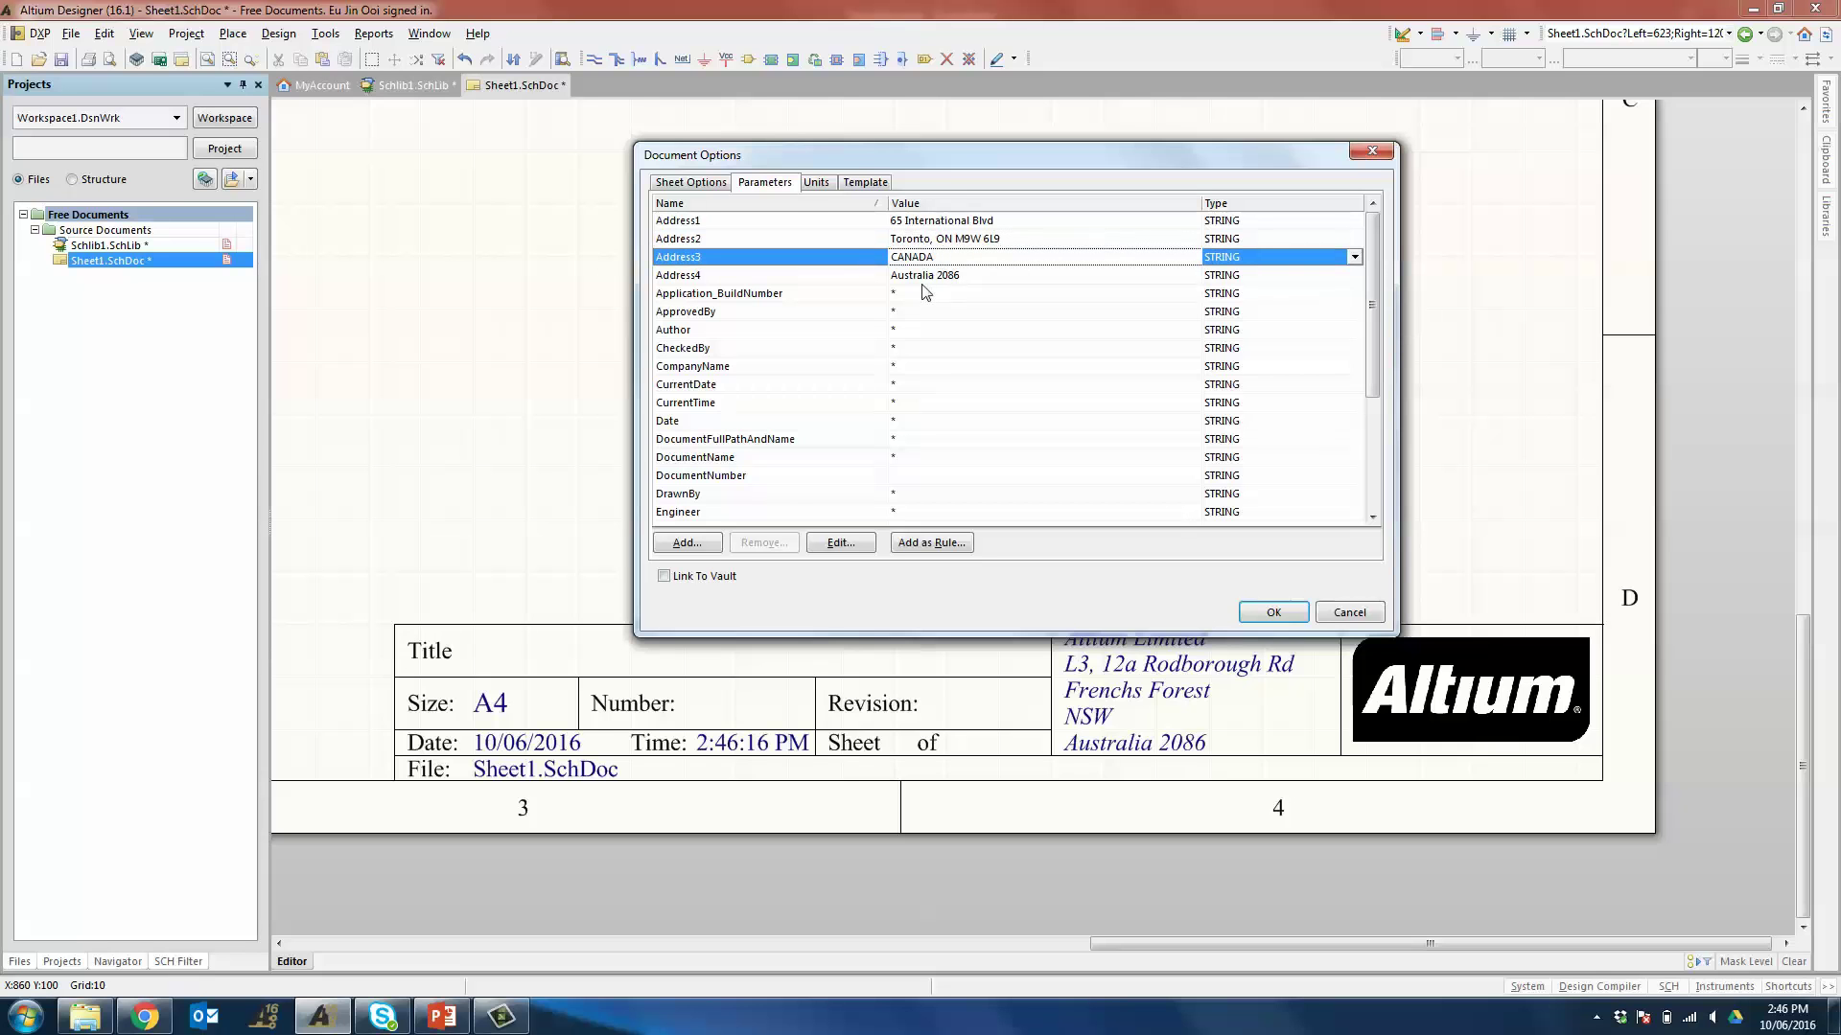
pyautogui.click(924, 277)
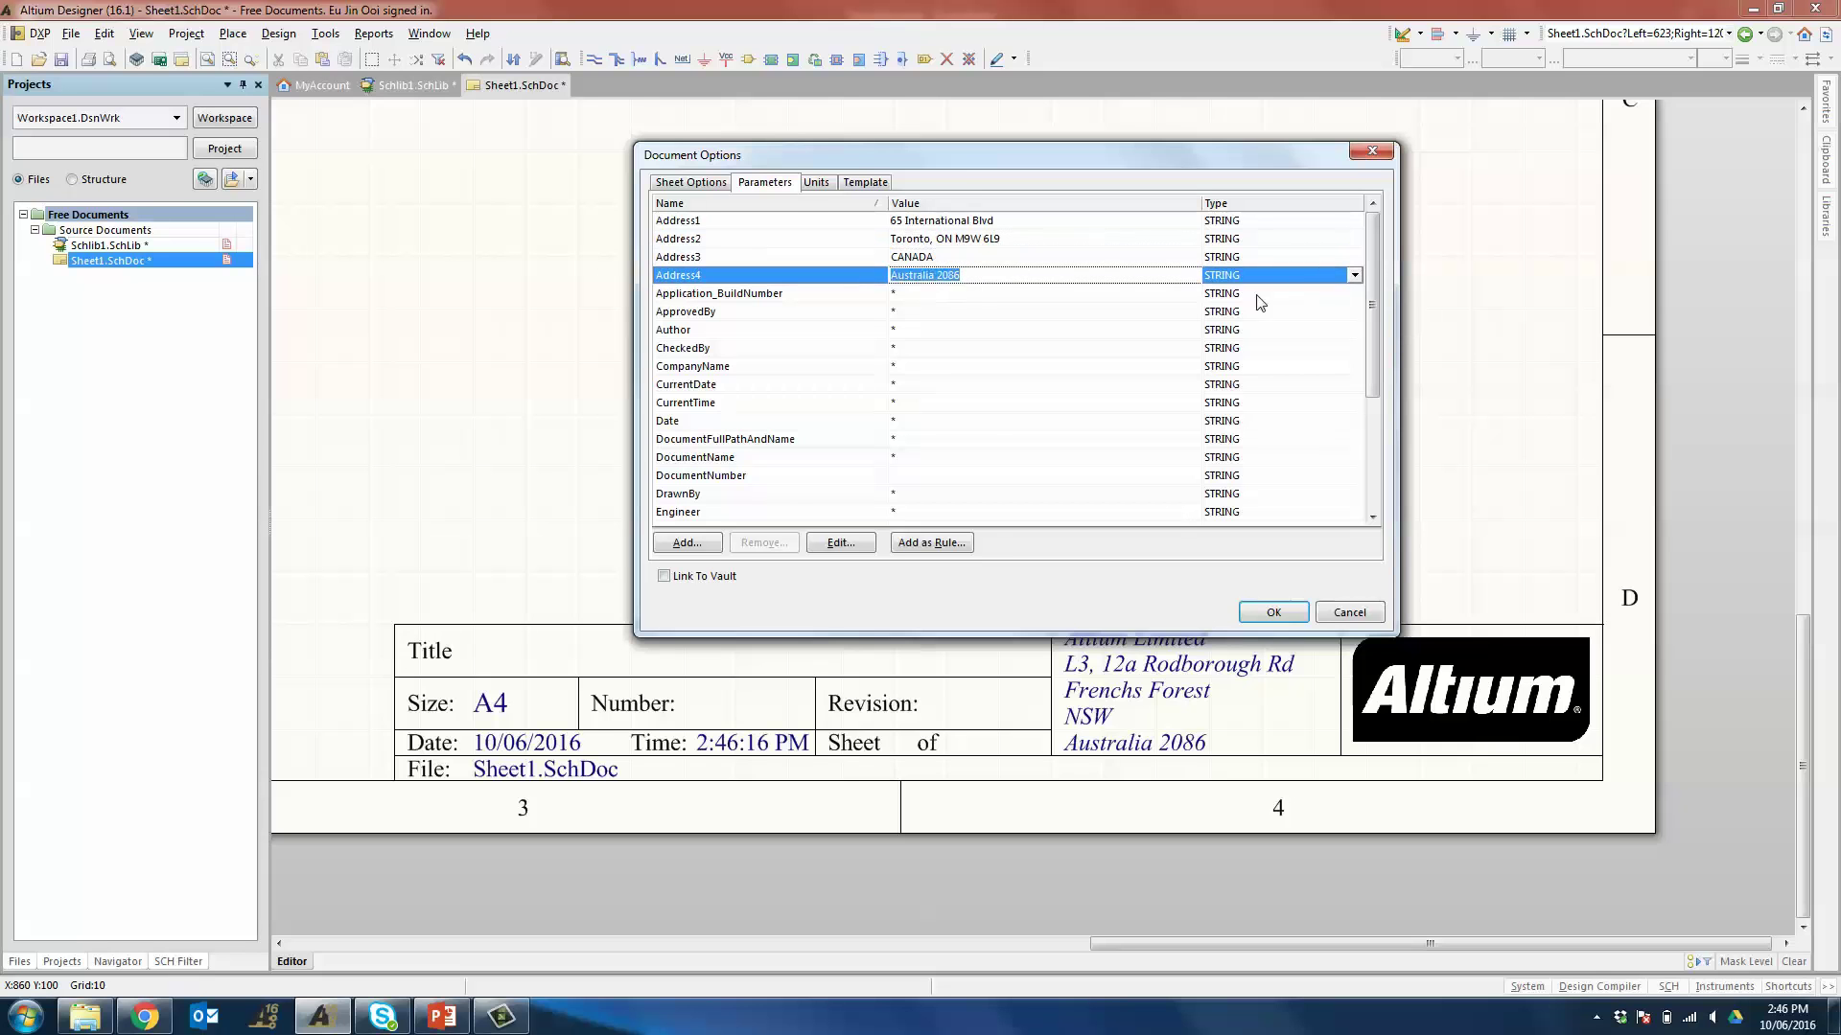
pyautogui.click(970, 408)
# - Set the Organization parameter to CAD MicroSolutions Inc. and apply the document options
pyautogui.scroll(-2, 997, 415)
pyautogui.scroll(-2, 1013, 415)
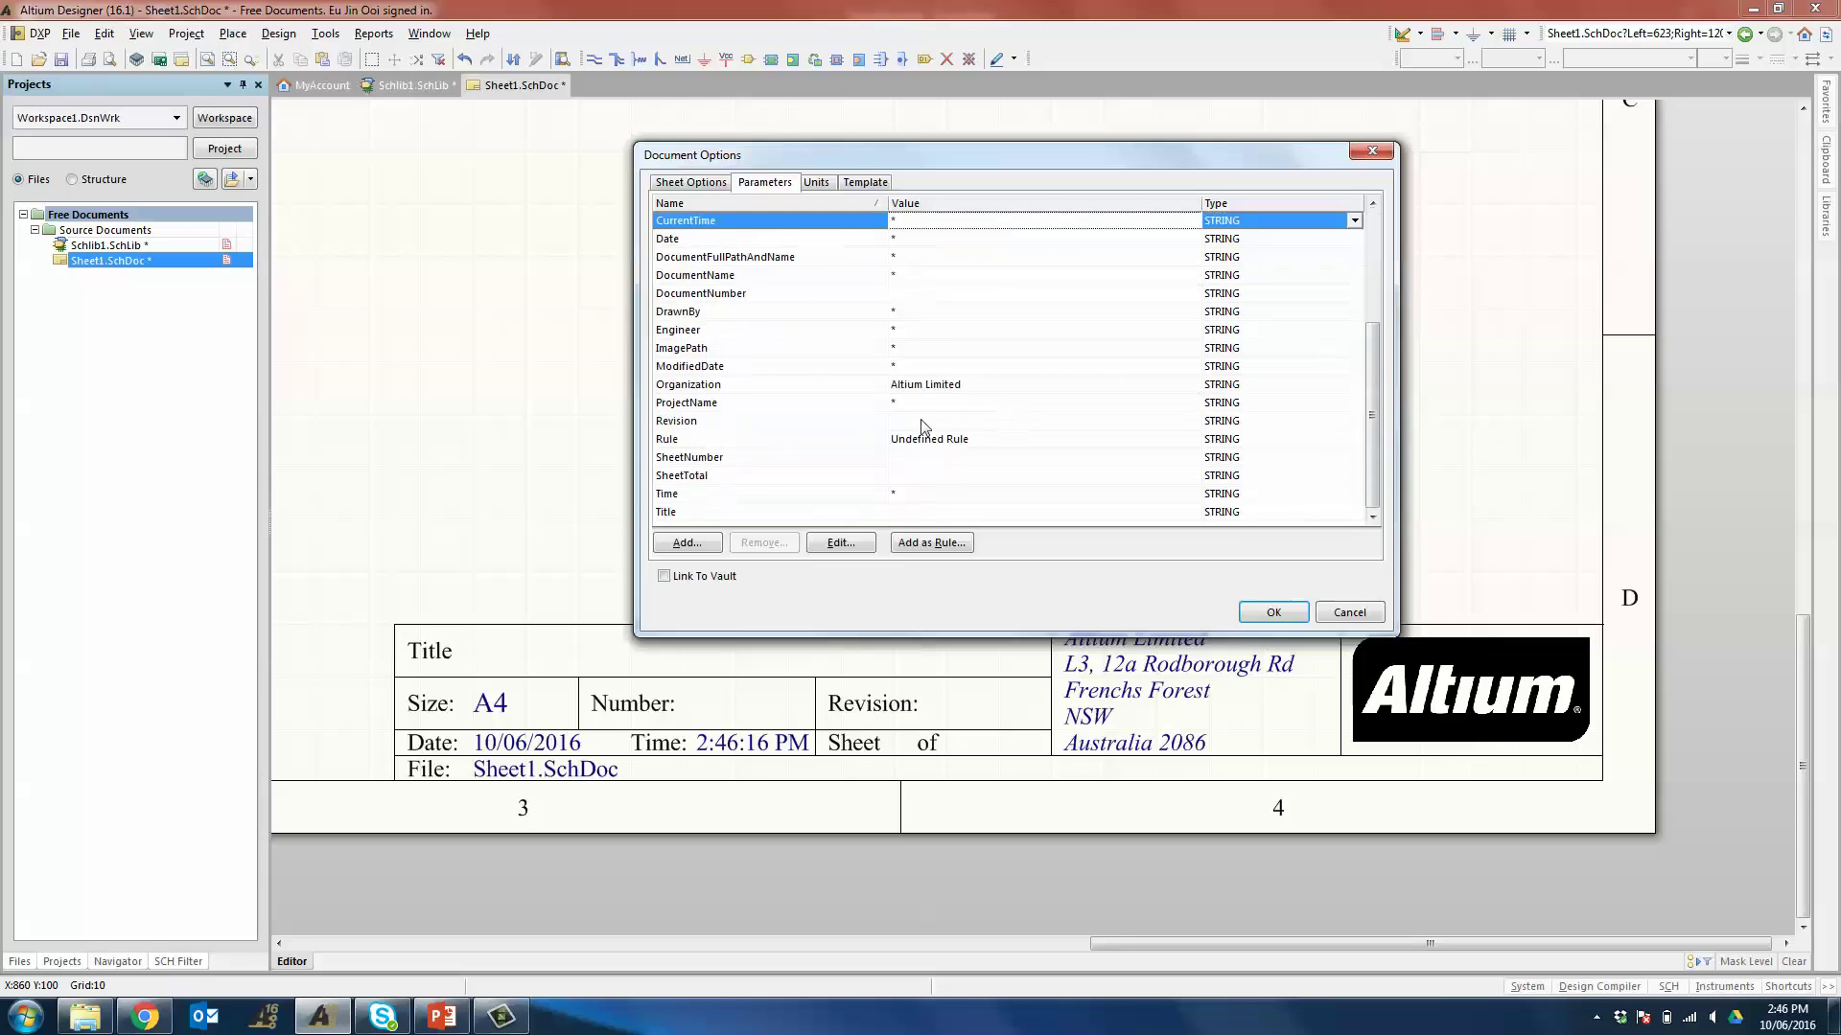
pyautogui.click(944, 404)
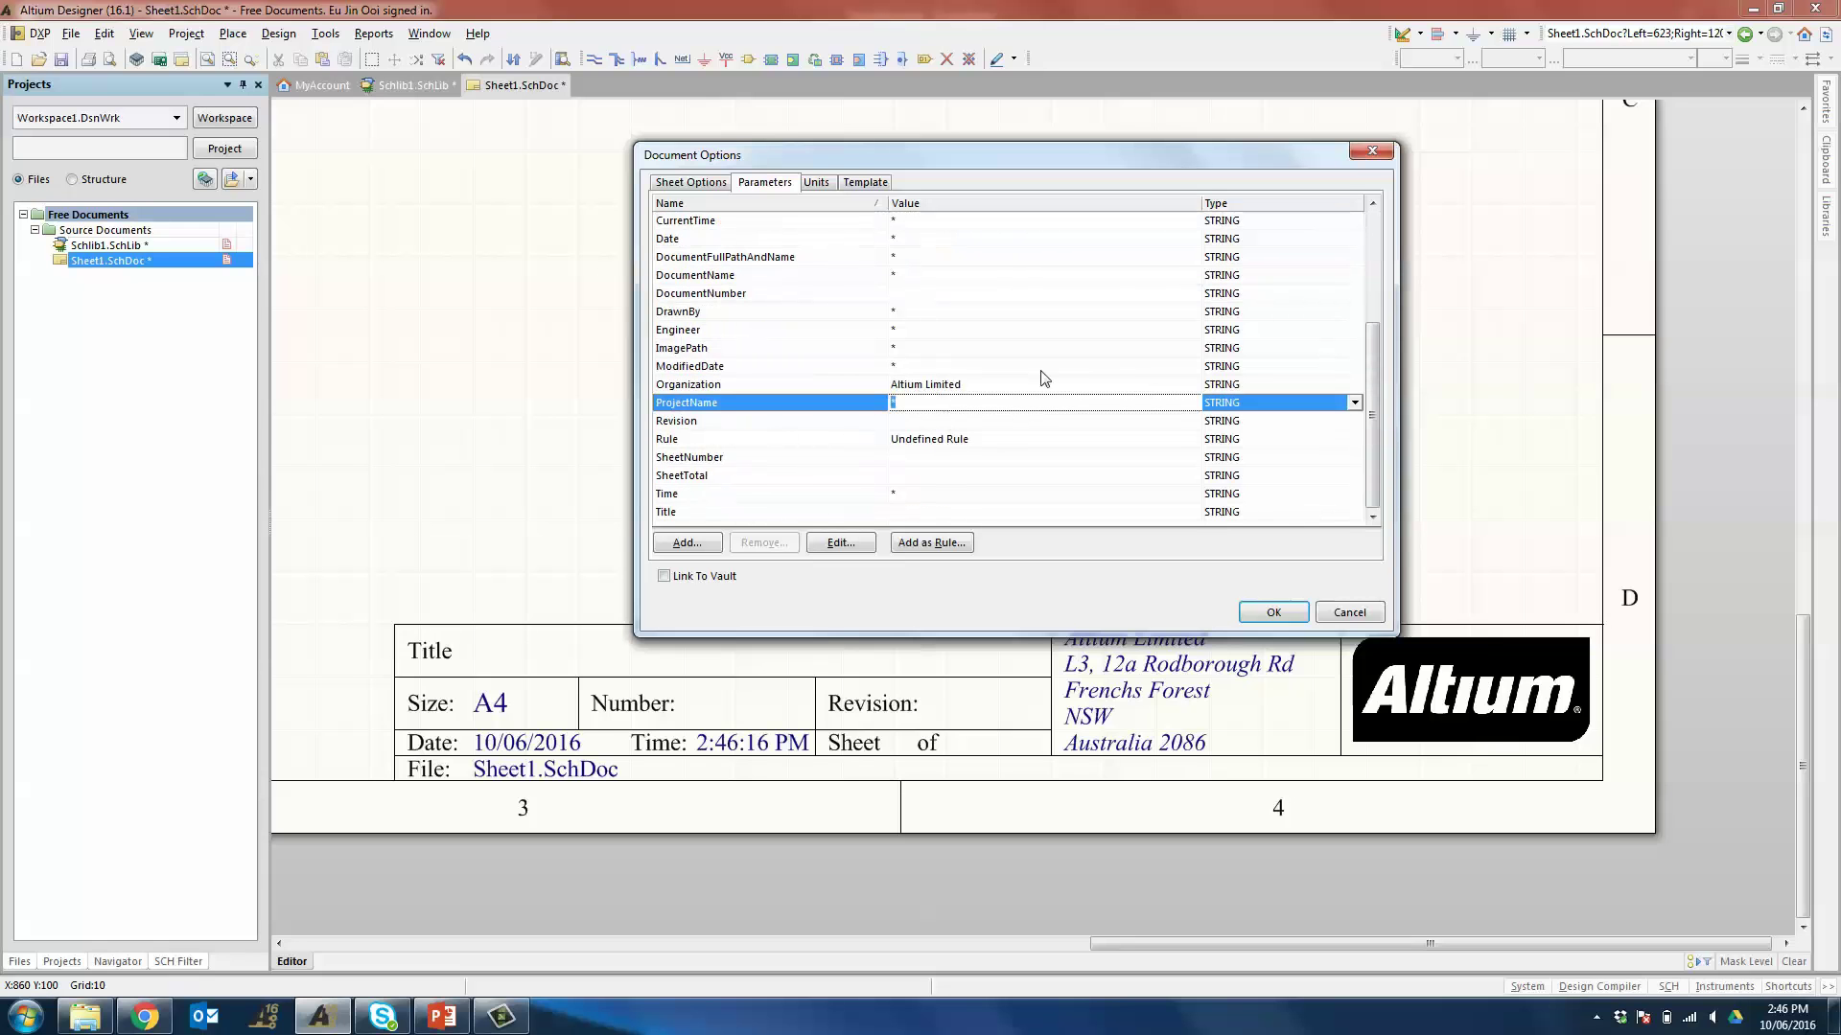
pyautogui.click(937, 385)
pyautogui.write('cad')
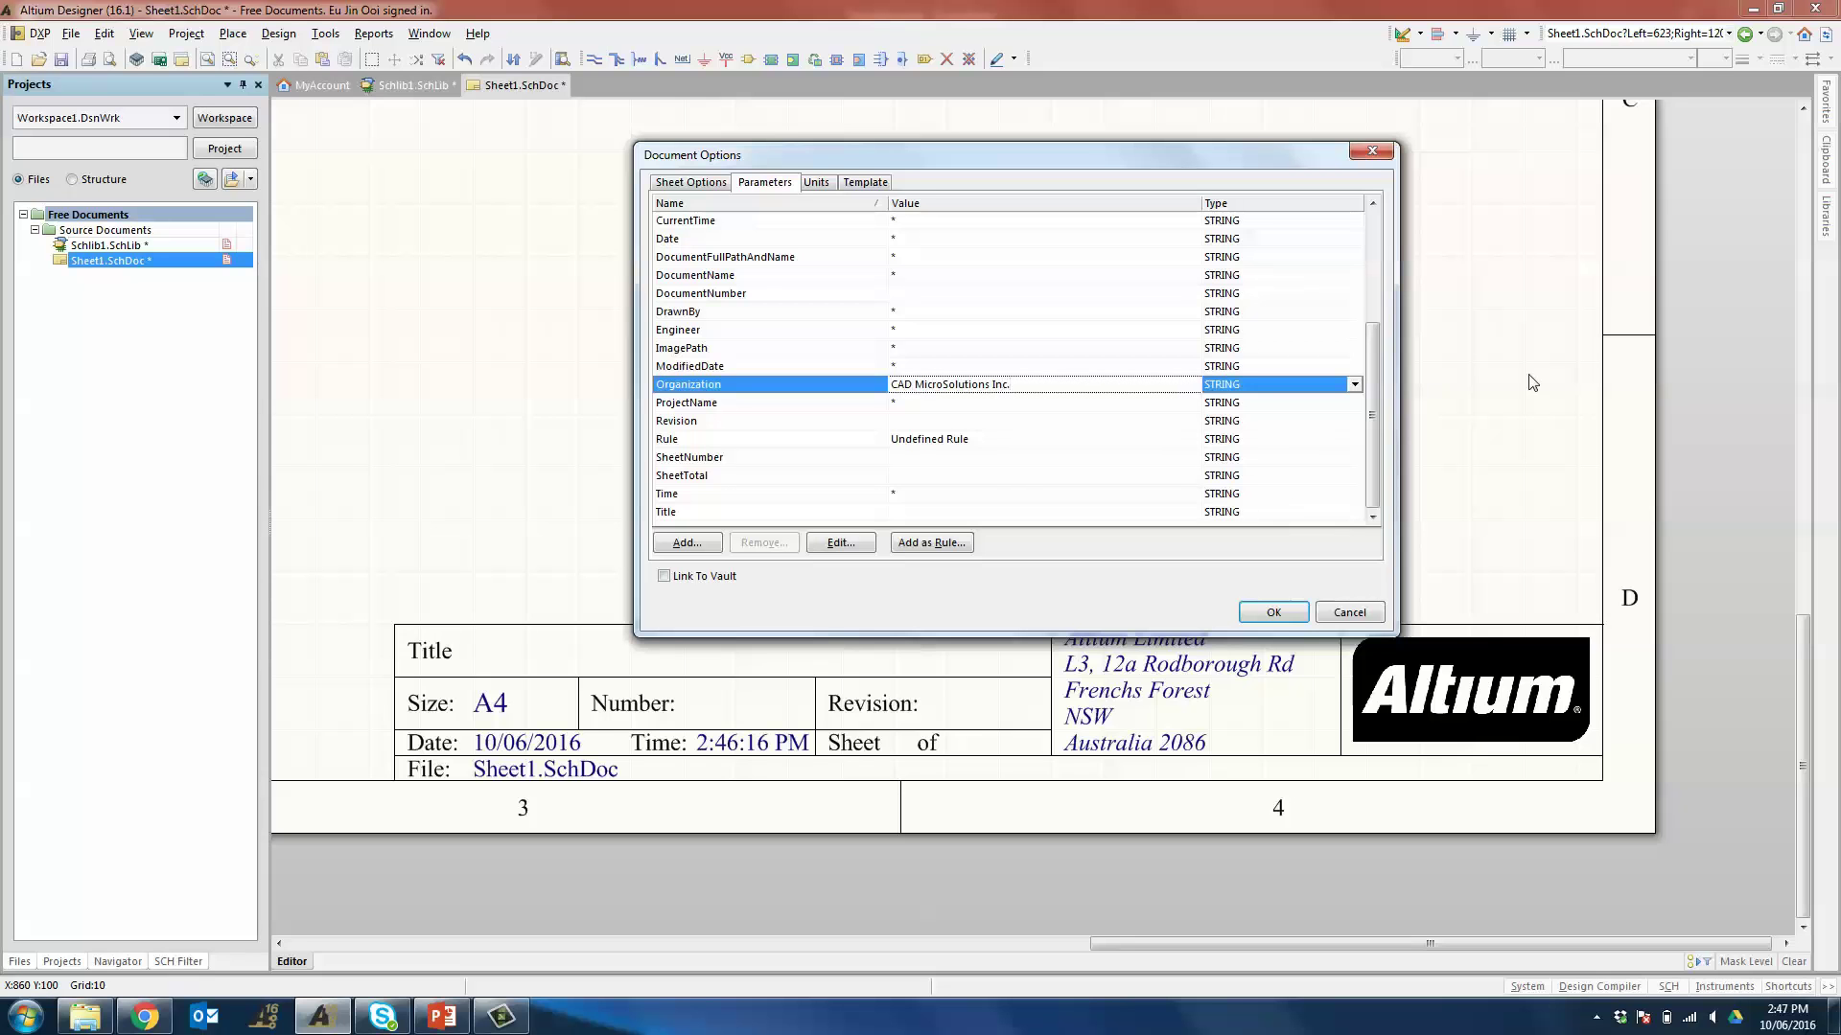
pyautogui.press('Return')
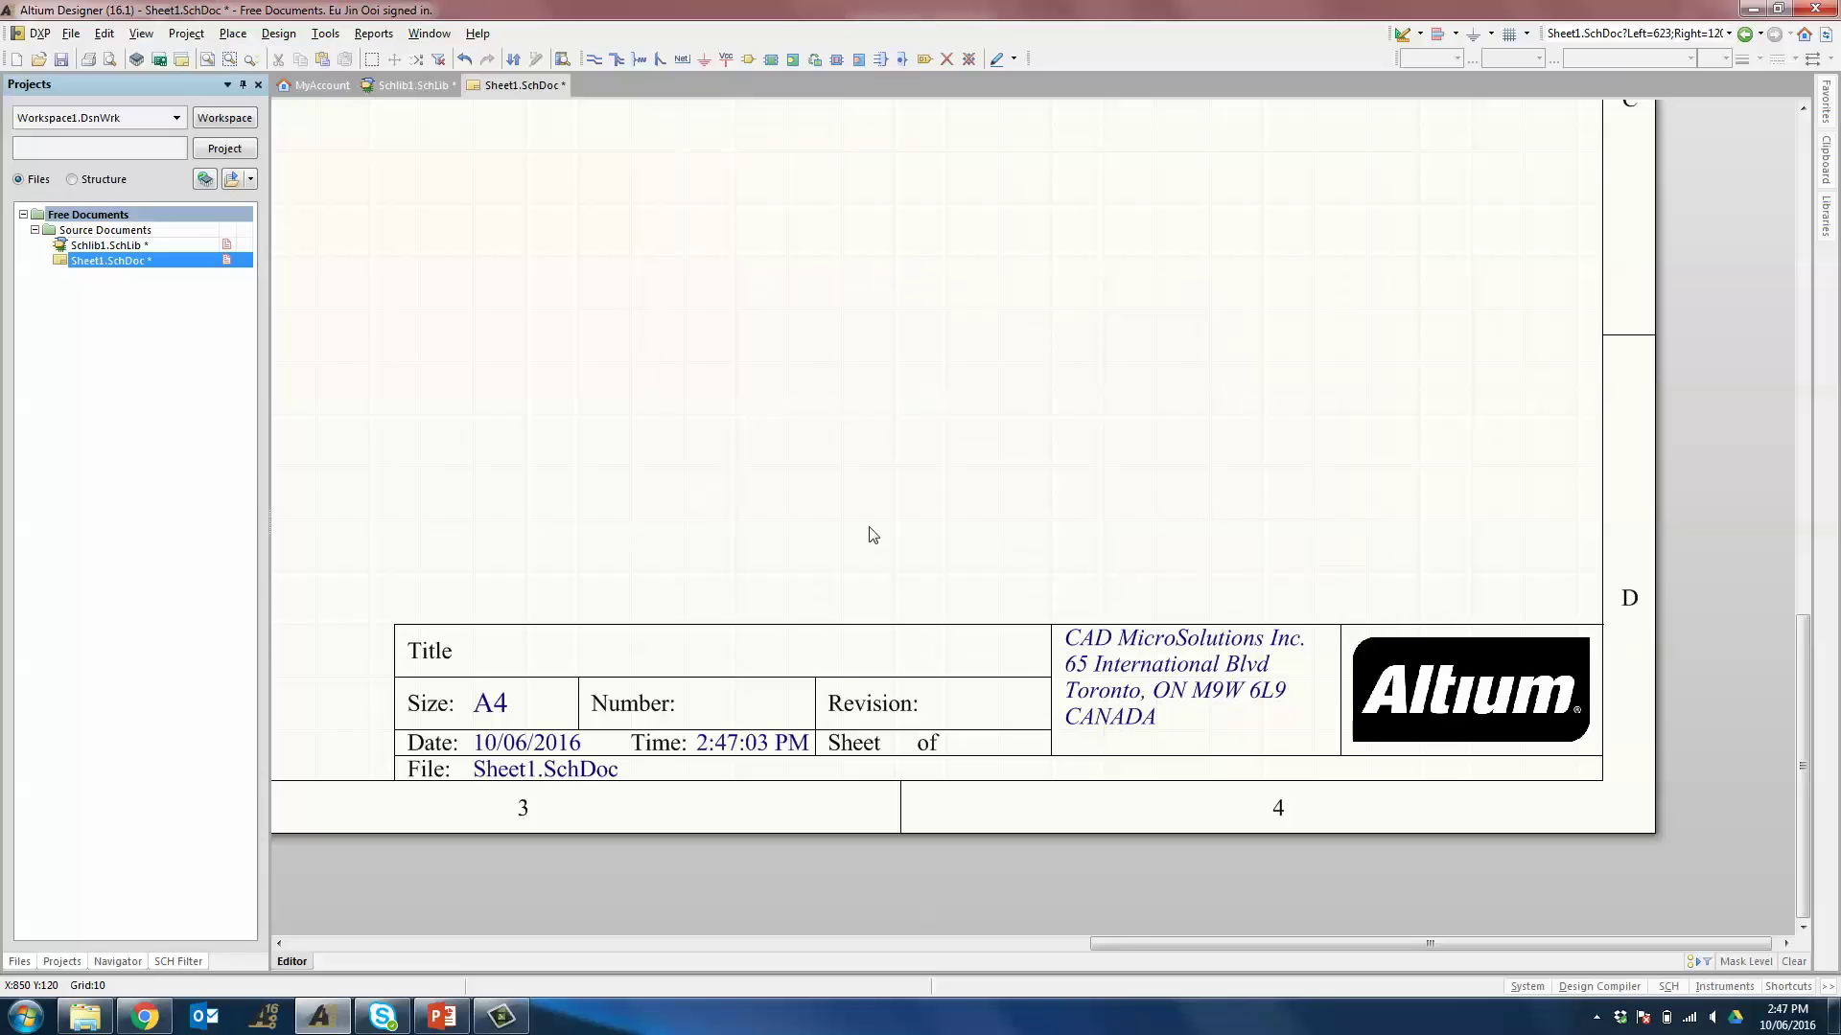
# - Look up the document template location in the Data Management preferences, then close the preferences without changes
pyautogui.keyDown('ctrl'); pyautogui.scroll(-2, 873, 537); pyautogui.keyUp('ctrl')
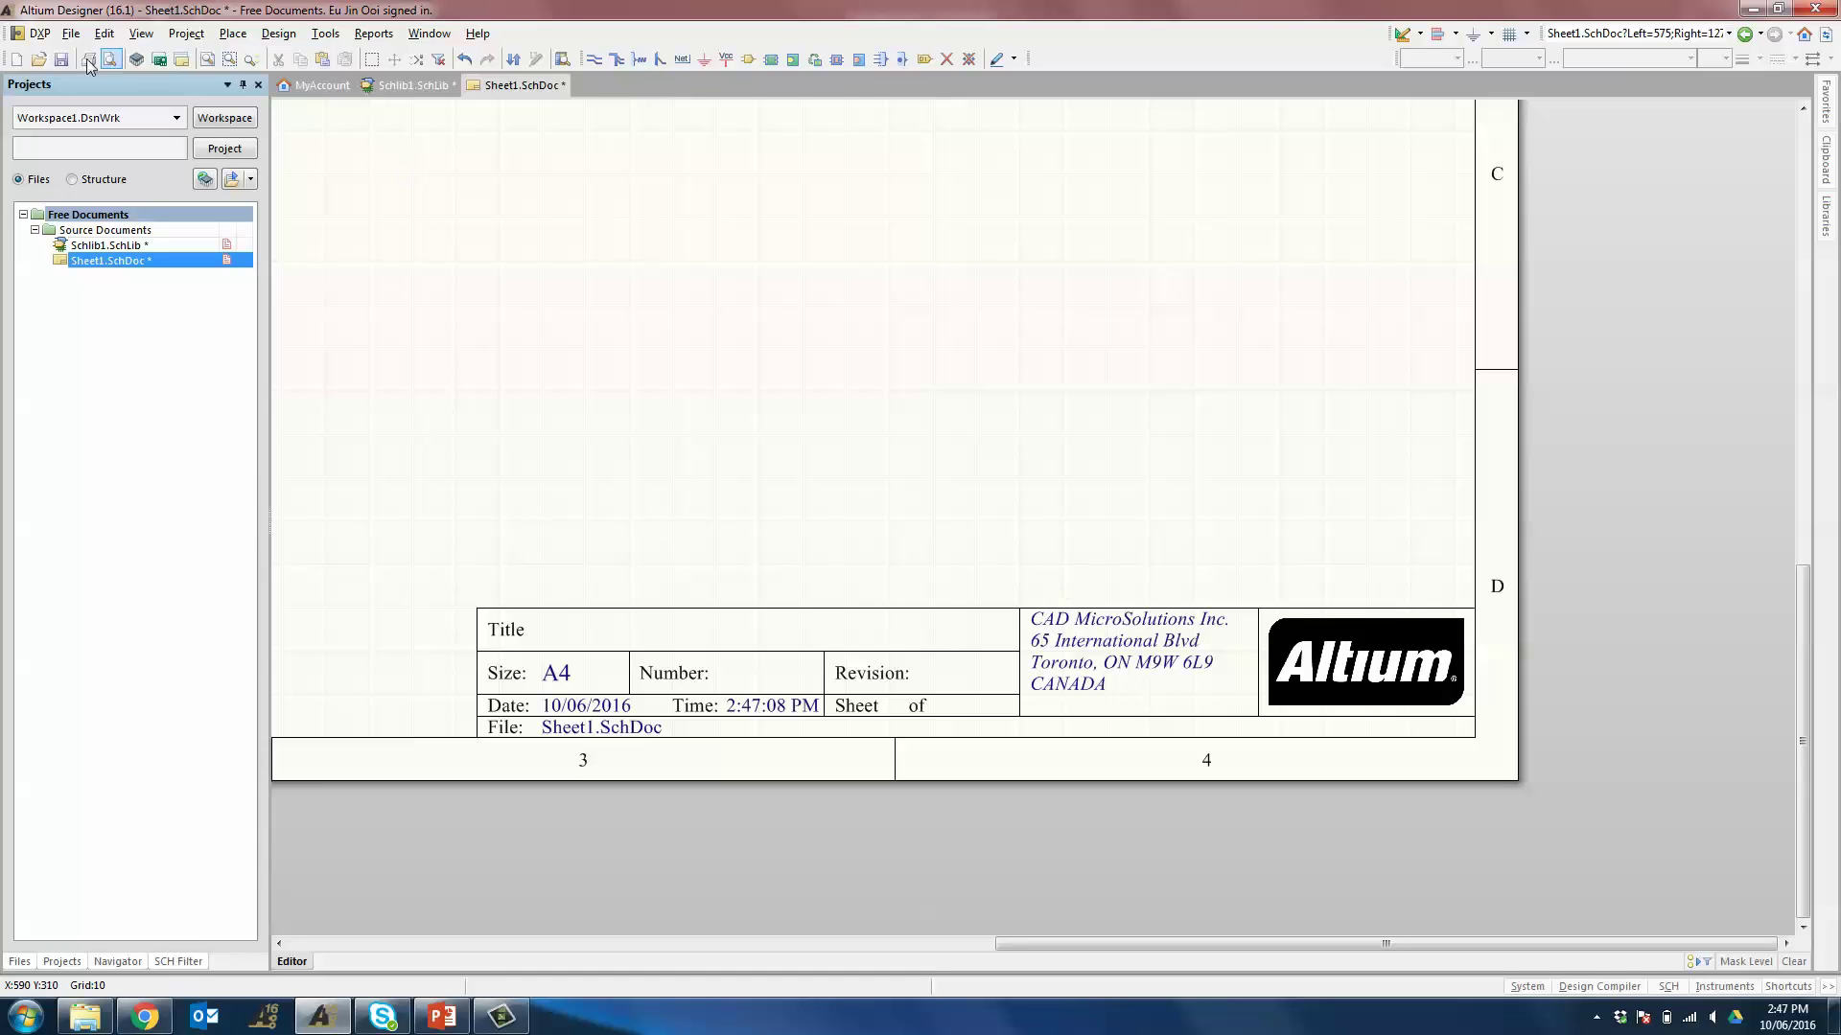
pyautogui.click(40, 35)
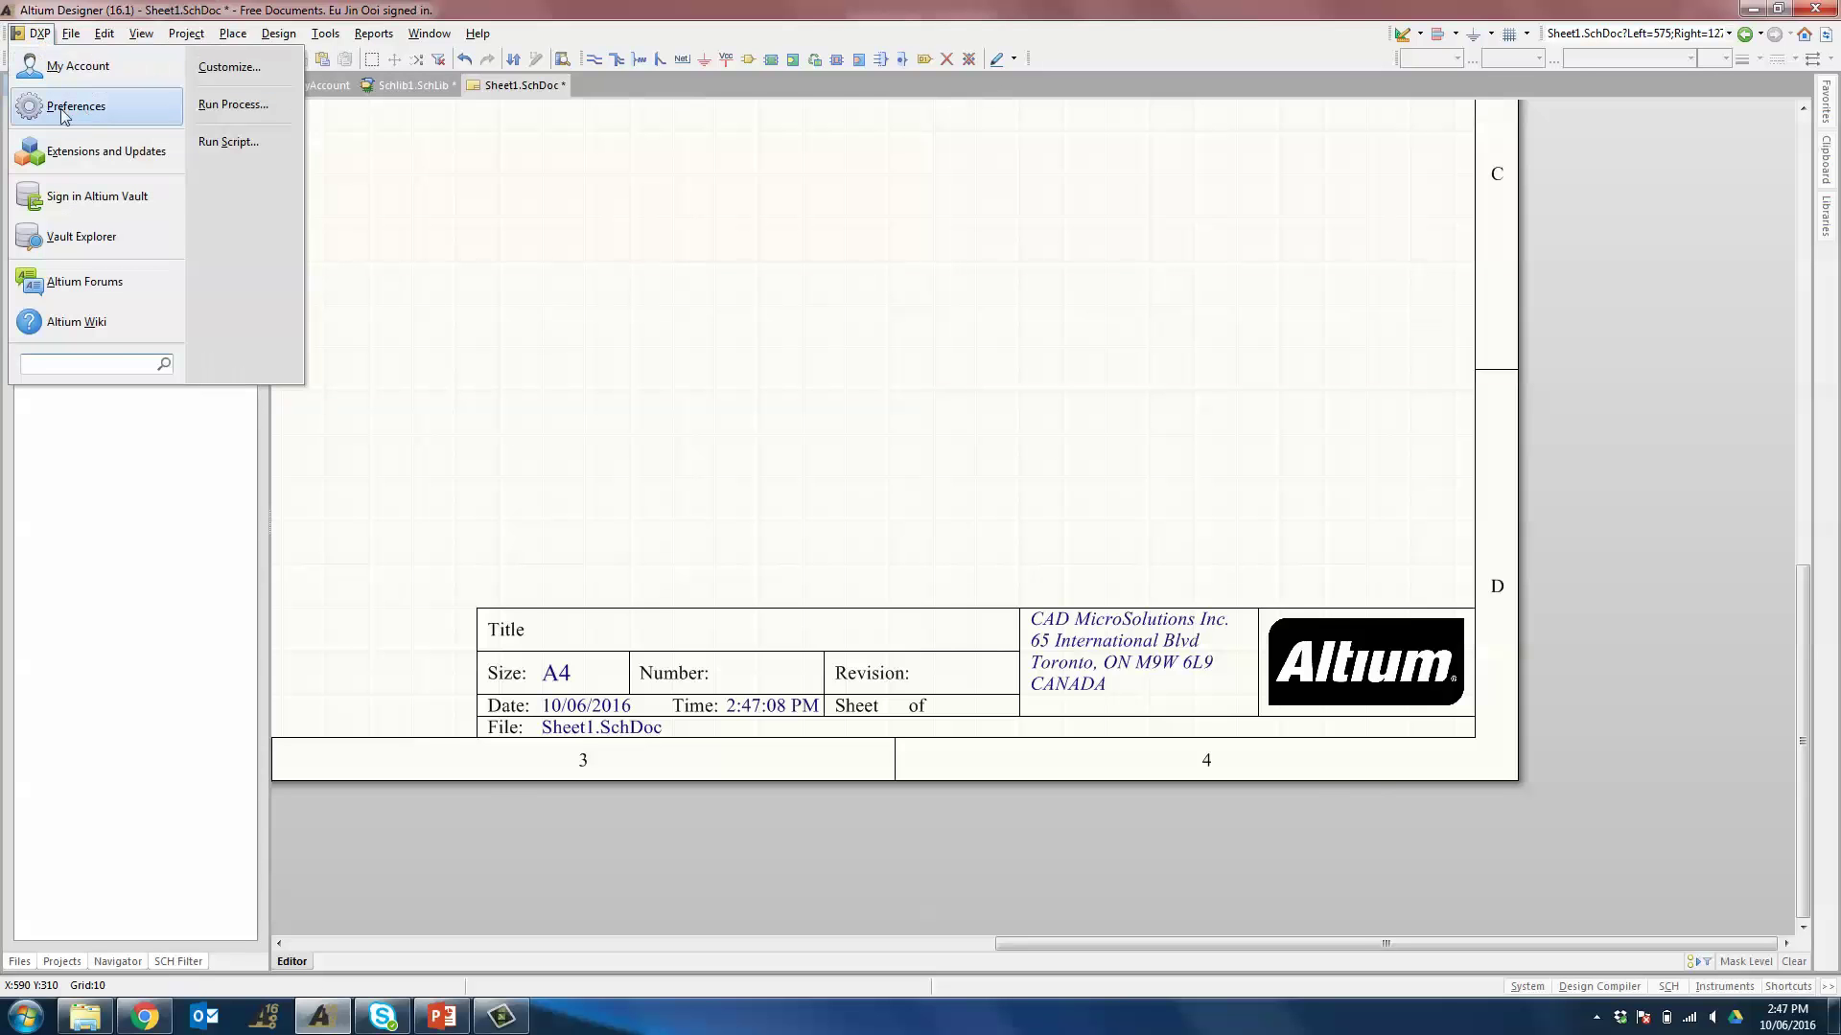
pyautogui.click(79, 113)
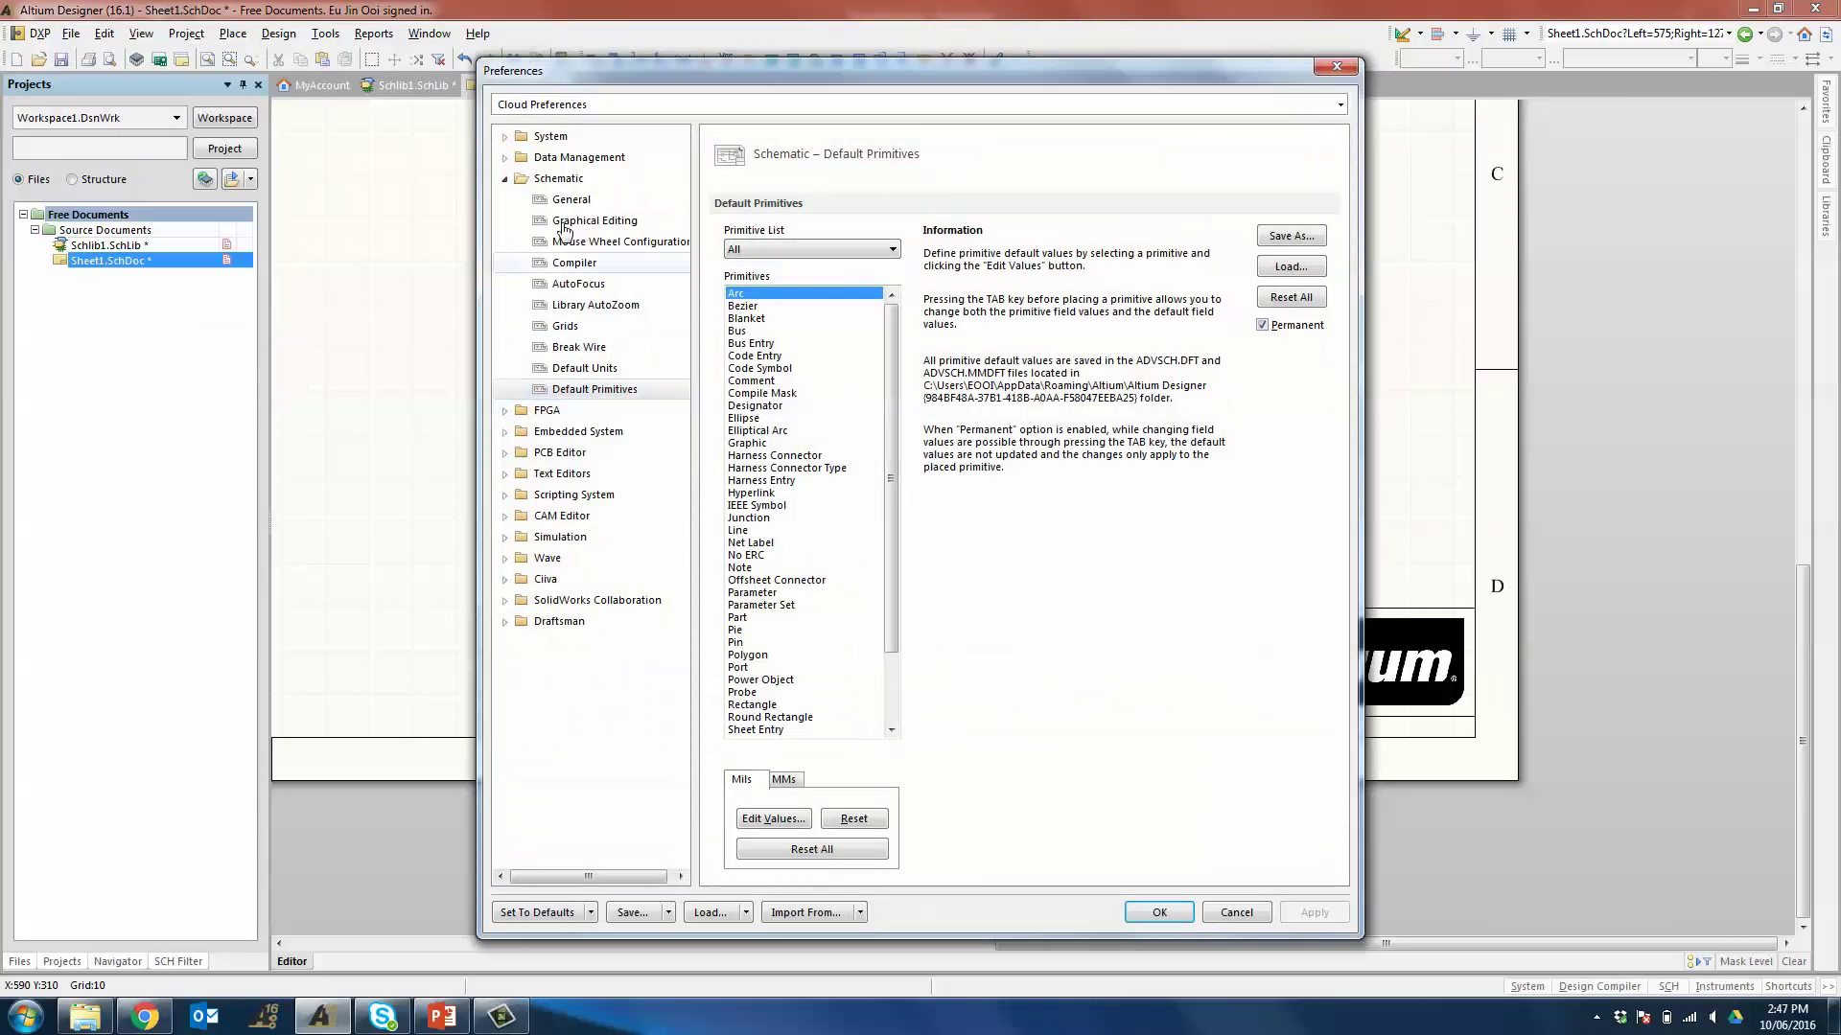
pyautogui.click(578, 158)
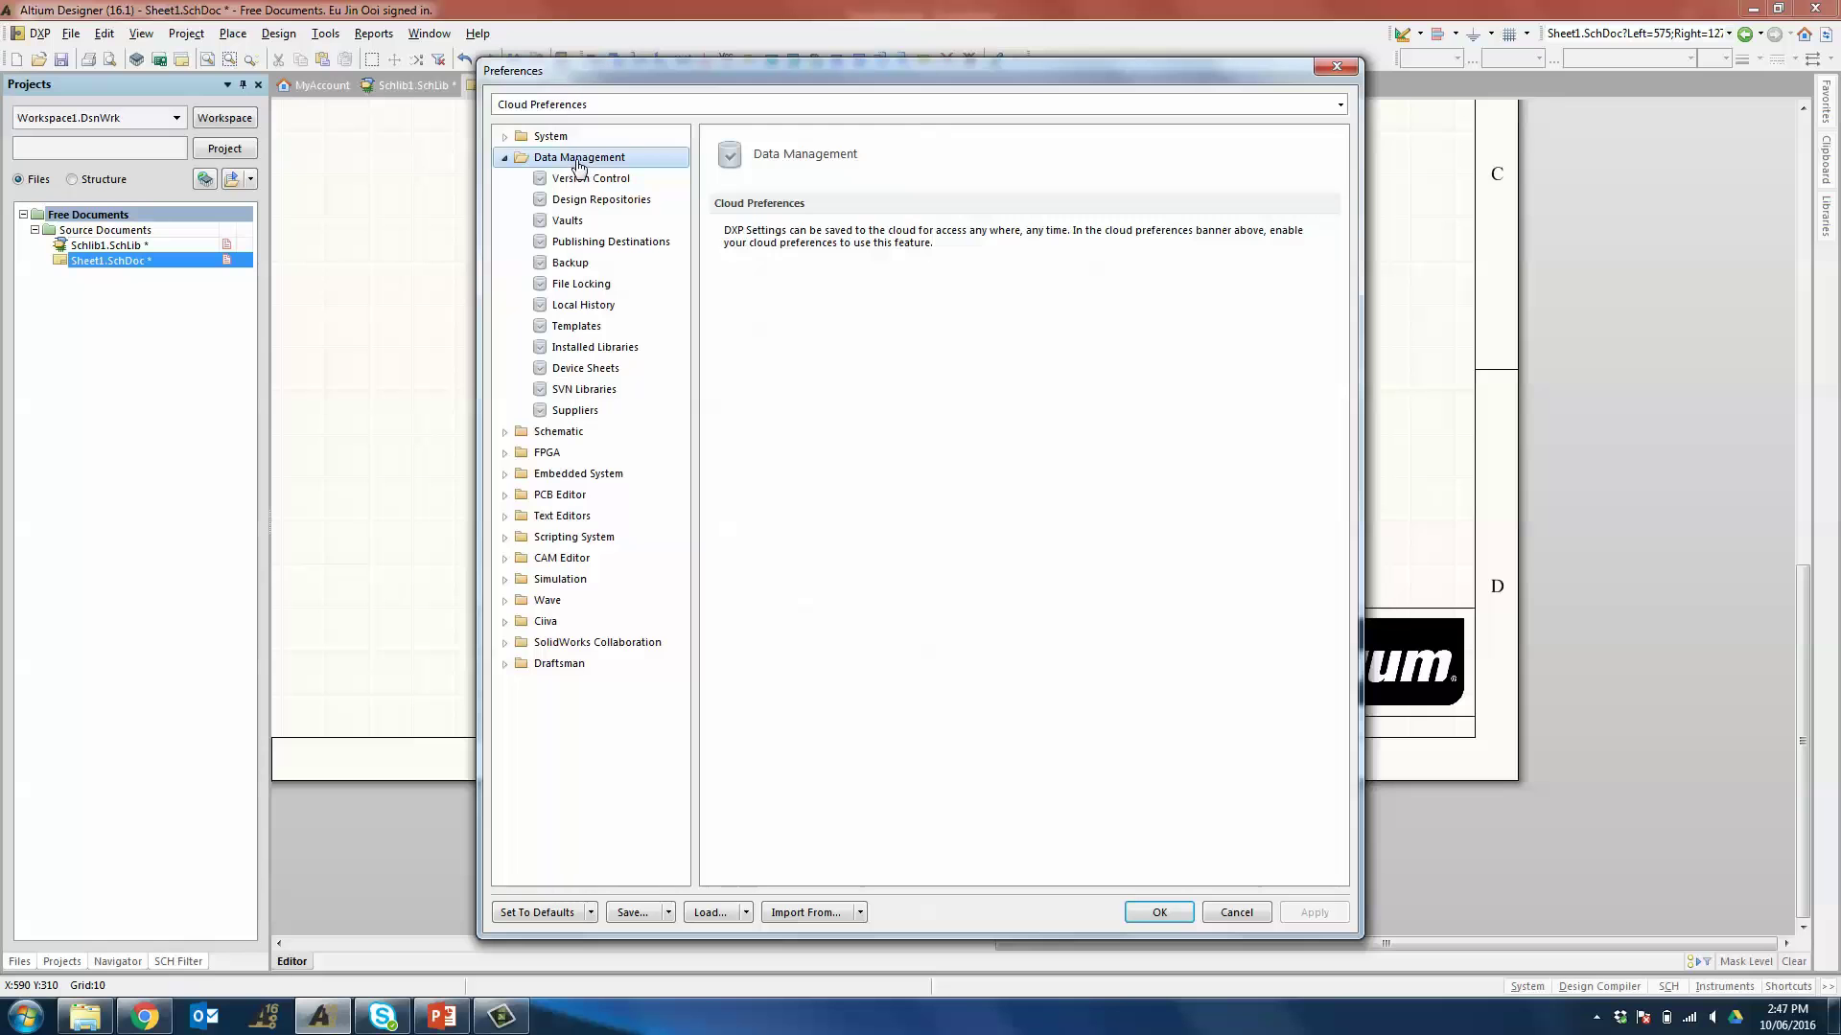
pyautogui.click(576, 327)
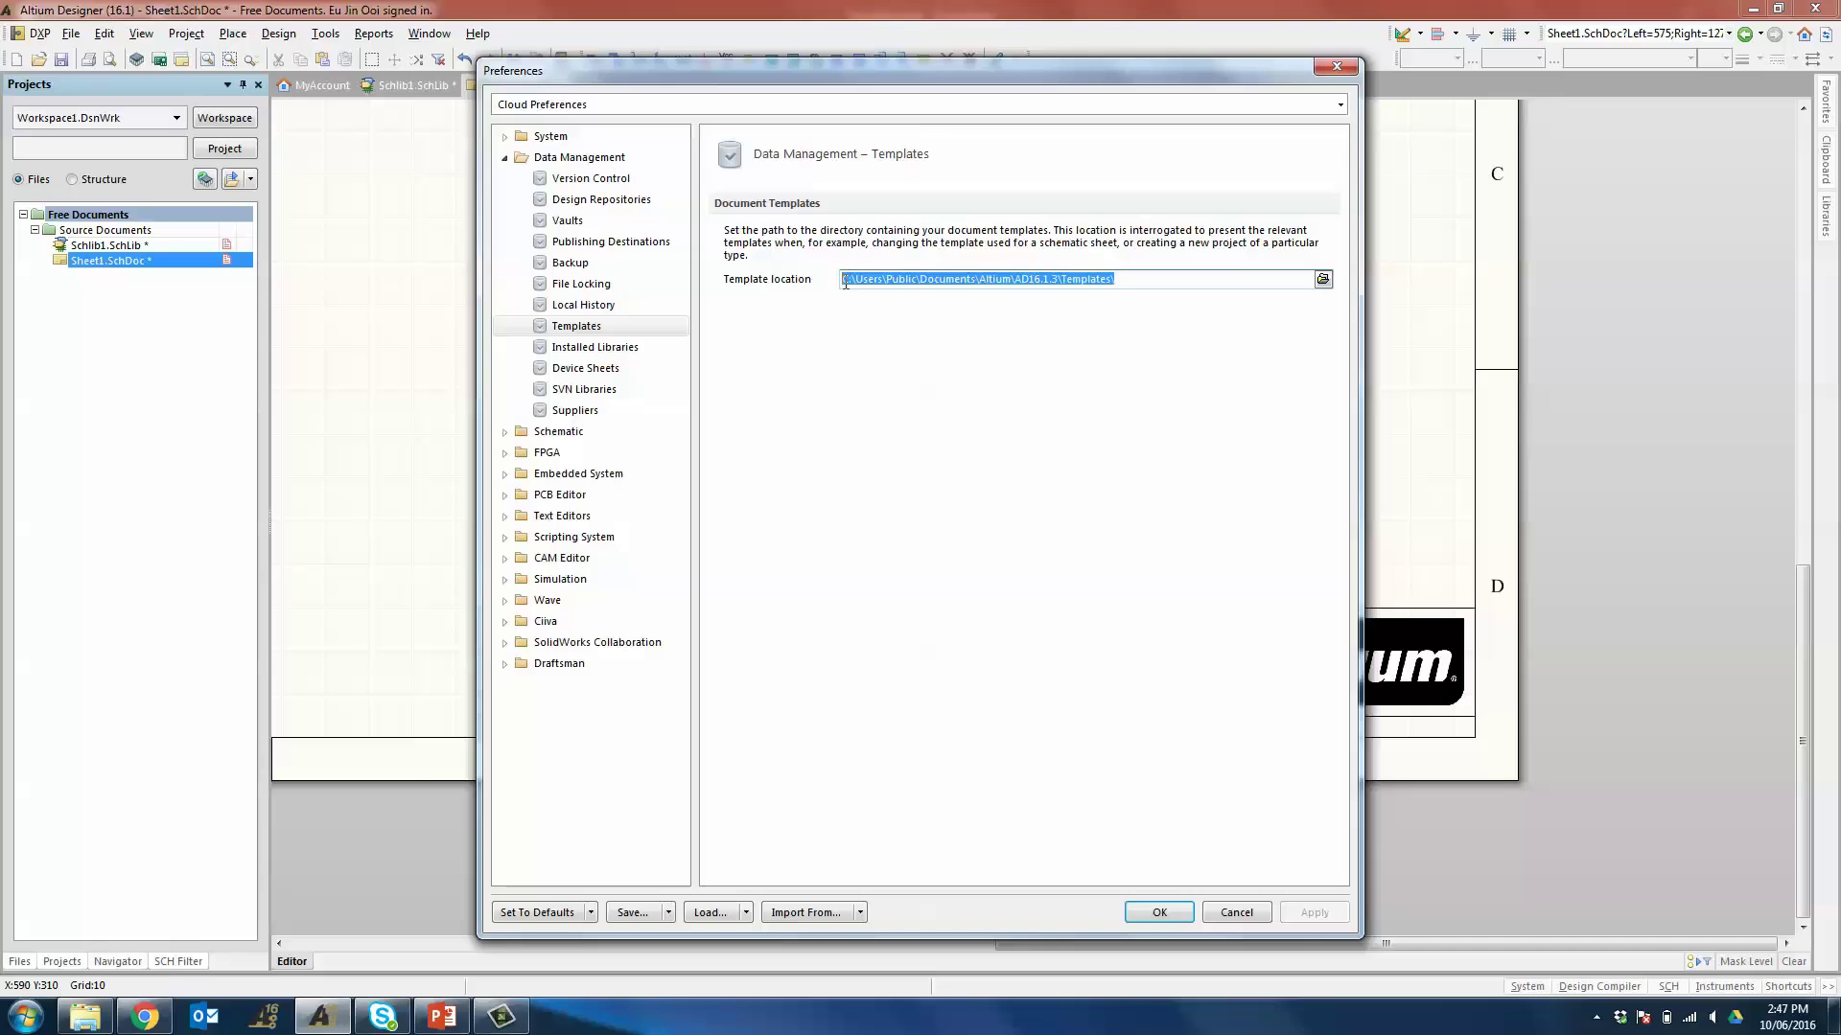
pyautogui.click(1336, 65)
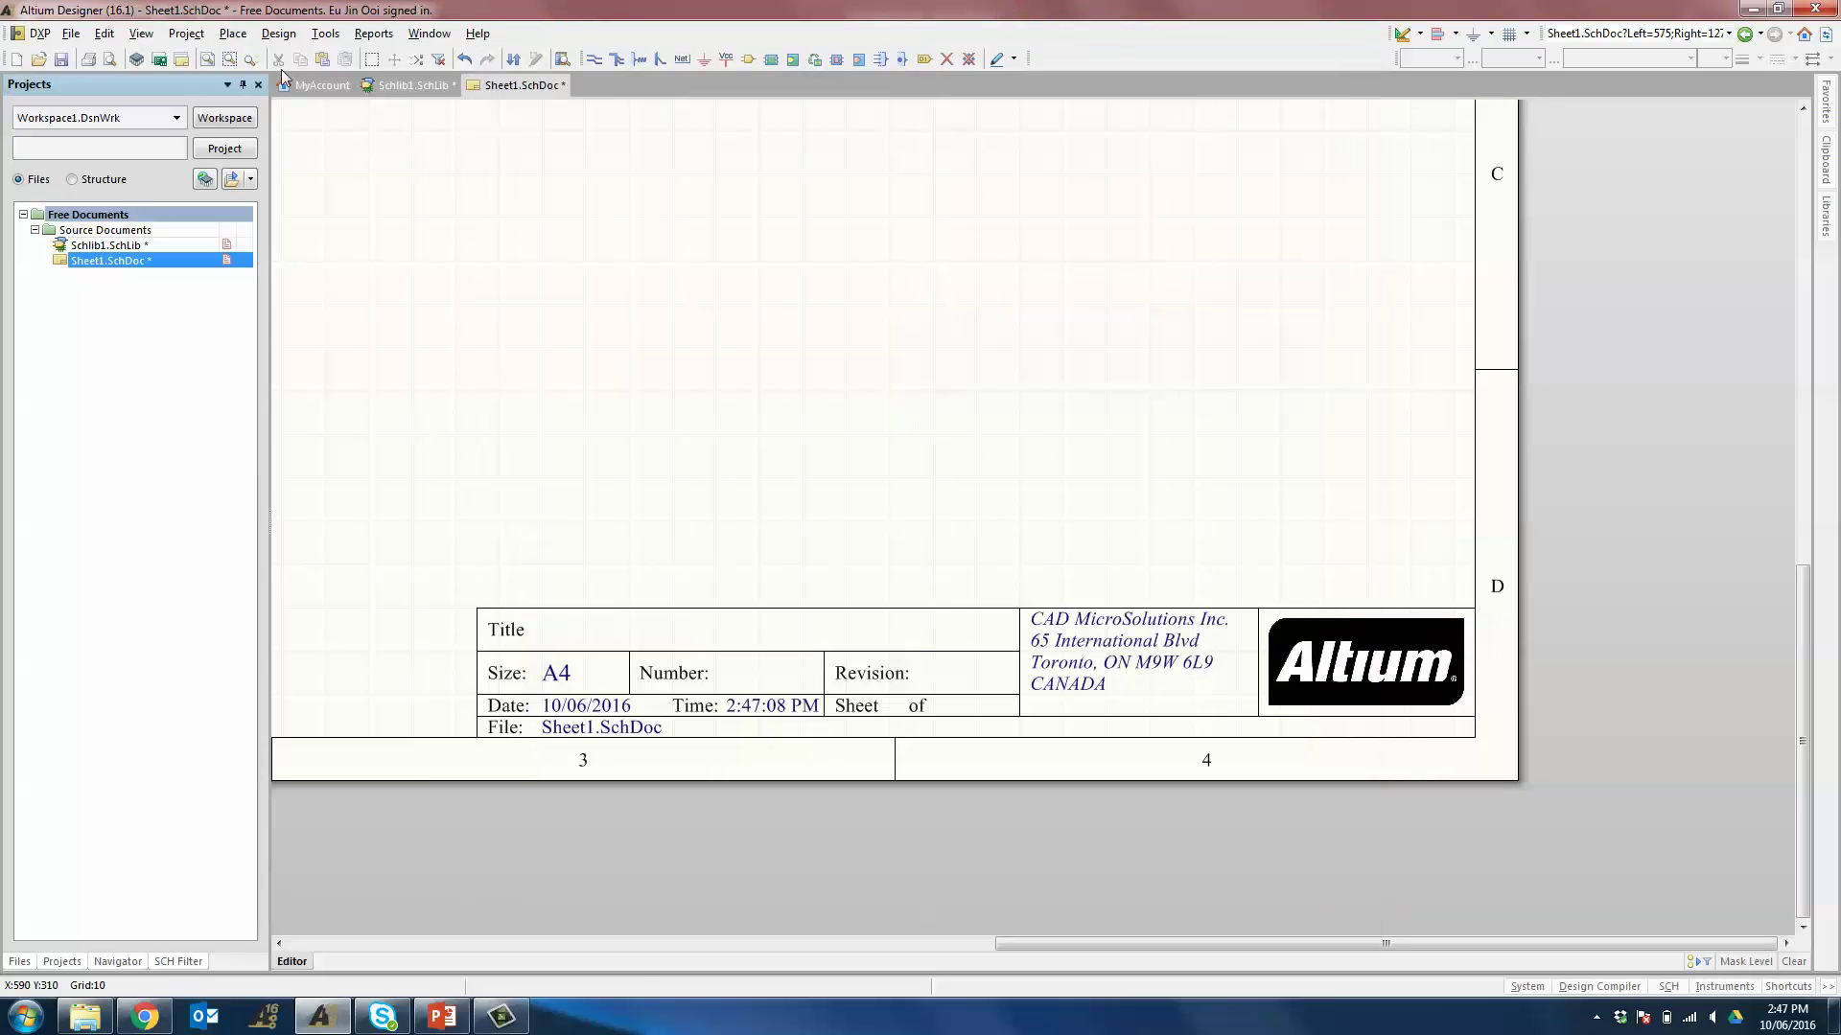
# - Open the A4.SchDot schematic template from the AD16.1.3 Templates folder and bring its title block into view
pyautogui.click(71, 33)
pyautogui.click(106, 80)
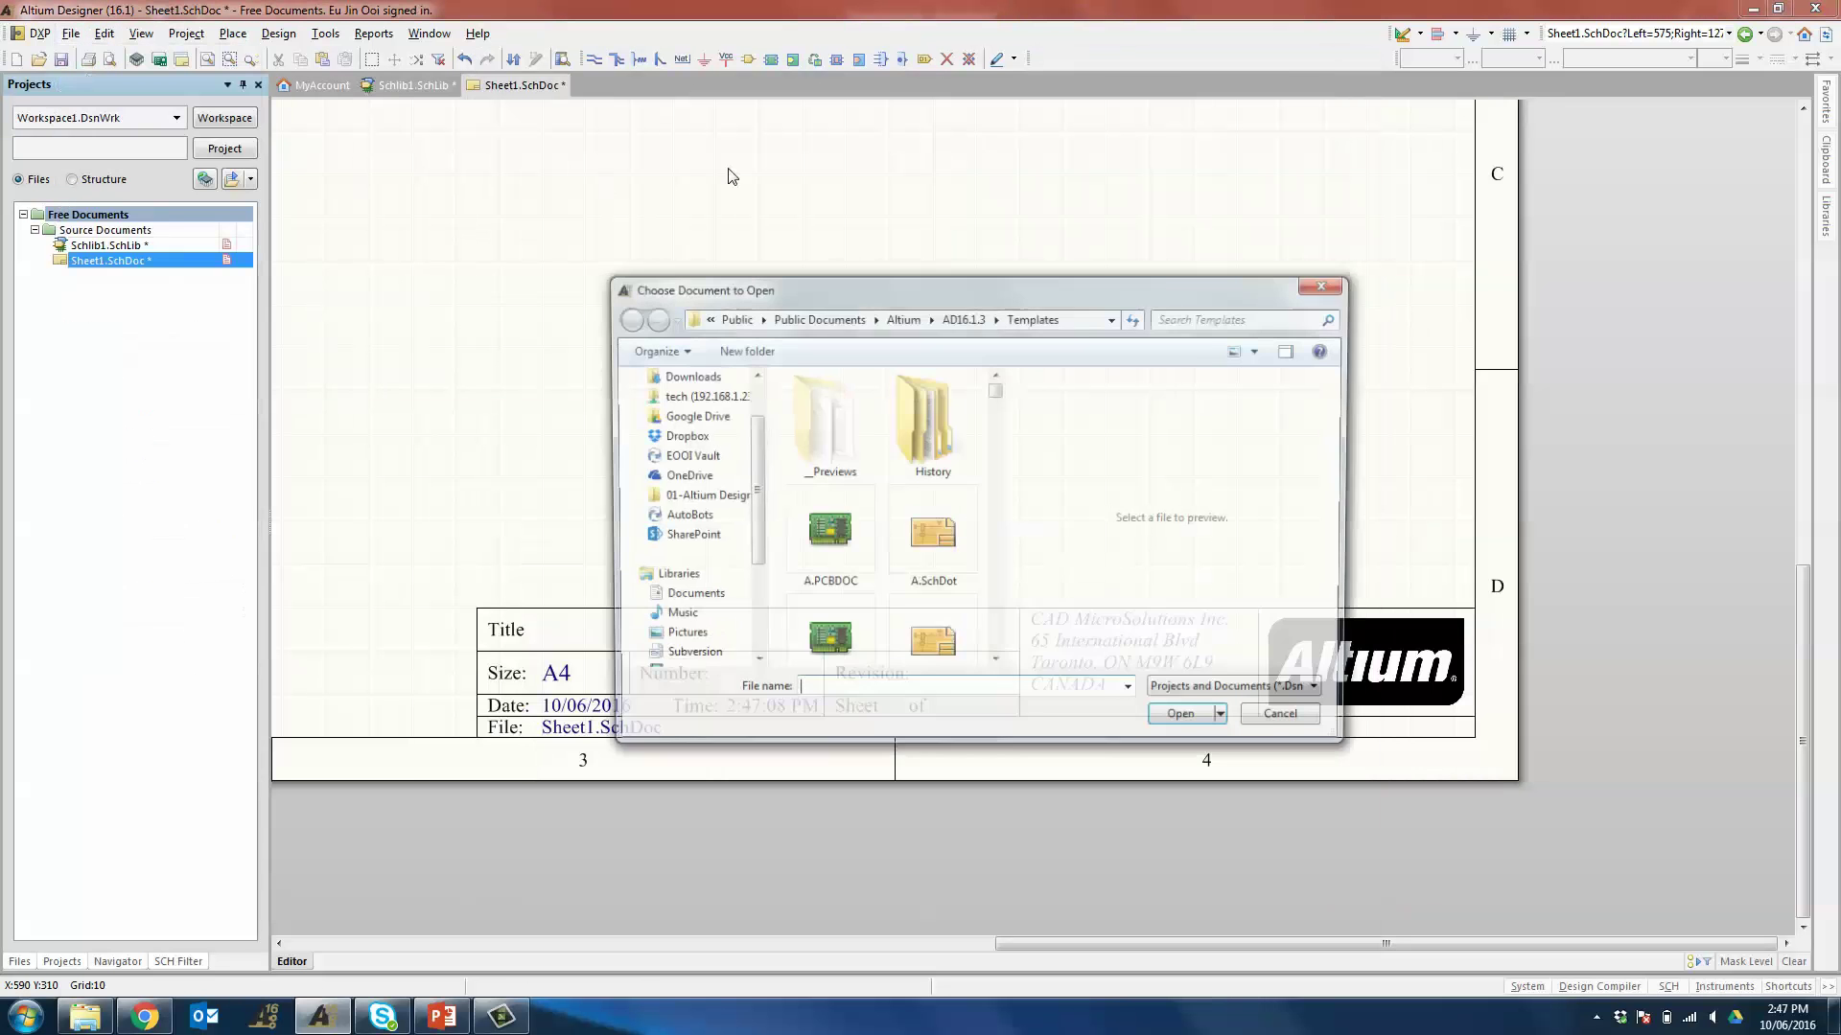
pyautogui.click(1055, 322)
pyautogui.press('Escape')
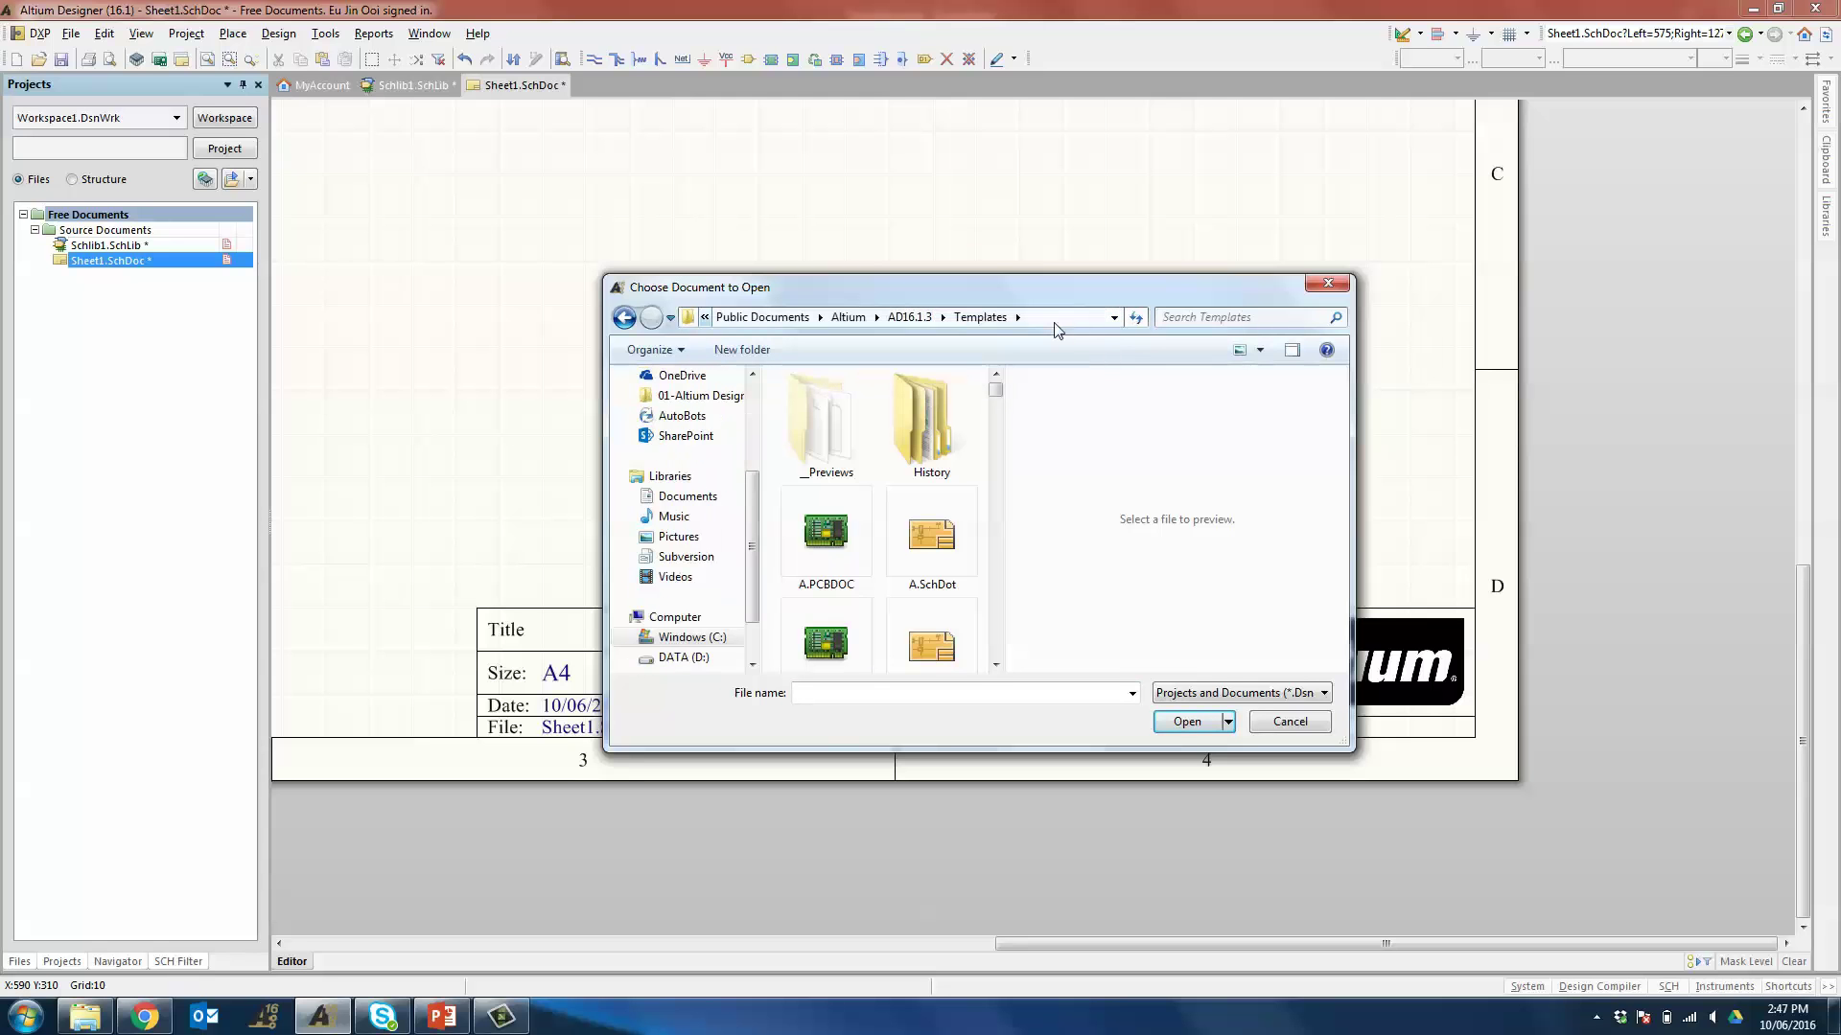
pyautogui.click(928, 431)
pyautogui.scroll(-2, 933, 457)
pyautogui.scroll(-5, 928, 456)
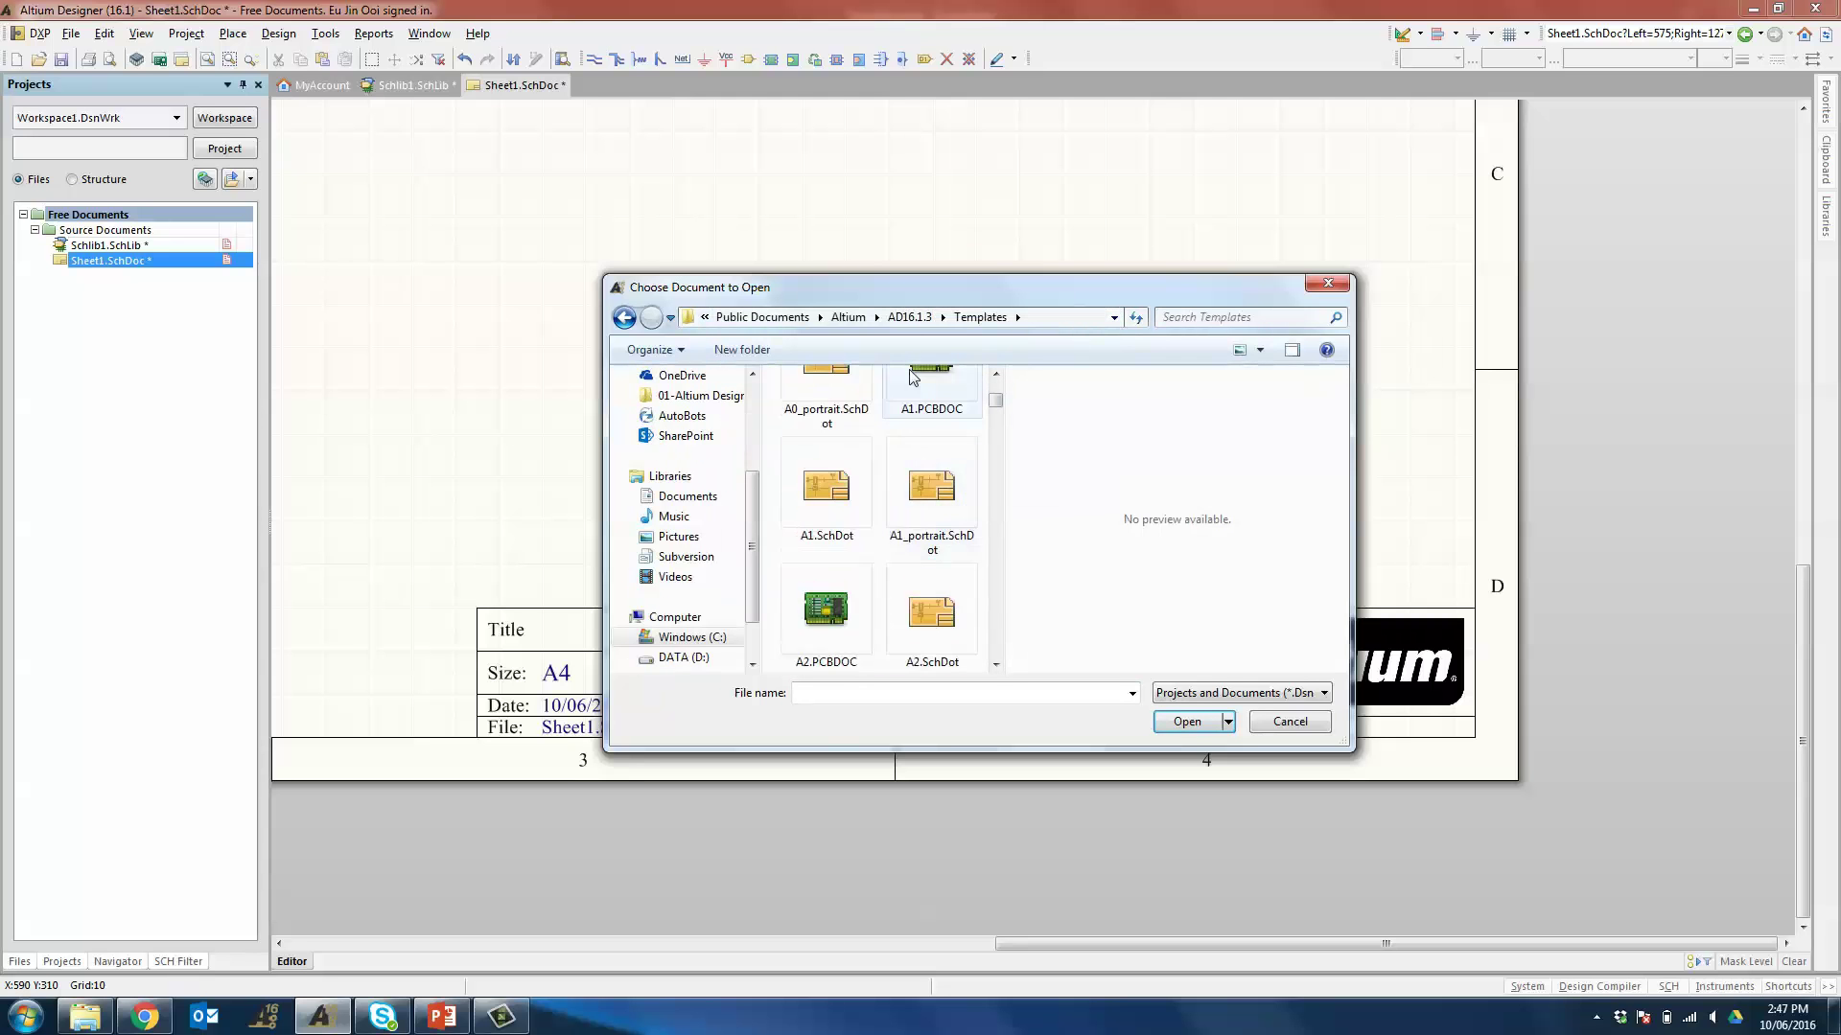
pyautogui.click(928, 517)
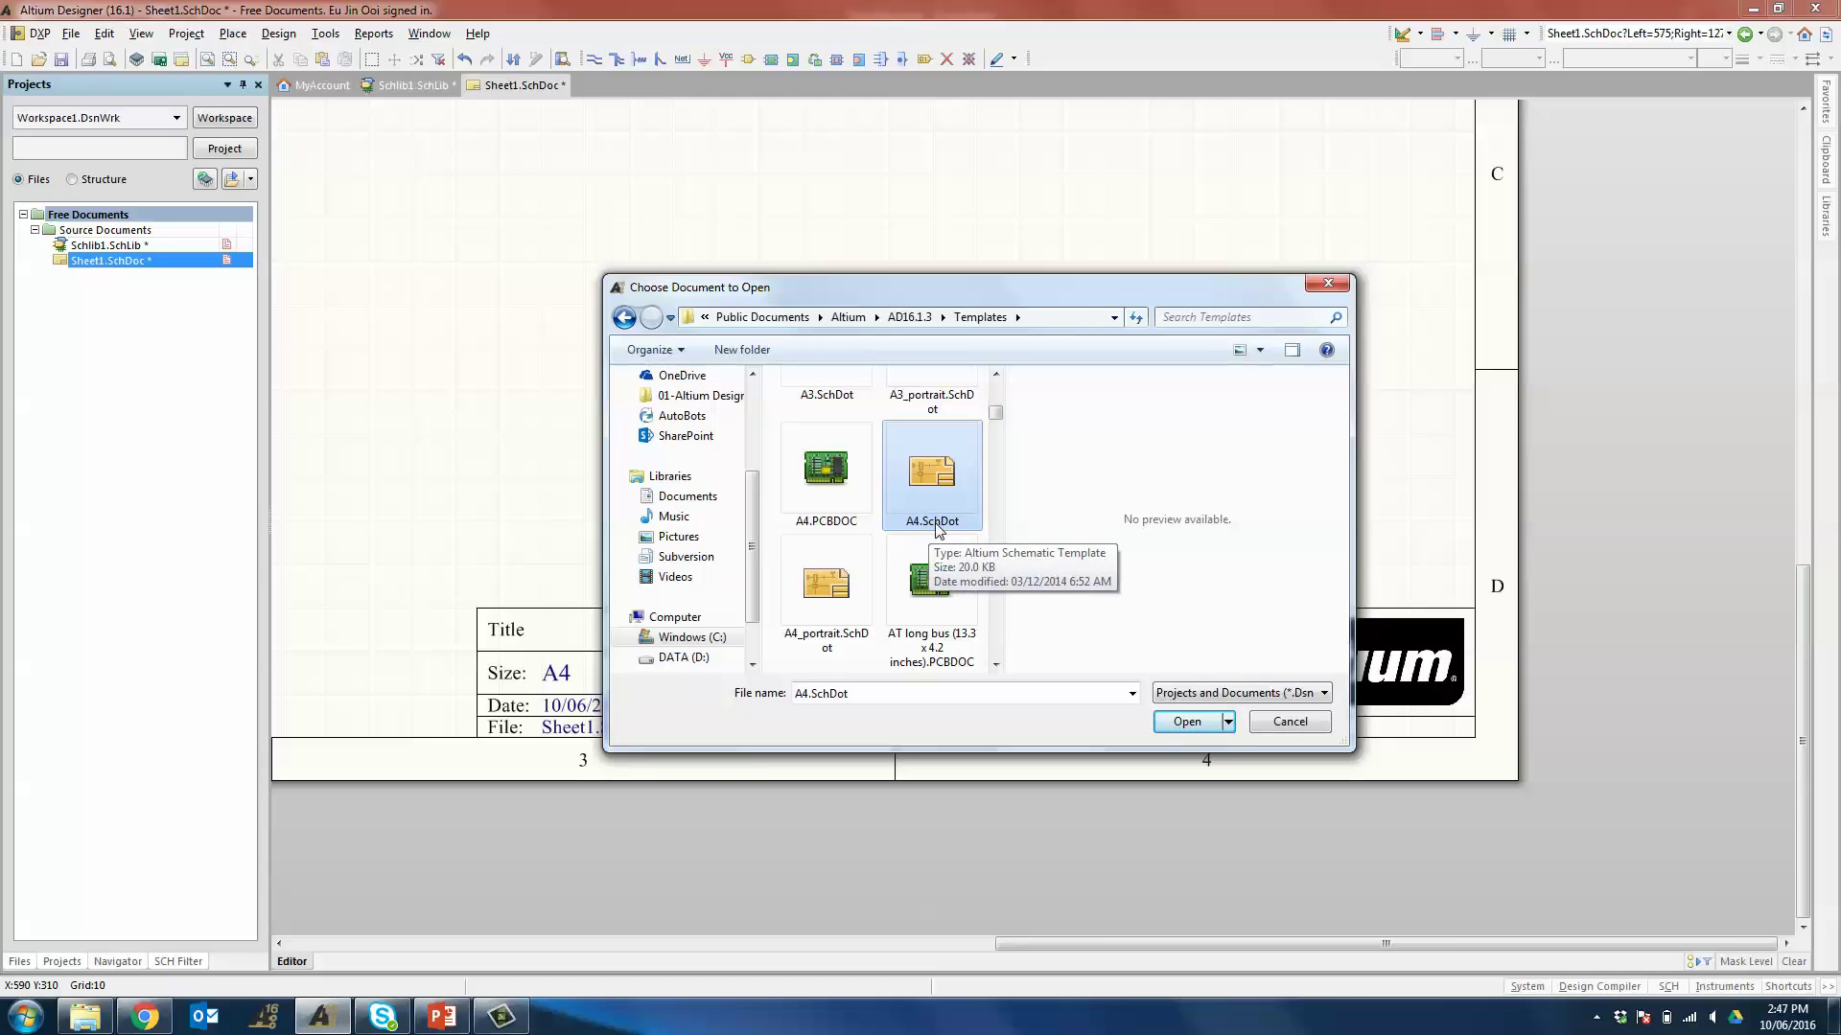
pyautogui.click(1187, 722)
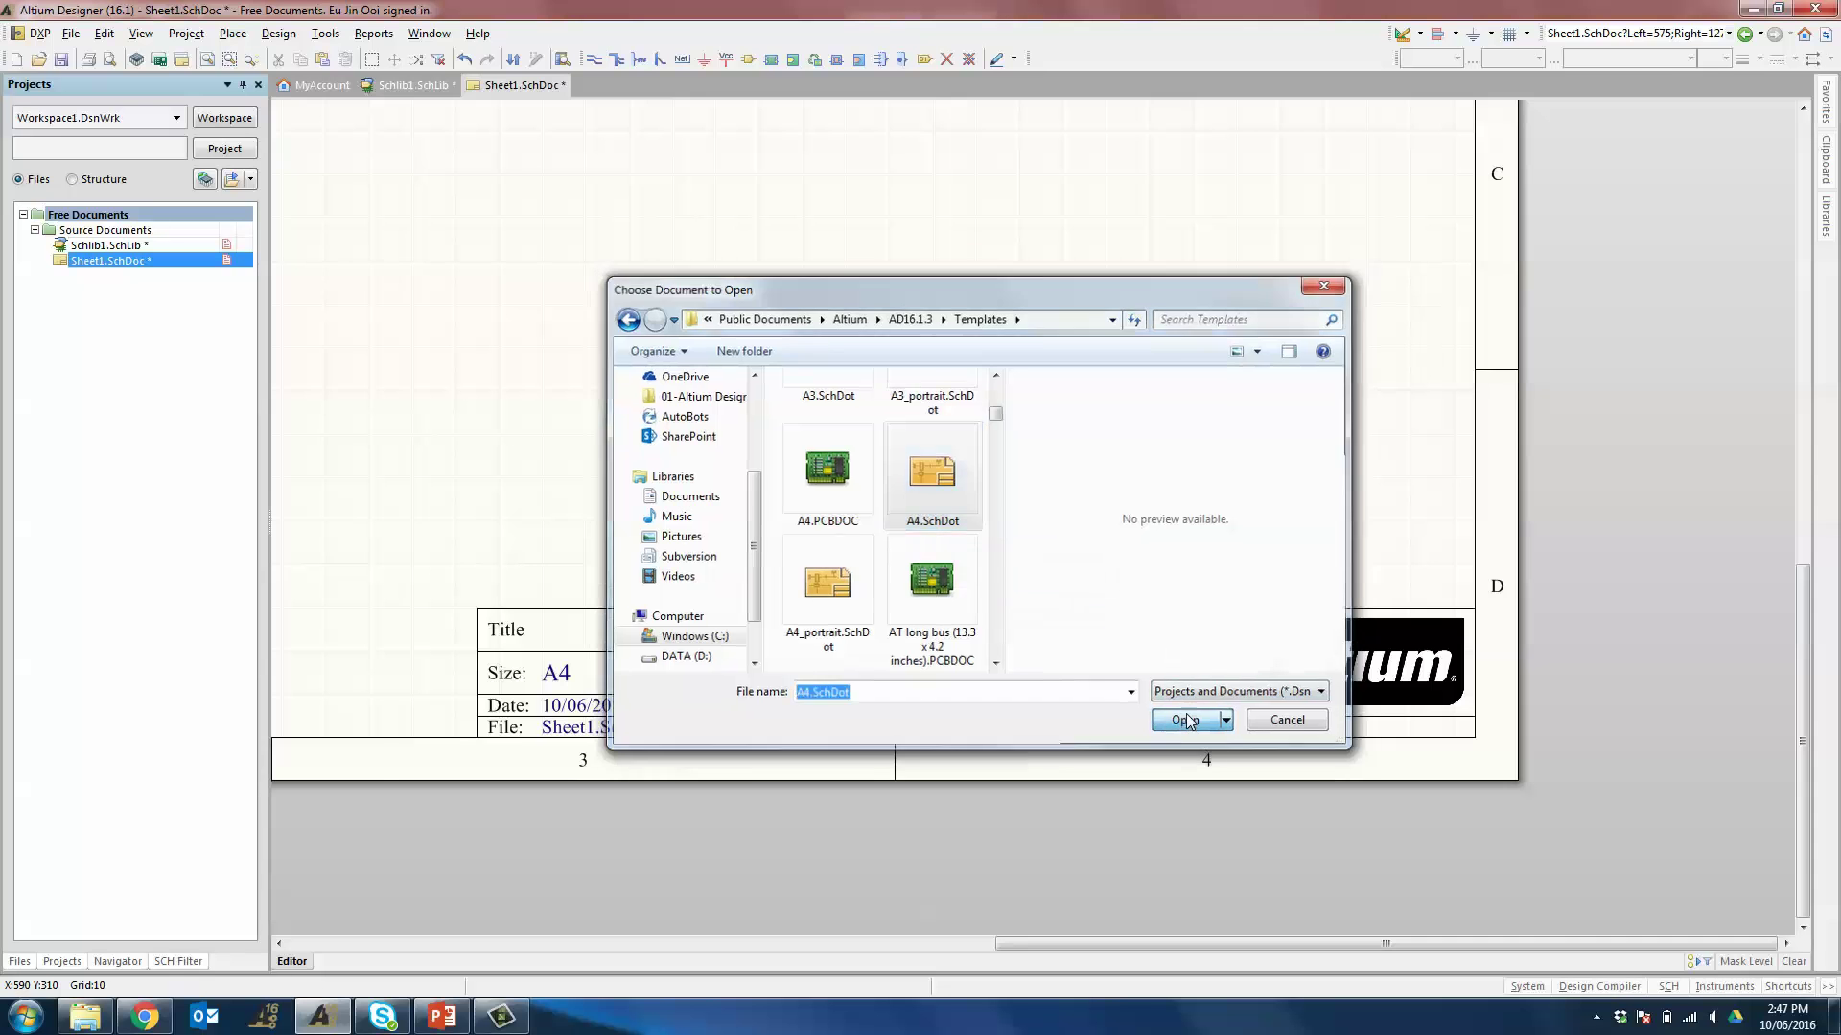
pyautogui.moveTo(1394, 785); pyautogui.dragTo(949, 526, button='right')
pyautogui.keyDown('ctrl'); pyautogui.scroll(4, 1126, 573); pyautogui.keyUp('ctrl')
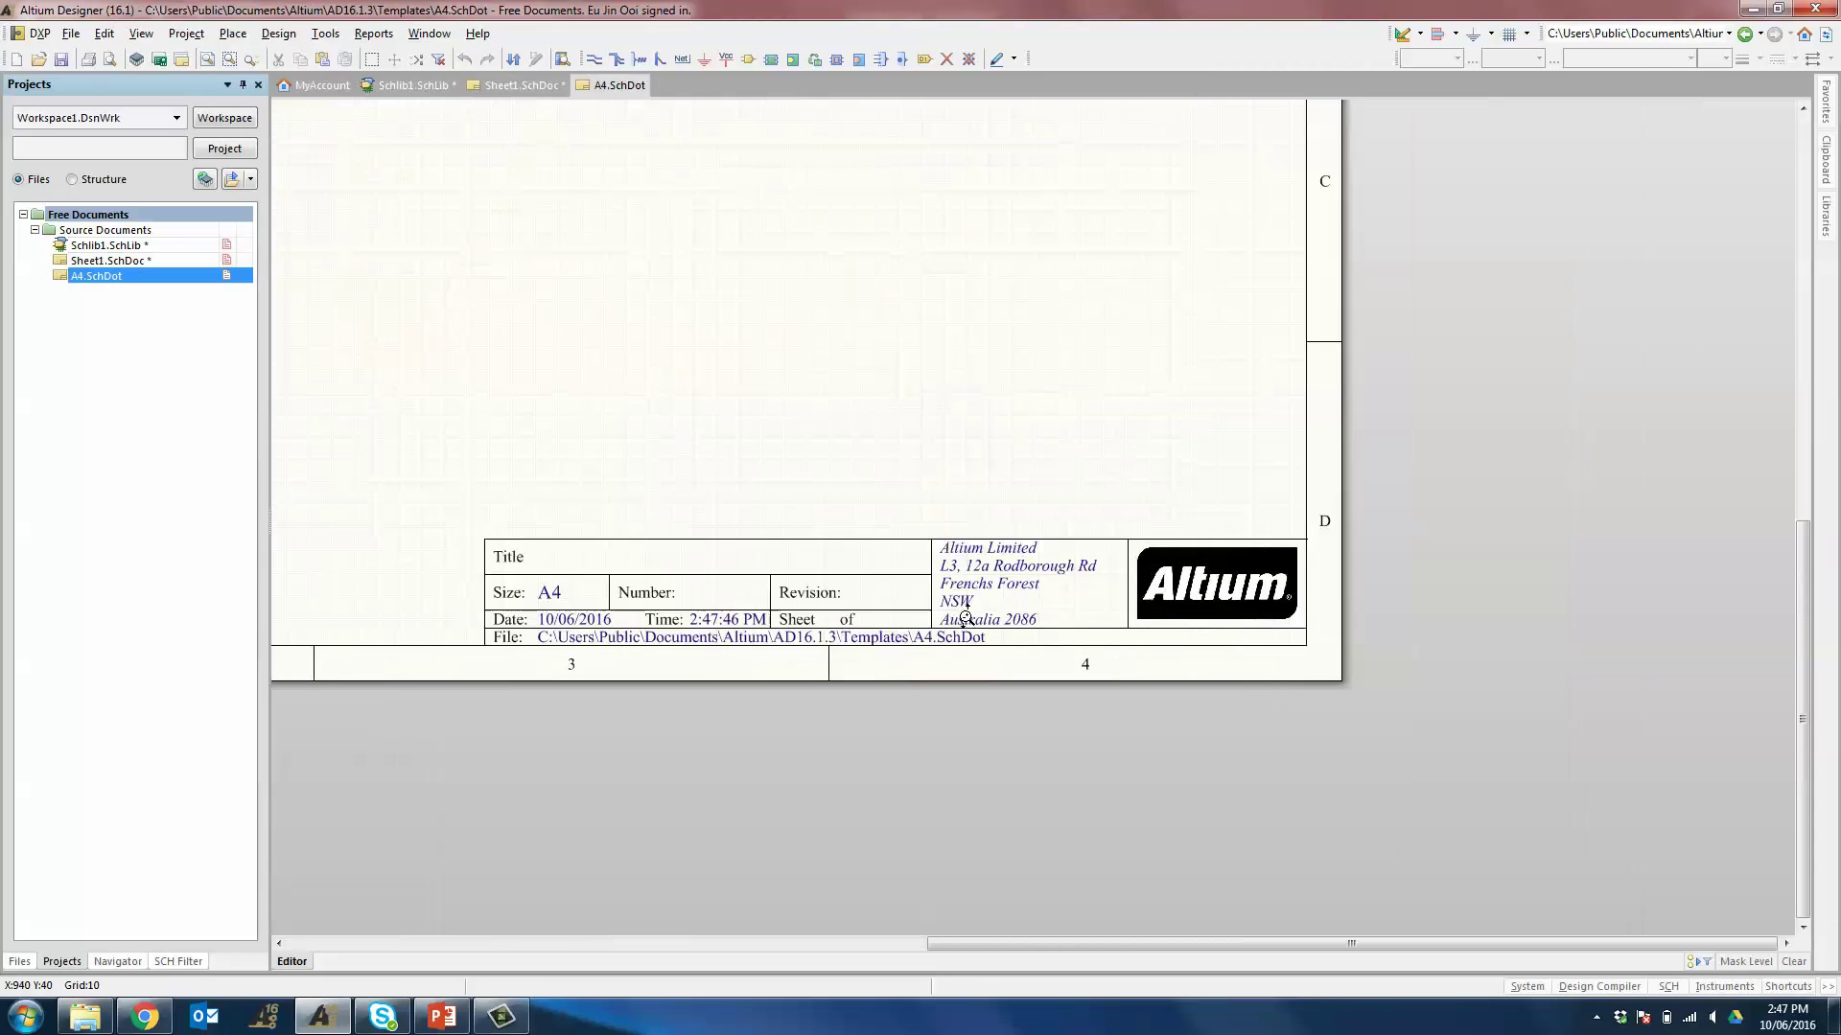
pyautogui.doubleClick(1135, 519)
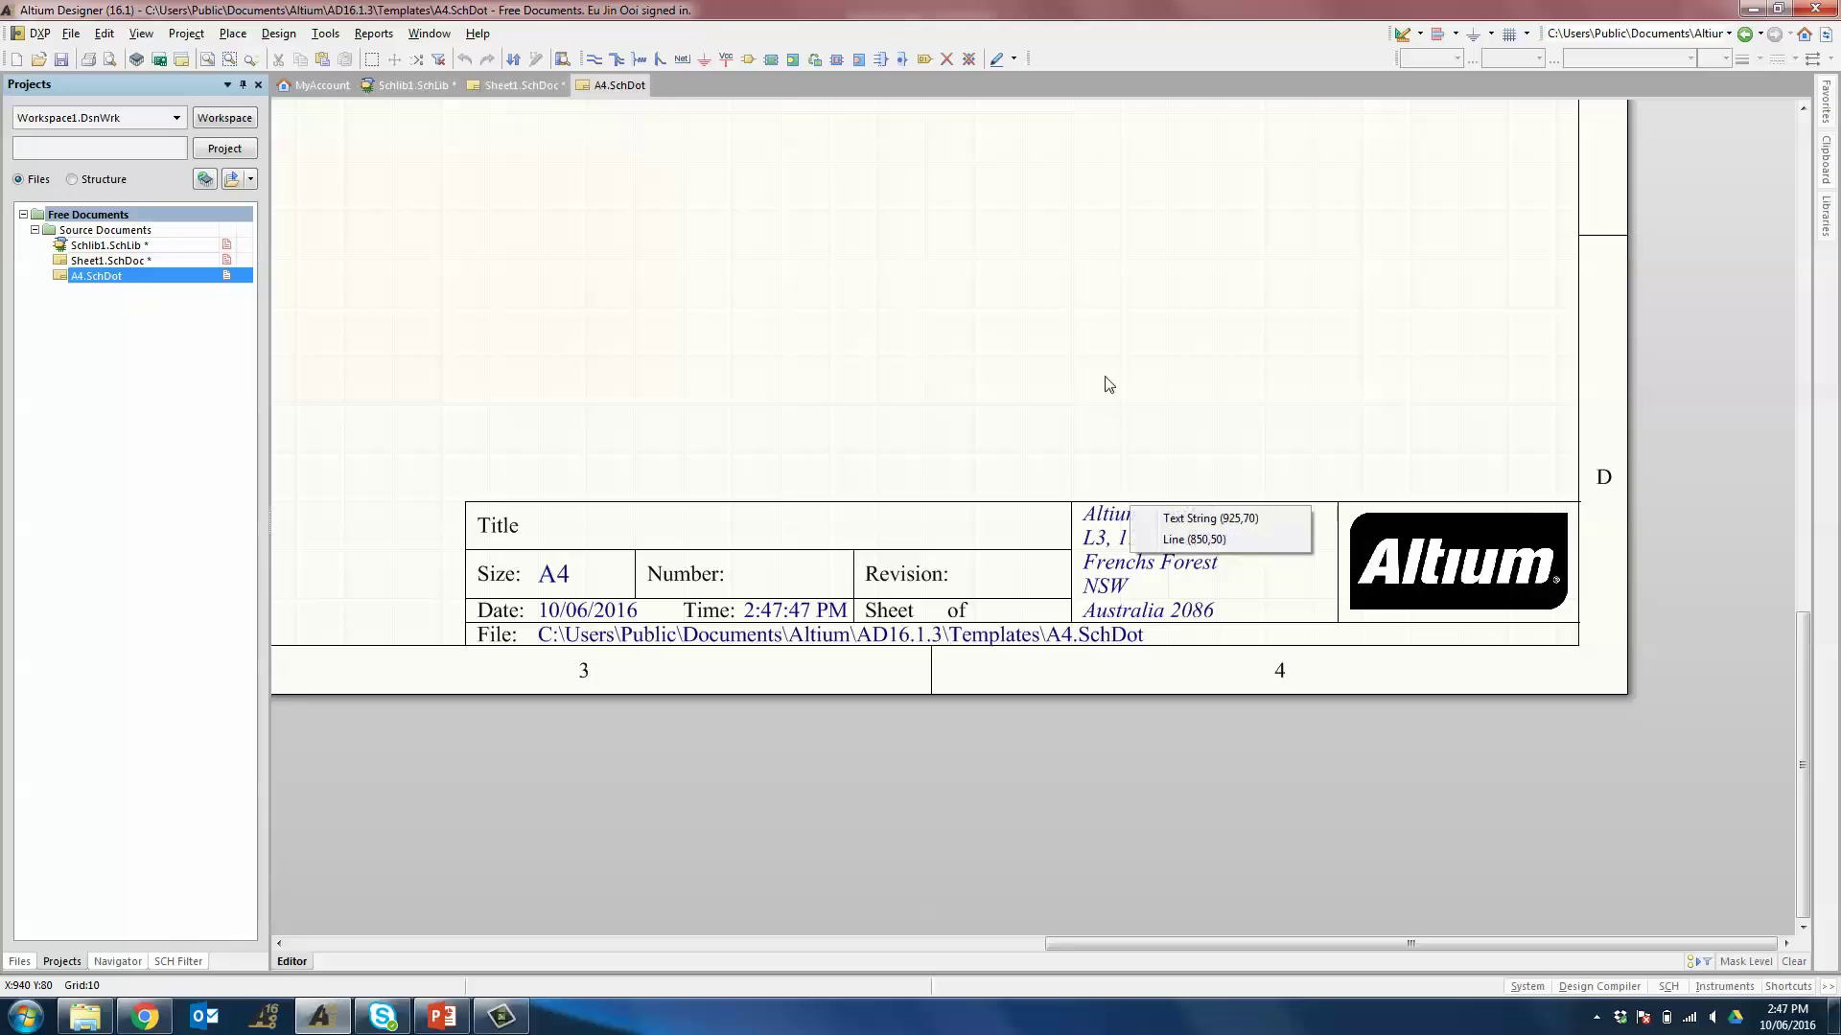
pyautogui.click(1186, 519)
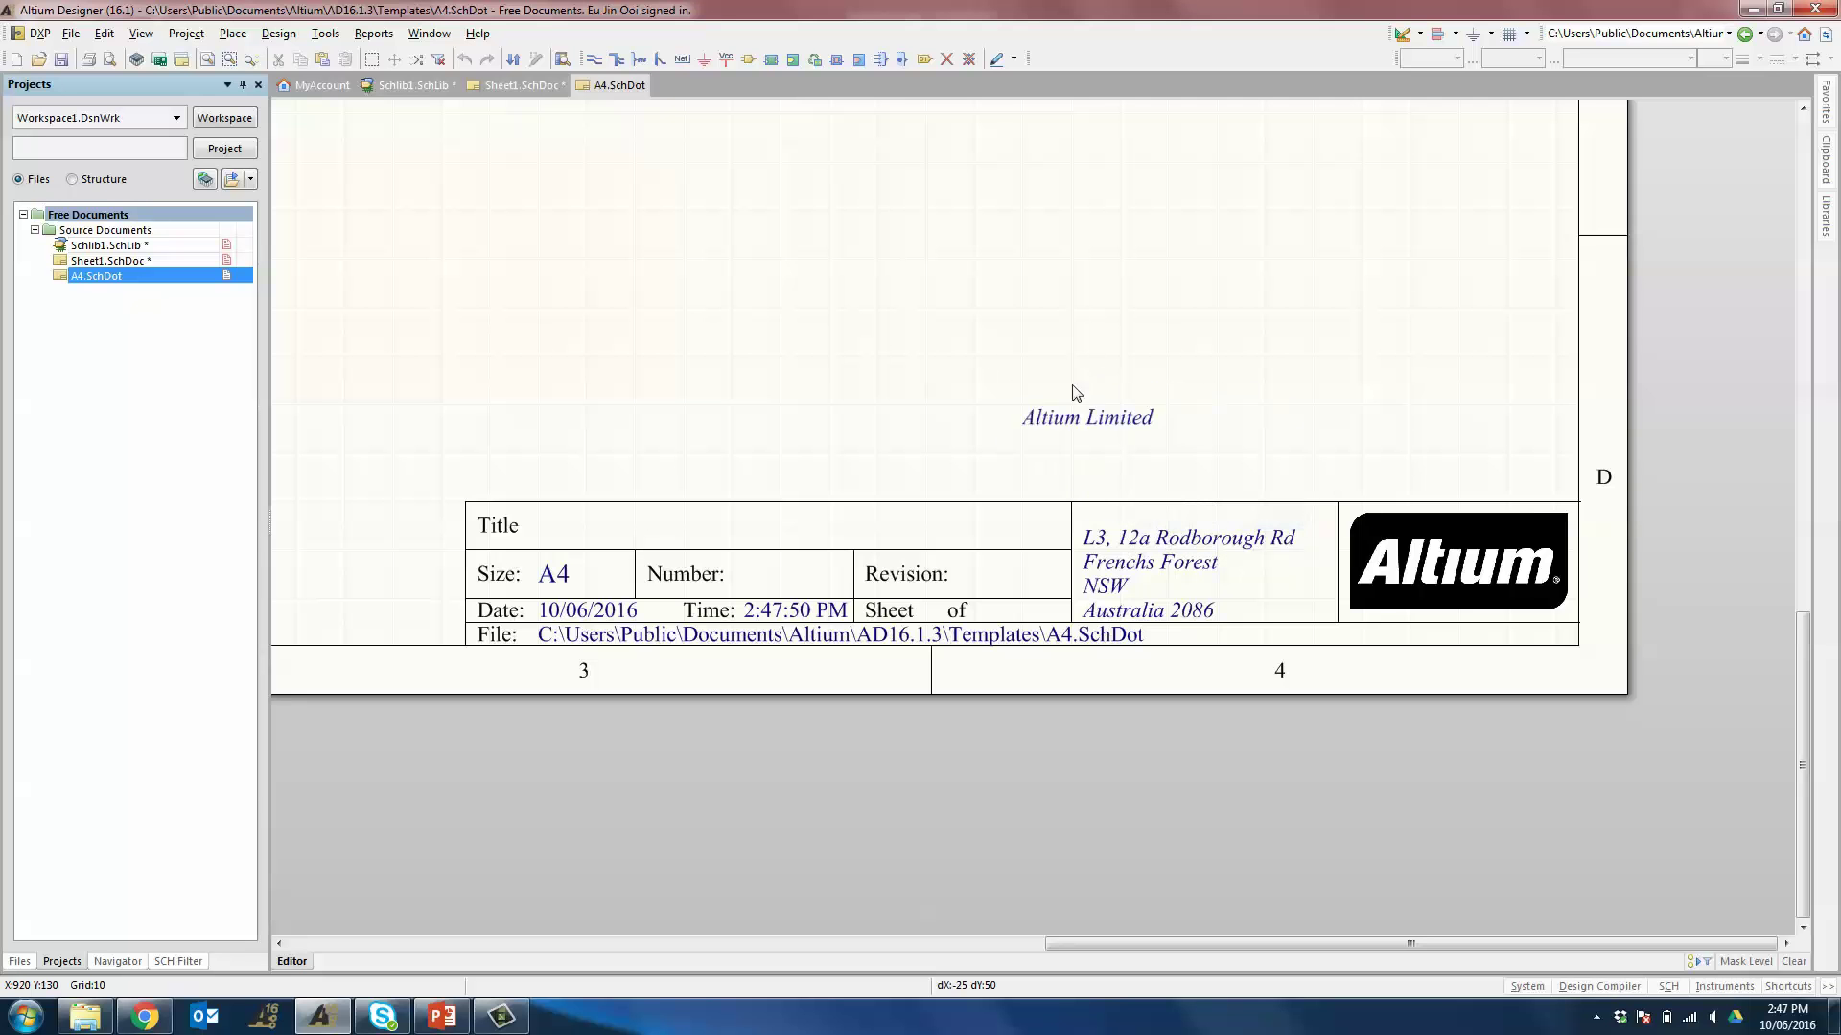
pyautogui.press('Escape')
# - Replace the Altium logo with download.png from the Desktop at a 1:1 X:Y ratio and shrink it to fit the title block's logo cell
pyautogui.doubleClick(1473, 523)
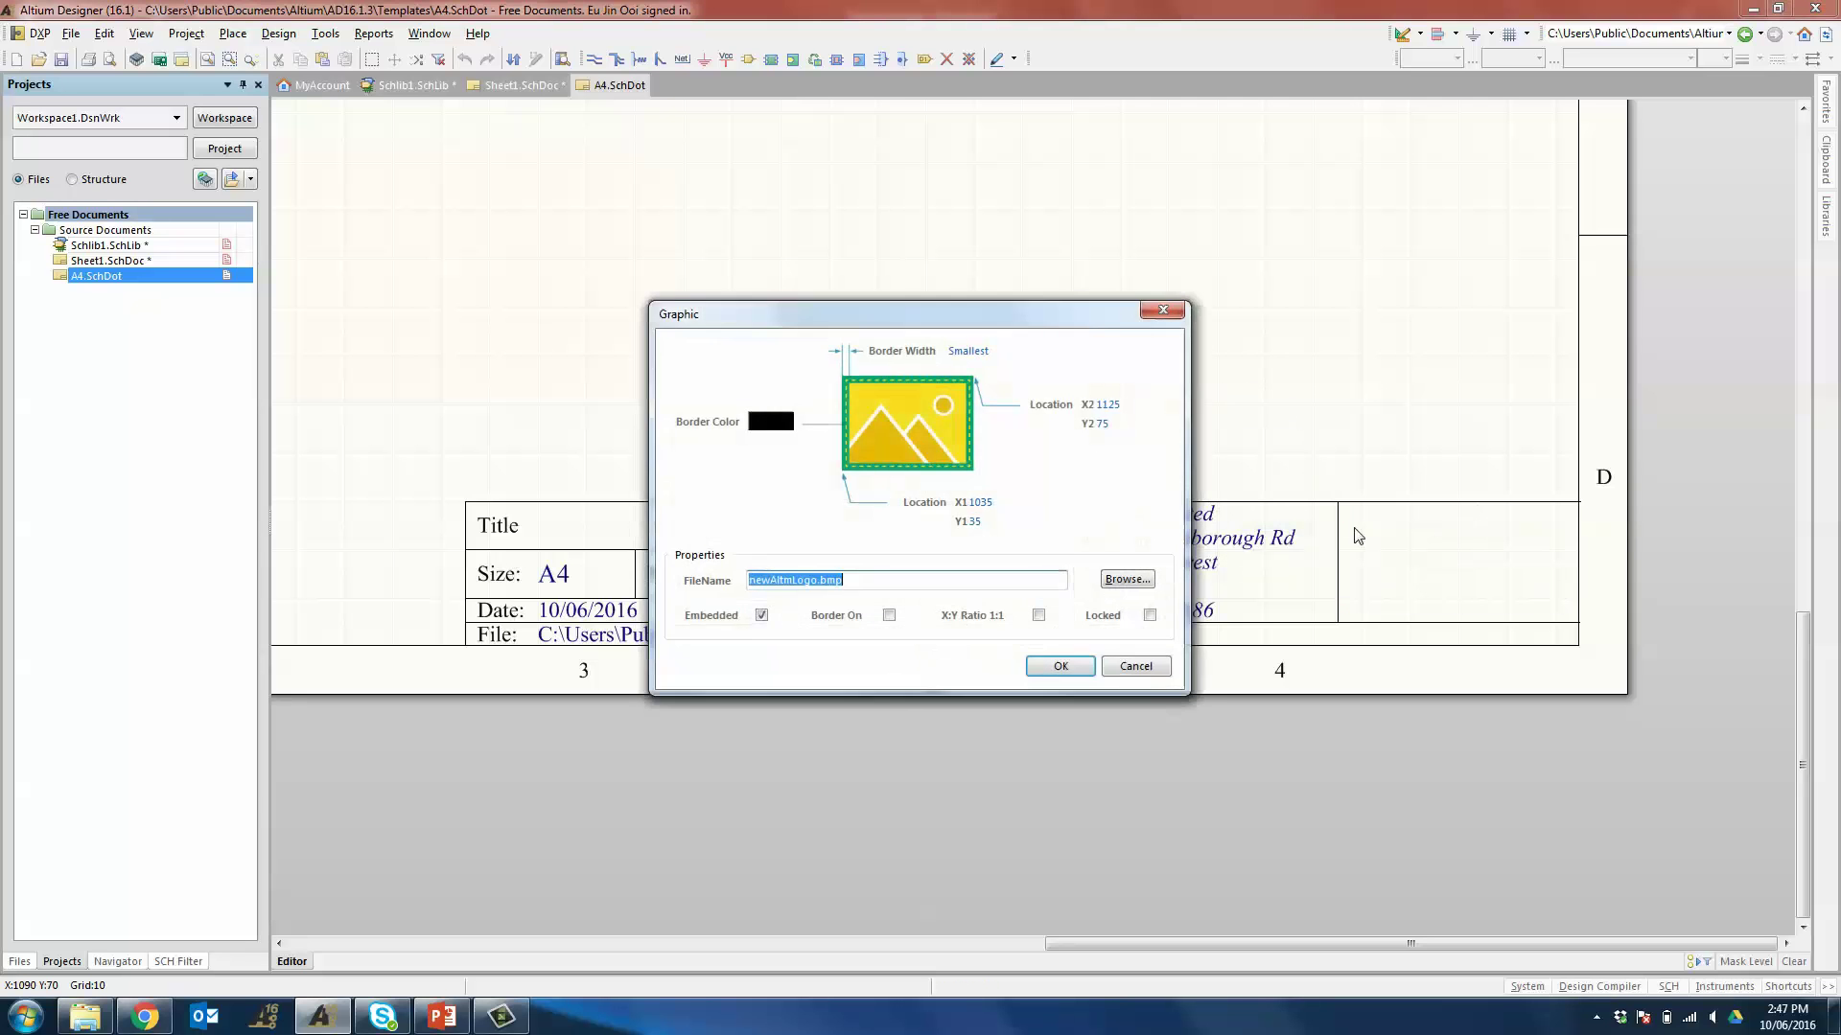
pyautogui.click(1128, 579)
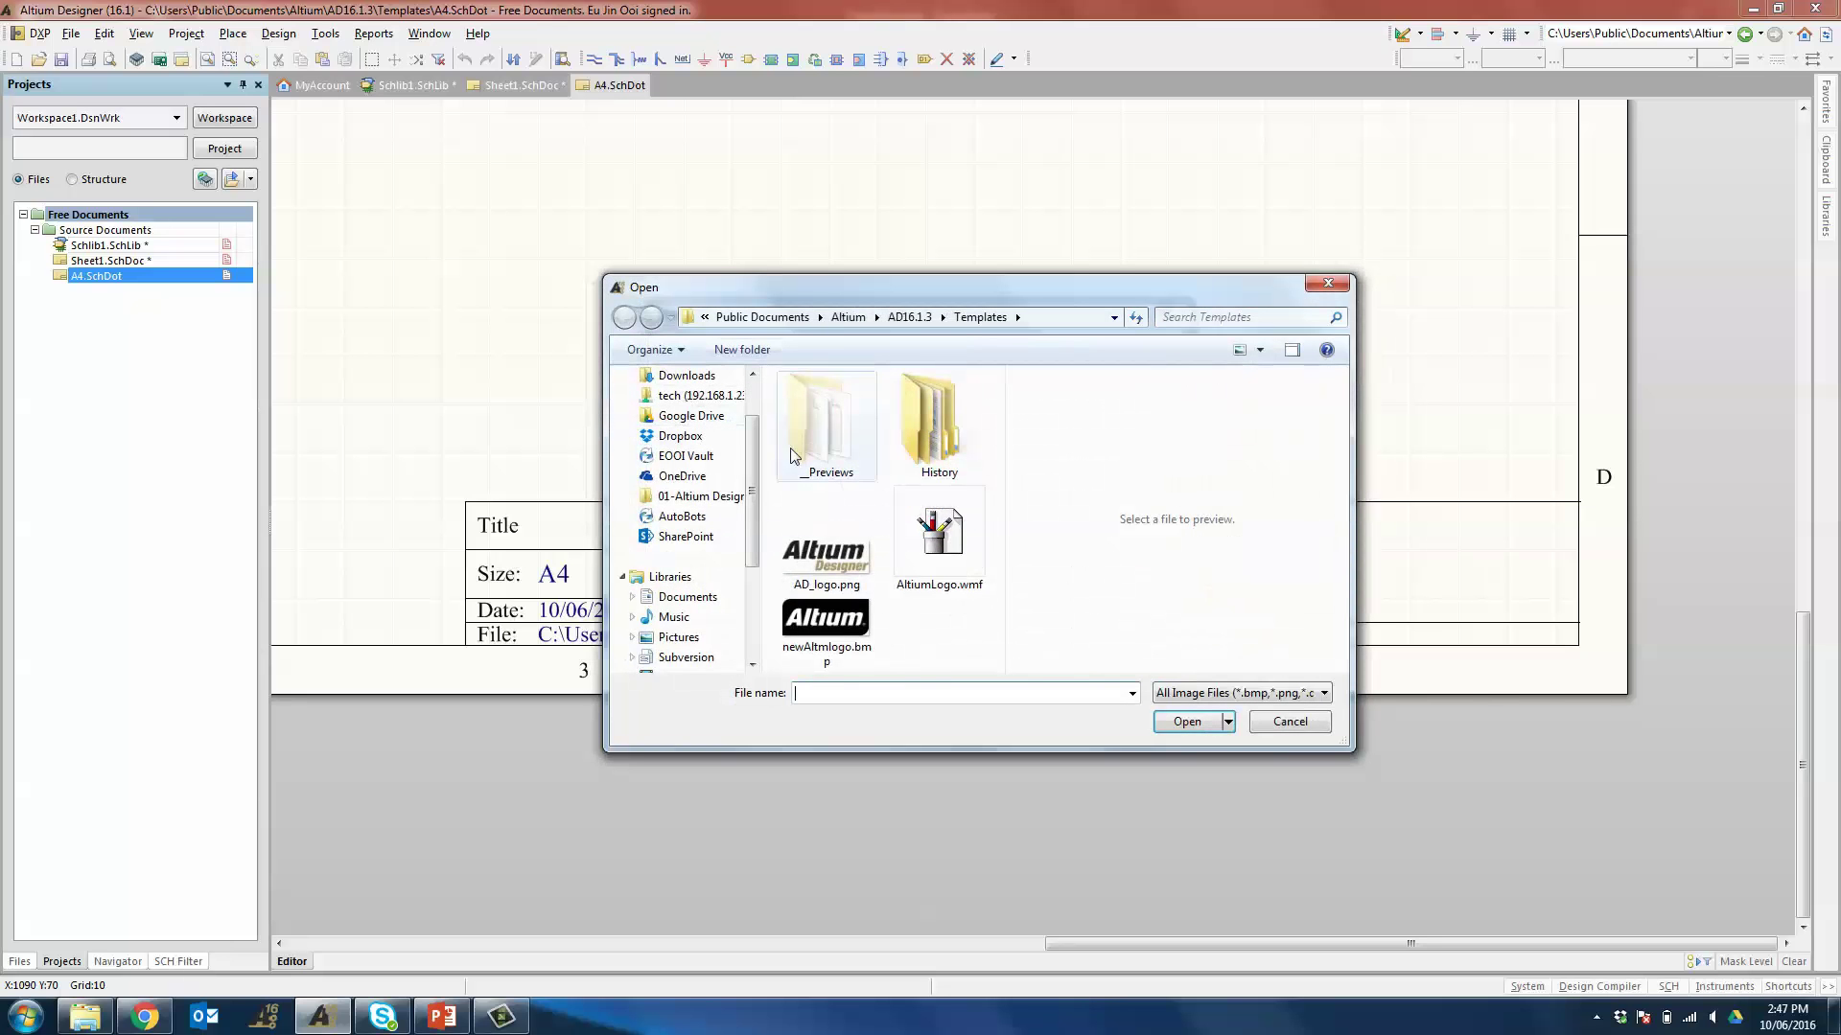
pyautogui.click(681, 405)
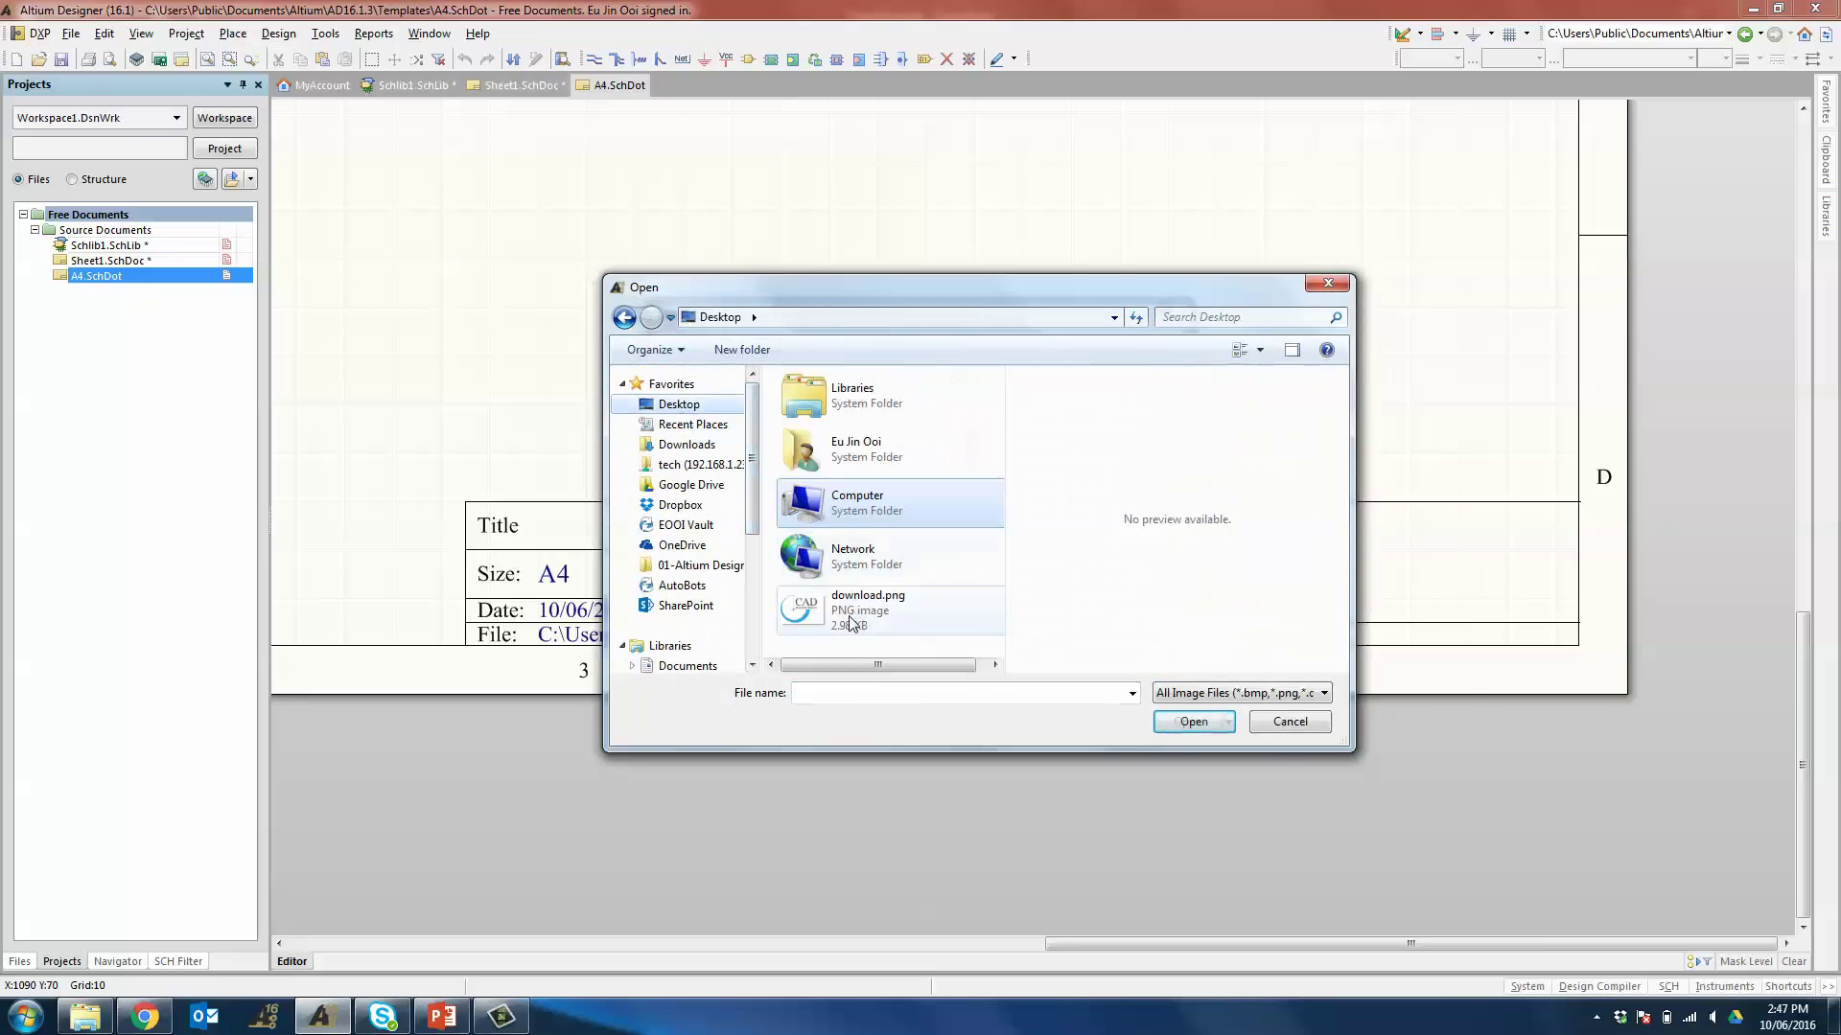
pyautogui.click(843, 613)
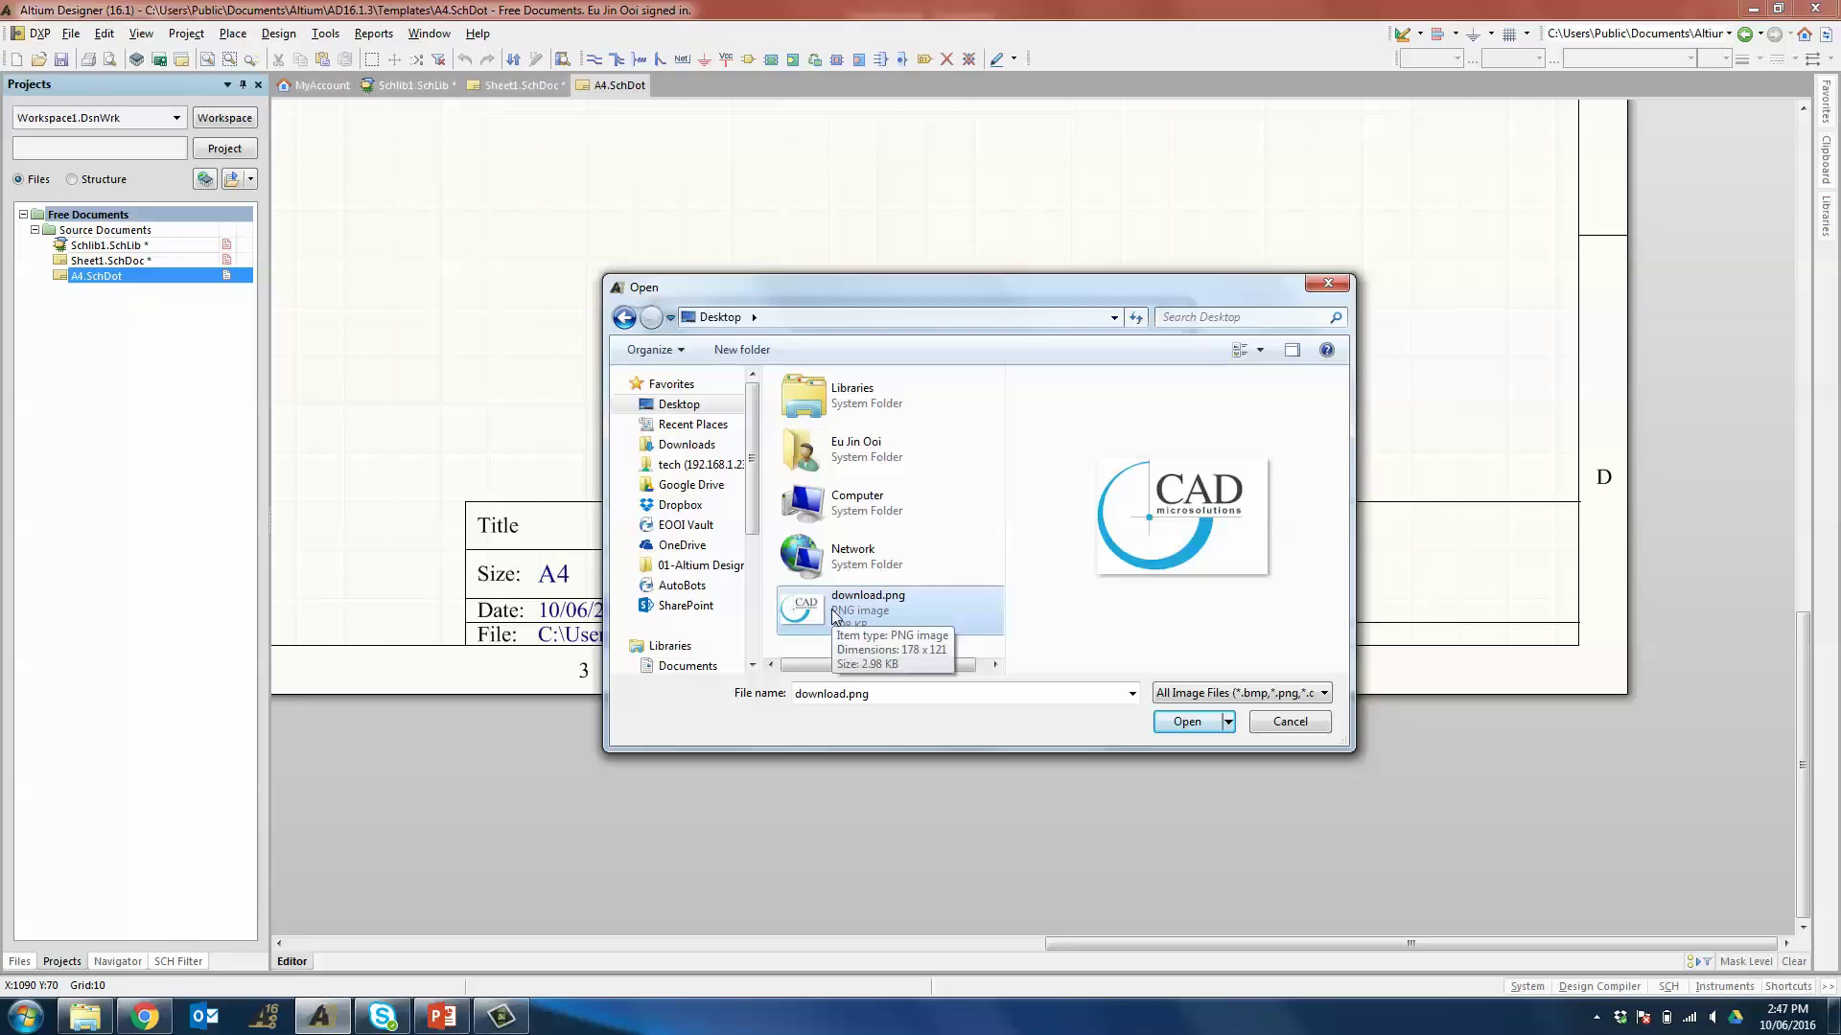
pyautogui.click(1195, 724)
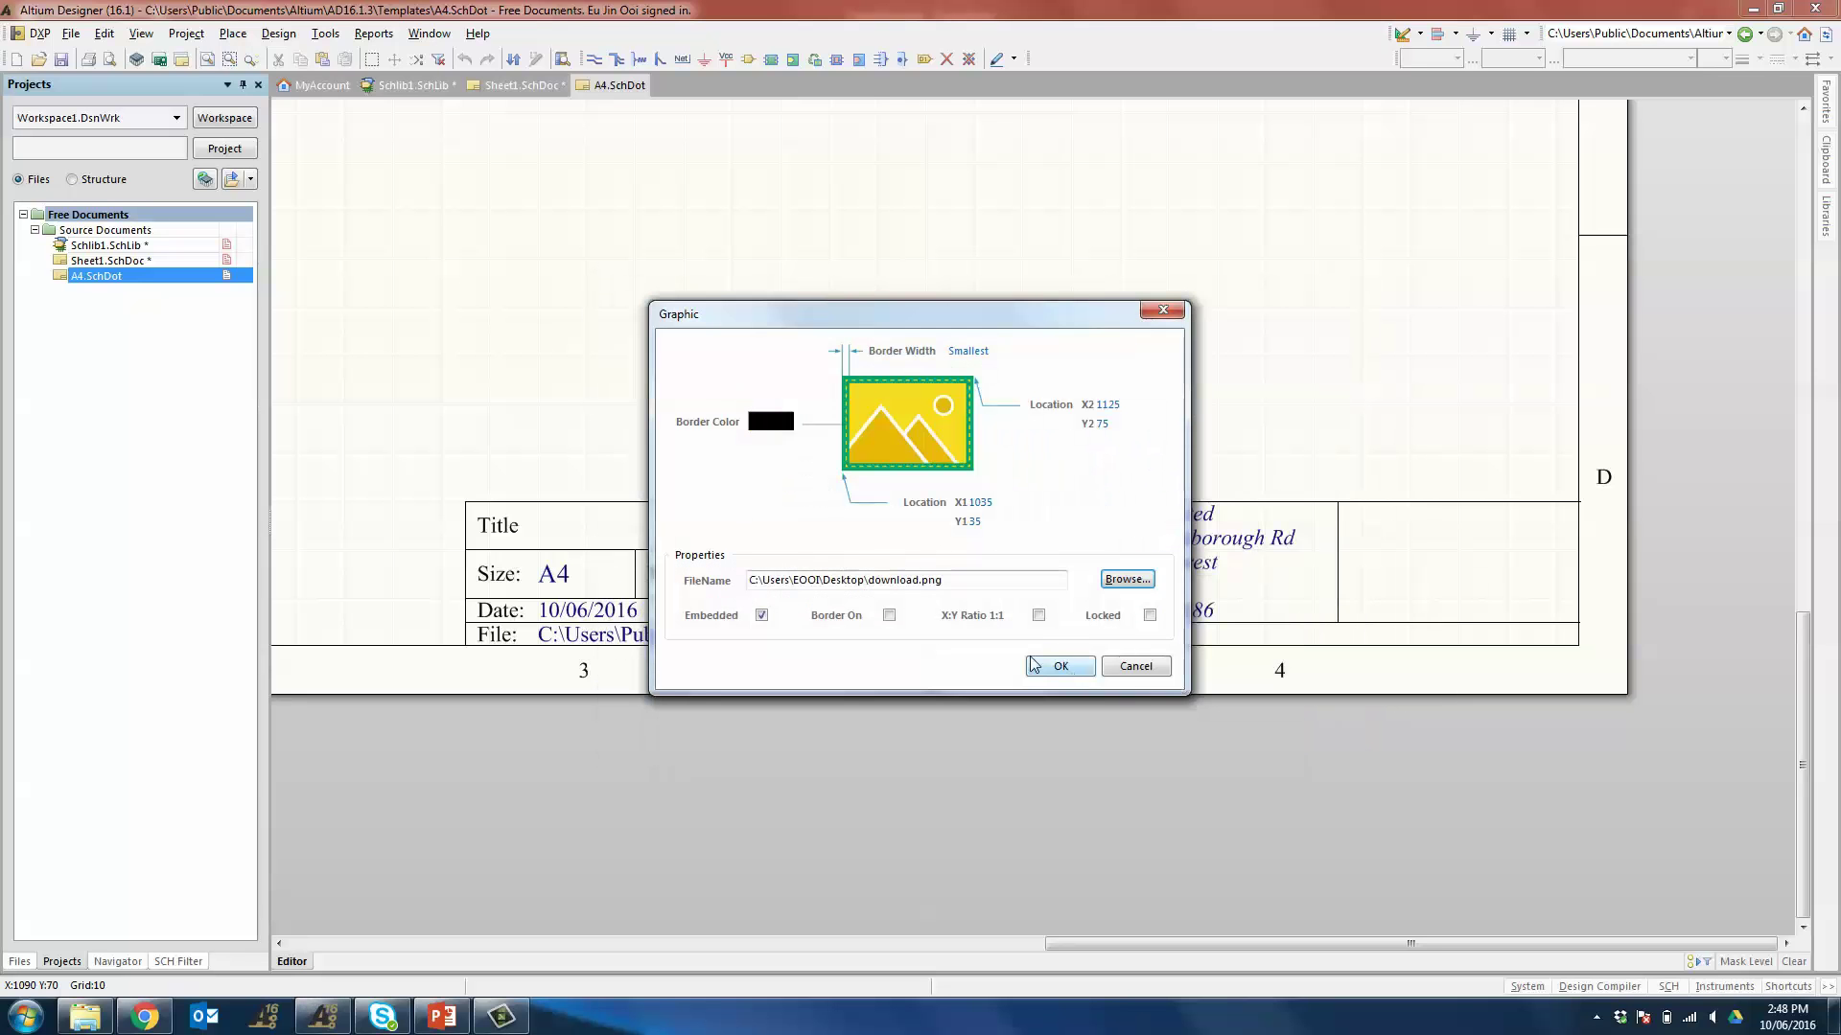
pyautogui.click(1038, 615)
pyautogui.click(1060, 665)
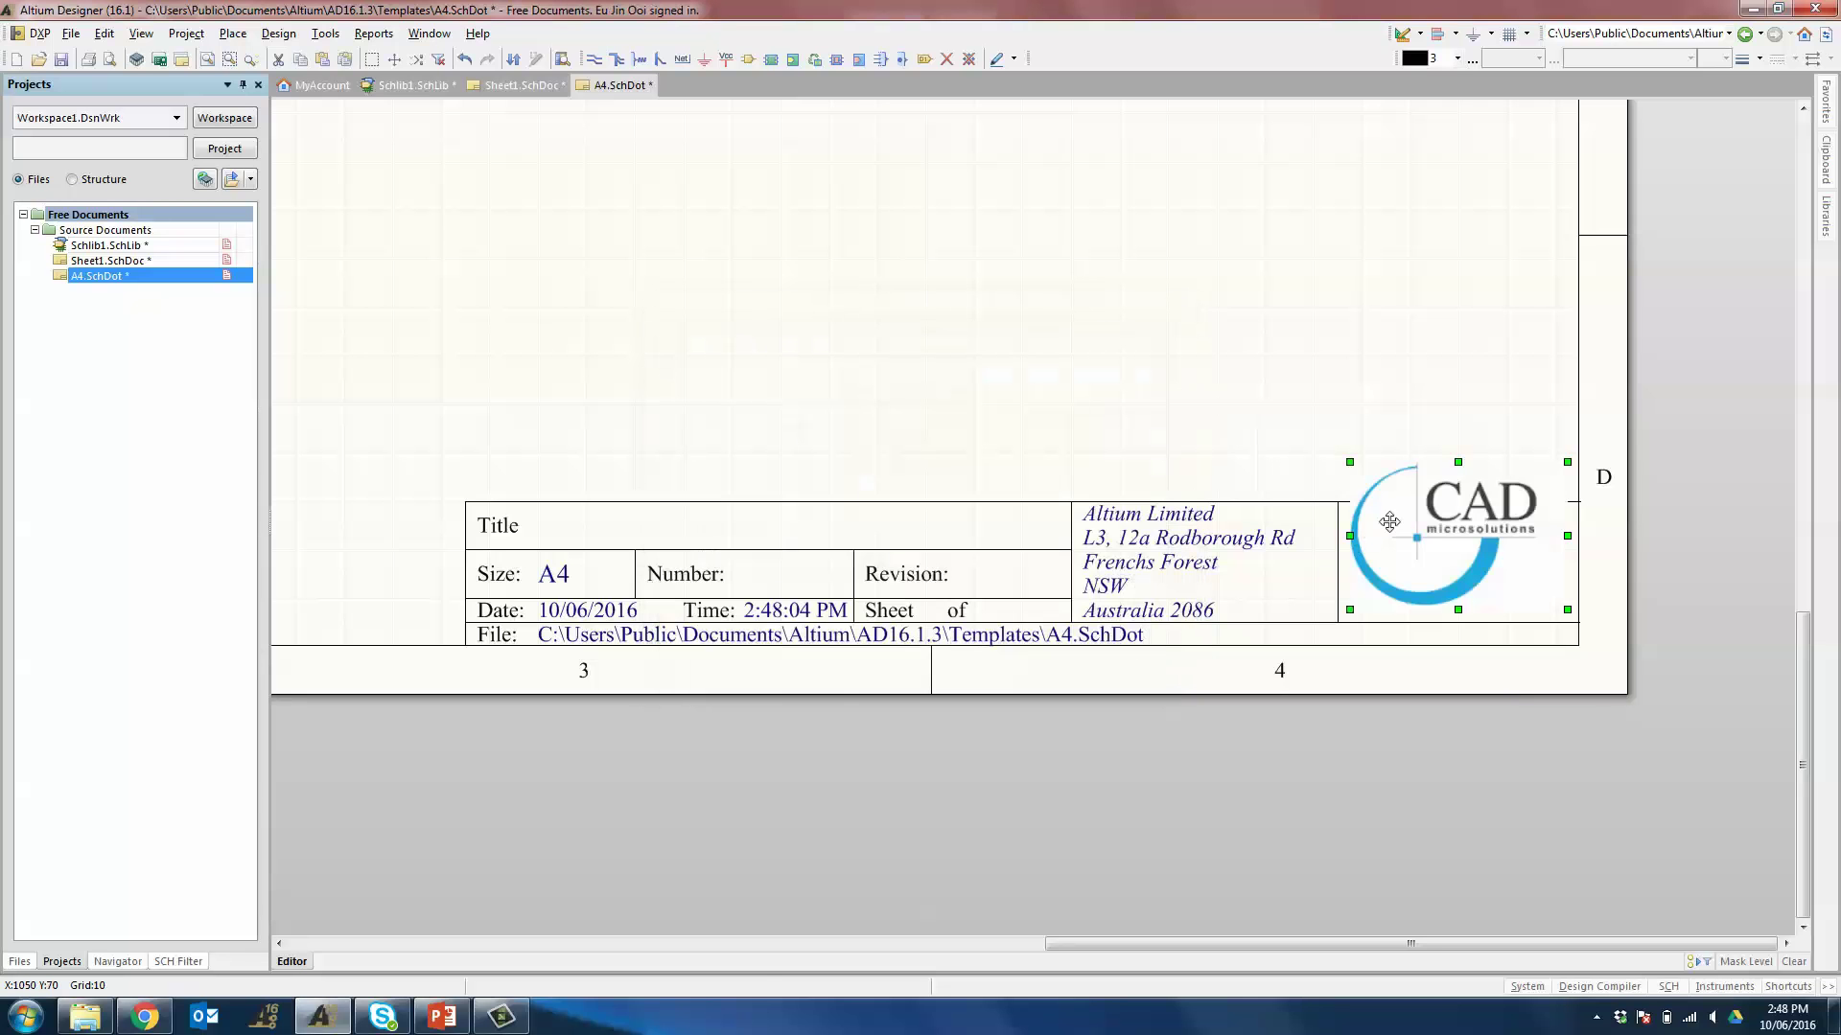
pyautogui.moveTo(1349, 463); pyautogui.dragTo(1469, 566)
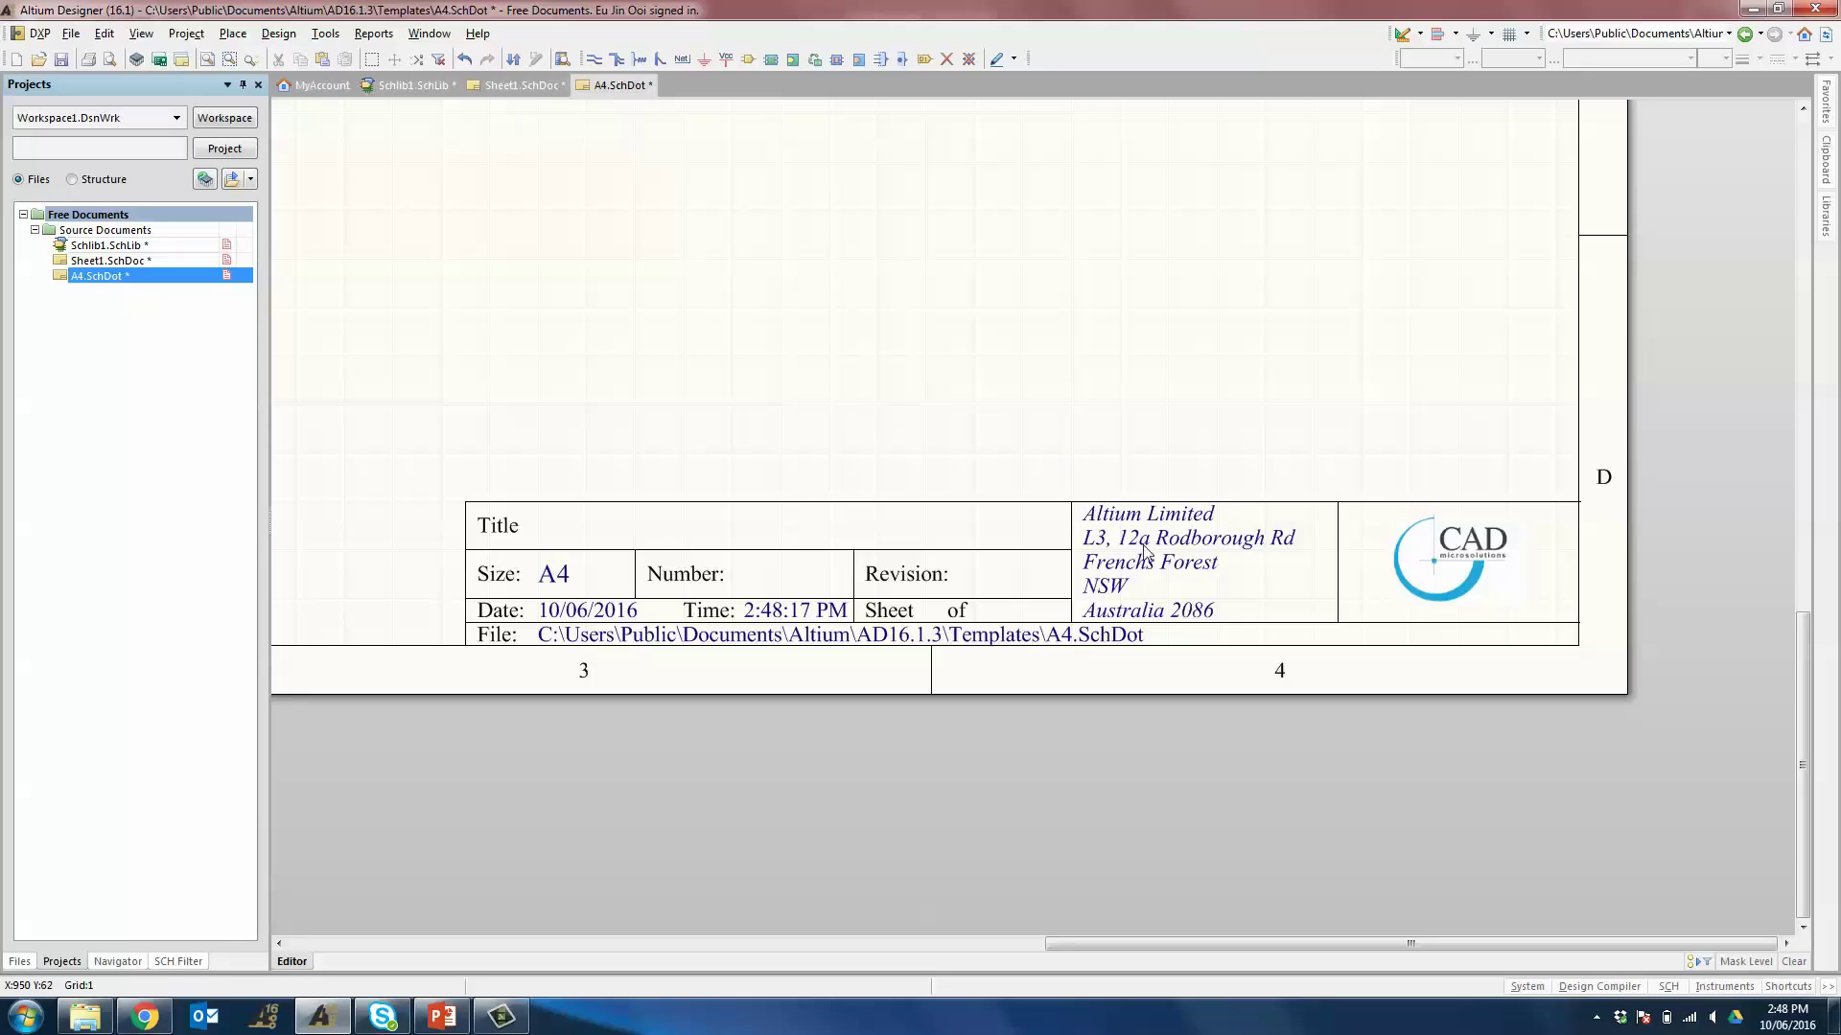
# - Set the template's Address1 and Address2 document parameters to the company's street address and its city with postal code
pyautogui.rightClick(839, 312)
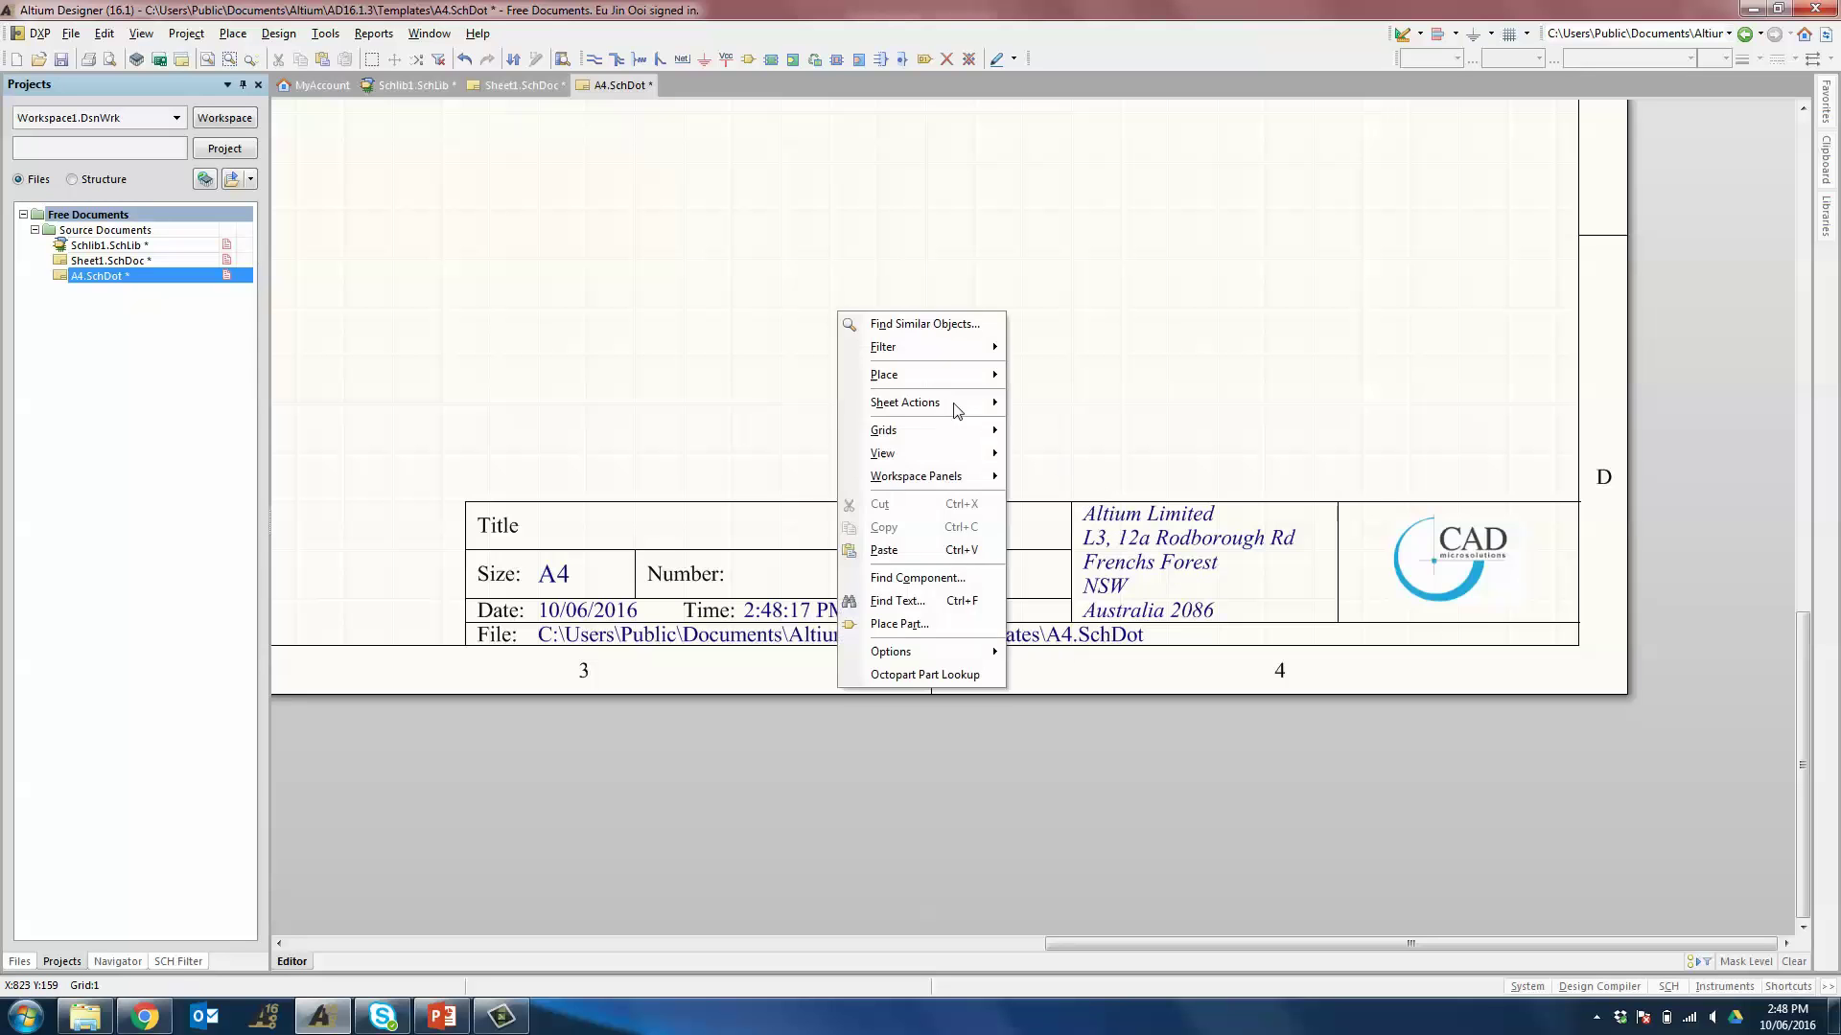
pyautogui.moveTo(923, 651)
pyautogui.click(1054, 674)
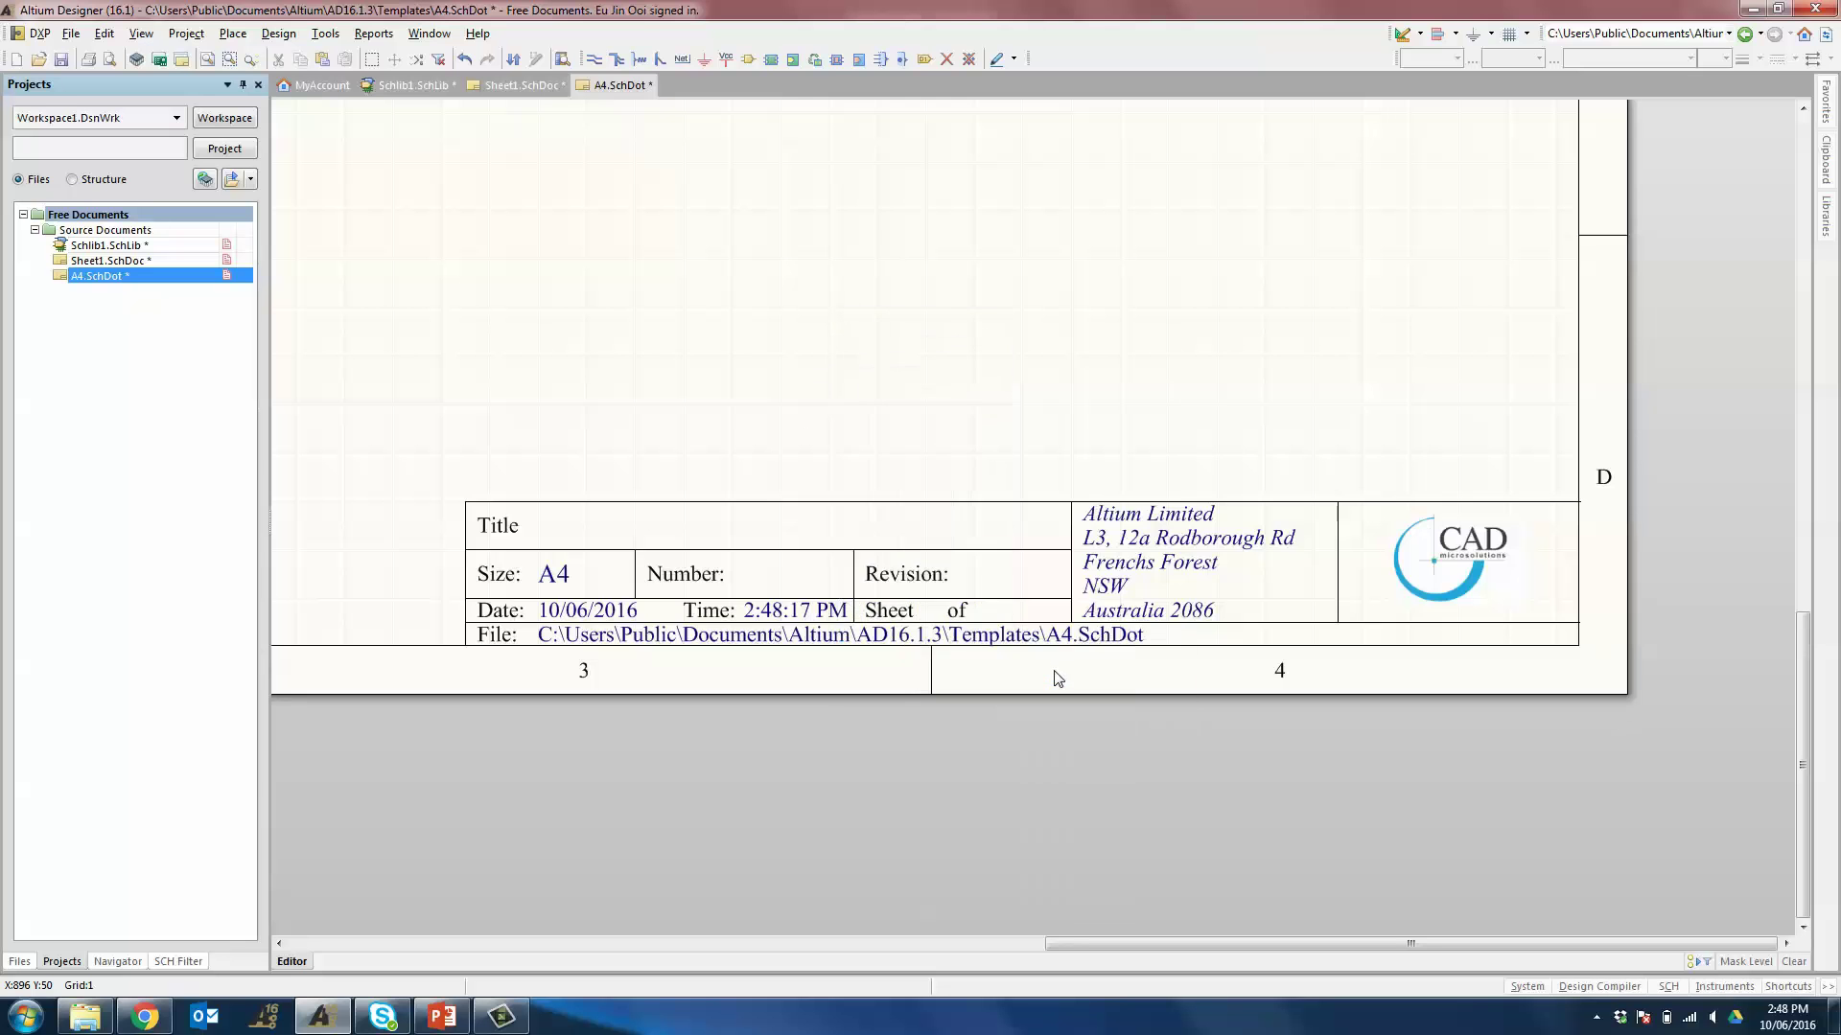
pyautogui.click(969, 223)
pyautogui.write('65 International')
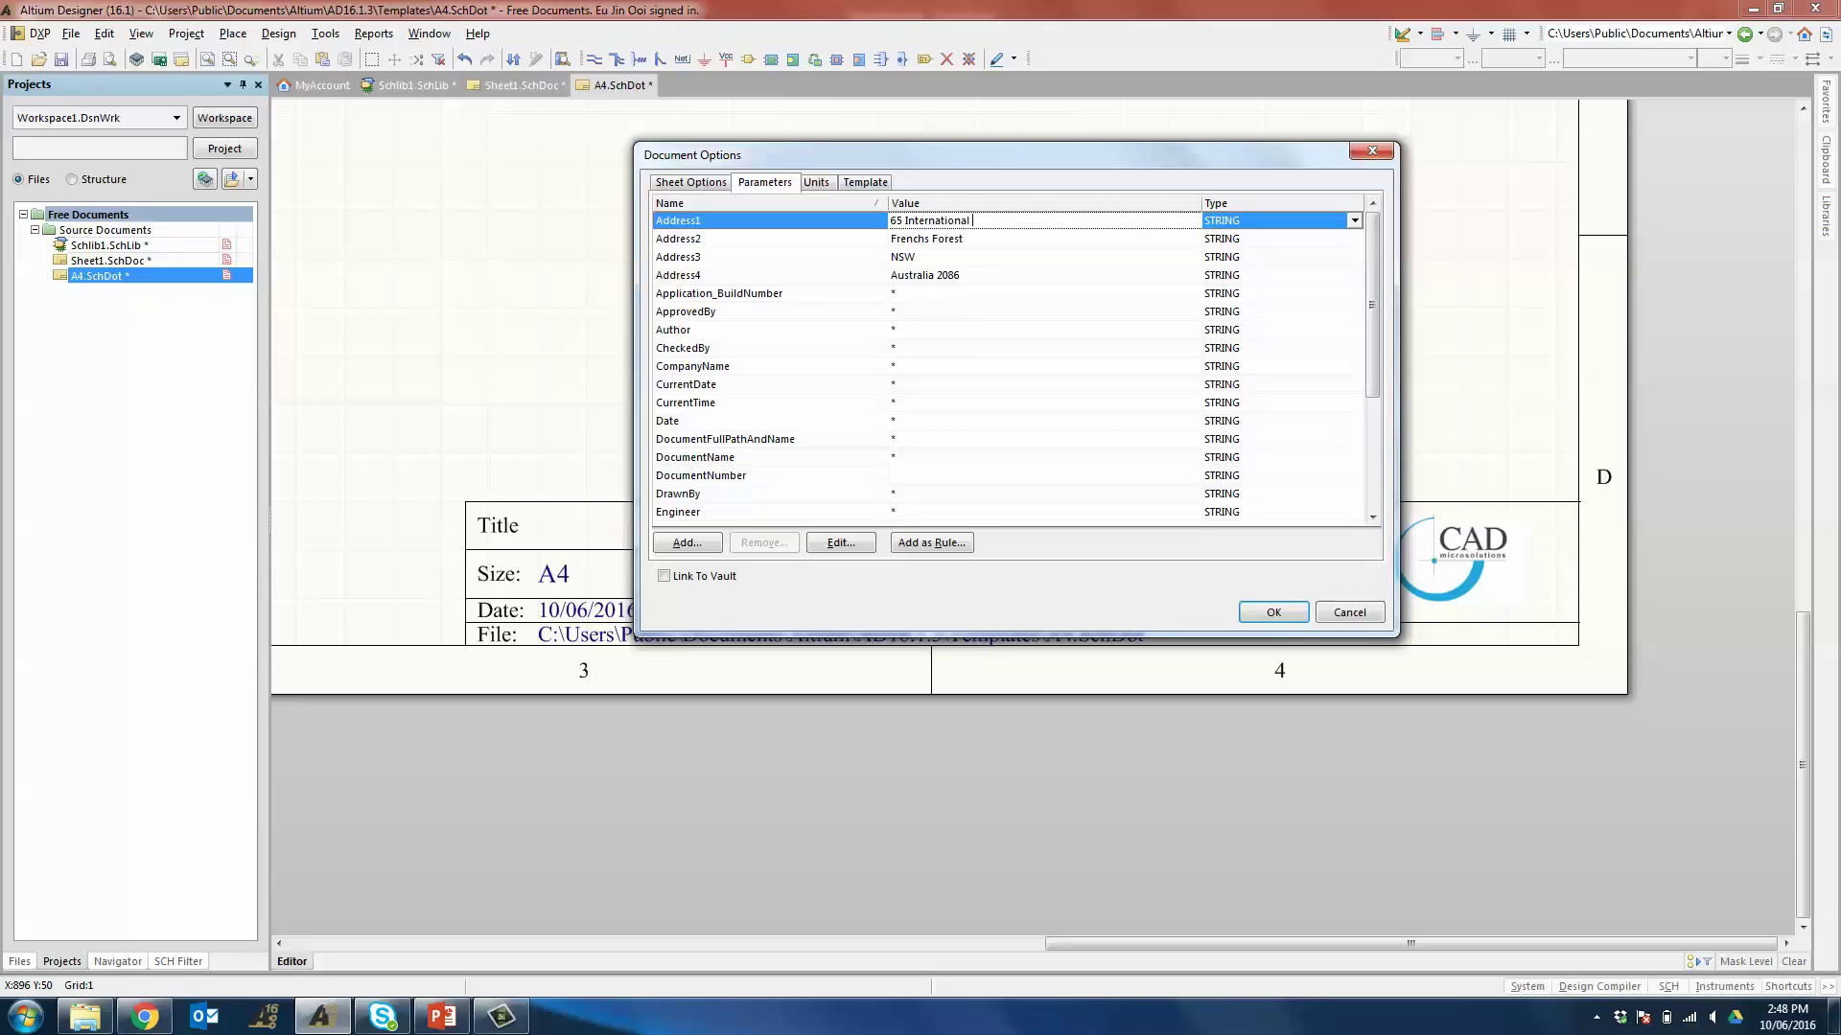
pyautogui.click(968, 238)
pyautogui.write('Toronto, ON M9W 6L9')
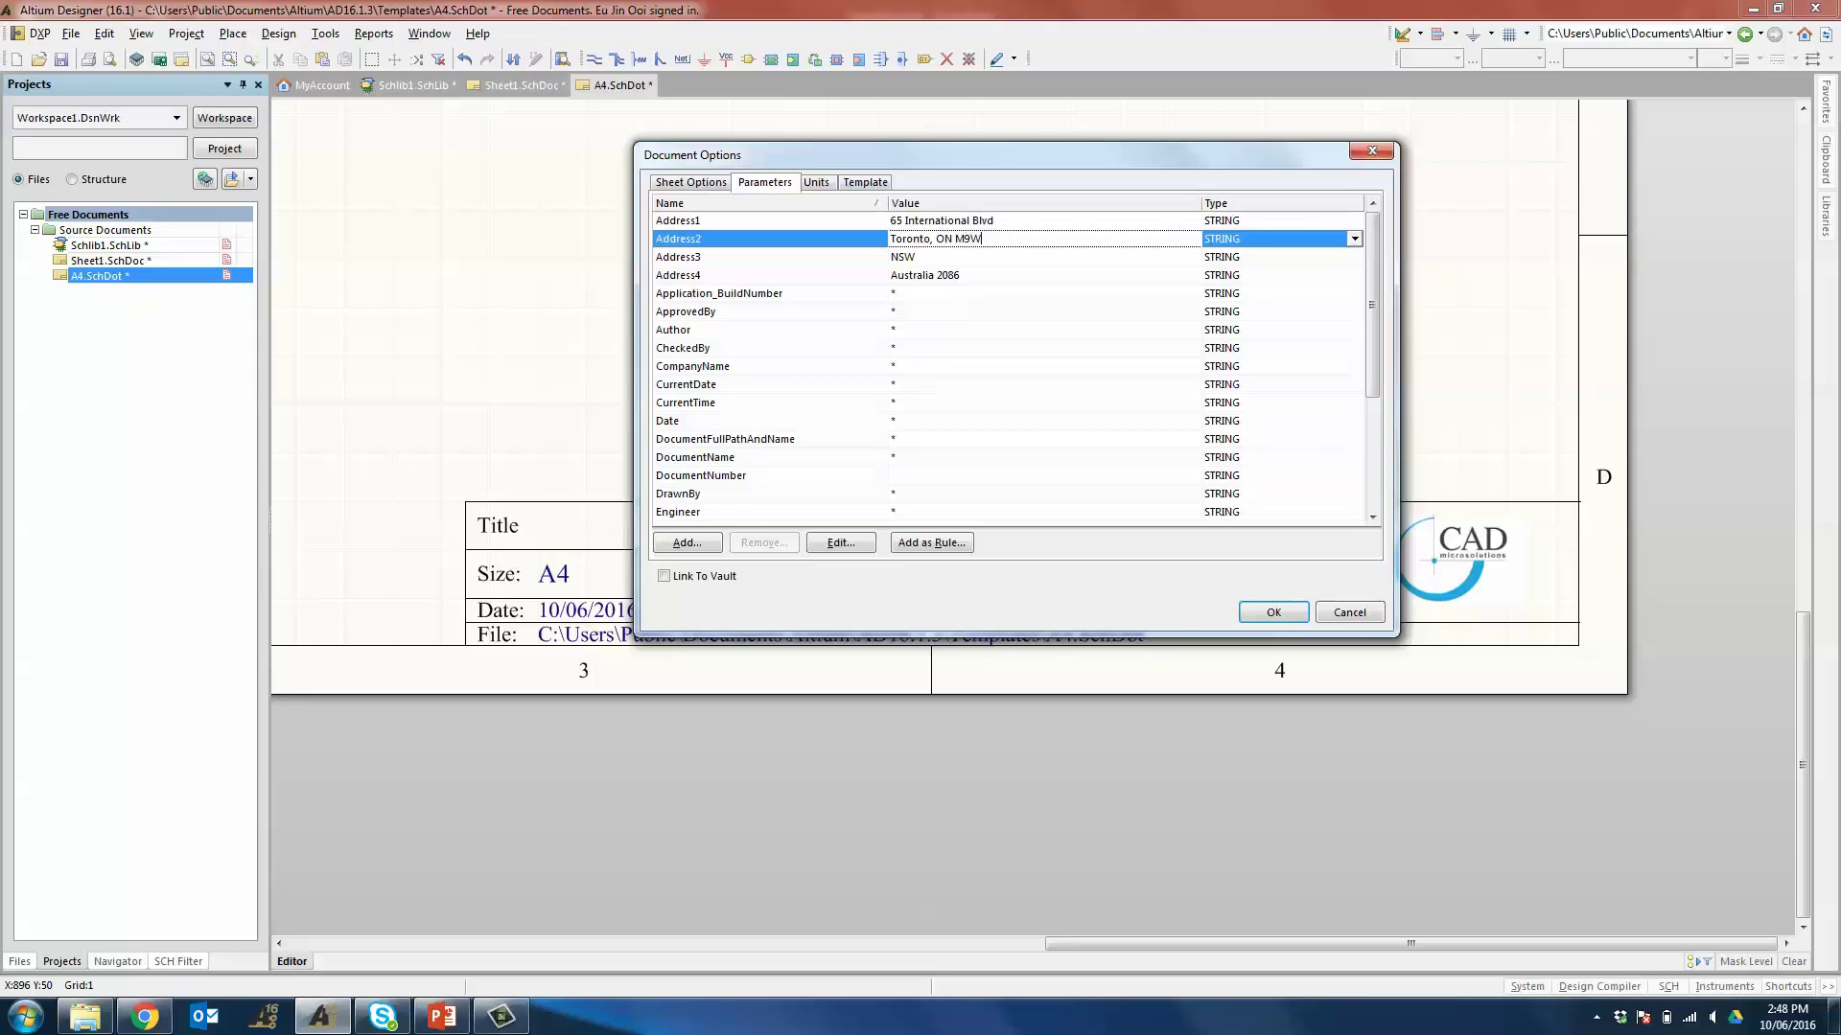
# - Set the template's Address3 parameter to CANADA and clear the Address4 value
pyautogui.click(912, 257)
pyautogui.write('CANADA')
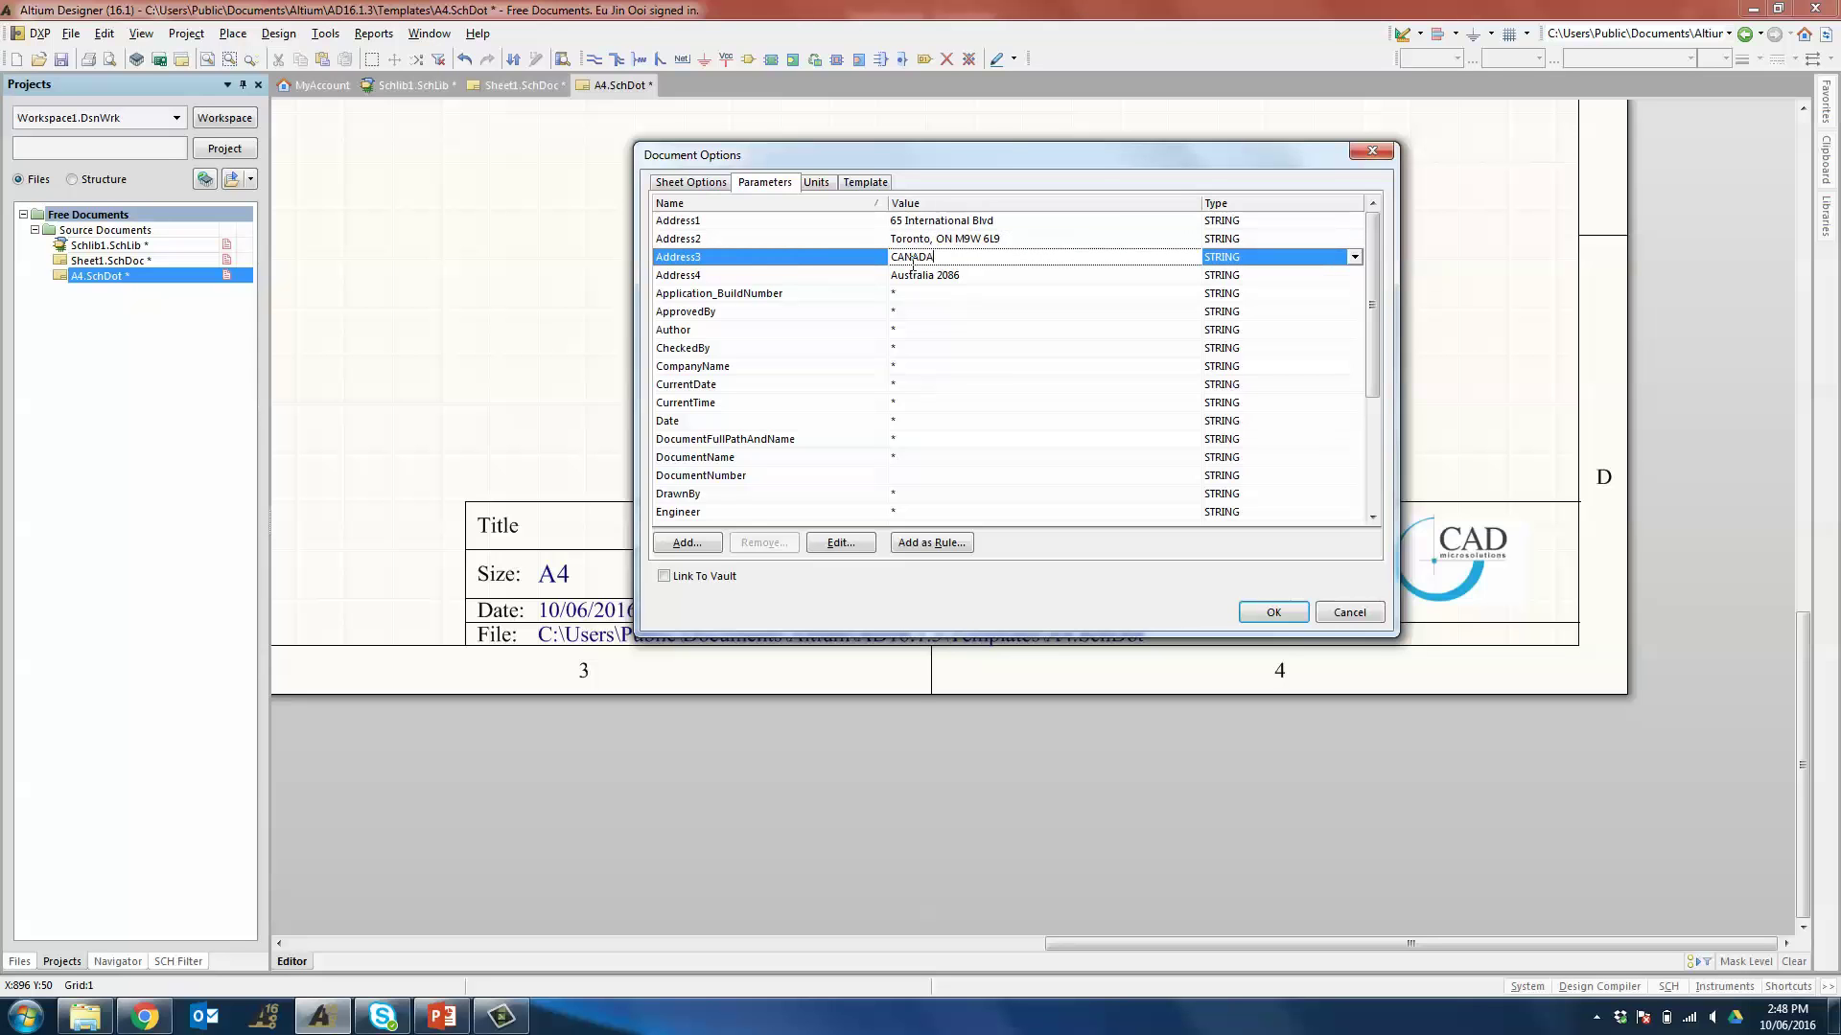
pyautogui.click(916, 275)
pyautogui.press('Delete')
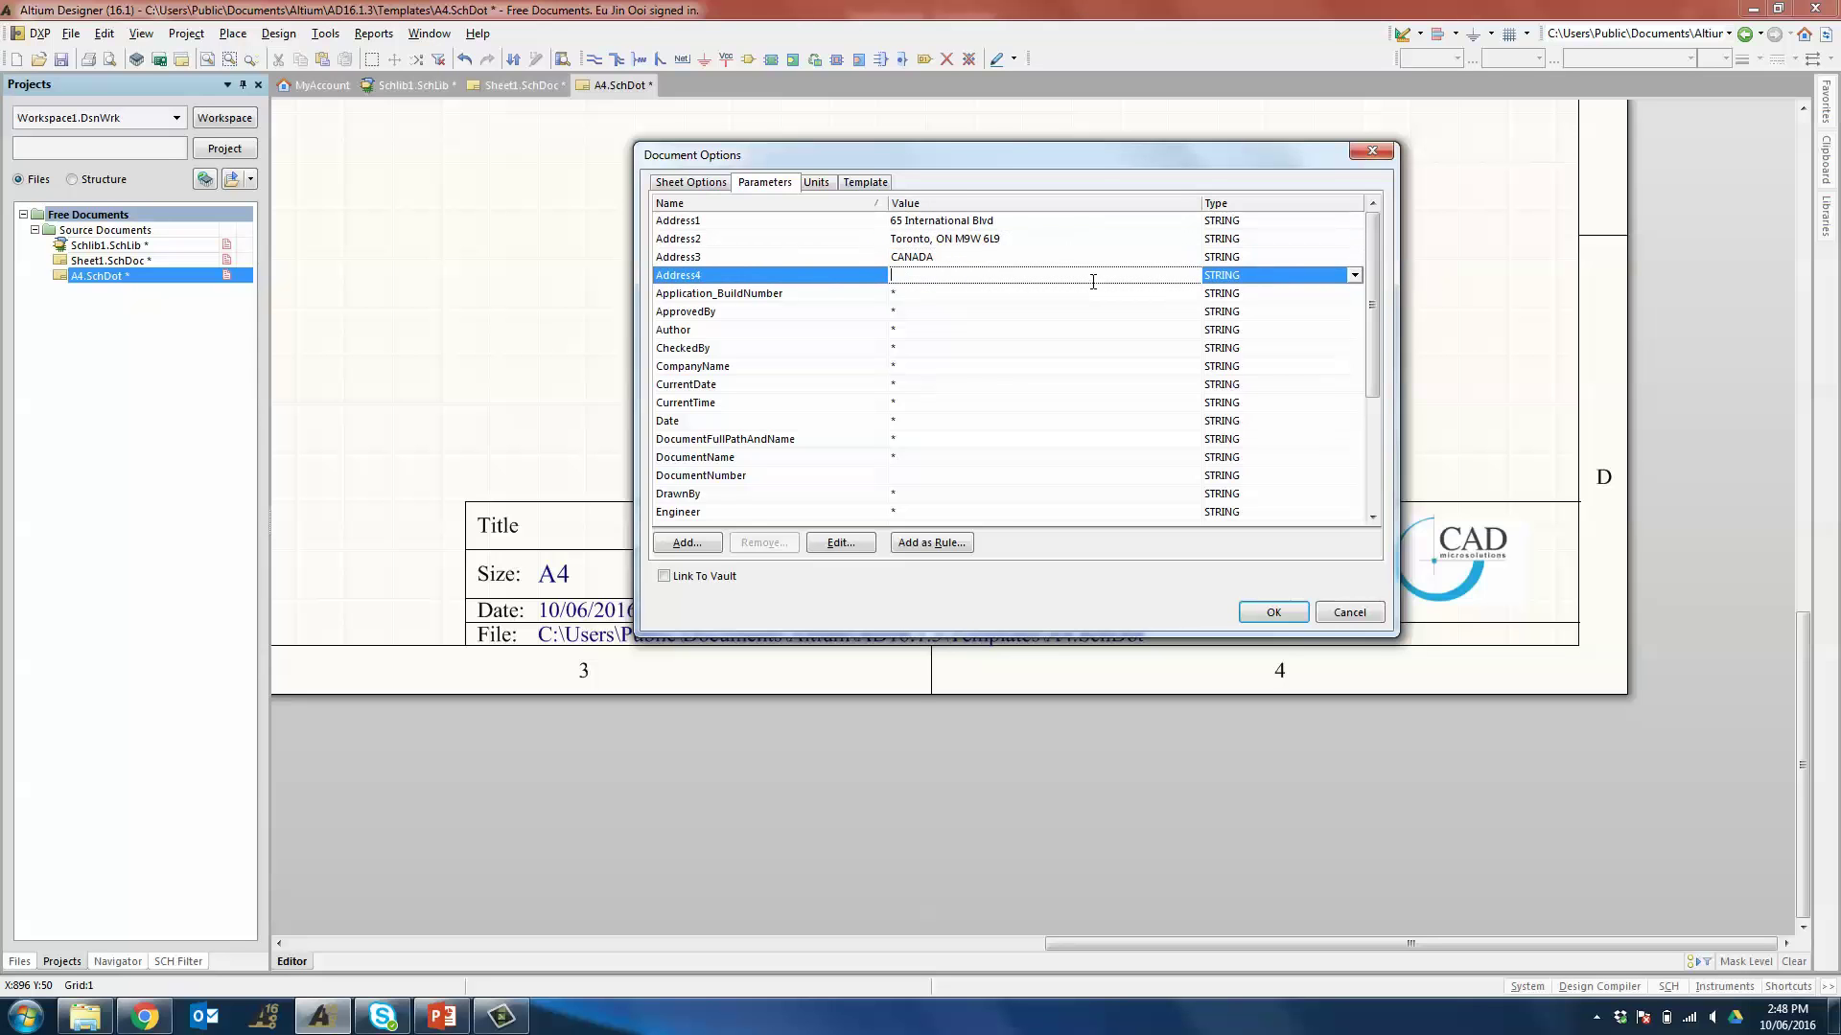
# - Set the template's Organization parameter to CAD MicroSolutions Inc. and apply the document options
pyautogui.click(782, 335)
pyautogui.scroll(-3, 898, 376)
pyautogui.click(913, 384)
pyautogui.write('CAD MicroSolutions Inc.')
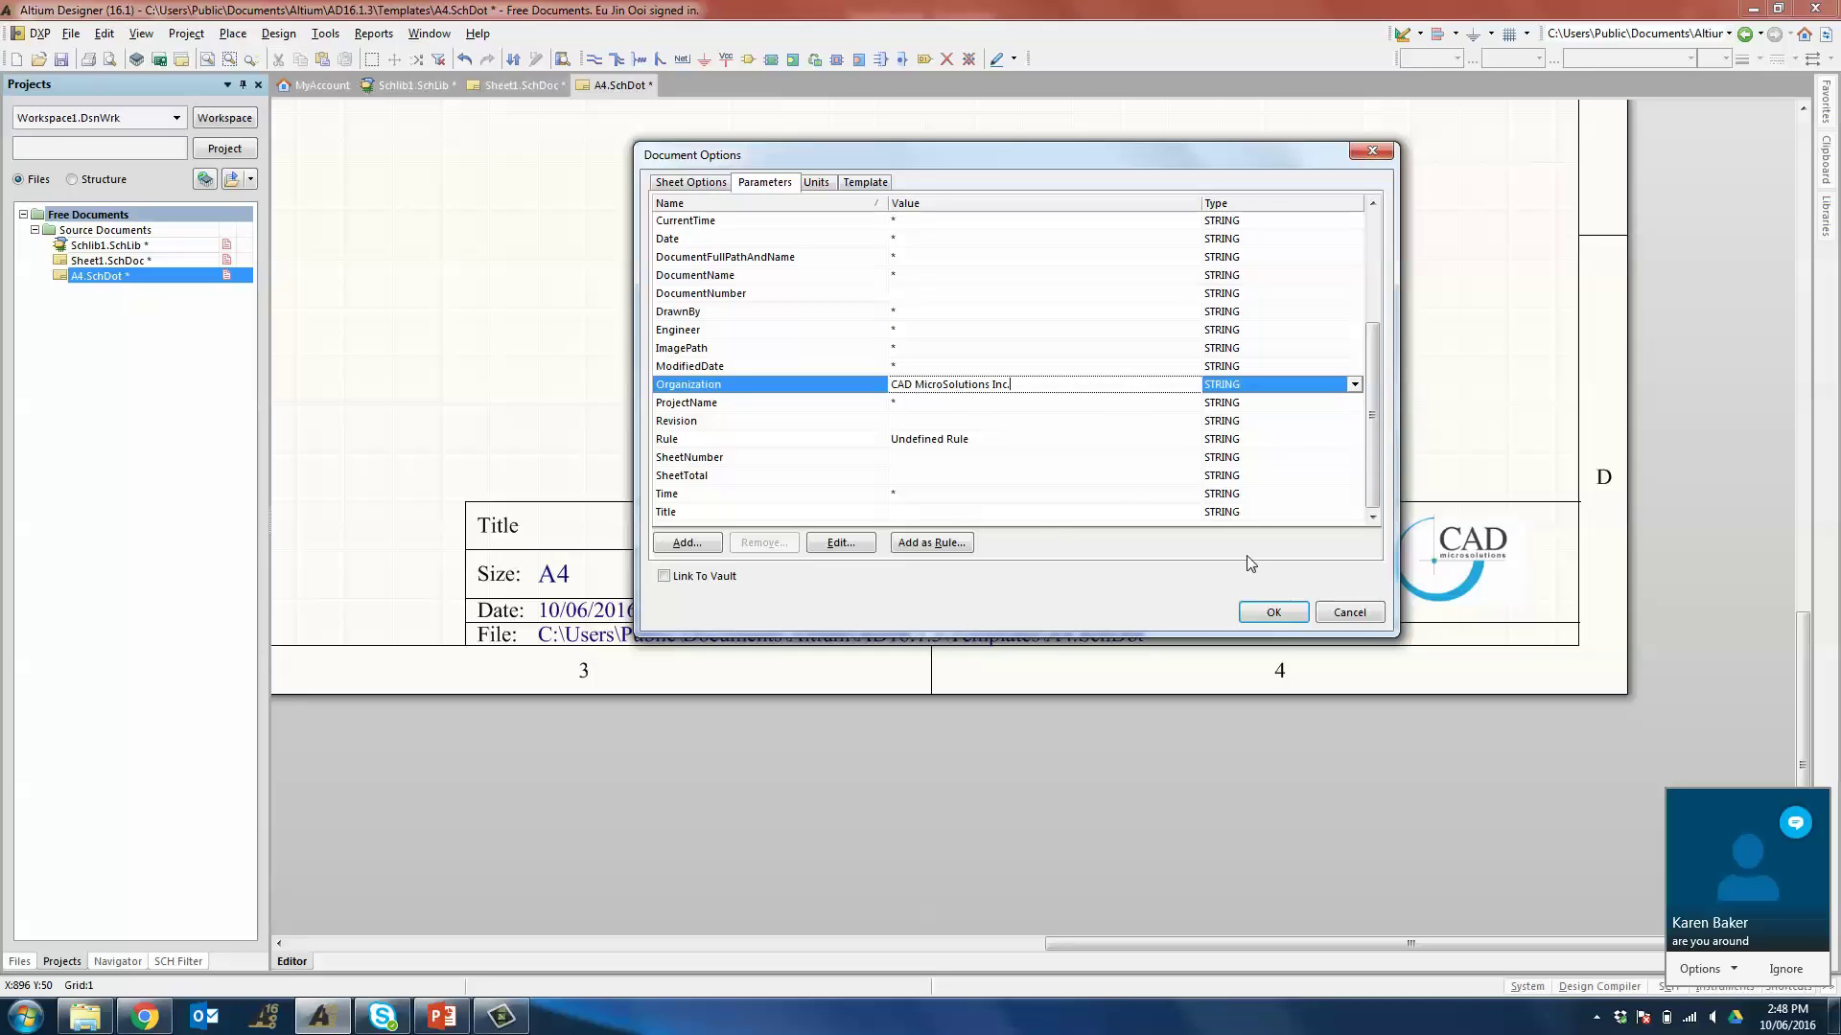
pyautogui.click(1274, 614)
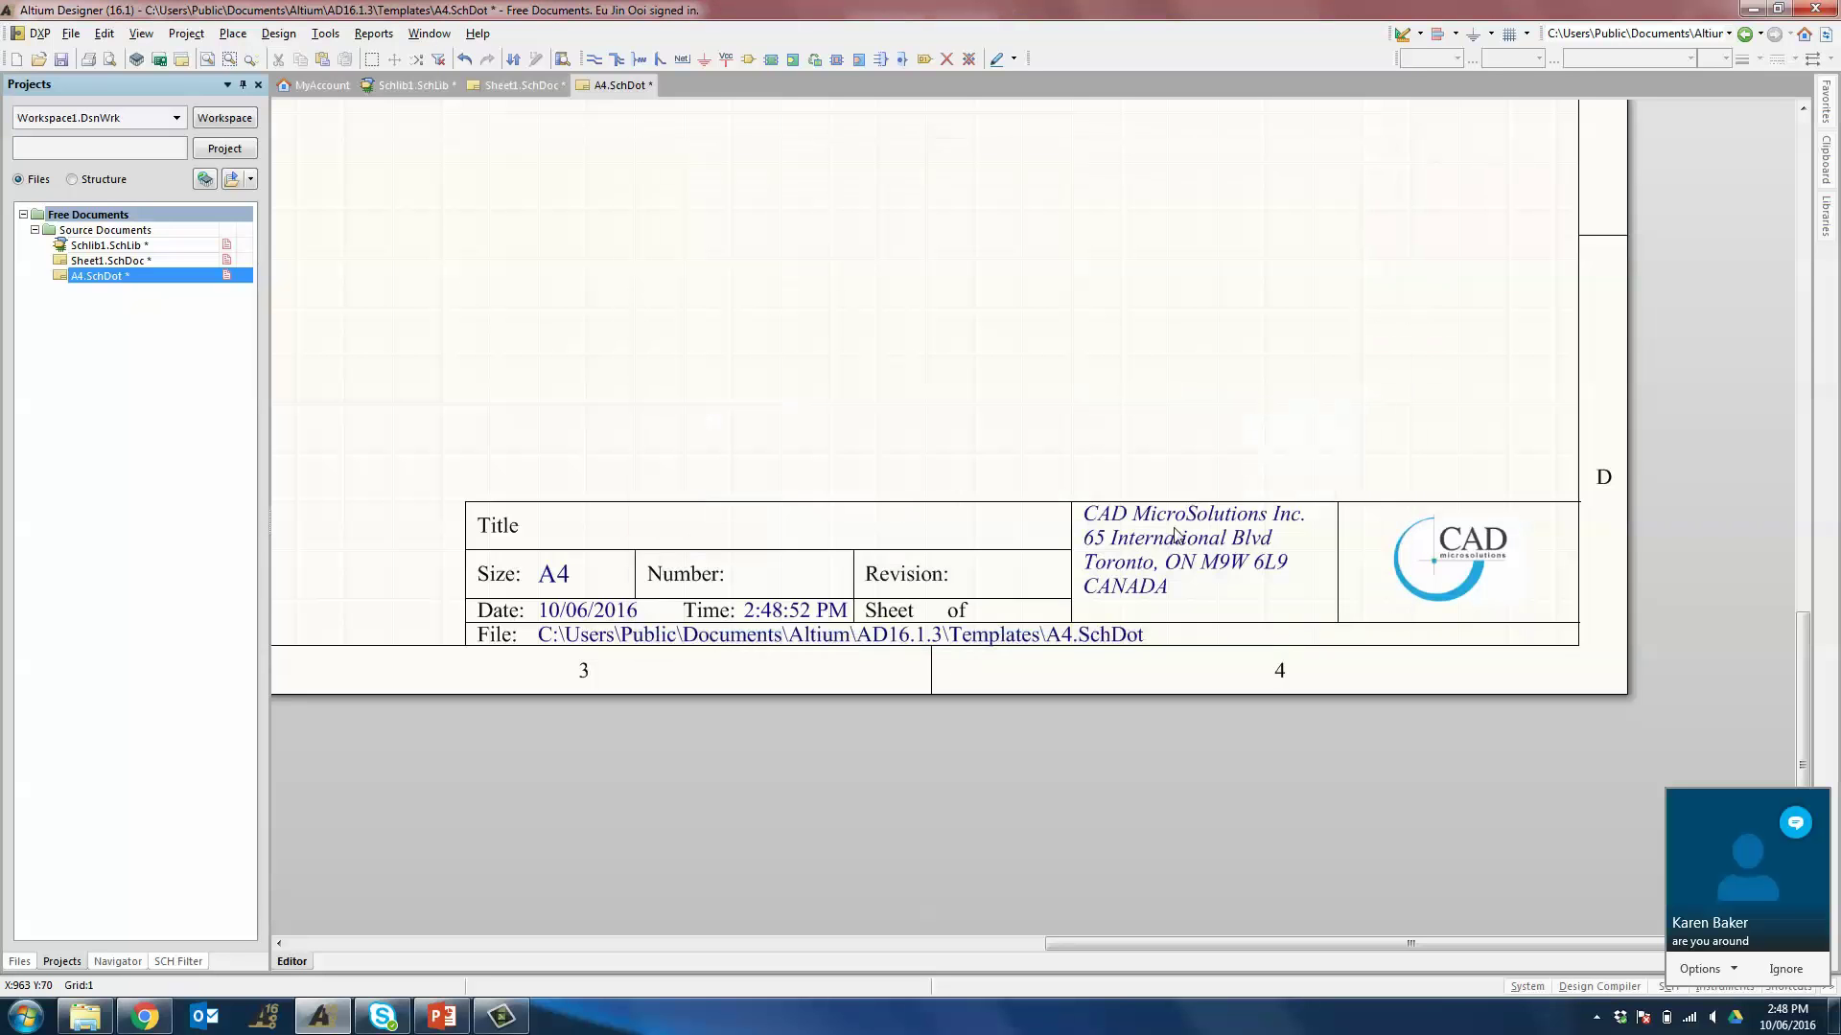
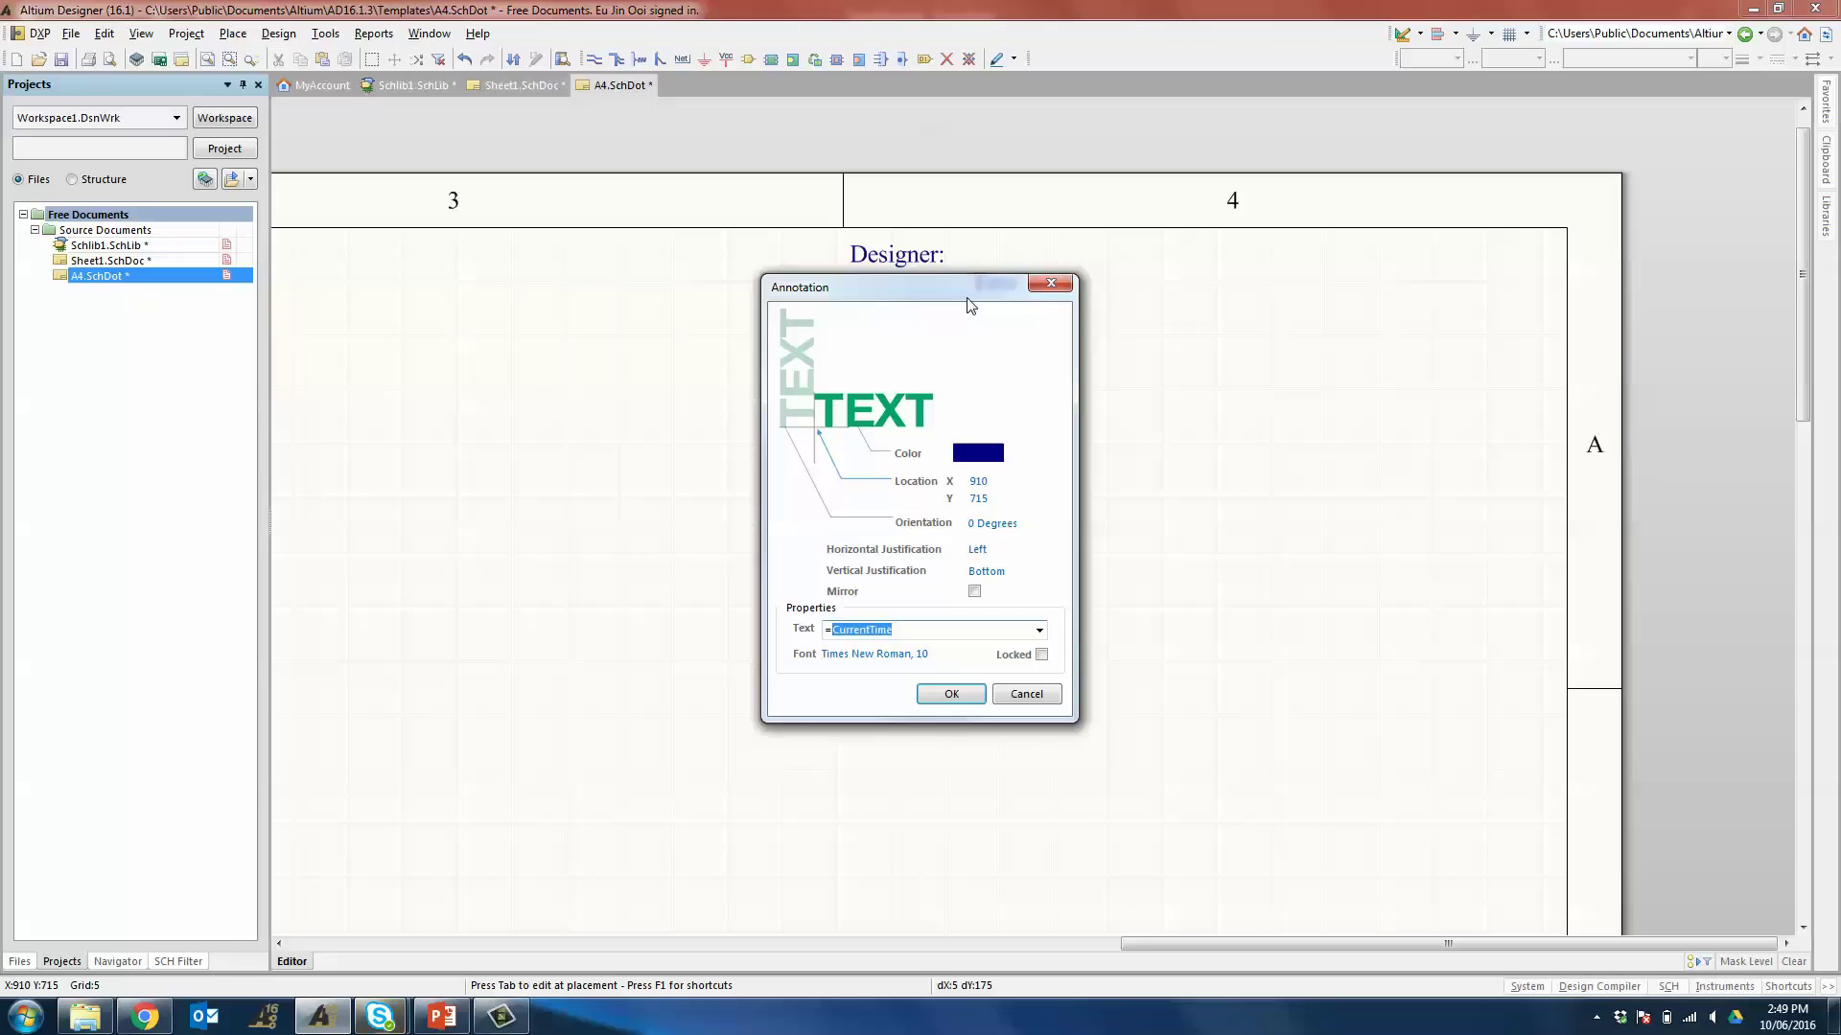
# - Place the special text string =Designer right after the "Designer:" label at the top of the sheet
pyautogui.write('Designer')
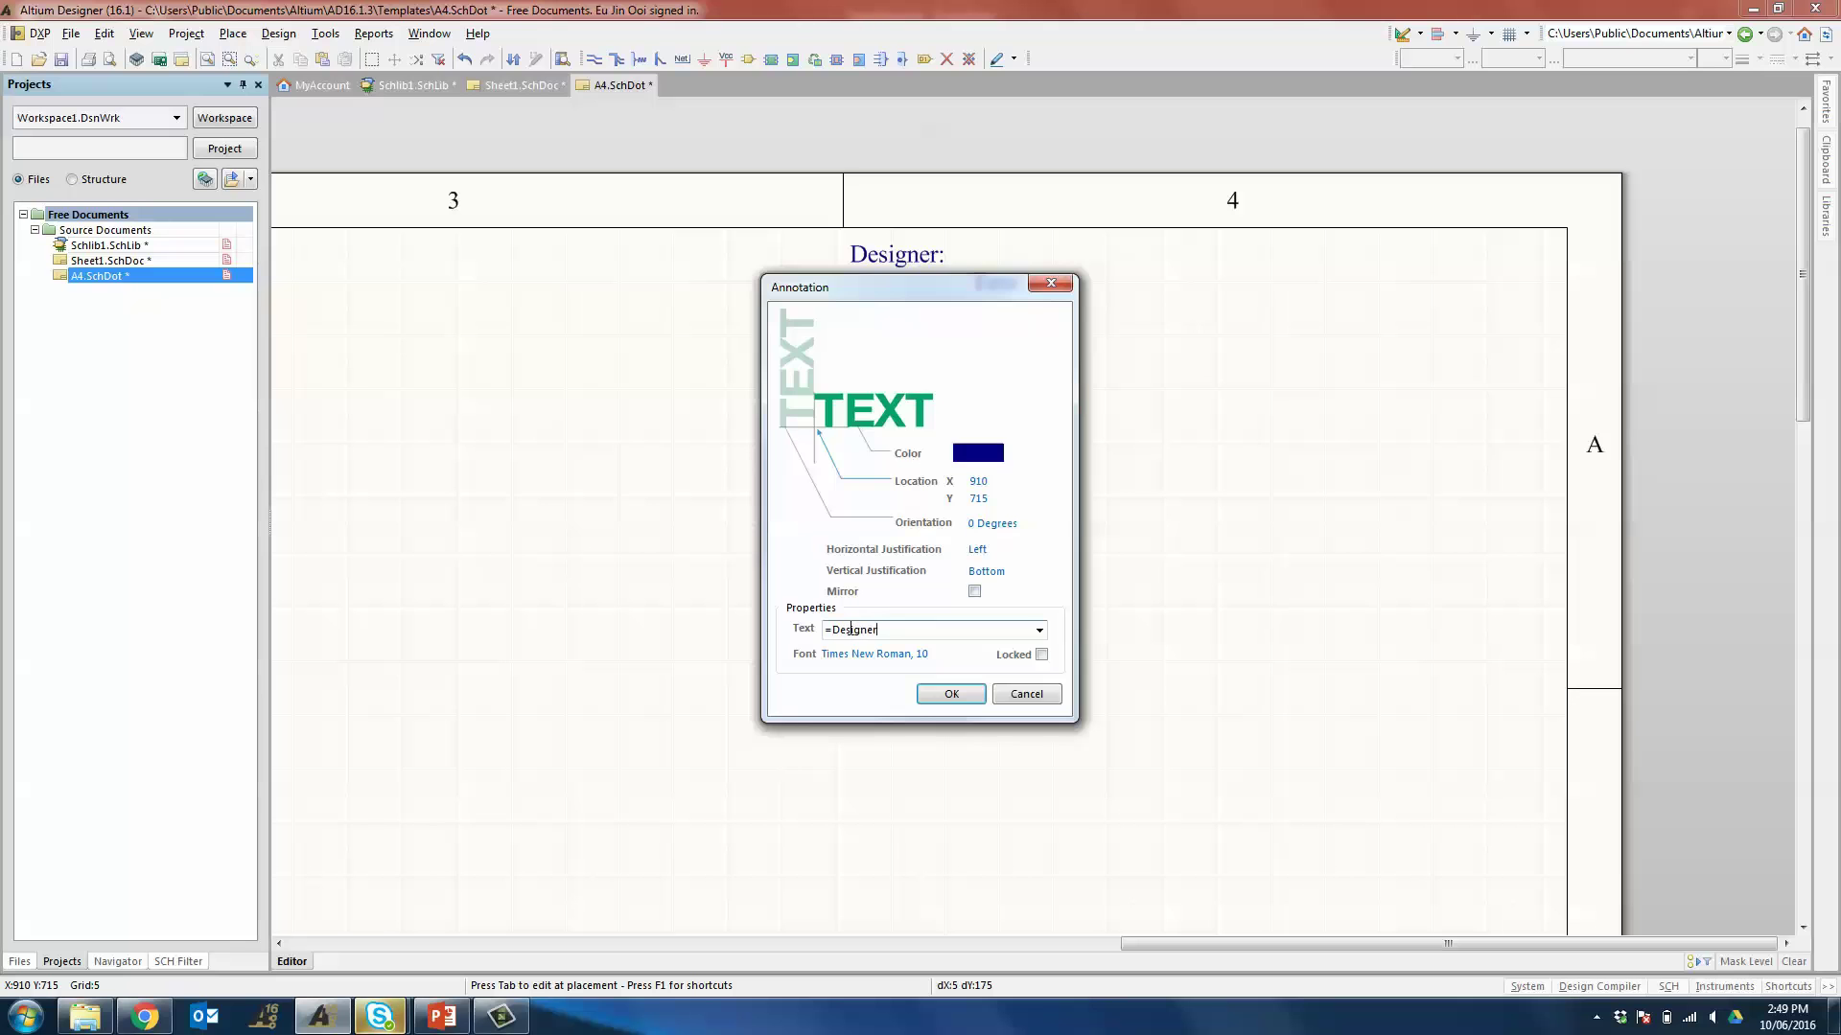
pyautogui.click(951, 694)
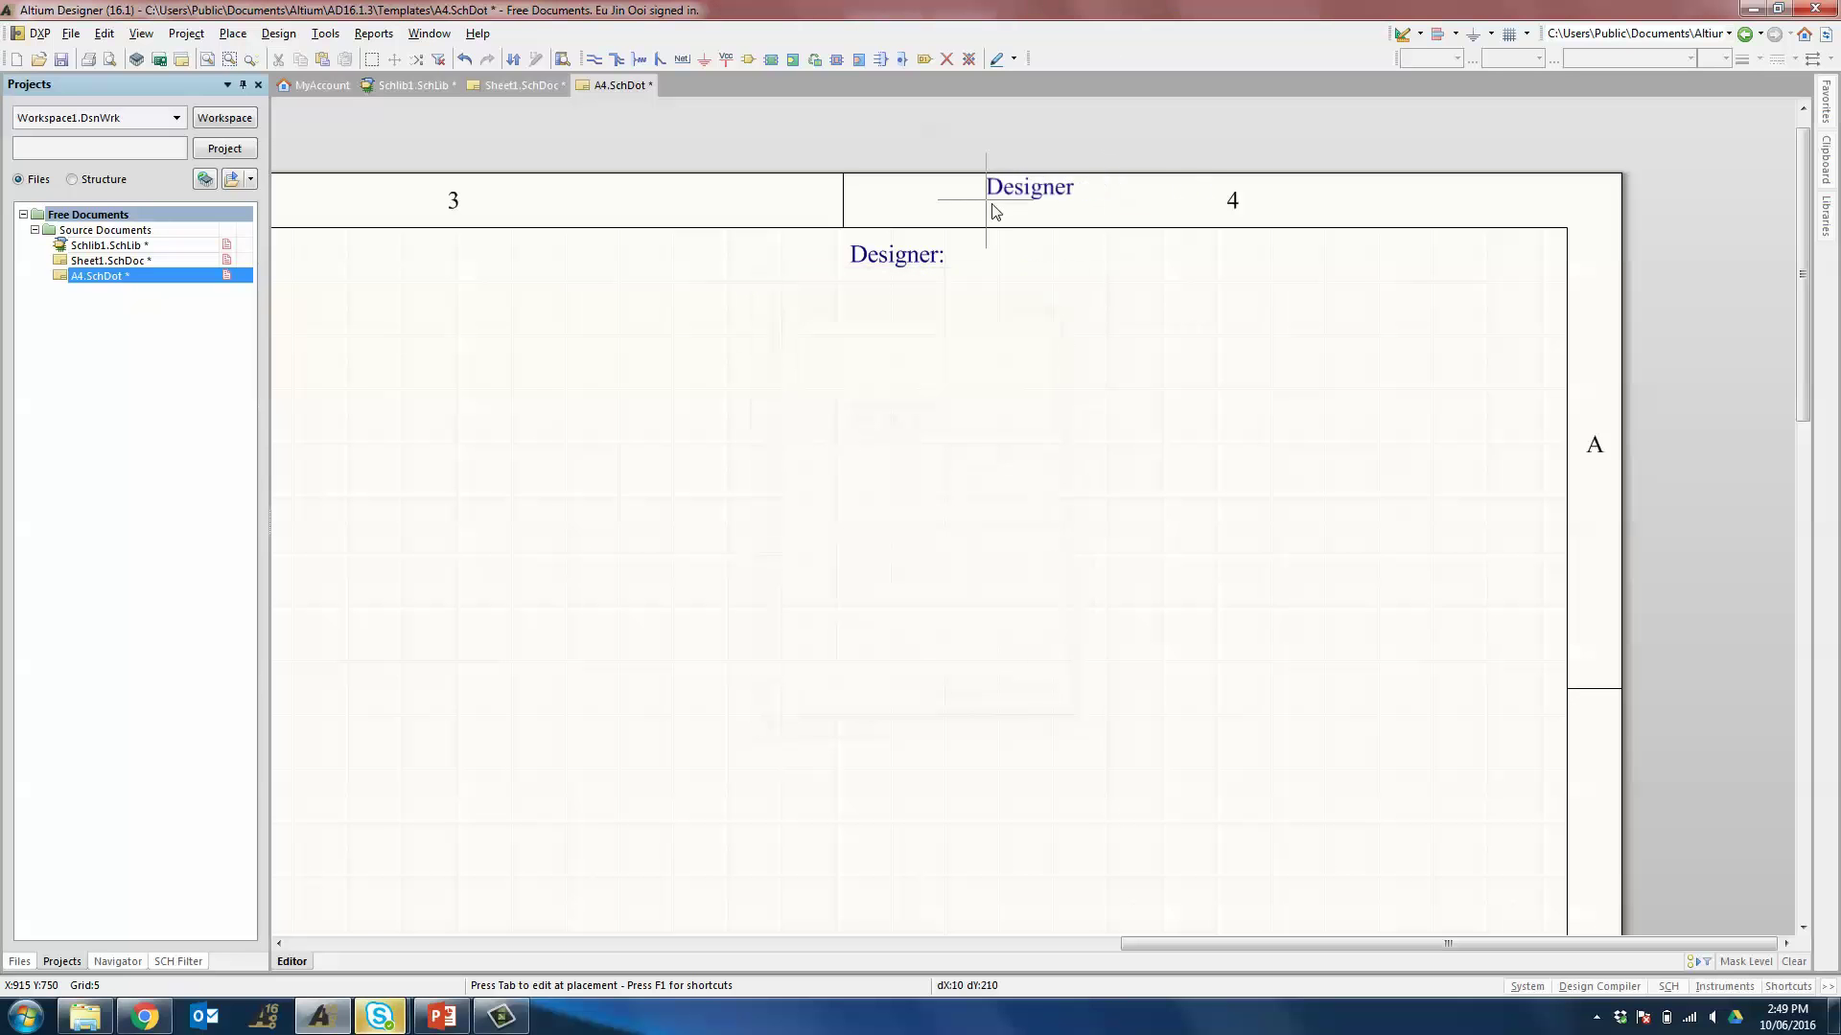
pyautogui.click(959, 267)
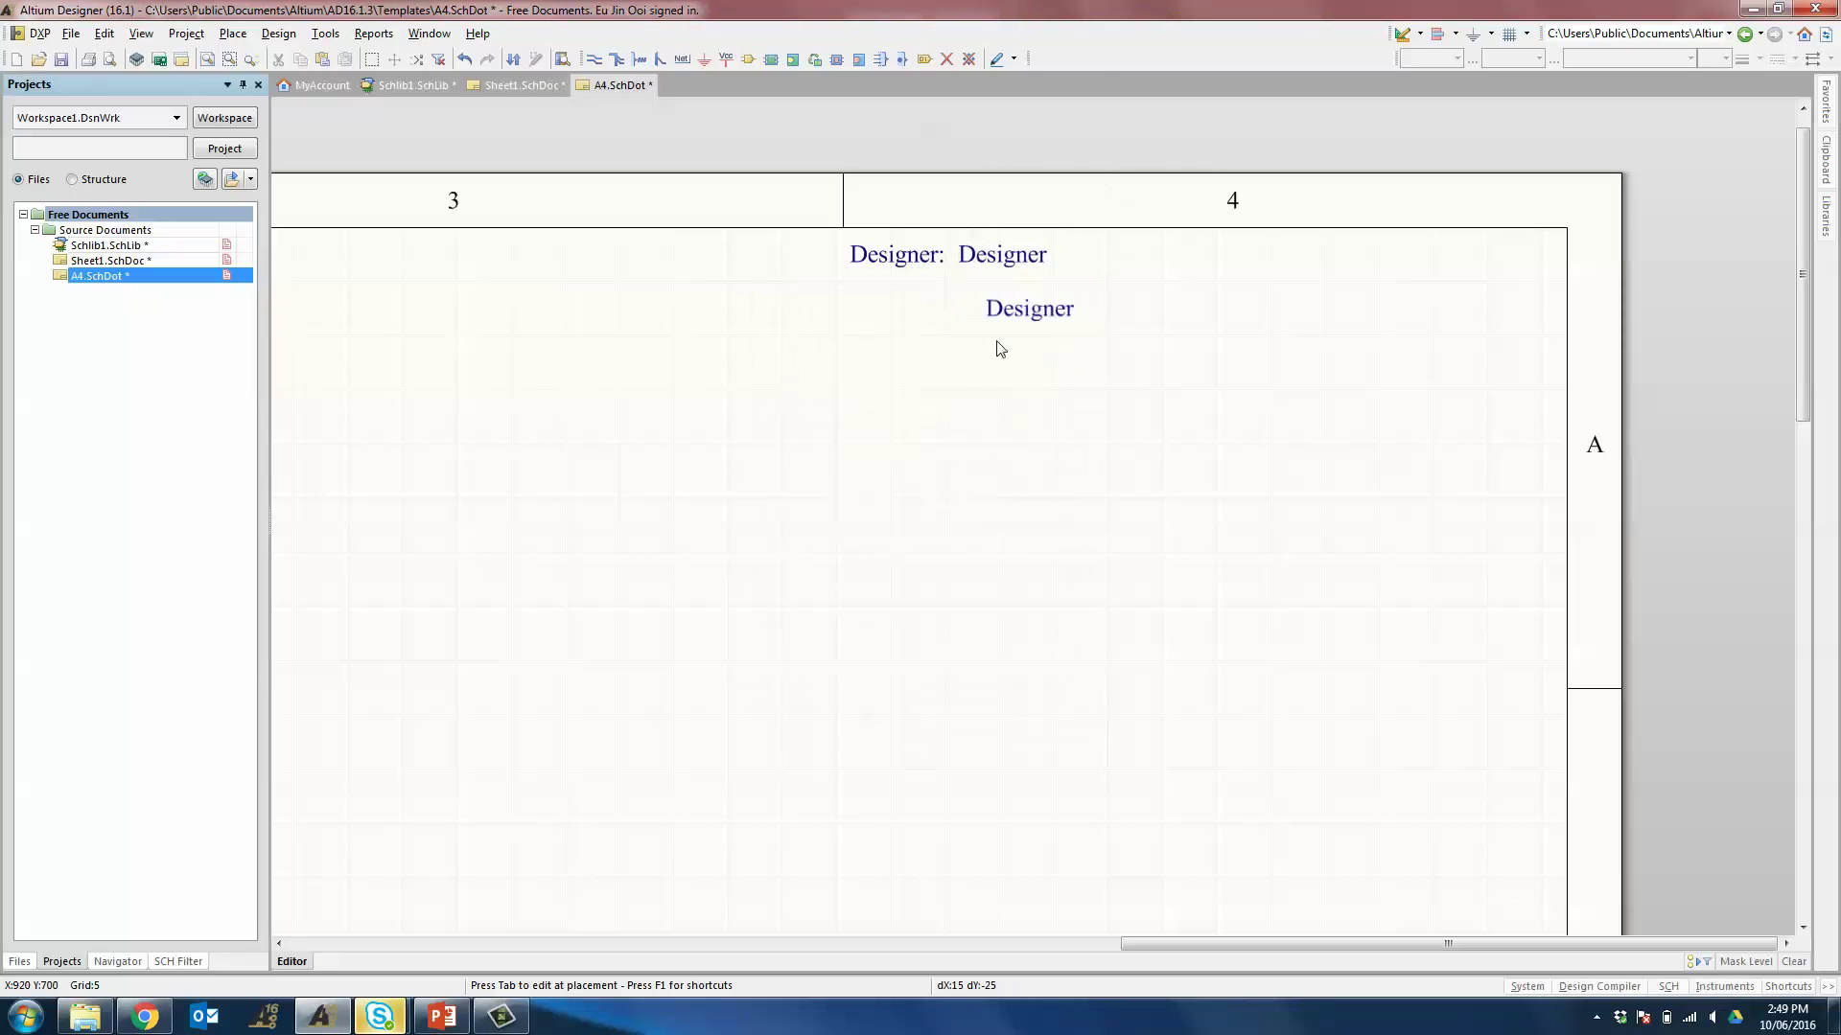
pyautogui.rightClick(974, 303)
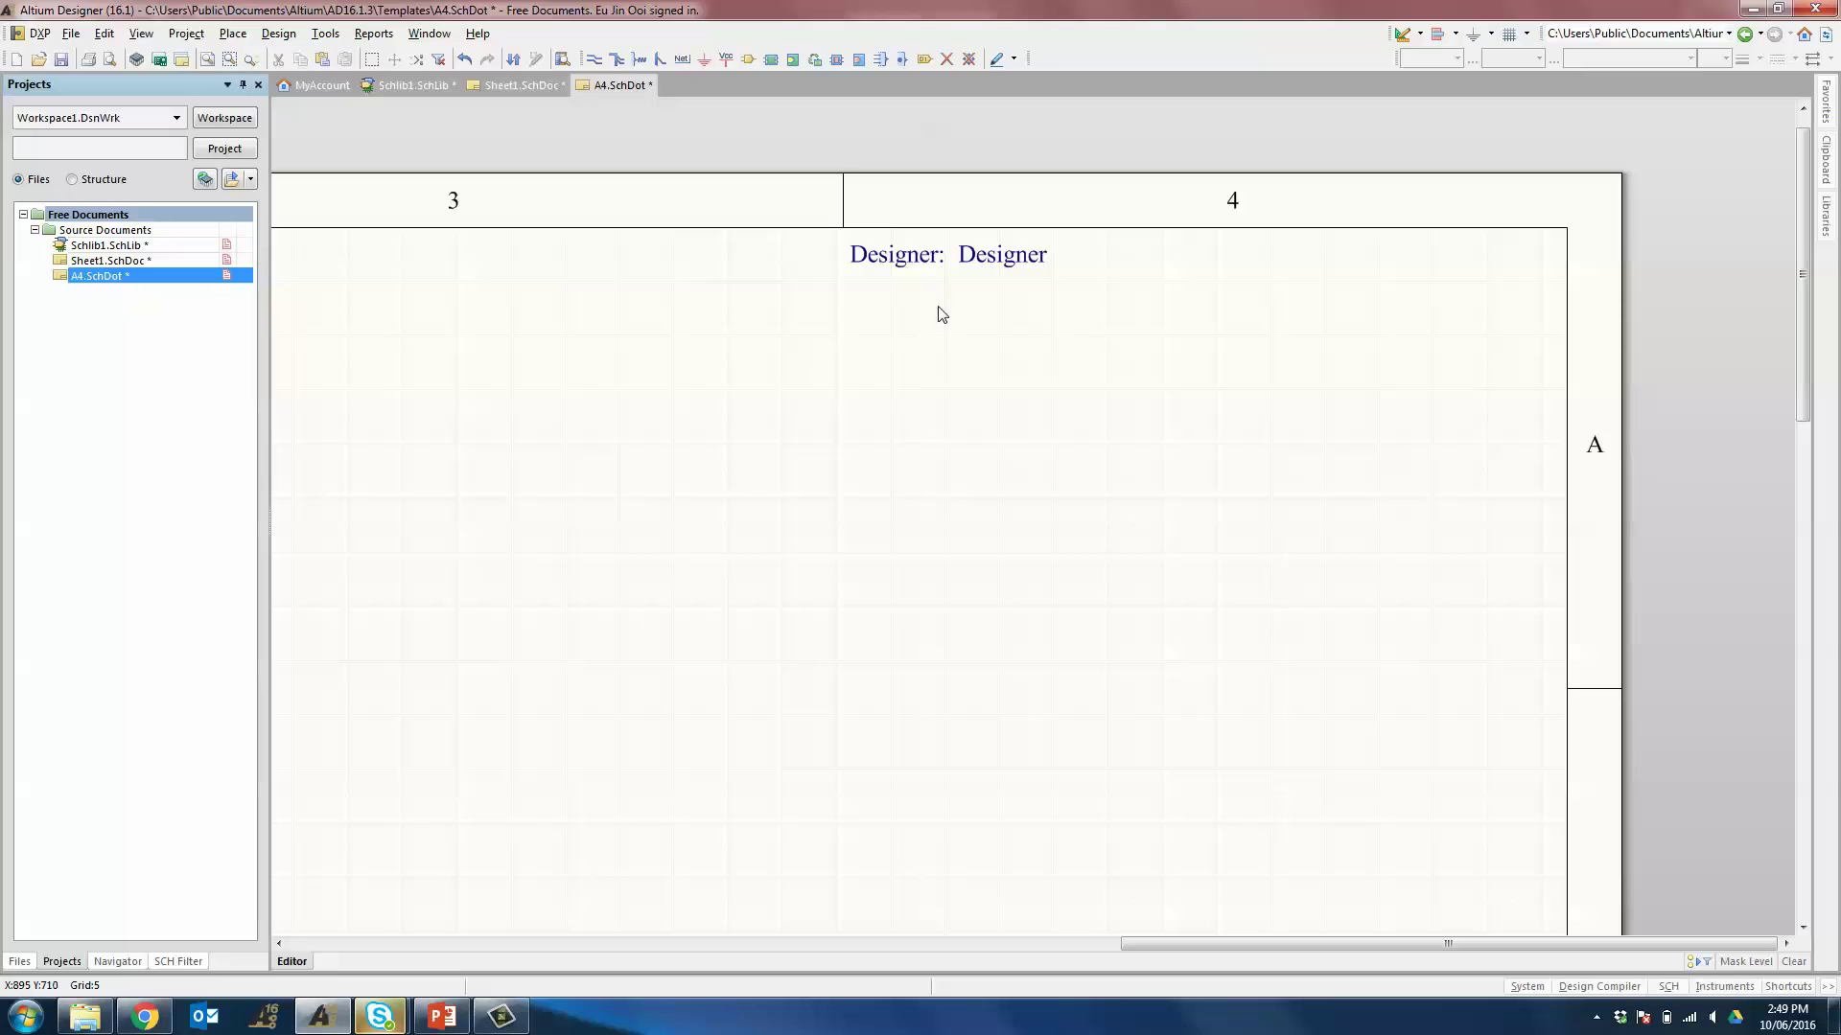
# - Add a string document parameter named Designer with the value * to the template and apply the document options
pyautogui.rightClick(828, 366)
pyautogui.moveTo(929, 707)
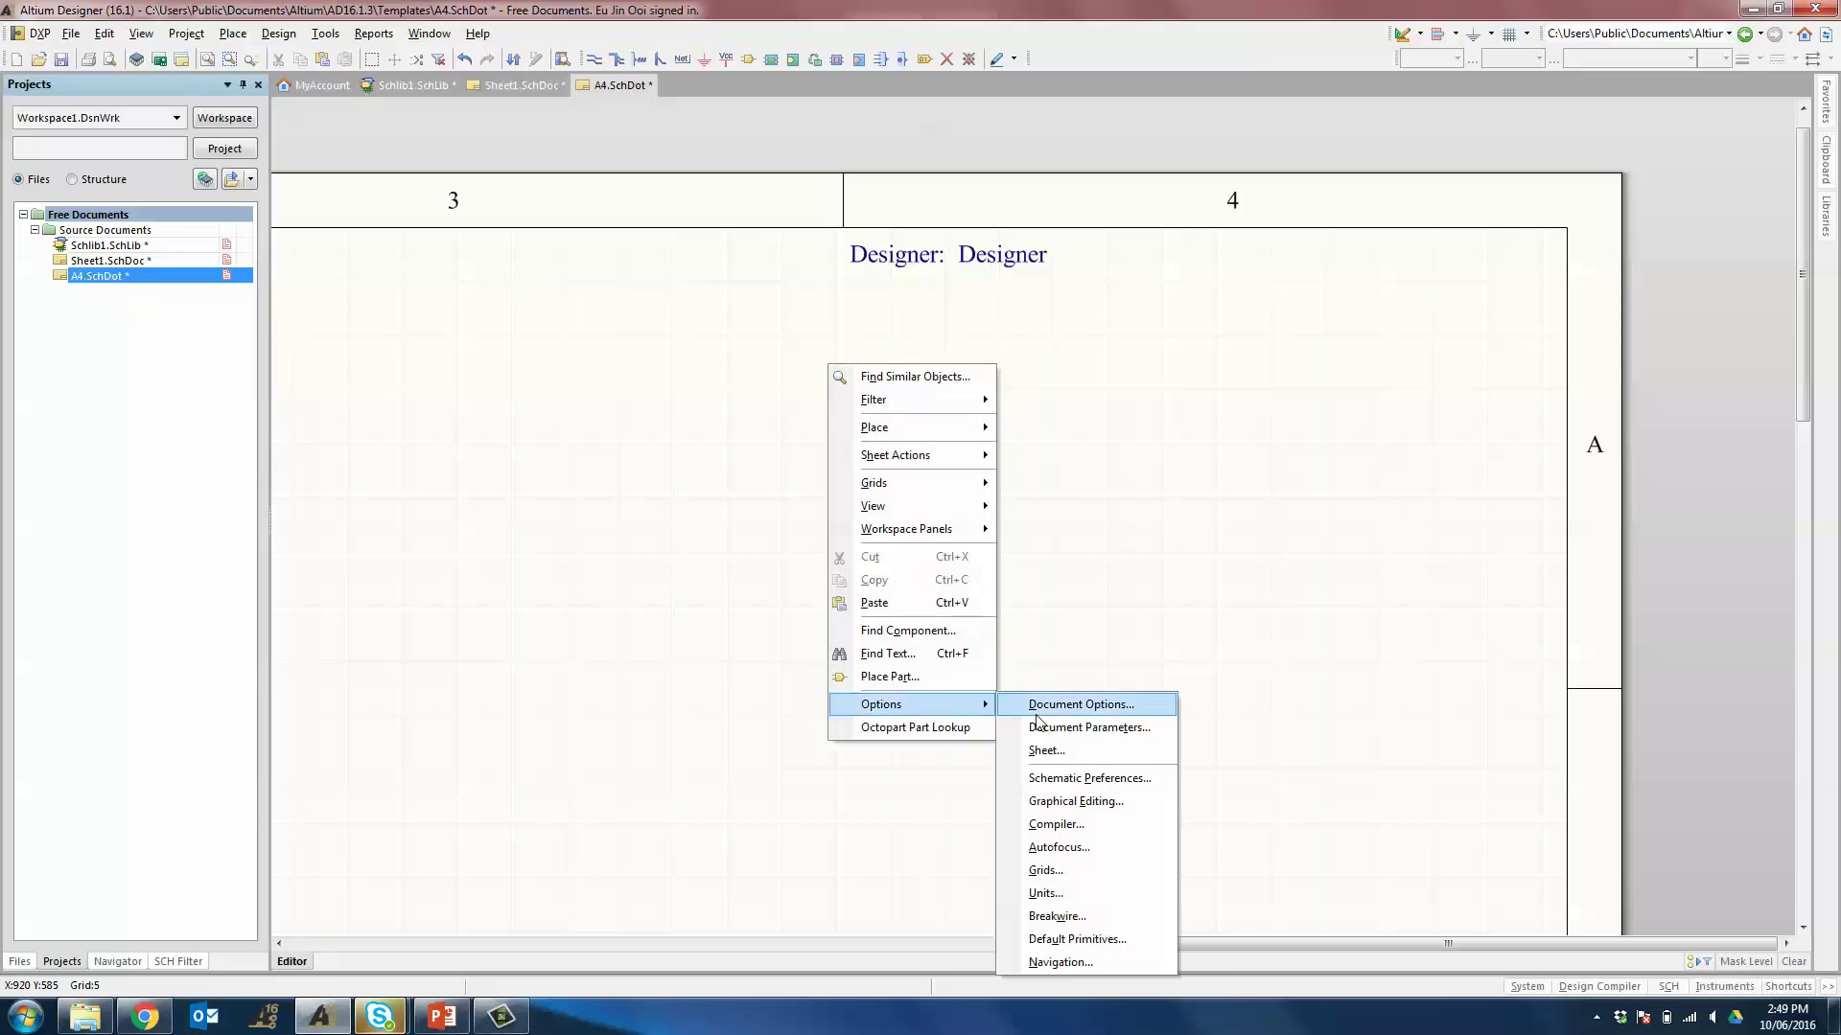
pyautogui.click(1045, 725)
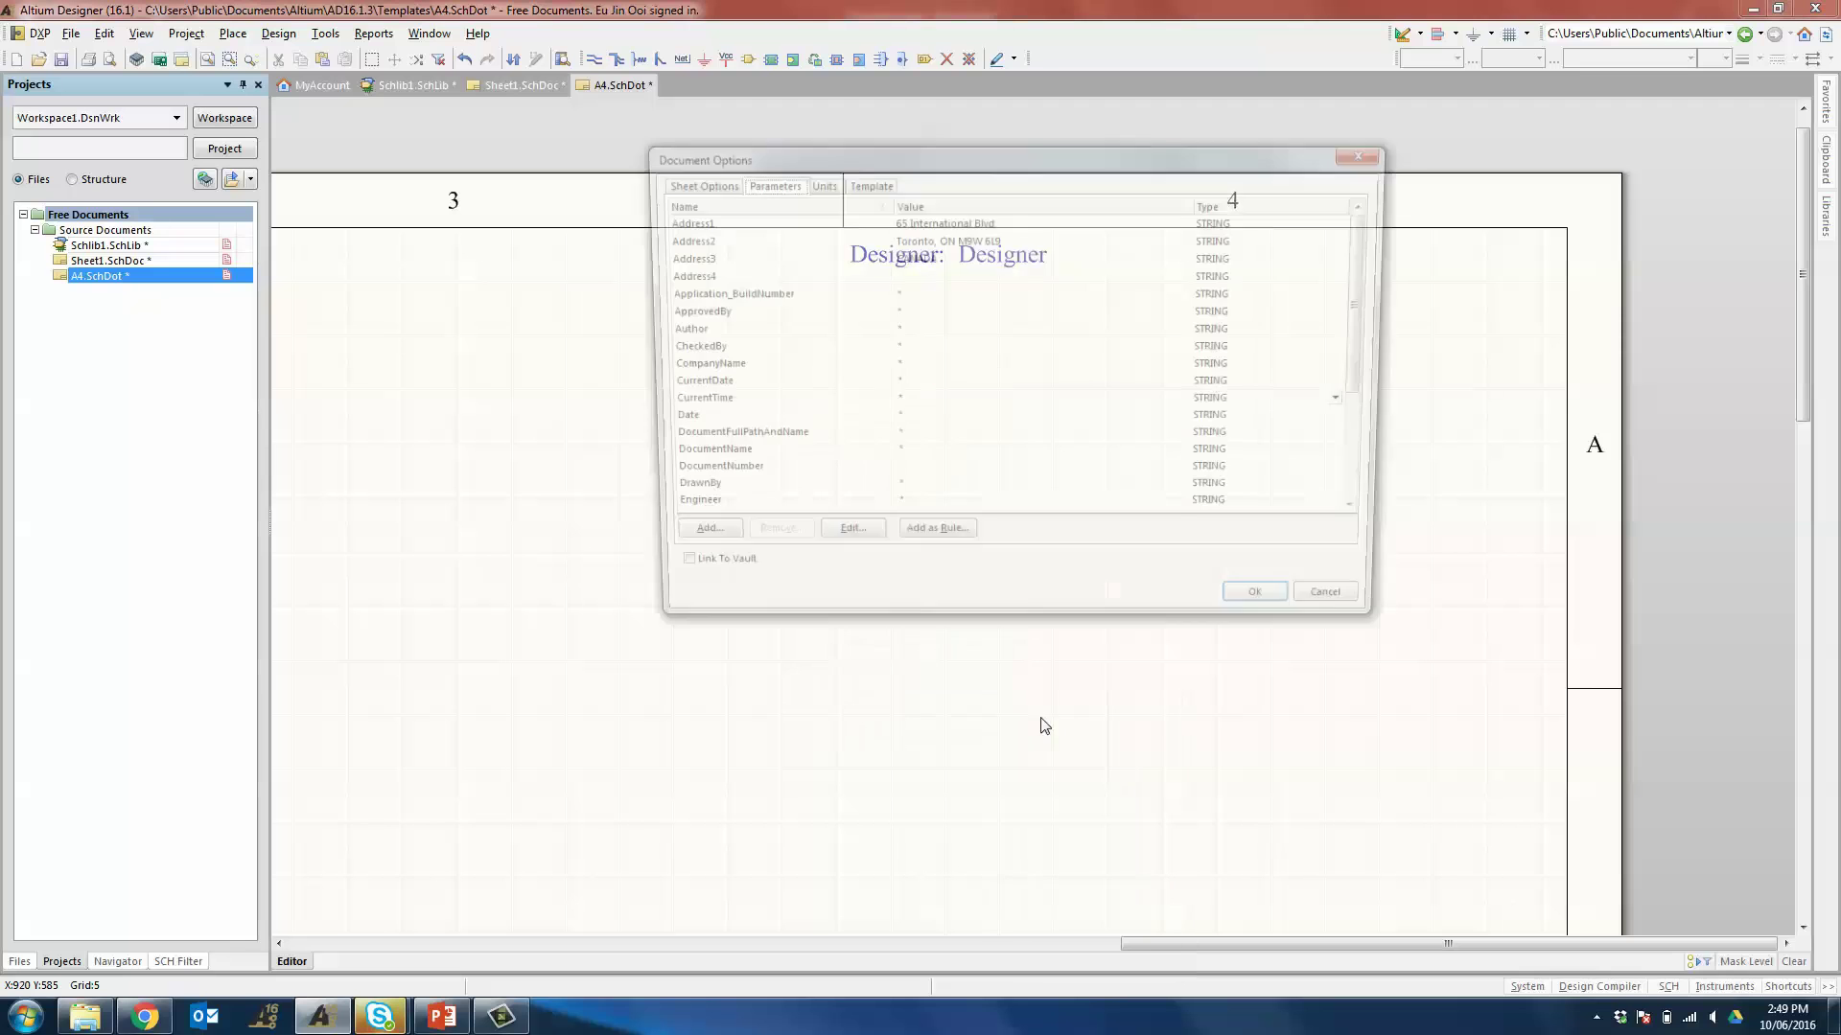
pyautogui.click(686, 542)
pyautogui.write('Des')
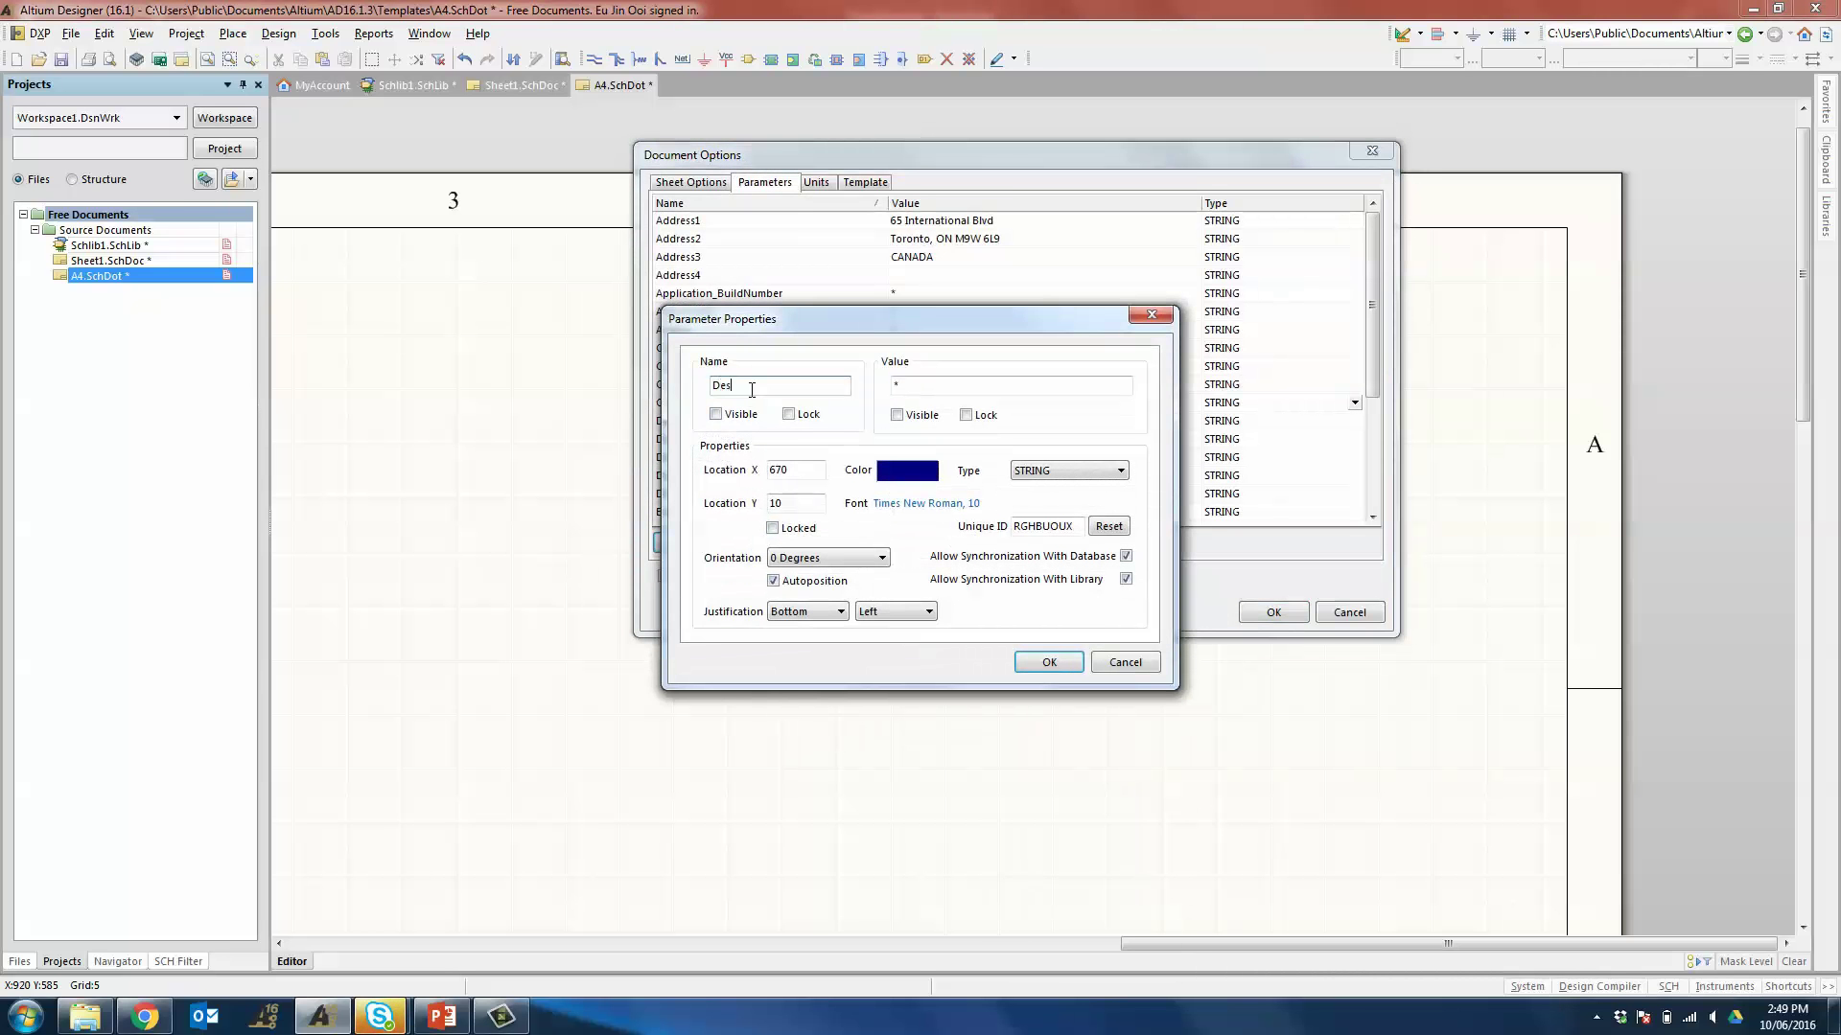
pyautogui.write('igner')
pyautogui.click(914, 384)
pyautogui.doubleClick(919, 386)
pyautogui.click(902, 387)
pyautogui.click(1072, 660)
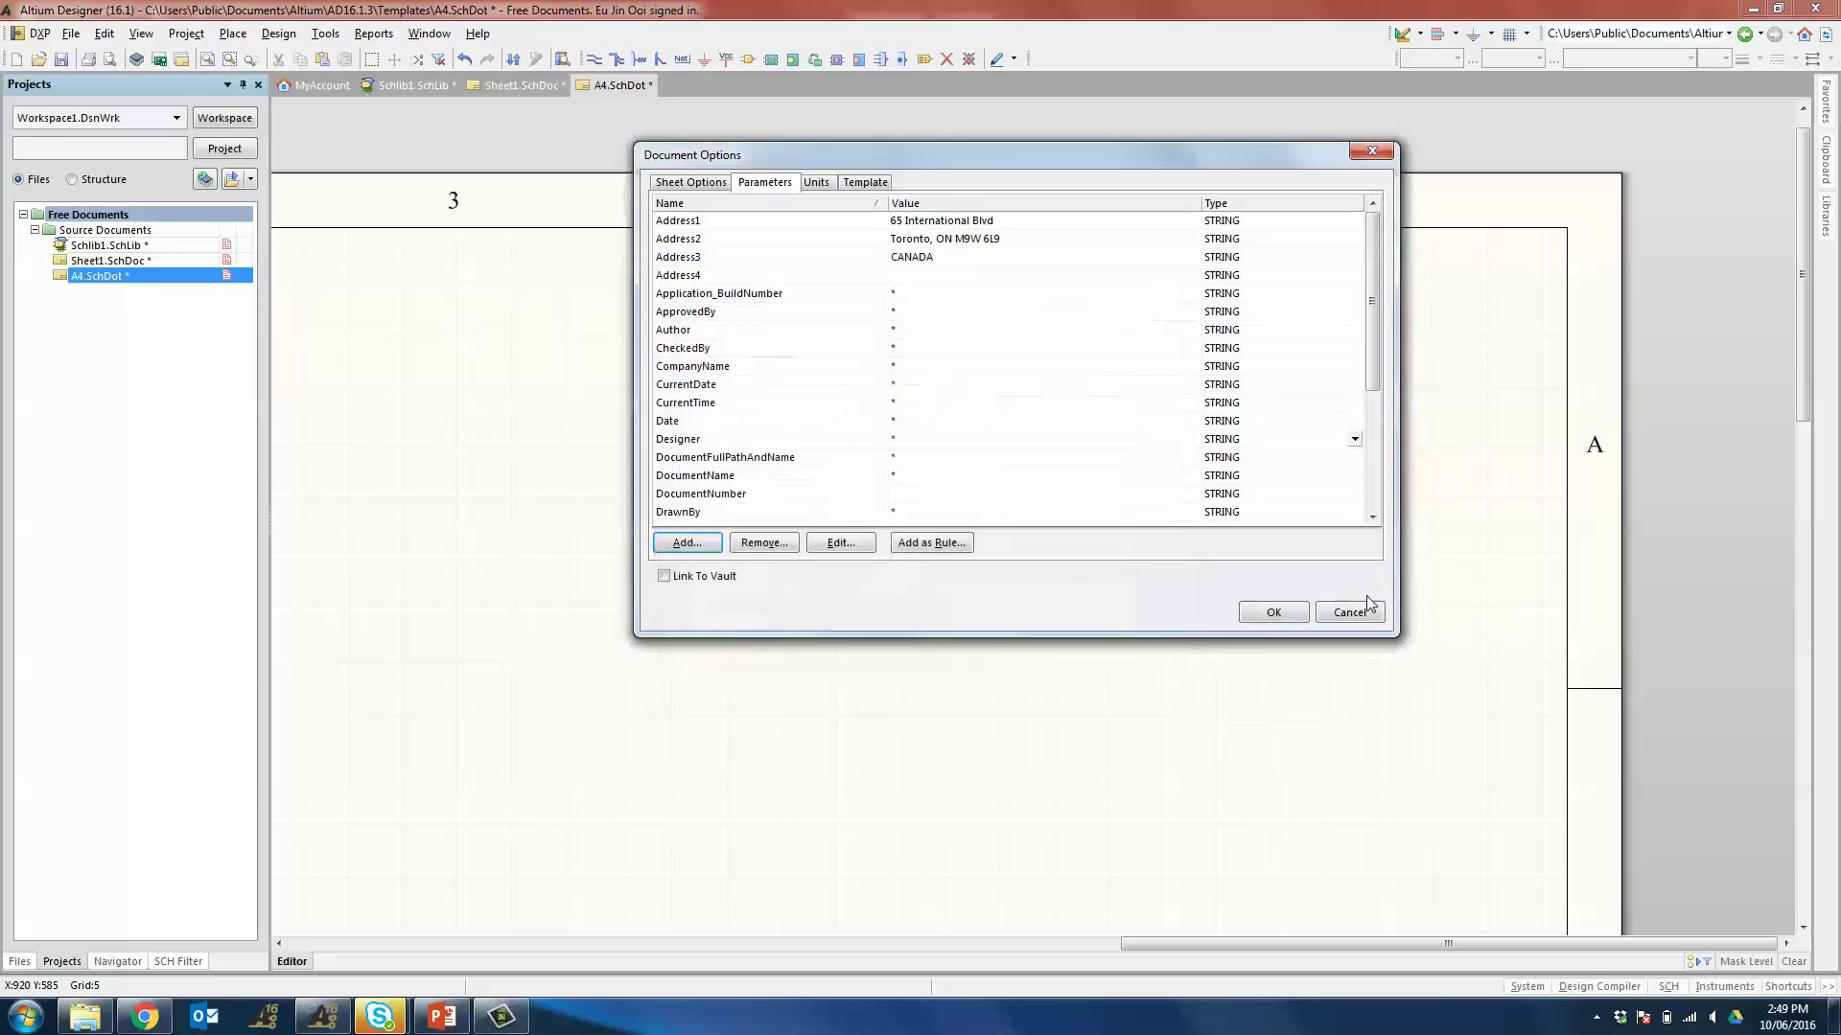
pyautogui.click(1303, 616)
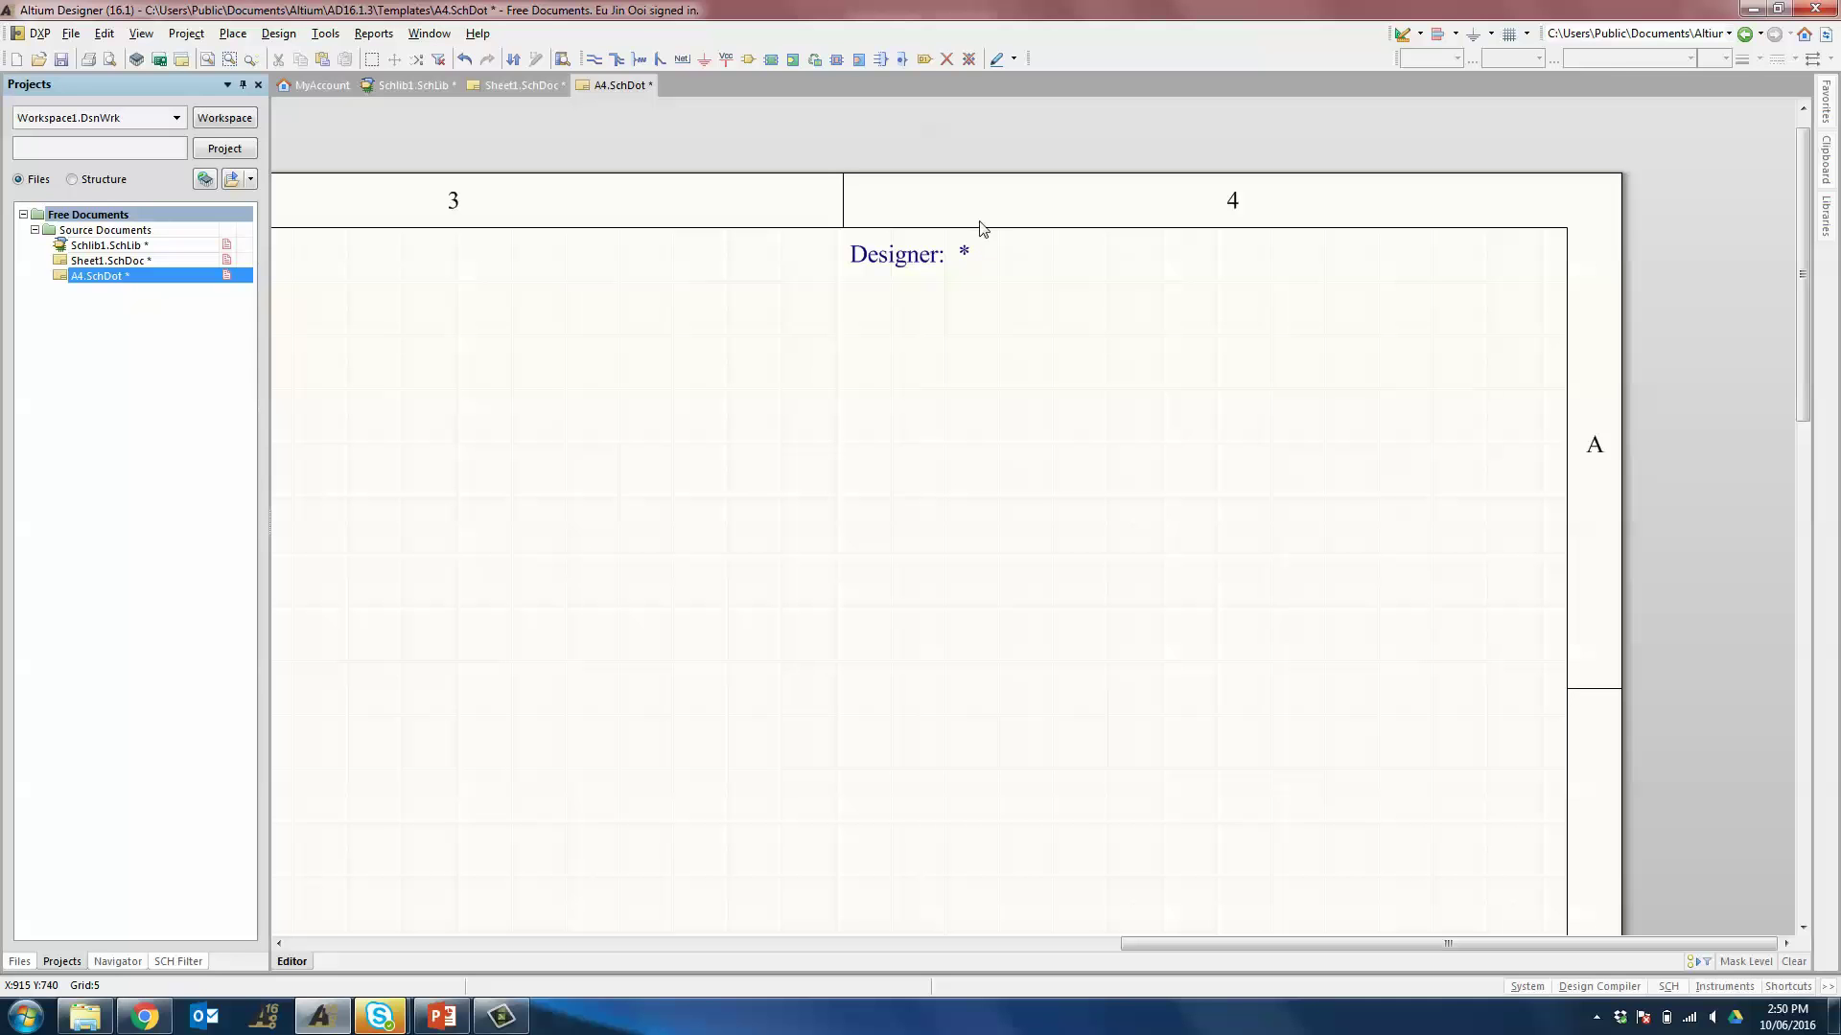
# - Save the template as A4_CADMicro.SchDot in the Templates folder and close it
pyautogui.click(82, 39)
pyautogui.click(143, 236)
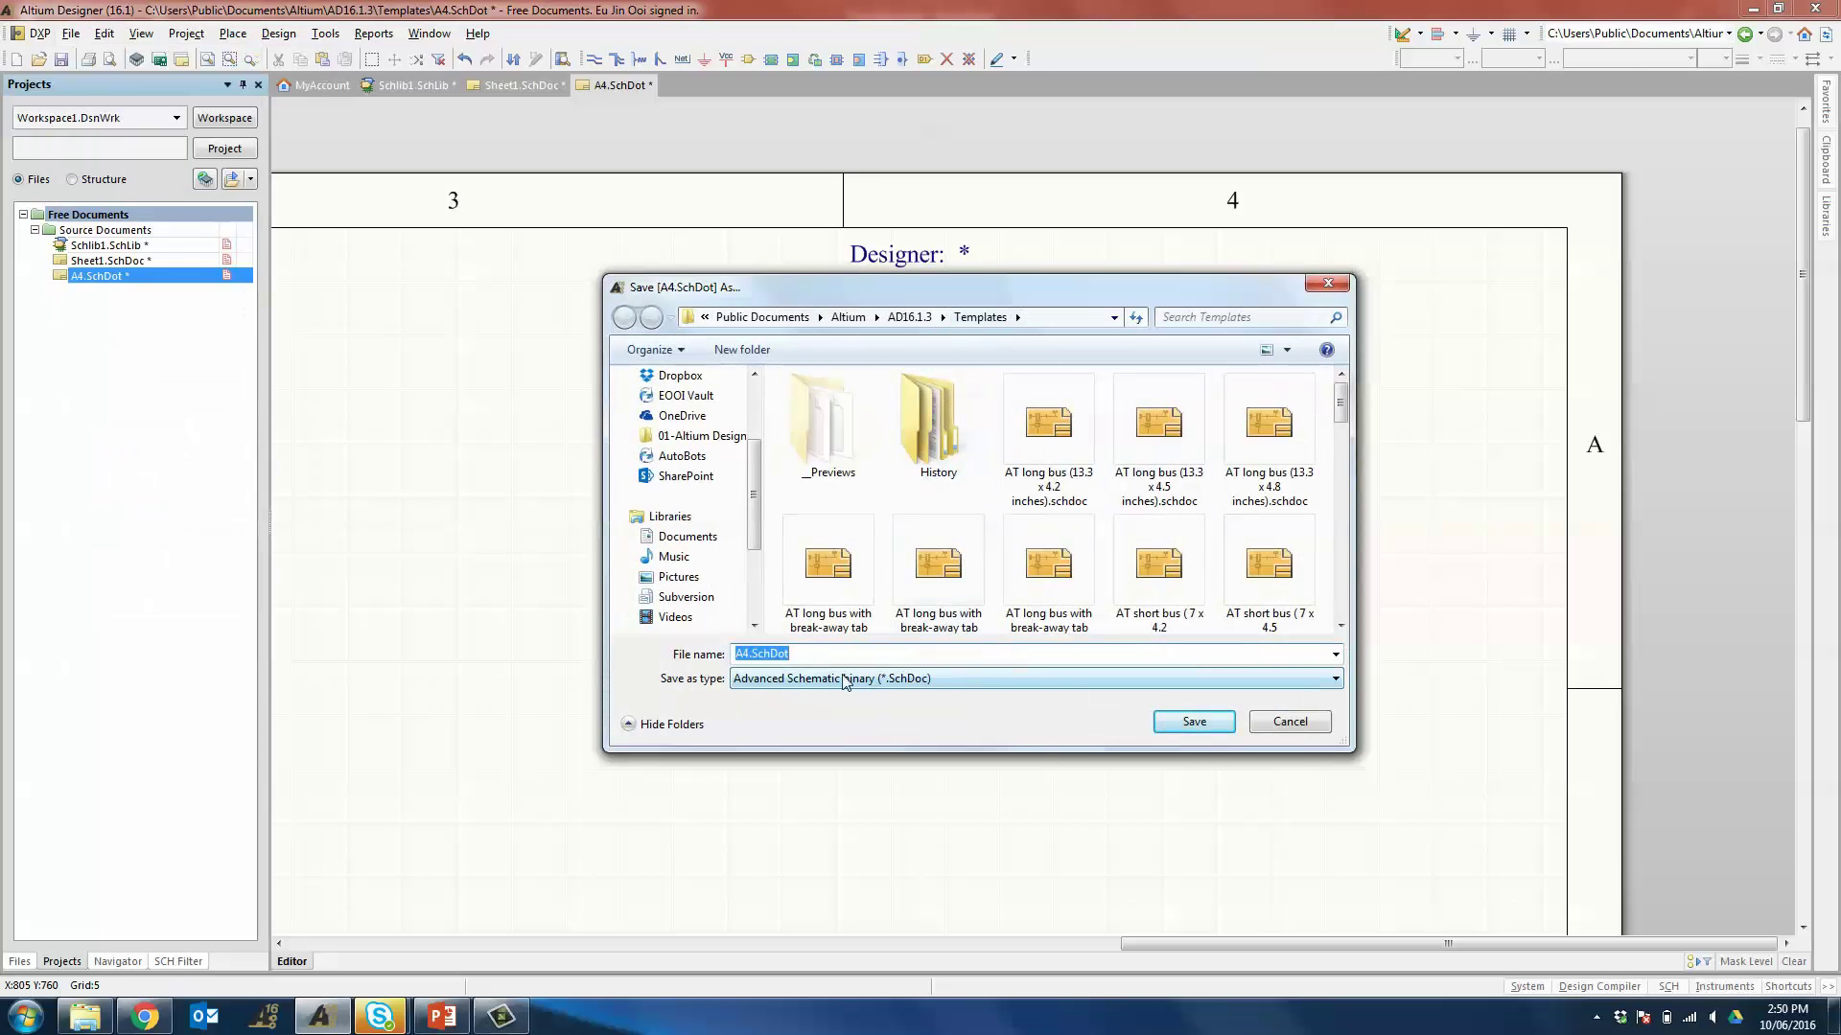
pyautogui.click(746, 657)
pyautogui.write('_CADMicro')
pyautogui.click(1218, 727)
pyautogui.rightClick(621, 88)
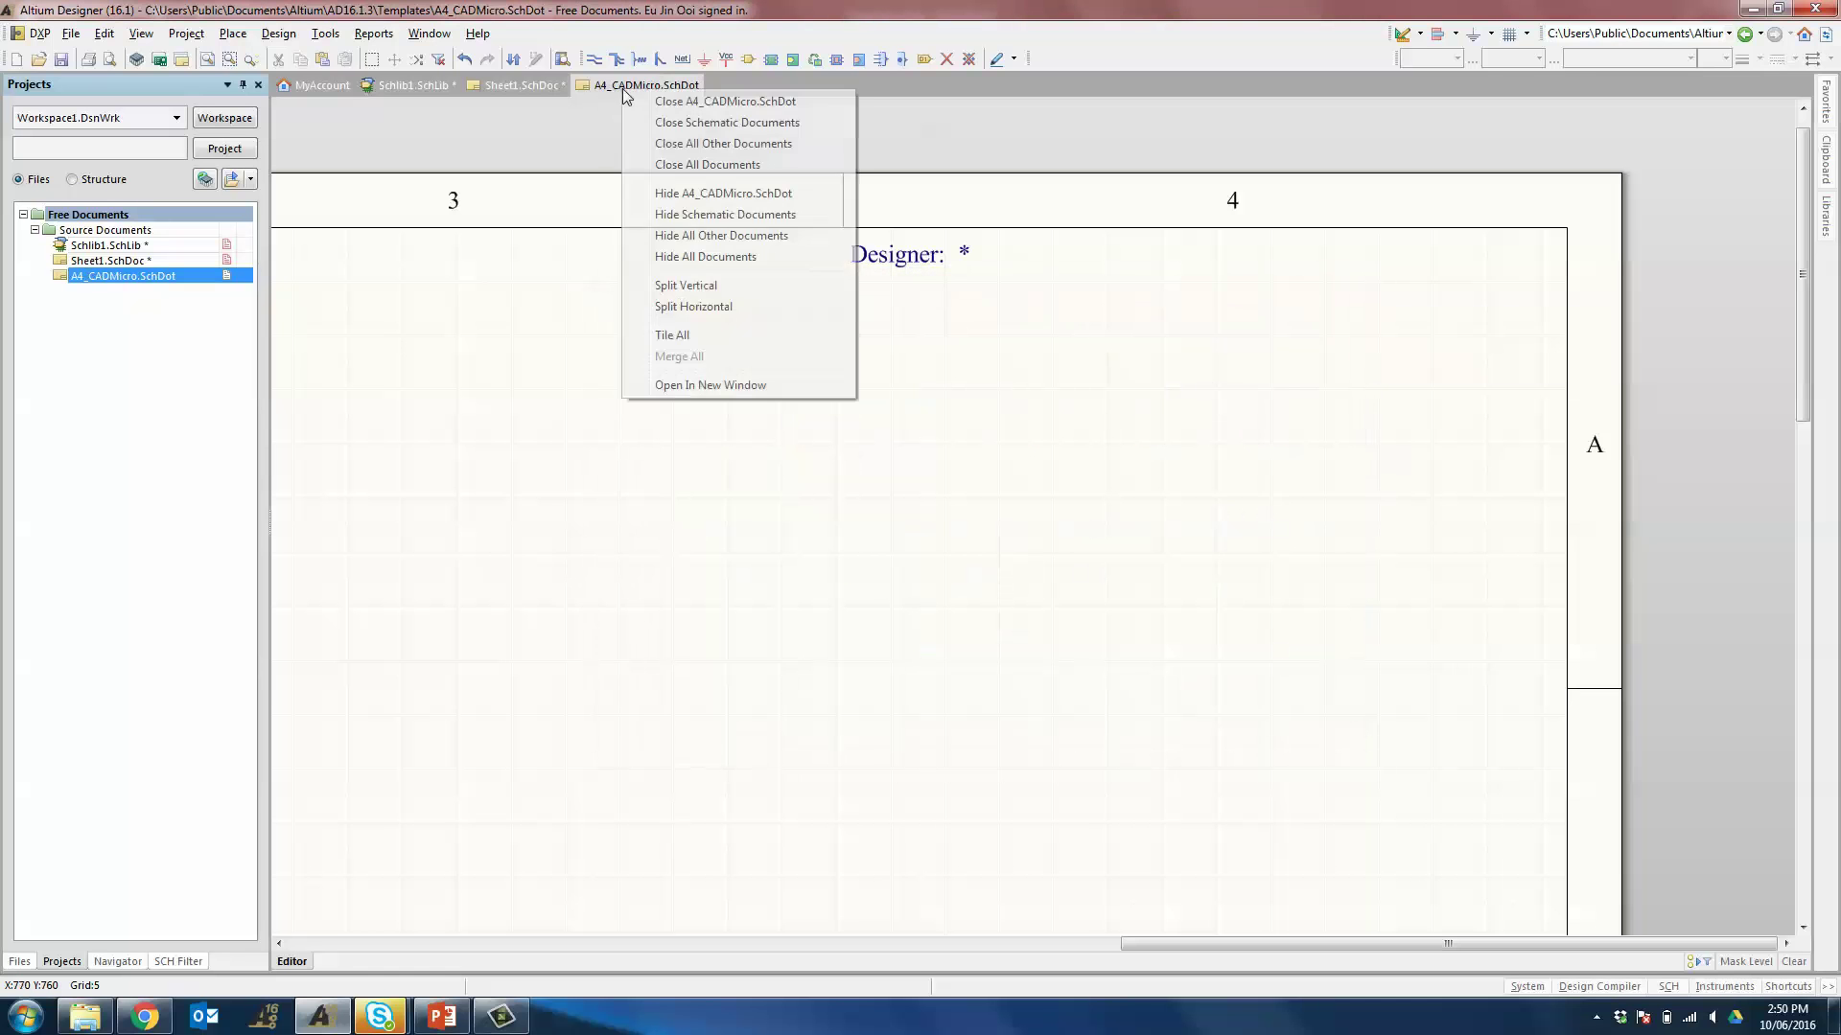
pyautogui.click(683, 103)
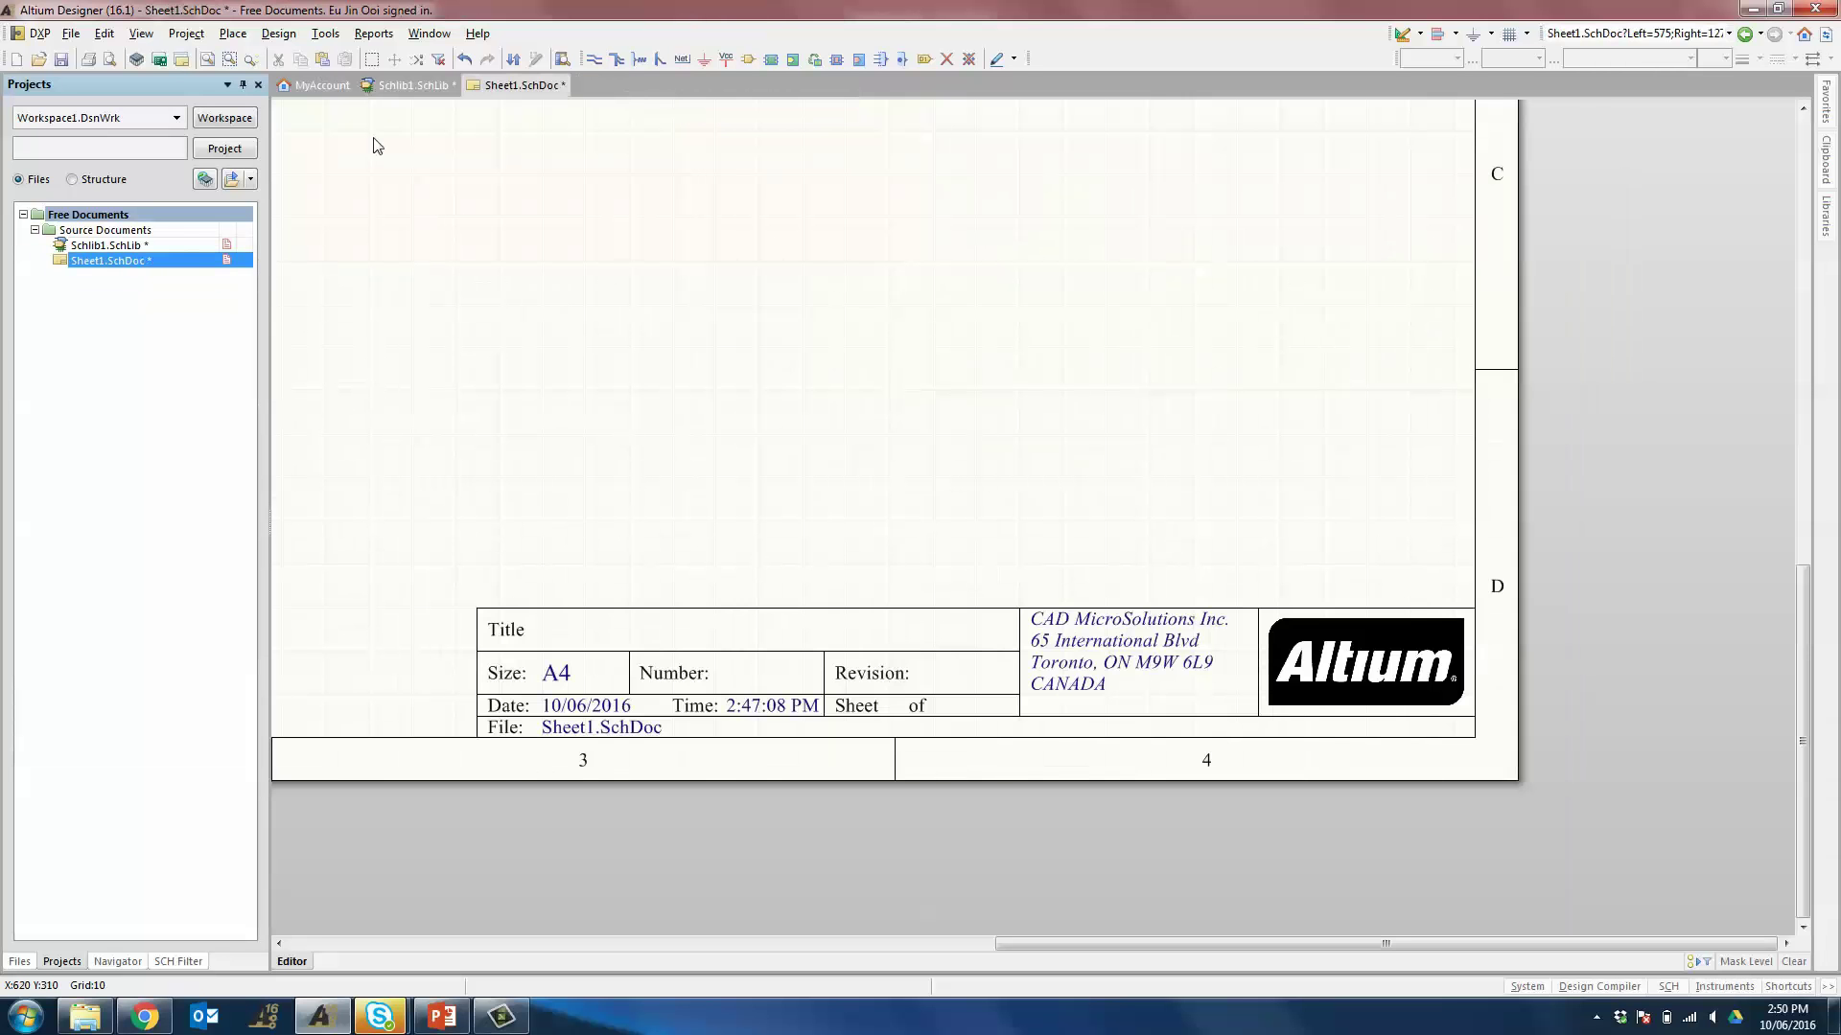
# - Apply the A4_CADMicro general template to Sheet1.SchDoc for just this document, replacing all matching parameters, and check the sheet's Designer field
pyautogui.keyDown('ctrl'); pyautogui.scroll(-2, 793, 432); pyautogui.keyUp('ctrl')
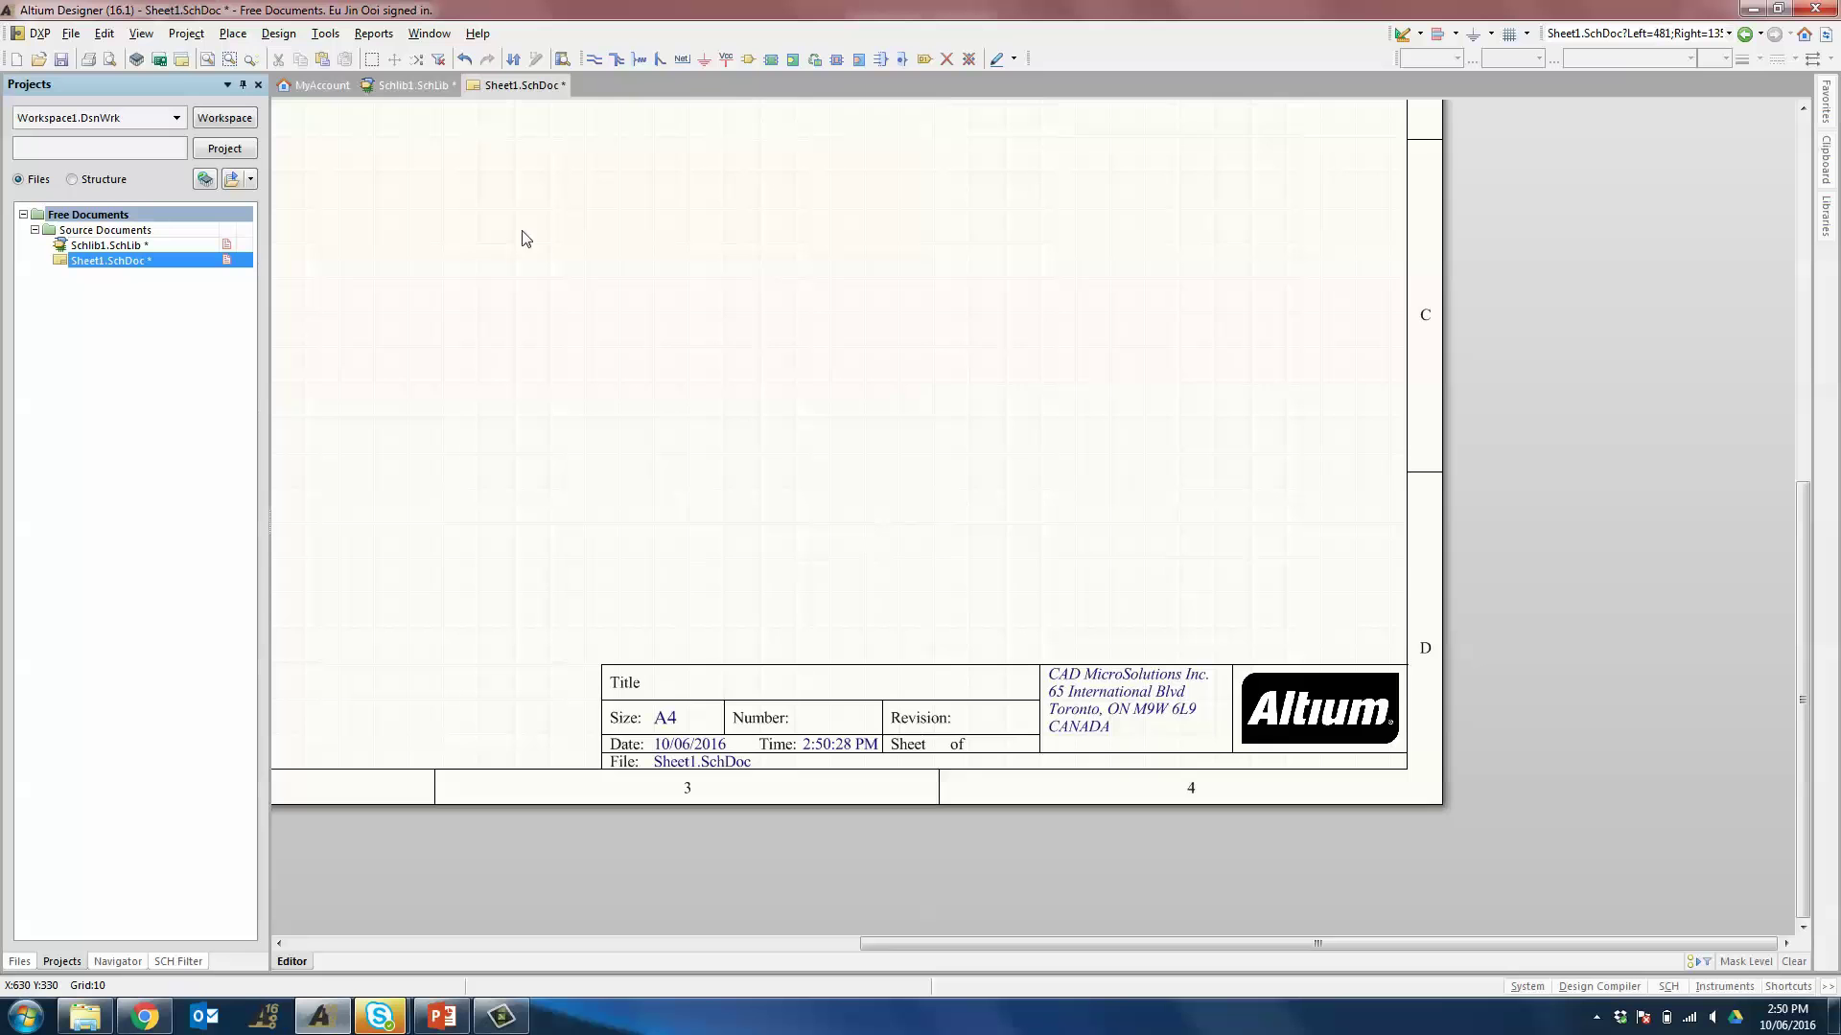
pyautogui.click(292, 35)
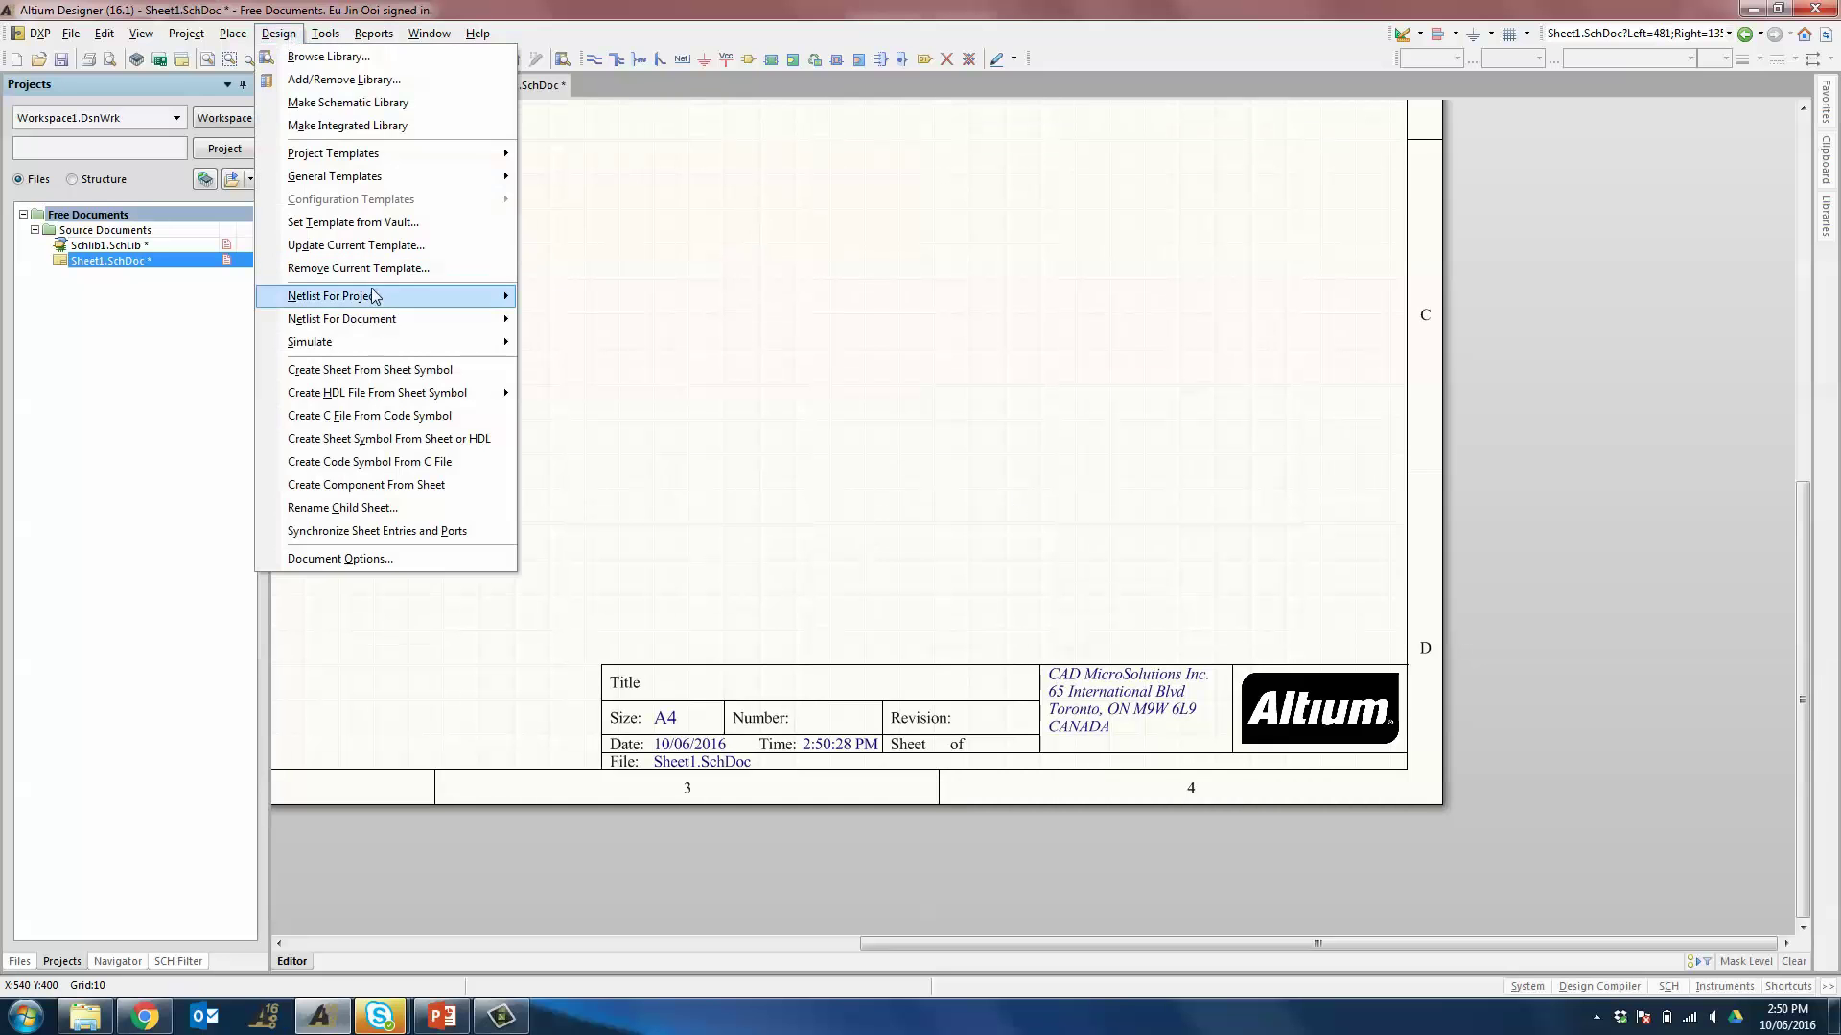
pyautogui.moveTo(345, 187)
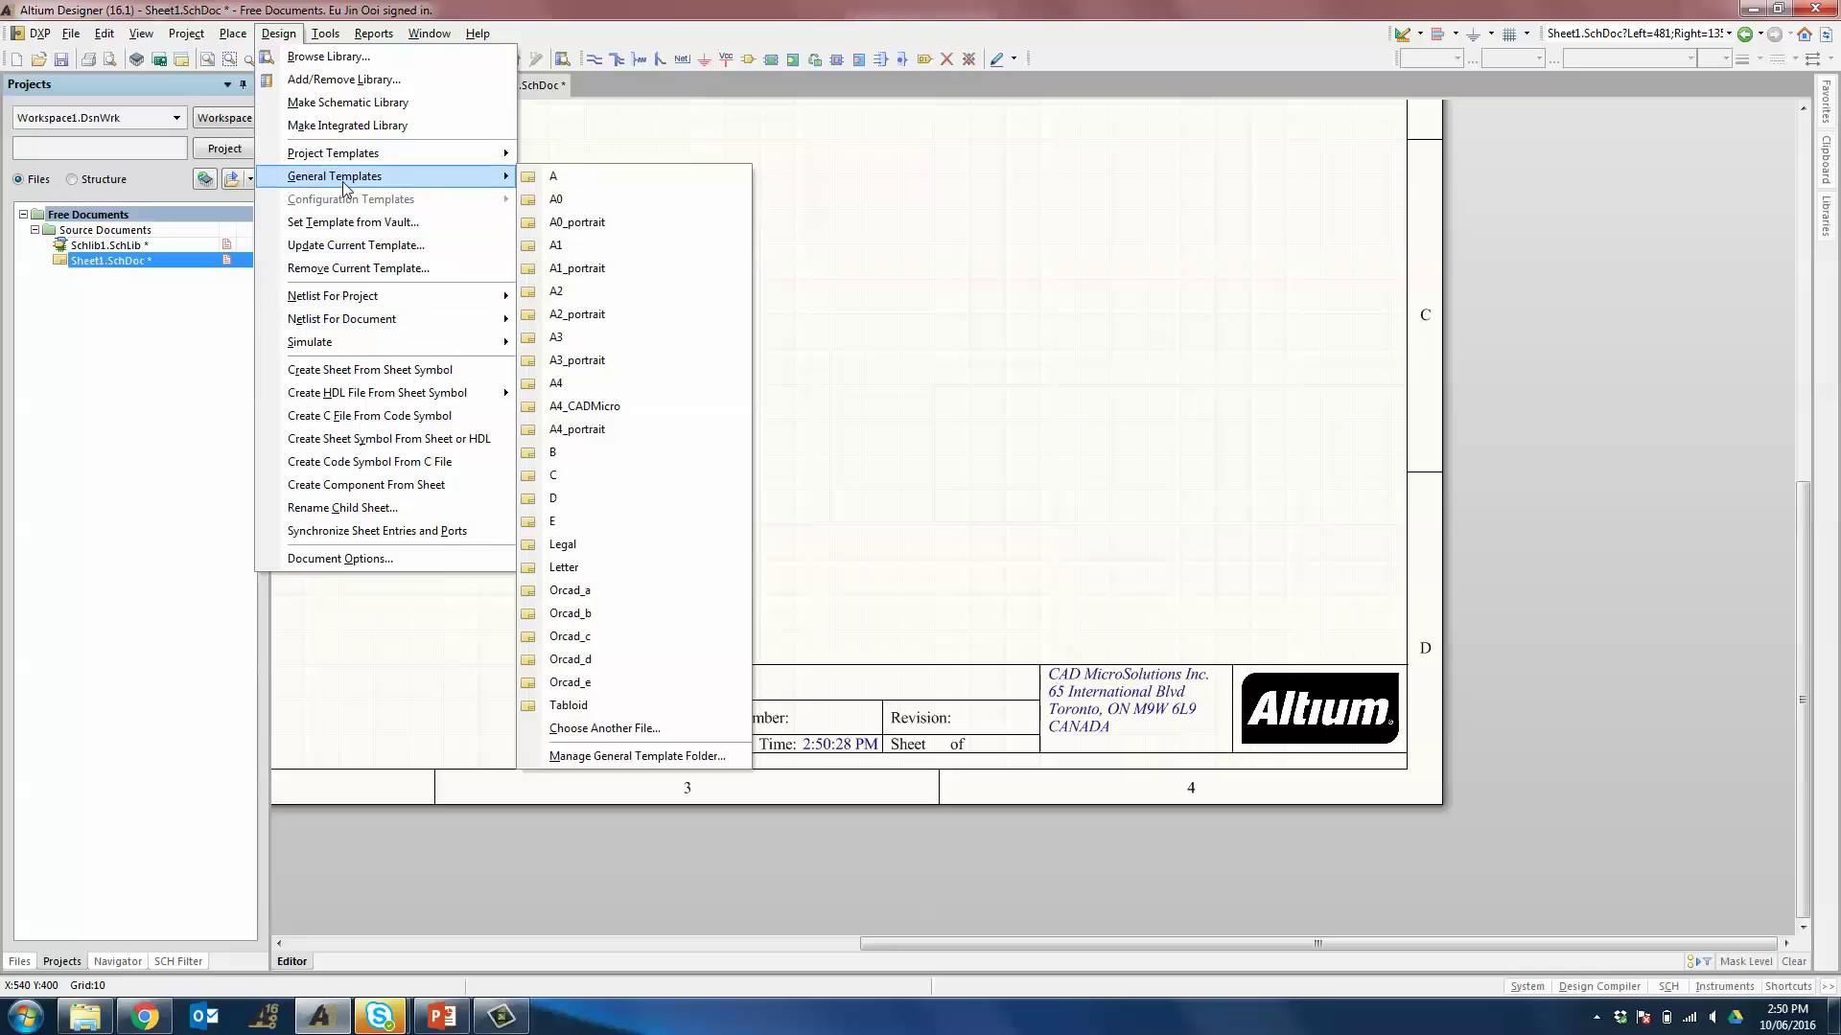
pyautogui.click(652, 407)
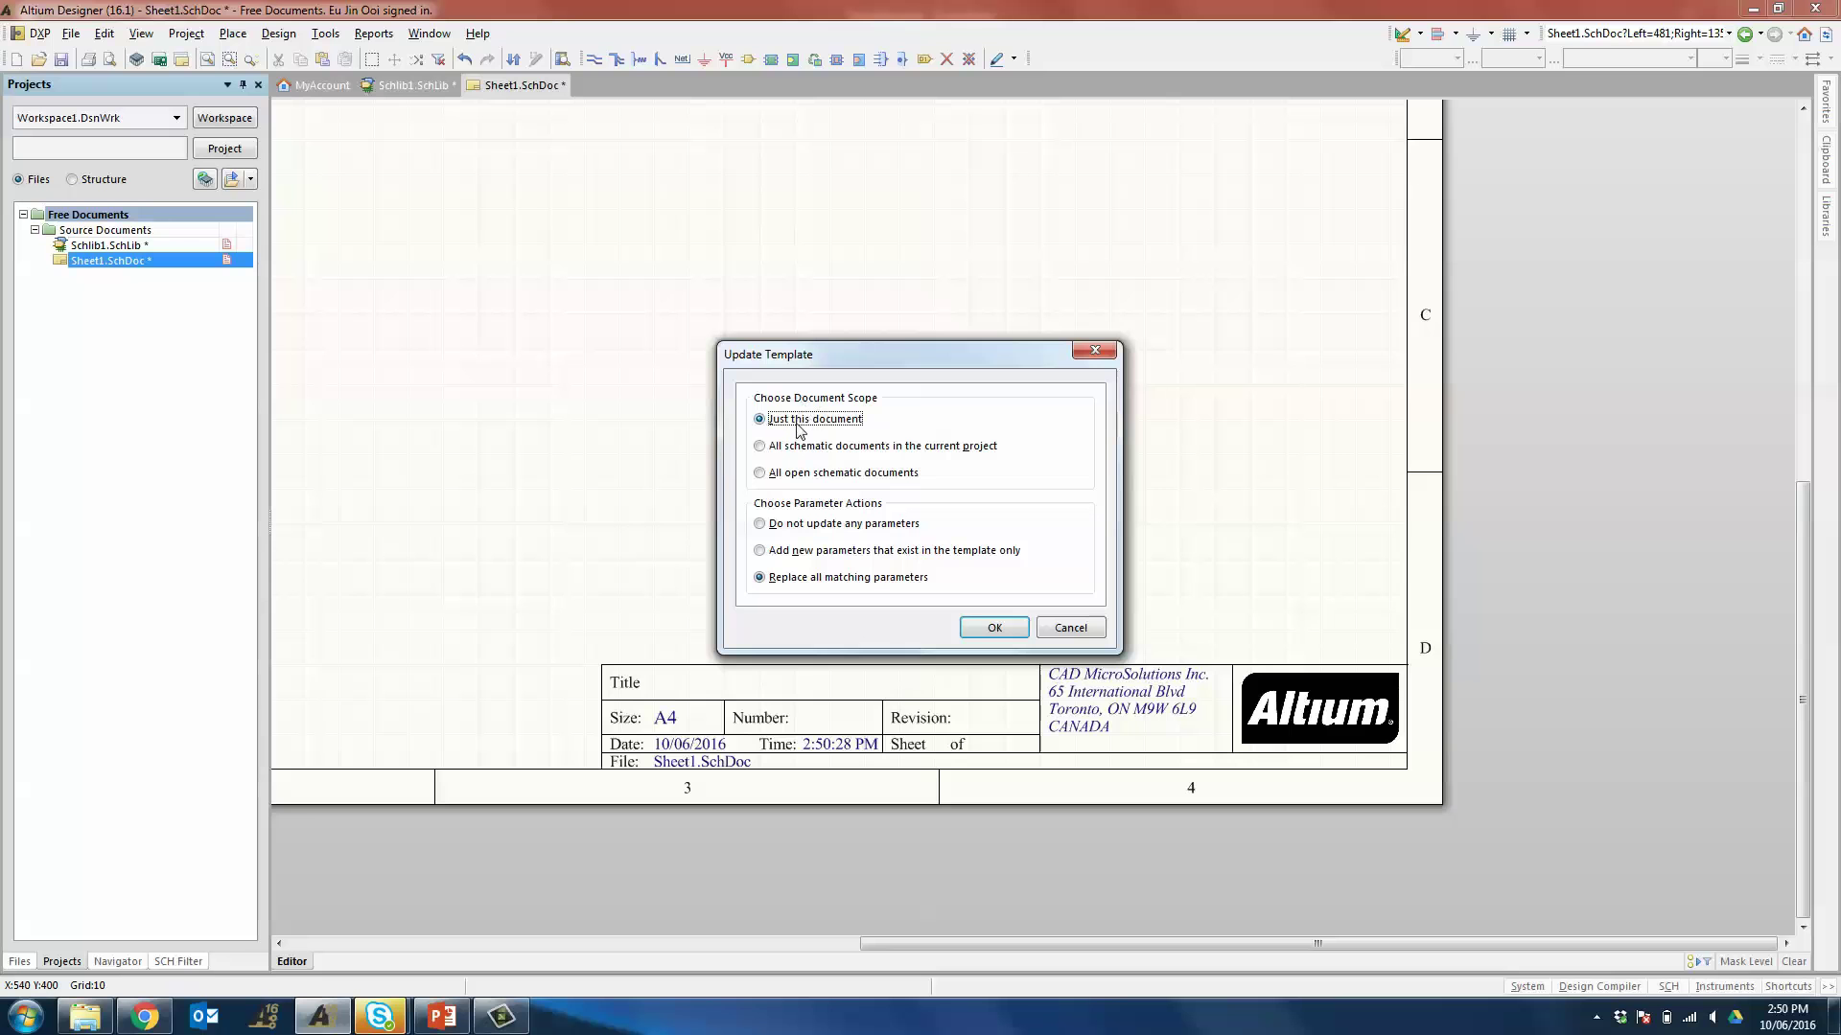
pyautogui.click(996, 627)
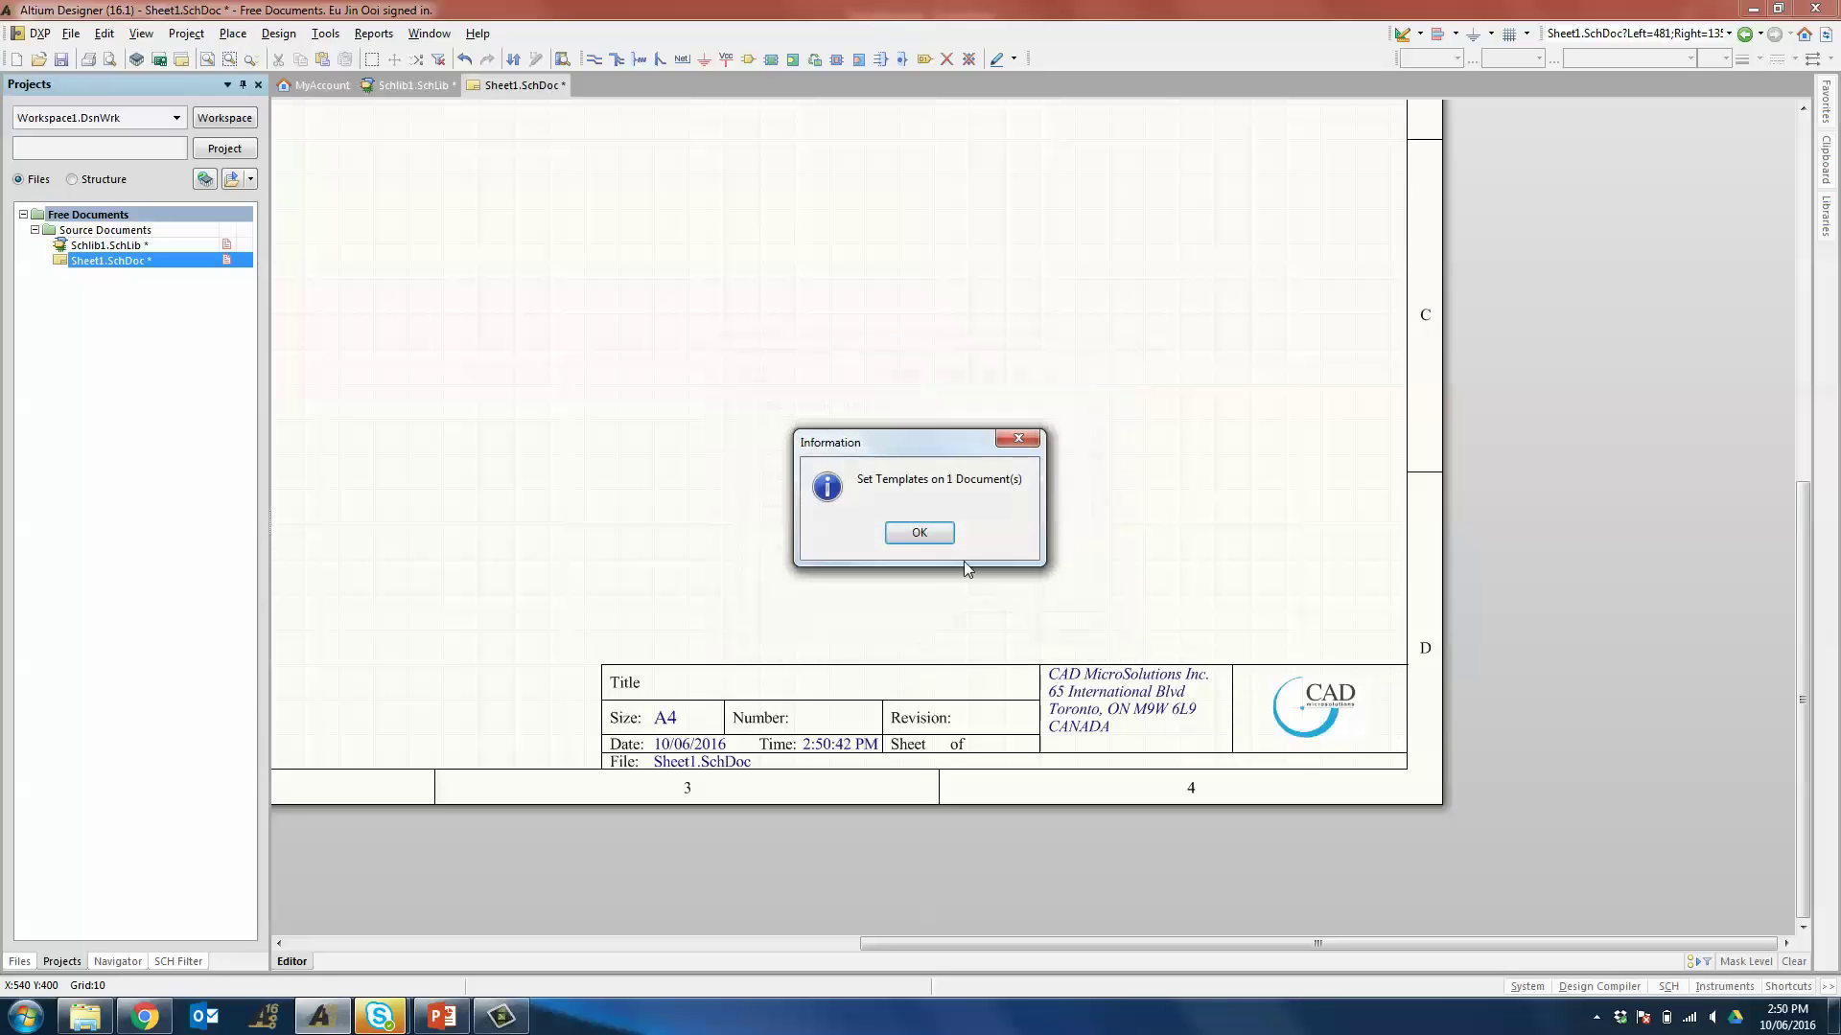
pyautogui.click(918, 533)
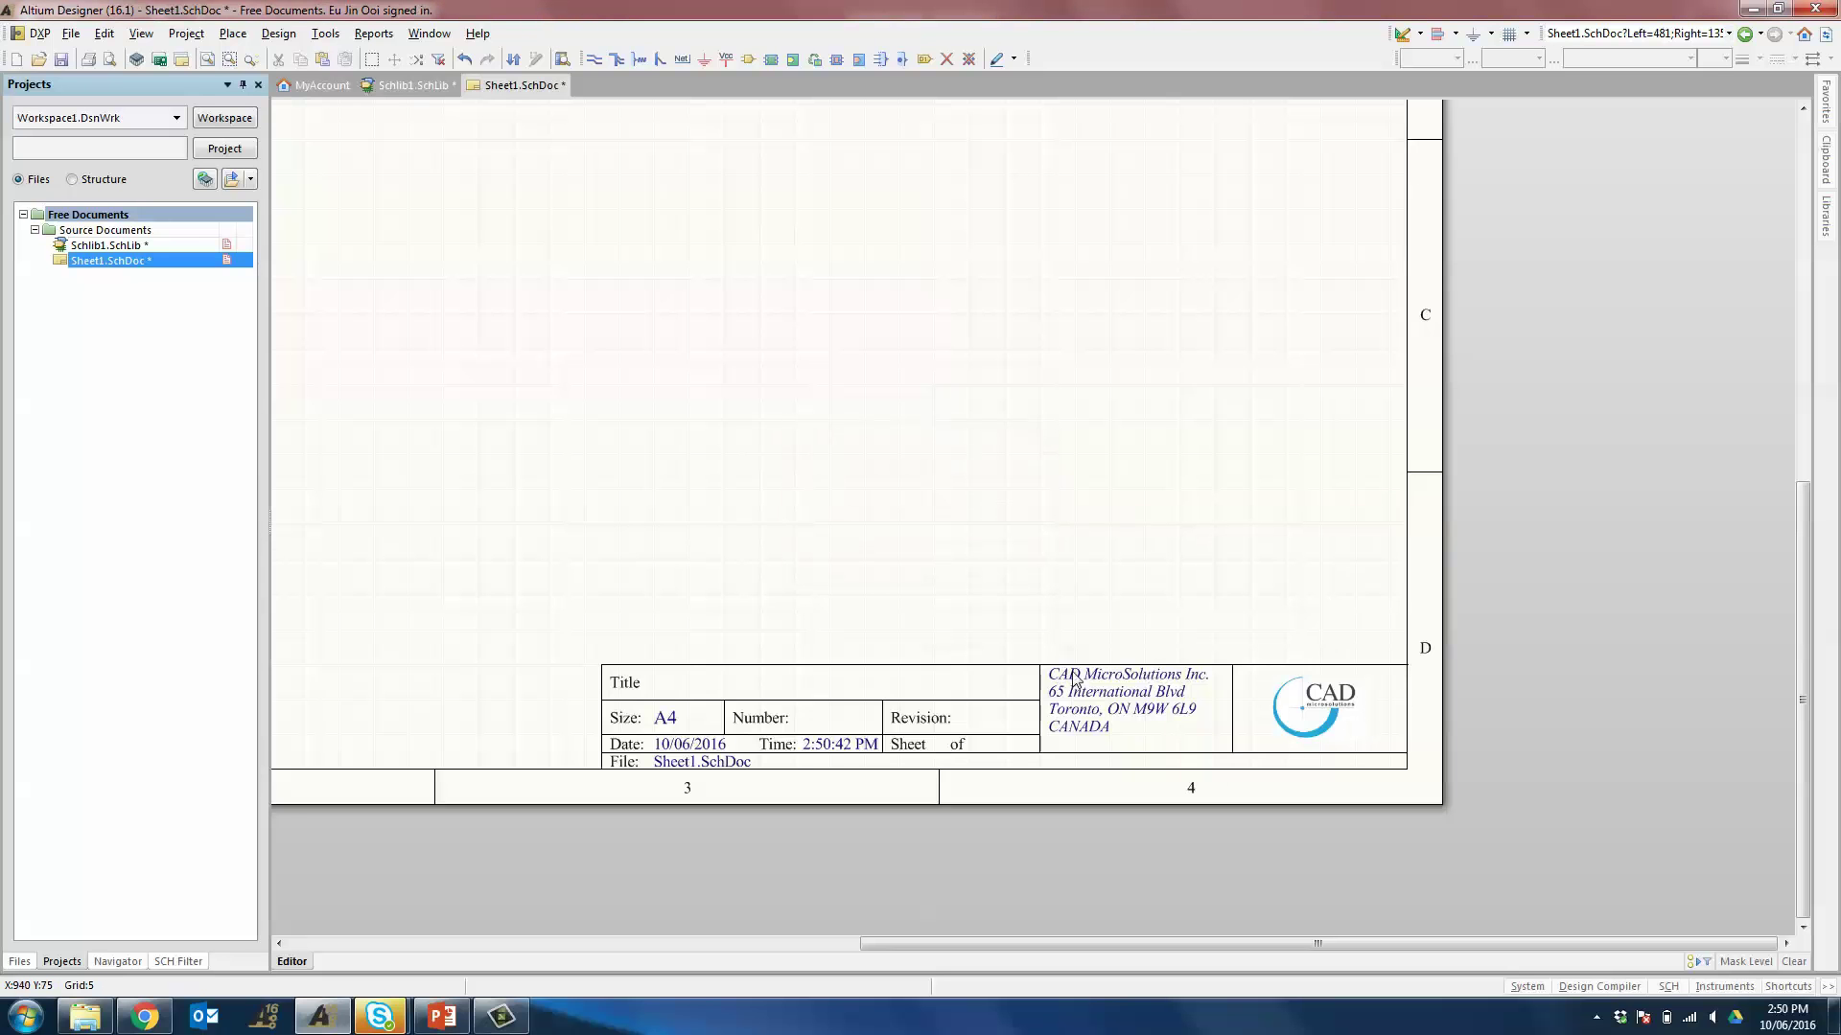
pyautogui.scroll(10, 1061, 739)
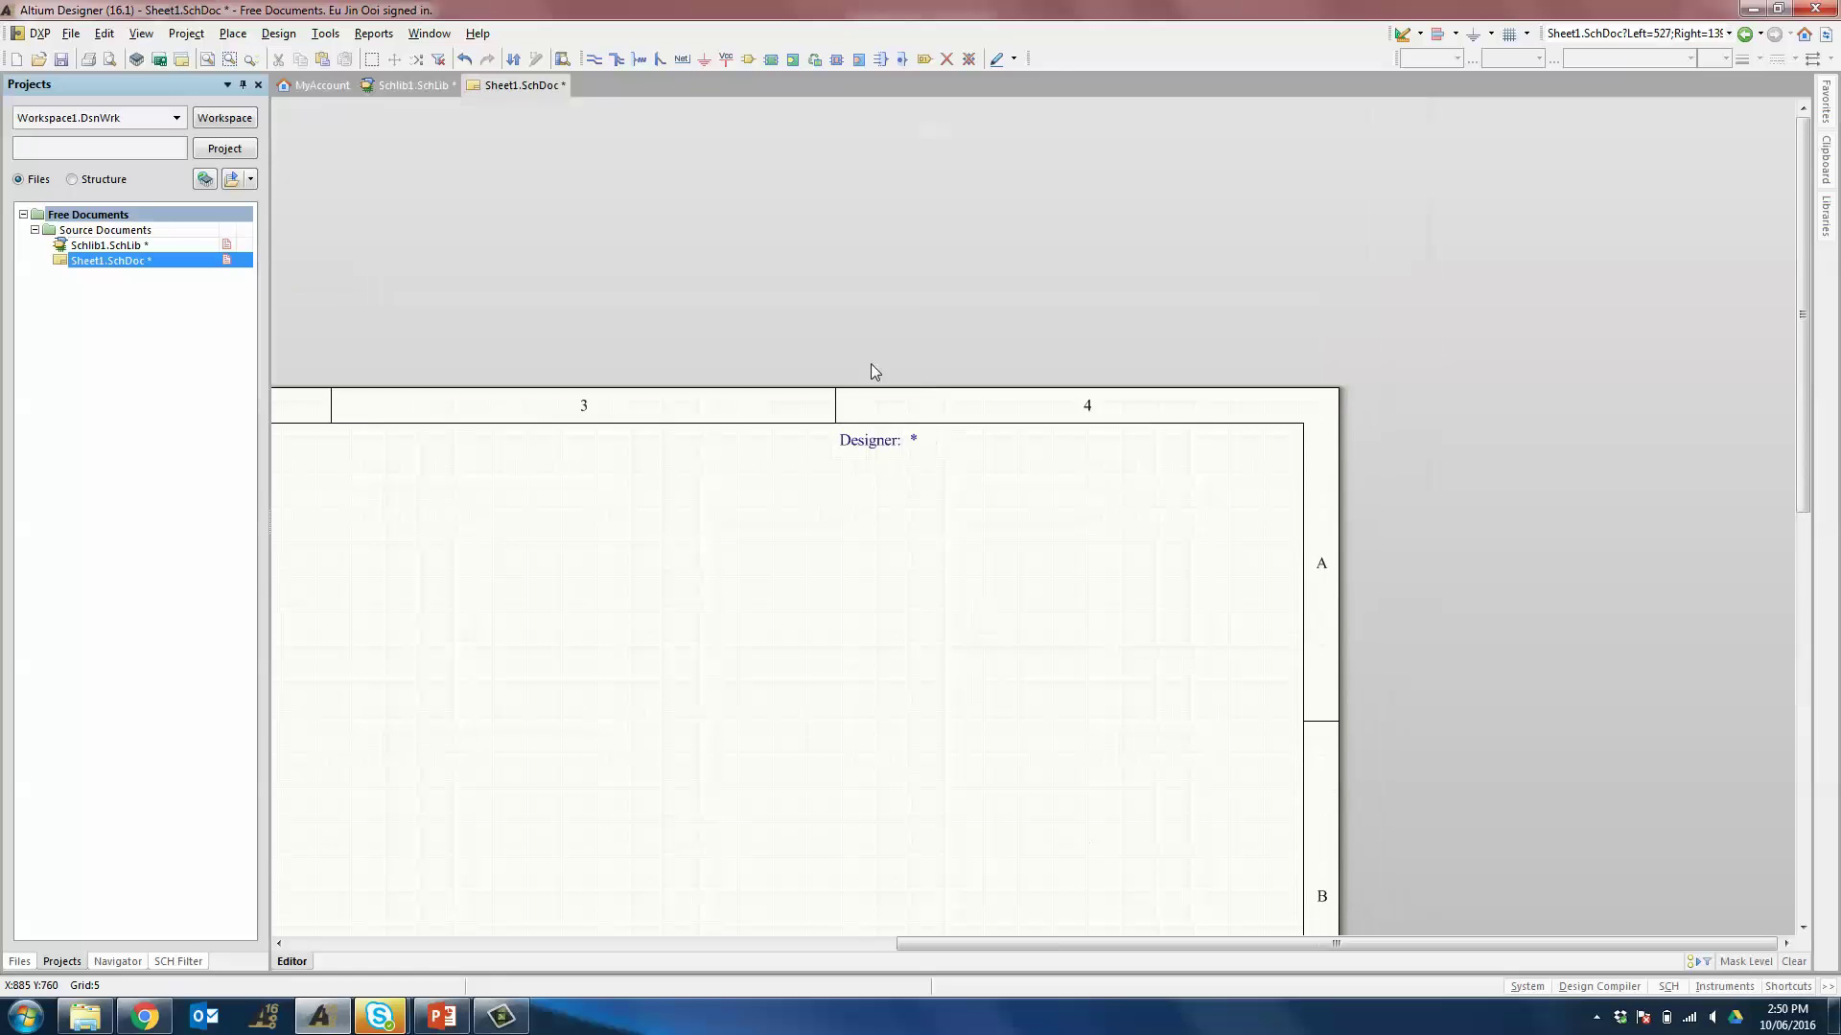
# - Set the Designer document parameter of Sheet1.SchDoc to the designer's full name
pyautogui.keyDown('ctrl'); pyautogui.scroll(3, 917, 449); pyautogui.keyUp('ctrl')
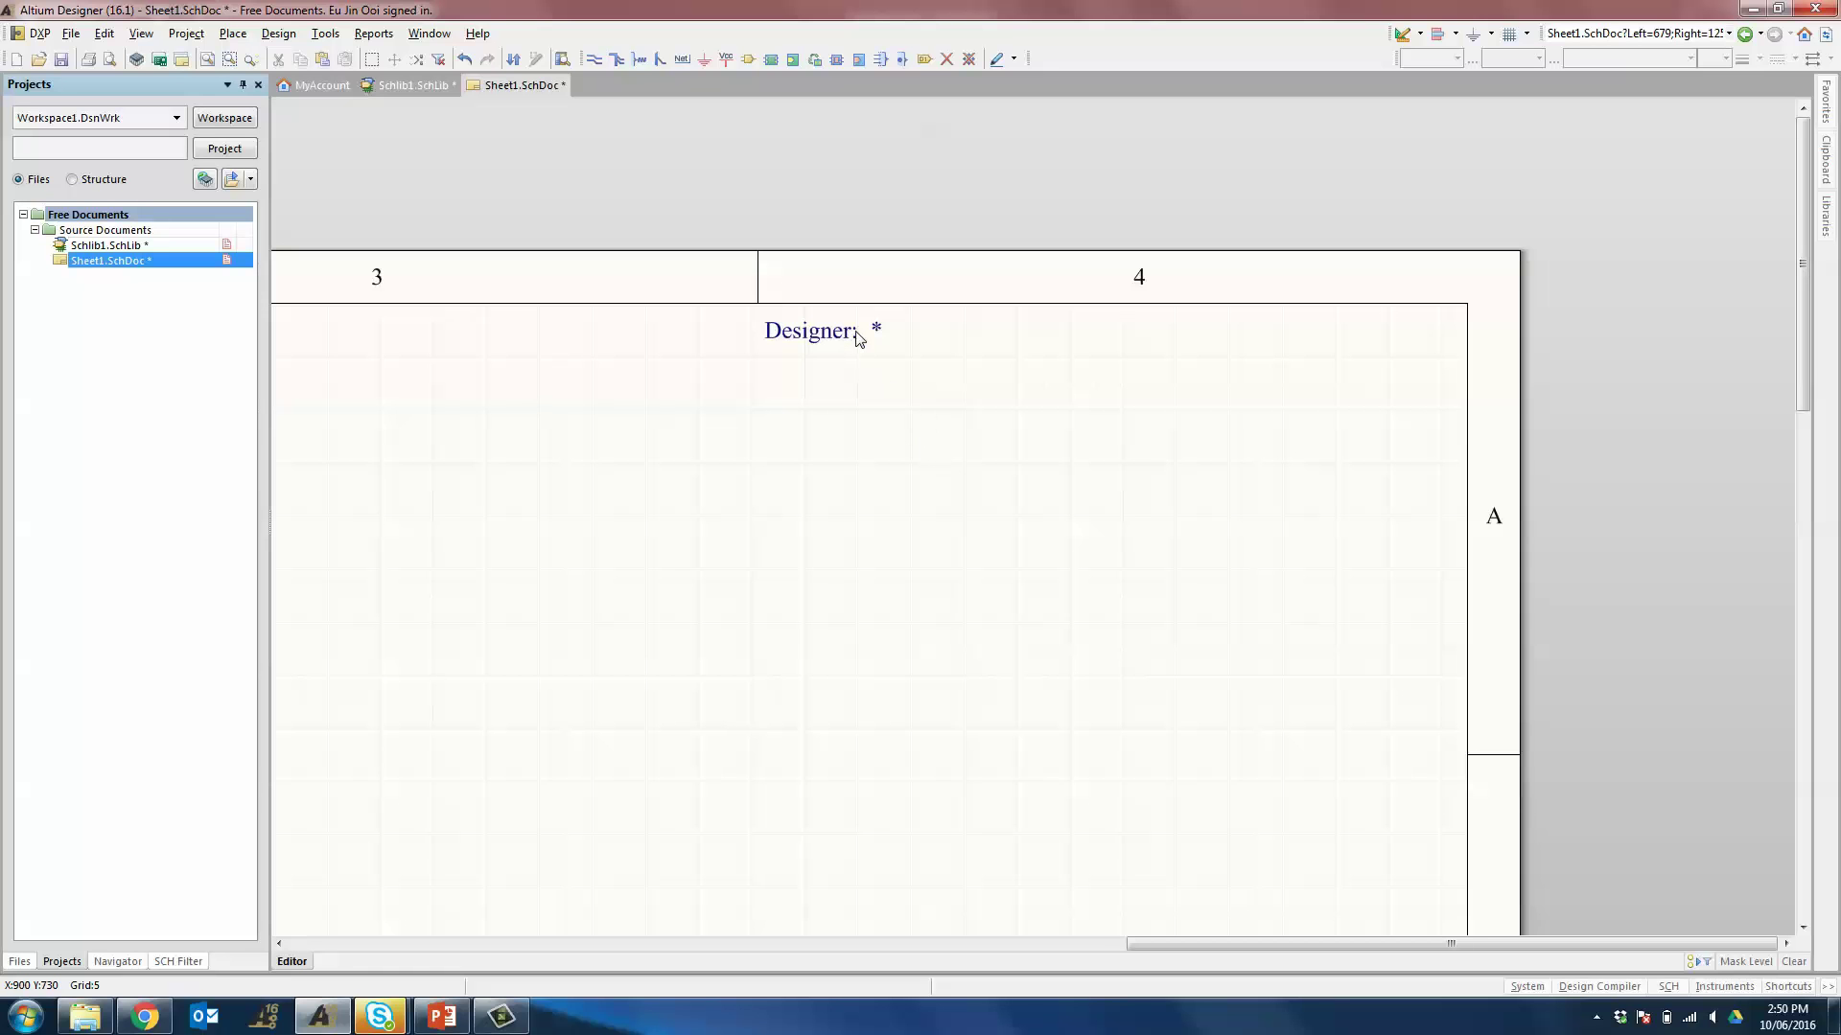
pyautogui.keyDown('ctrl'); pyautogui.scroll(-4, 851, 390); pyautogui.keyUp('ctrl')
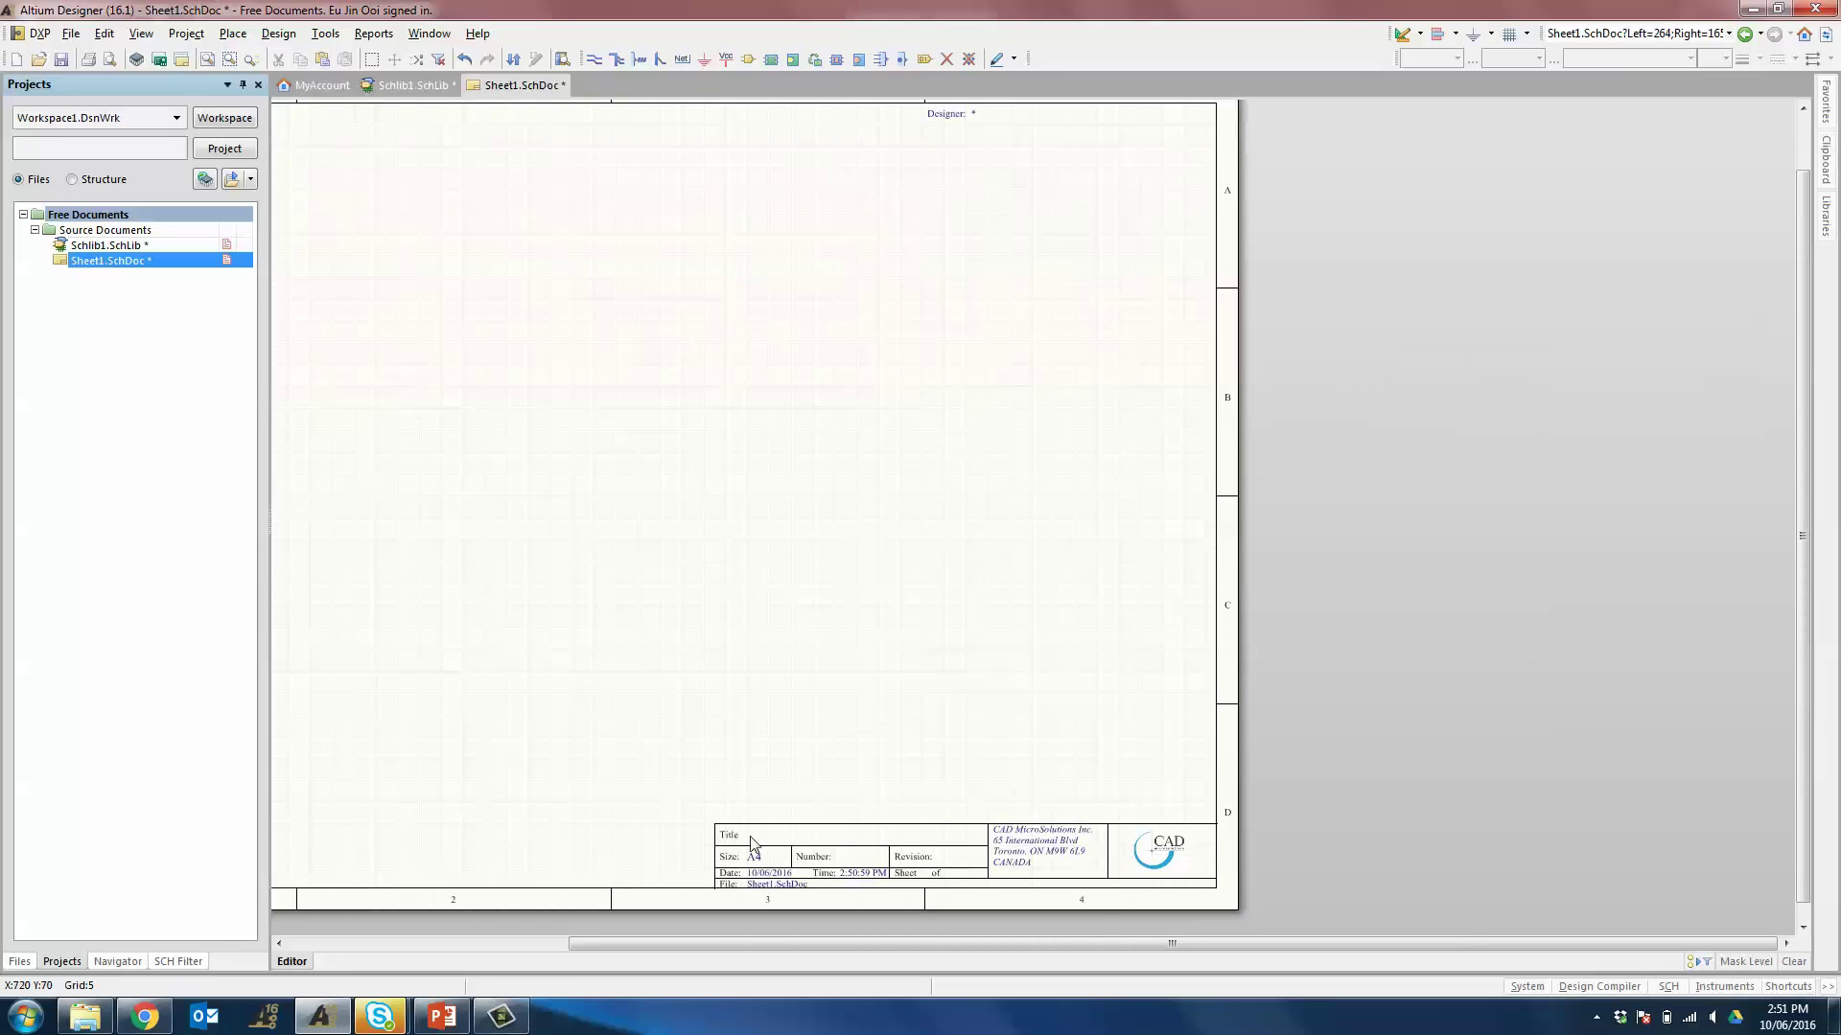
pyautogui.rightClick(751, 467)
pyautogui.moveTo(831, 803)
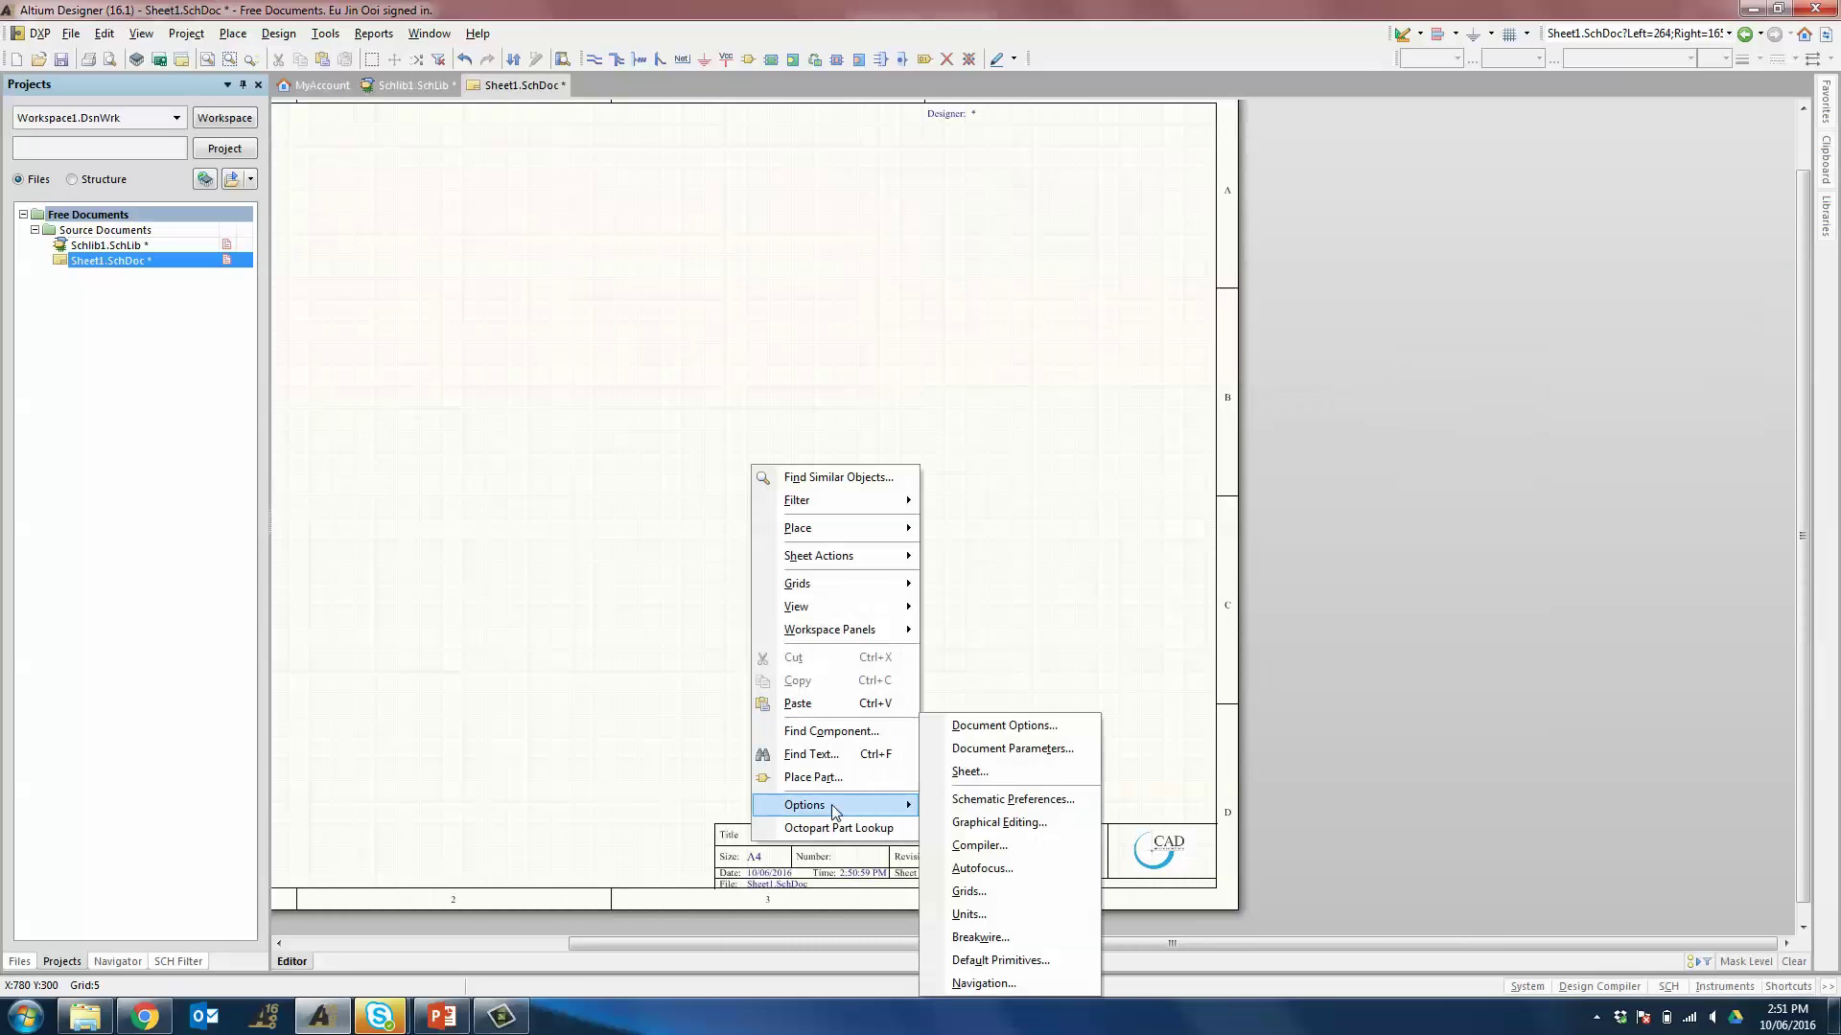
pyautogui.click(1077, 747)
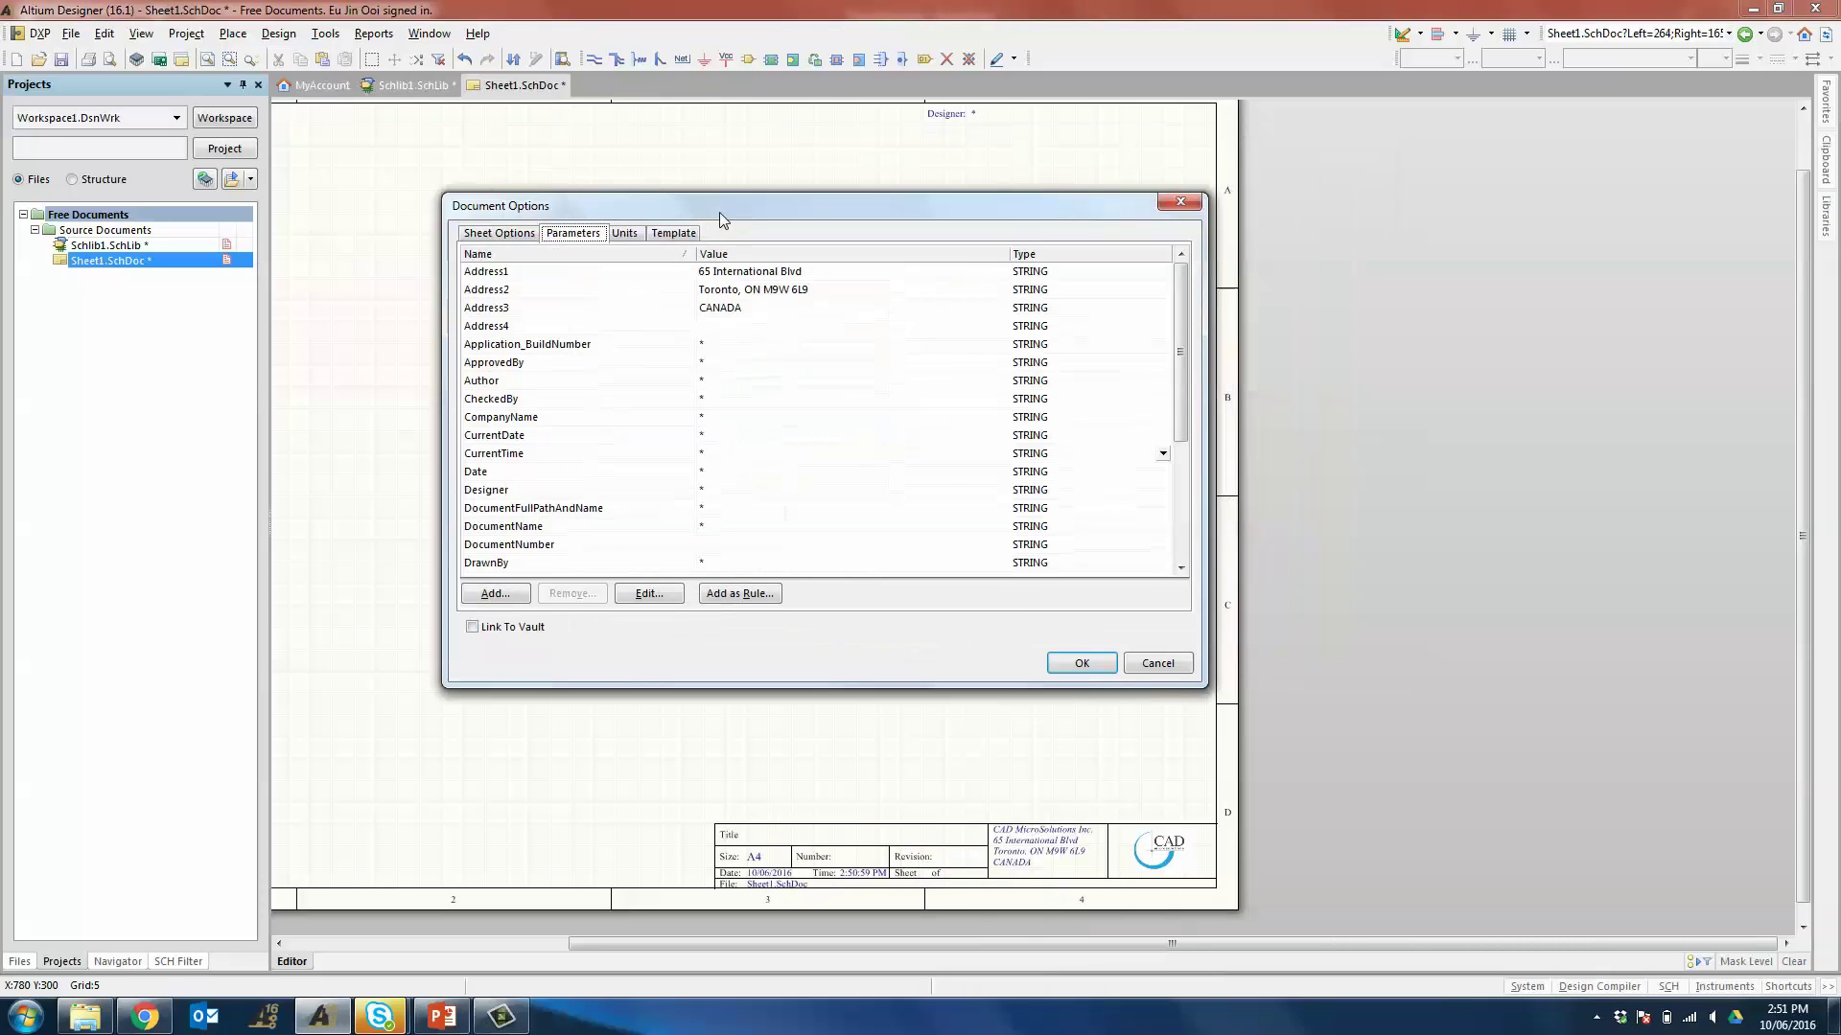
pyautogui.click(767, 489)
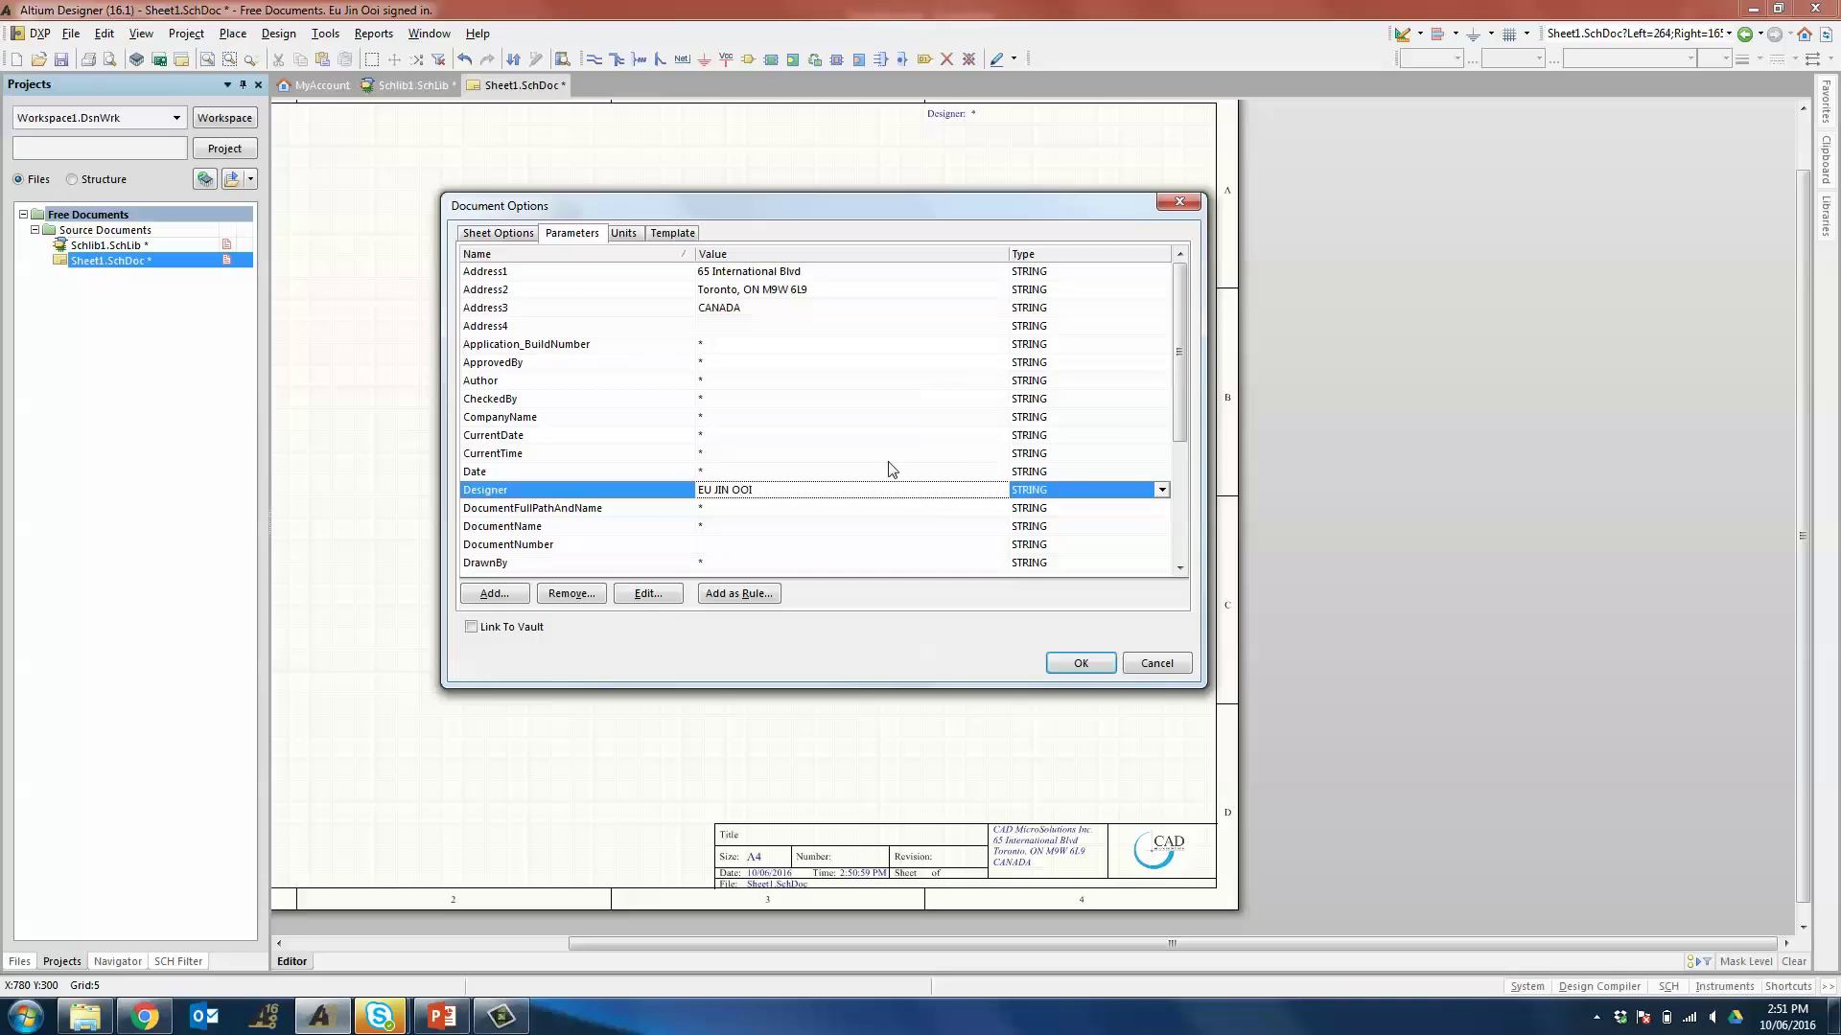
# - Set the Title document parameter to MAIN SCHEMATICS, apply the document options, and check the title block and Designer field
pyautogui.moveTo(1177, 394); pyautogui.dragTo(1195, 535)
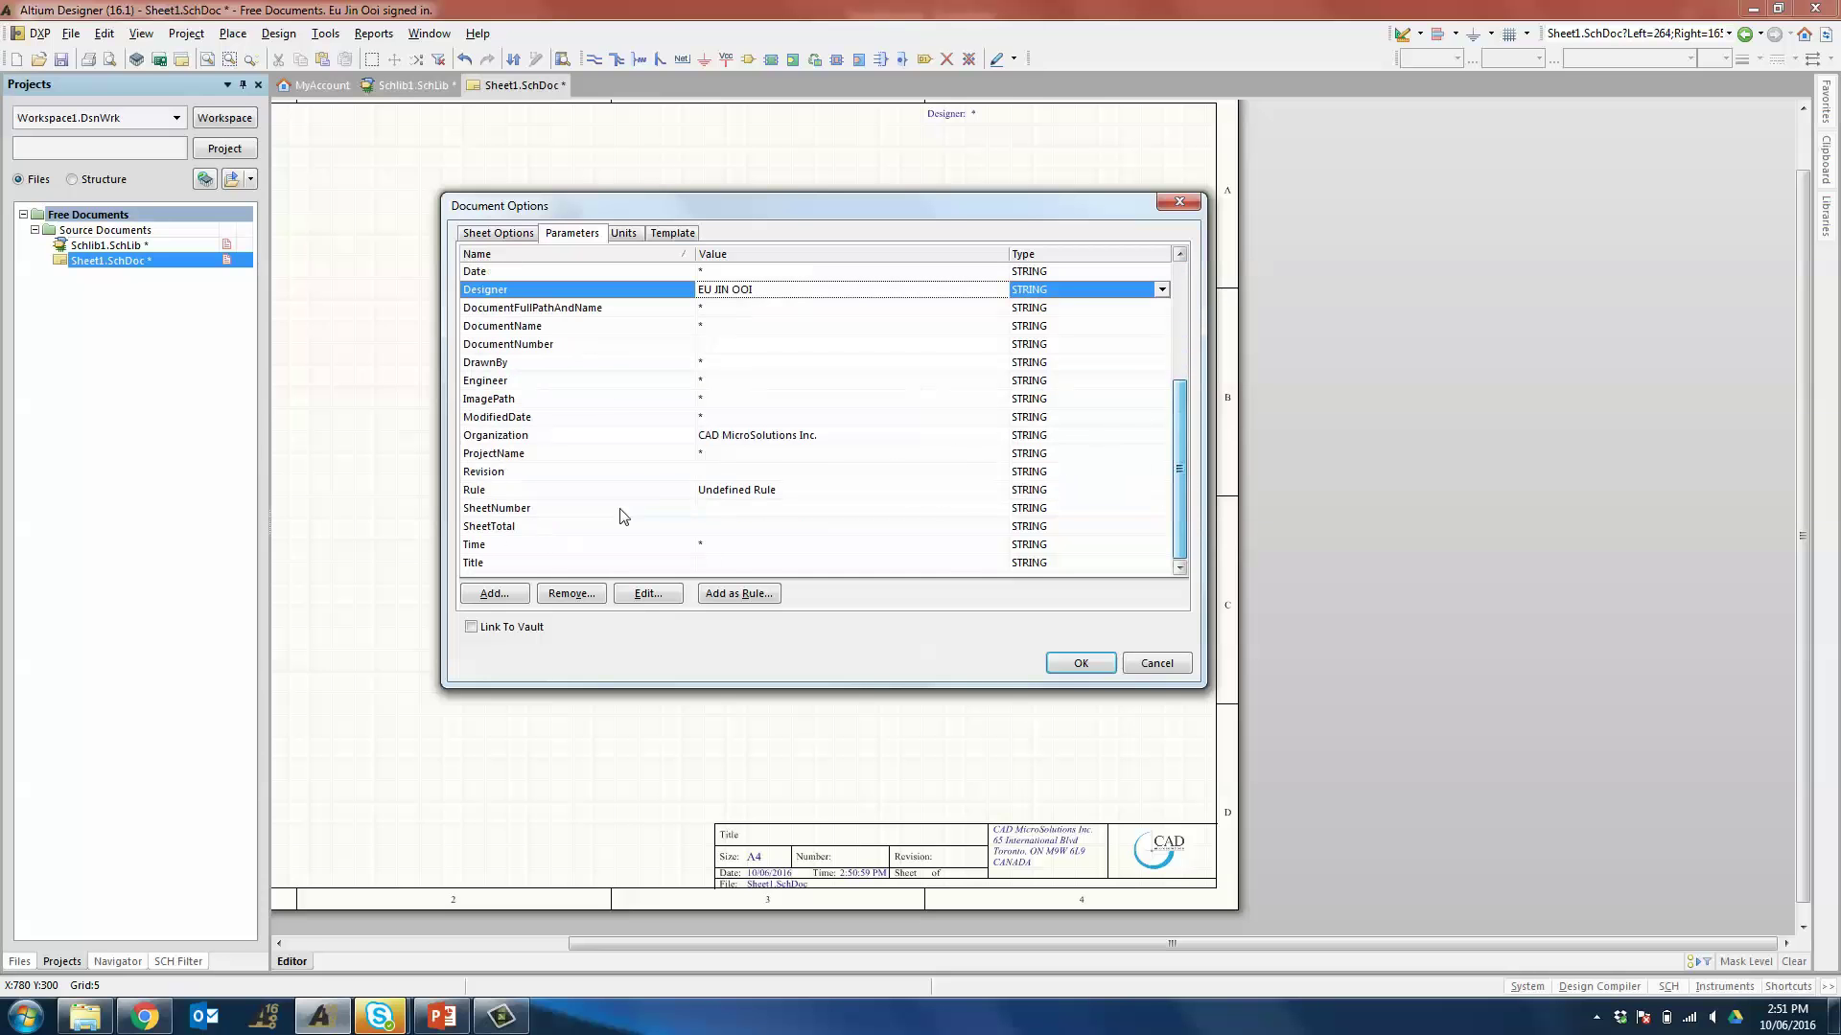
pyautogui.click(729, 564)
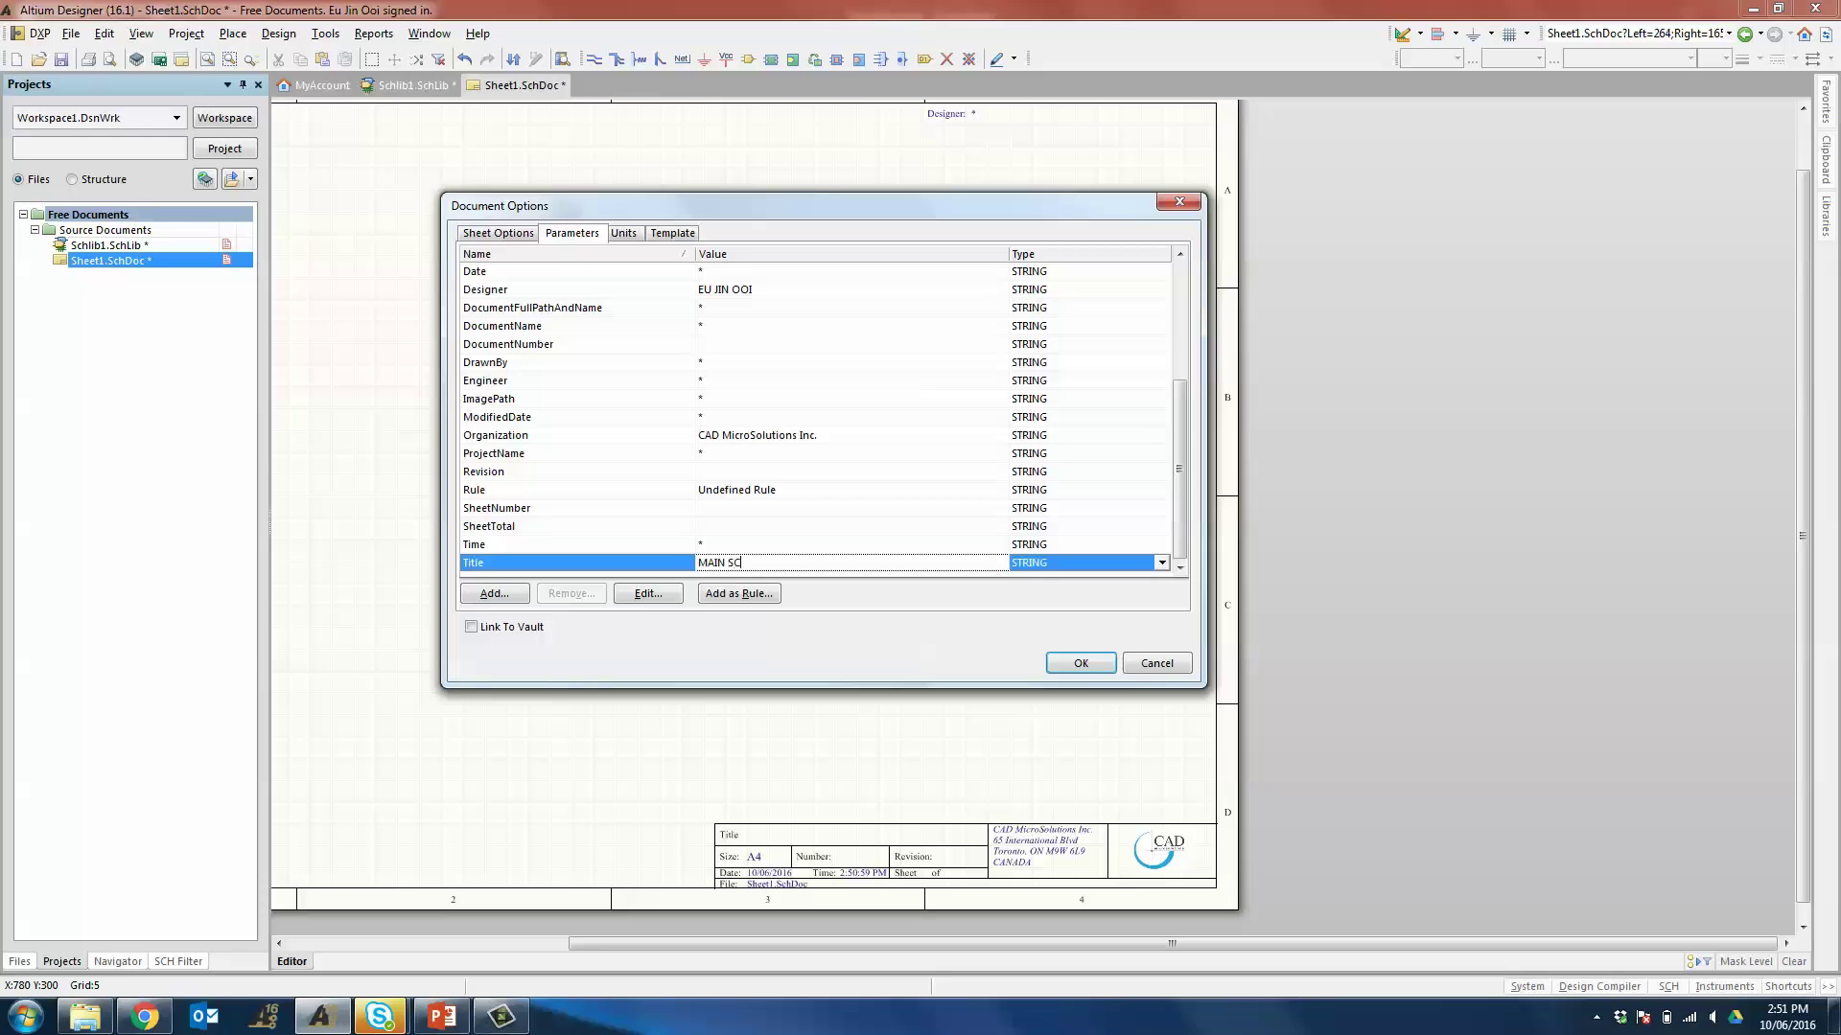
pyautogui.write('MAIN SCHEMATICS')
pyautogui.press('Return')
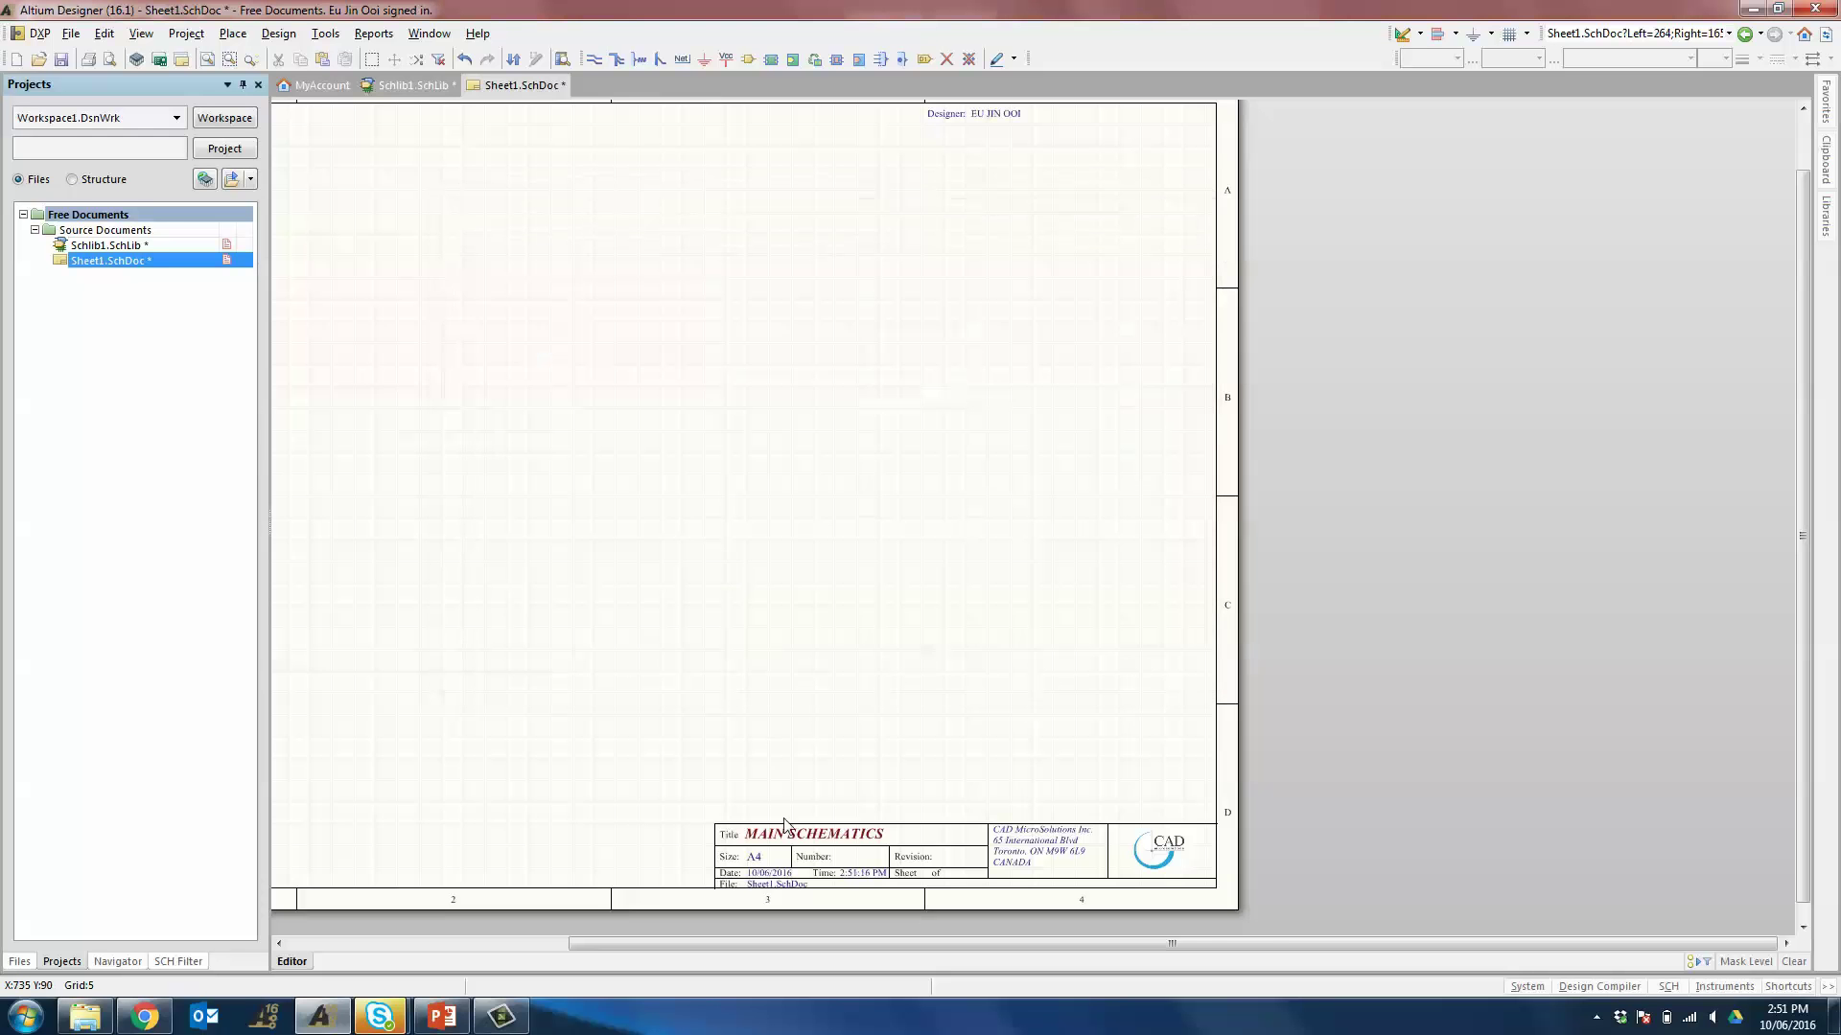
pyautogui.keyDown('ctrl'); pyautogui.scroll(2, 781, 848); pyautogui.keyUp('ctrl')
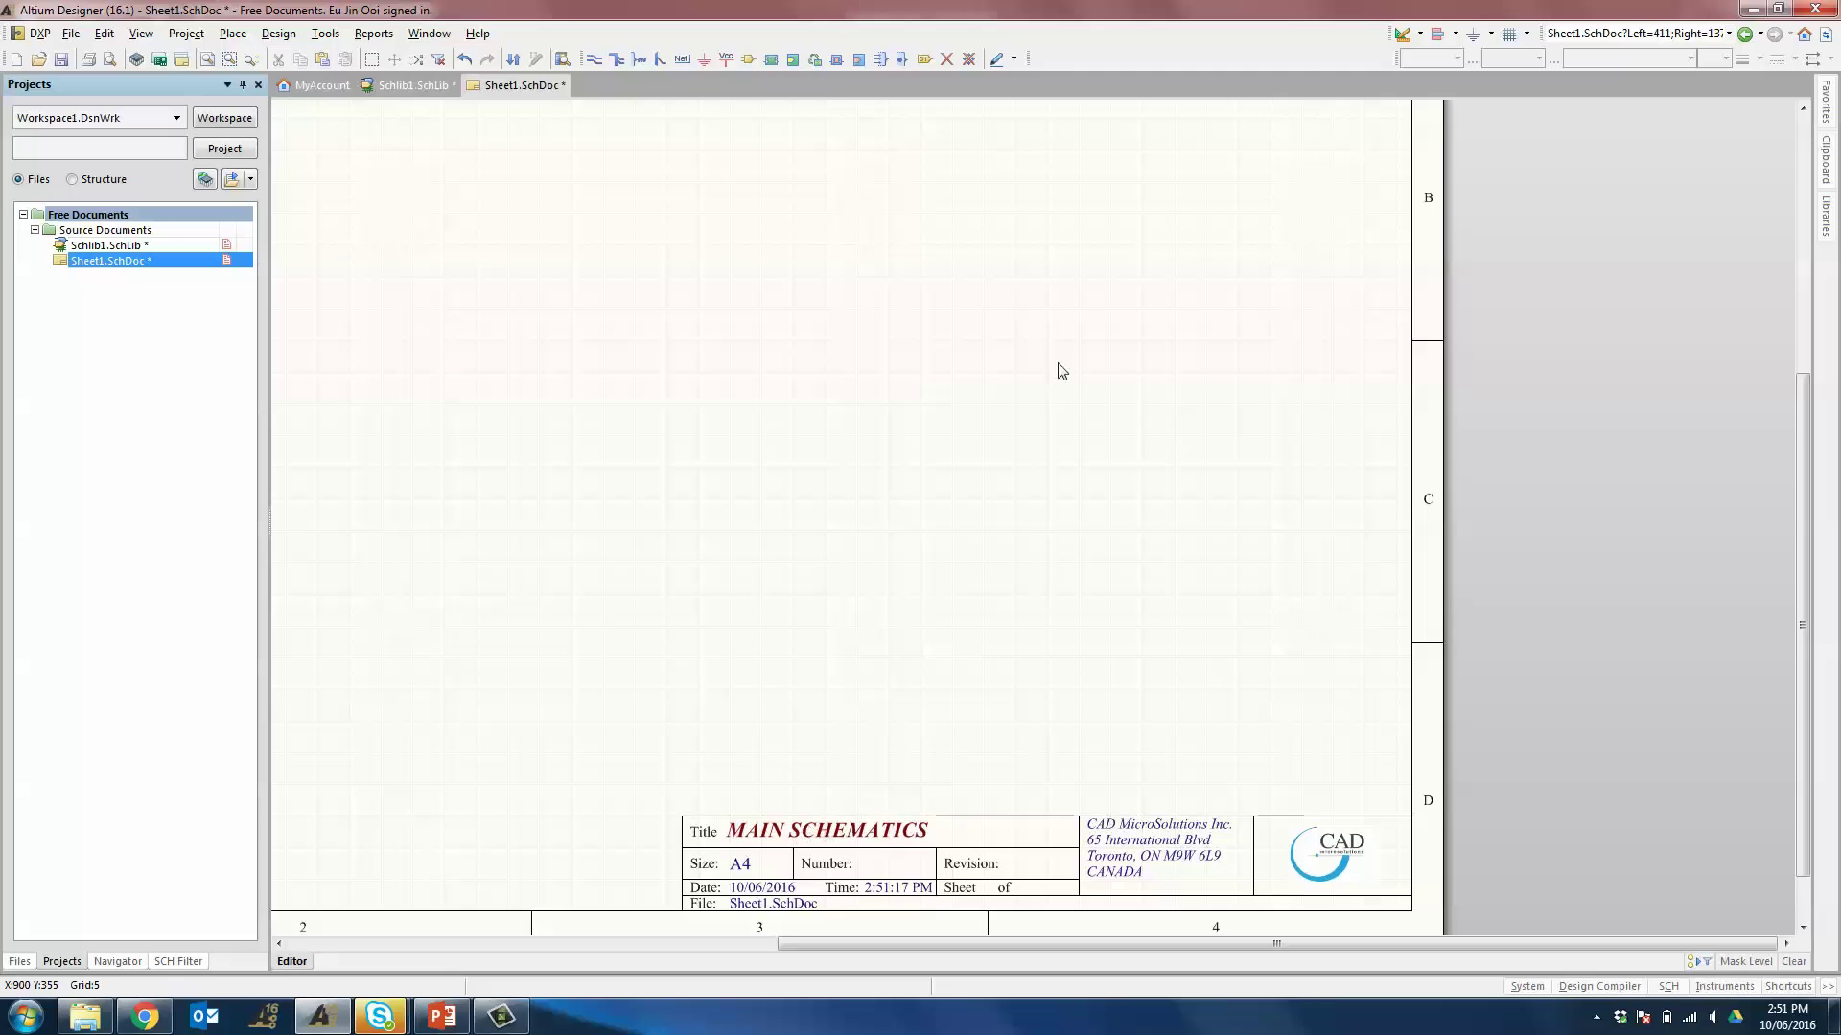
pyautogui.scroll(5, 1055, 370)
pyautogui.keyDown('ctrl'); pyautogui.scroll(2, 975, 428); pyautogui.keyUp('ctrl')
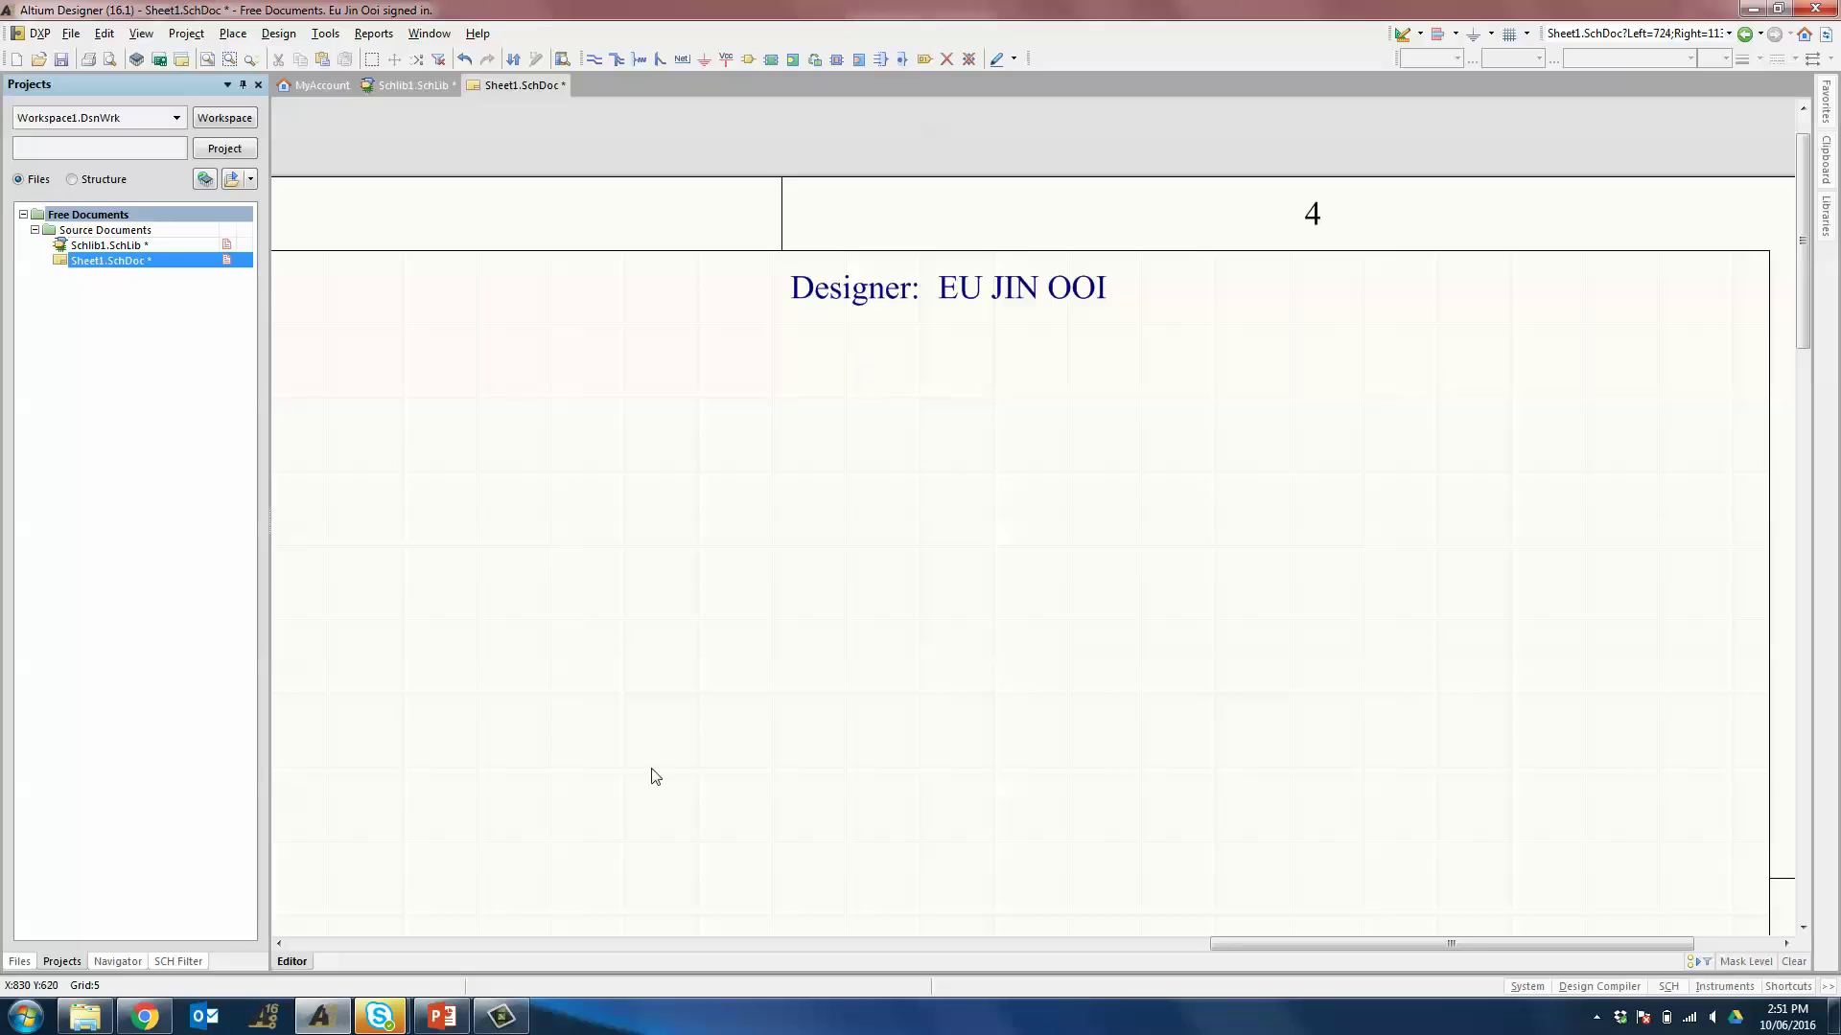
# - Add a new blank schematic sheet to the free documents
pyautogui.rightClick(110, 214)
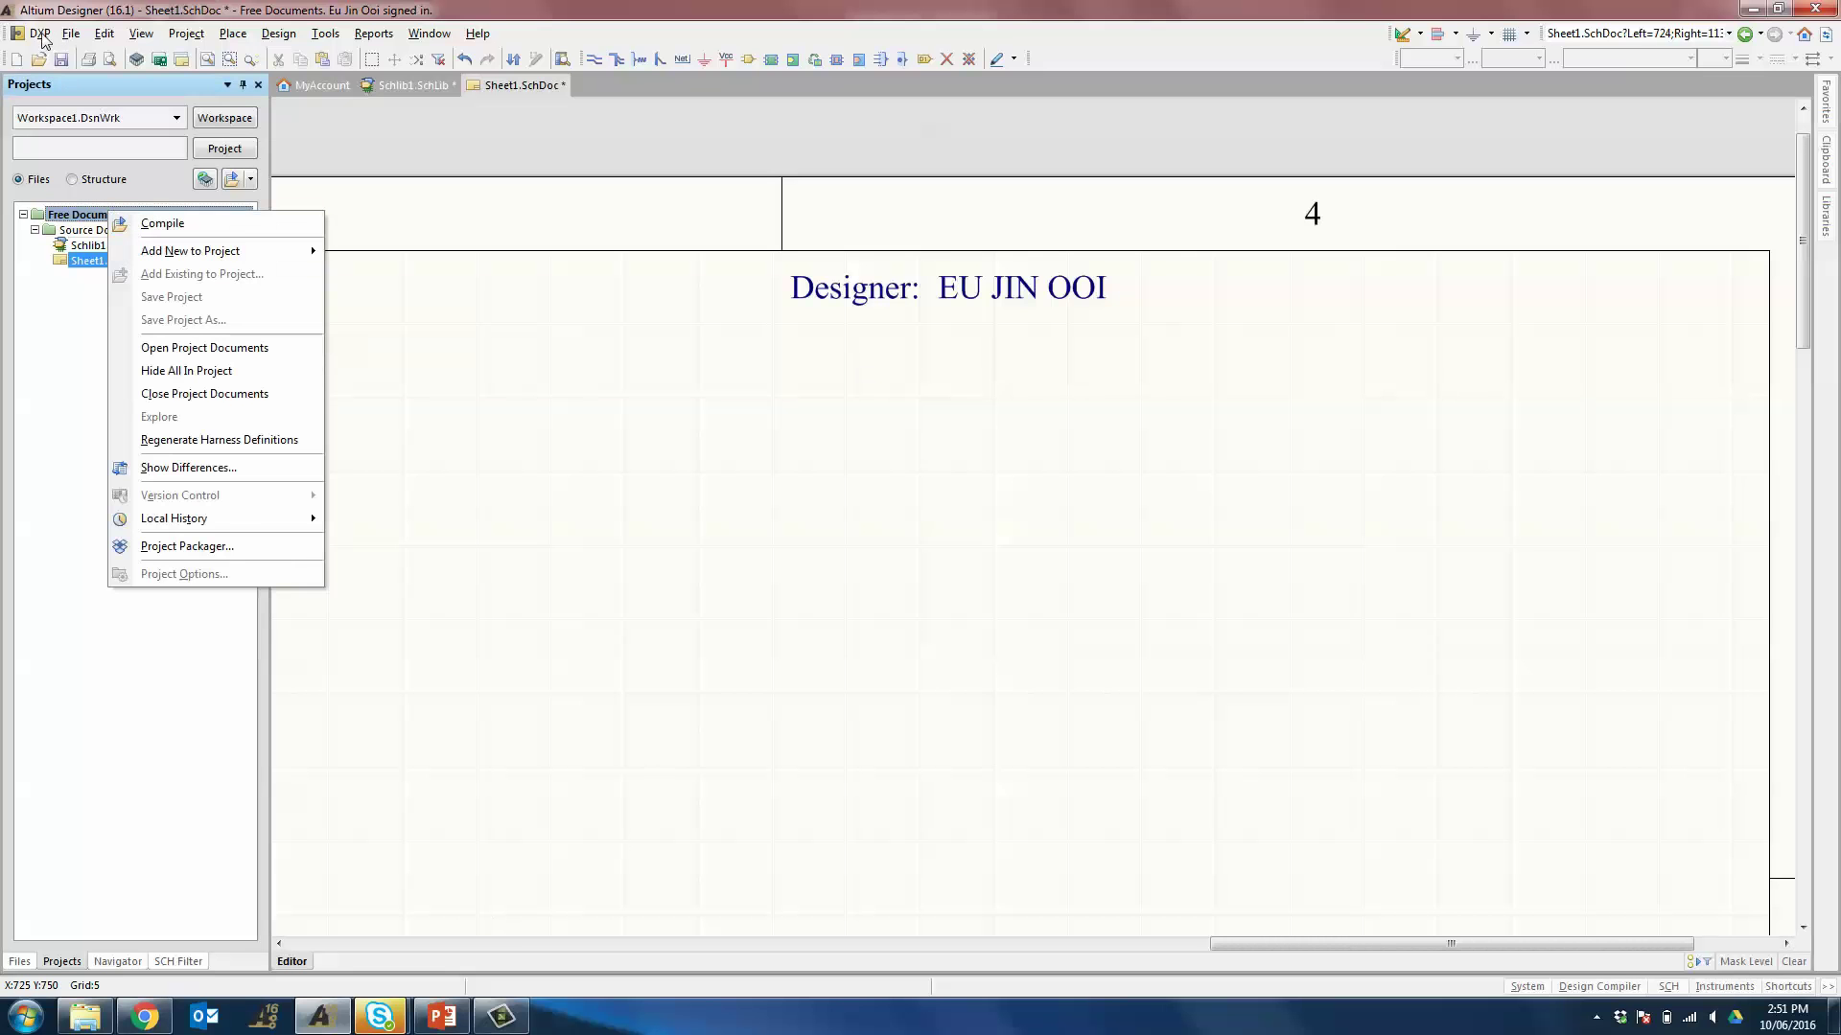
pyautogui.moveTo(232, 255)
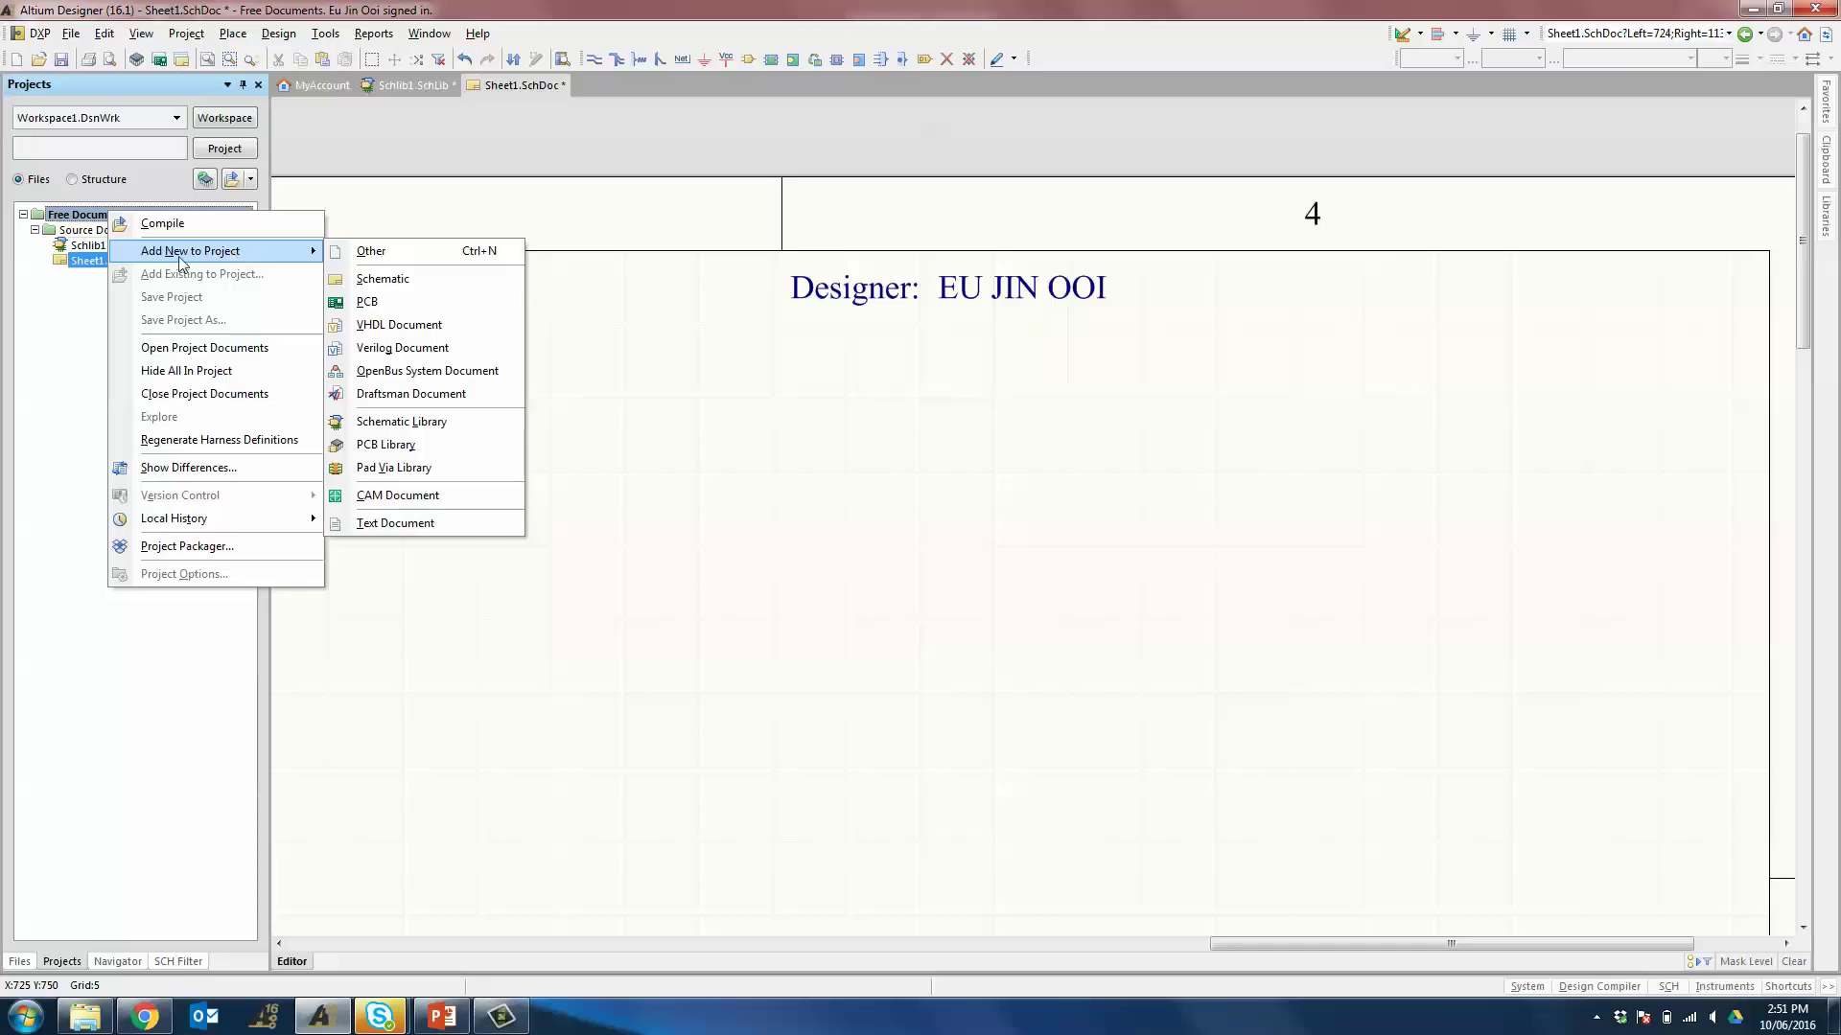
pyautogui.click(383, 280)
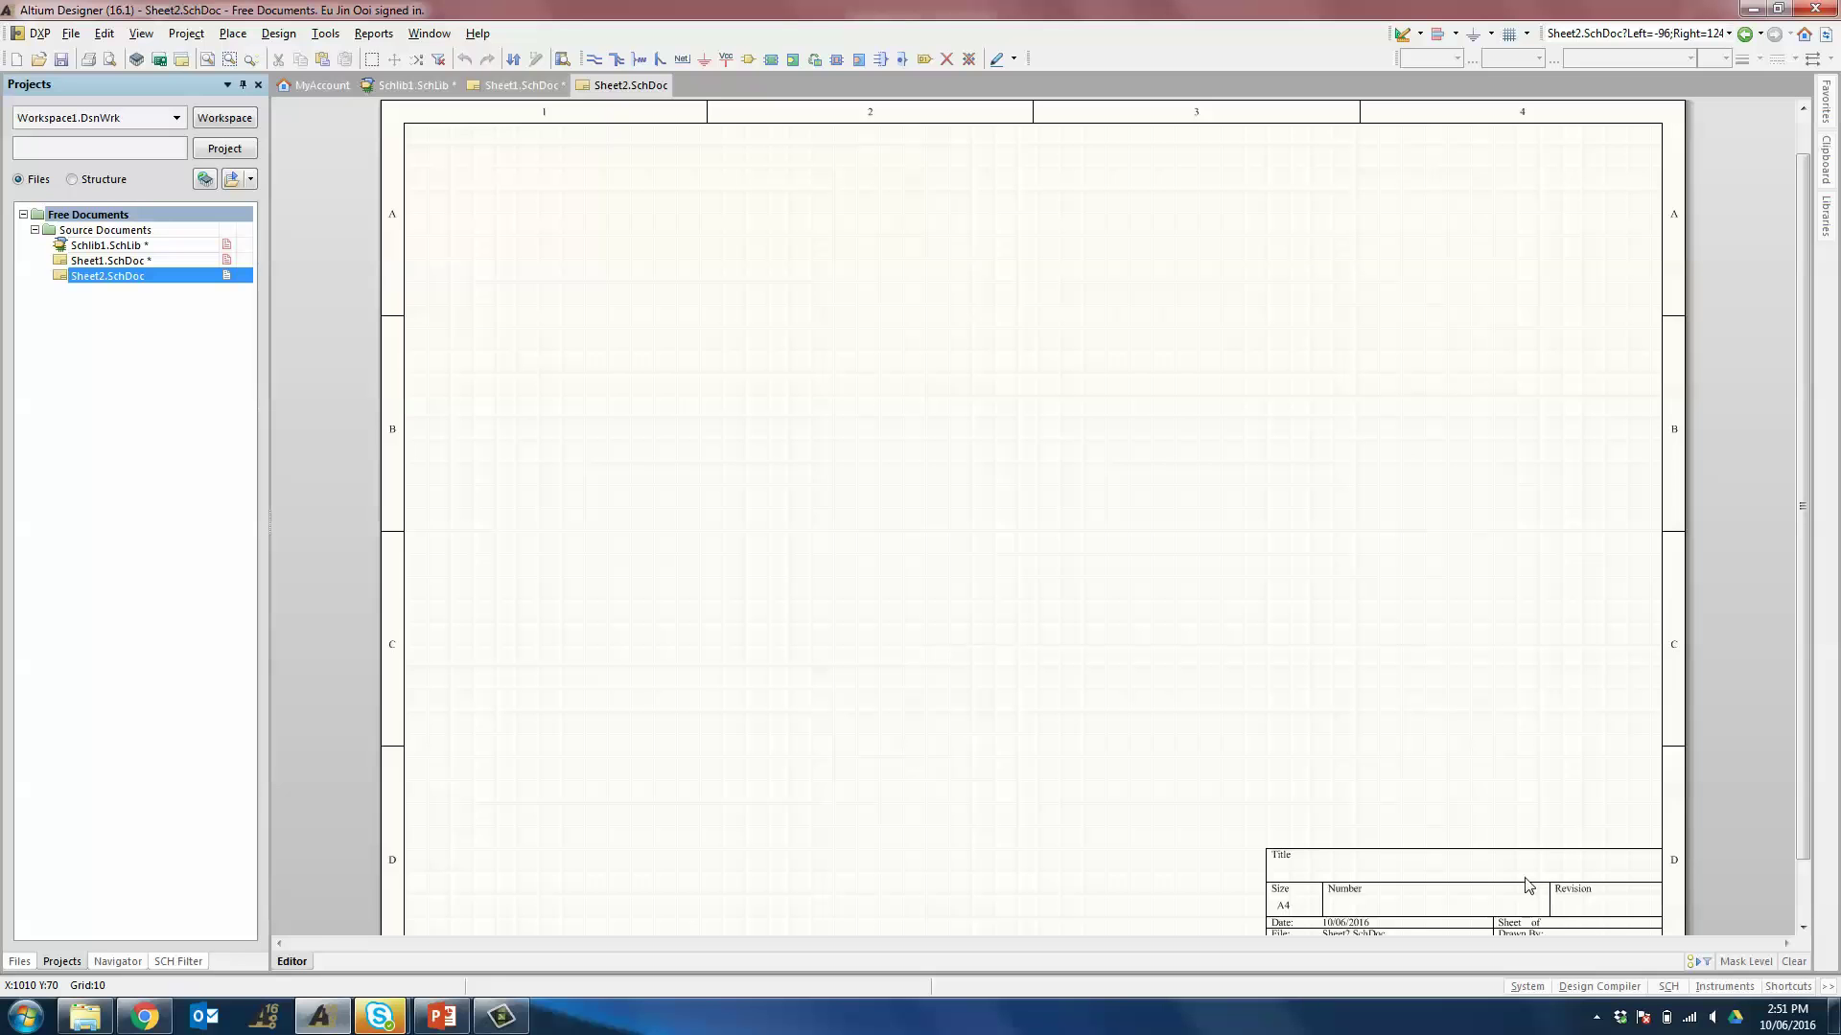
# - Set the default blank sheet template to A4_CADMicro in the general schematic preferences and add another new schematic to the free documents
pyautogui.click(39, 33)
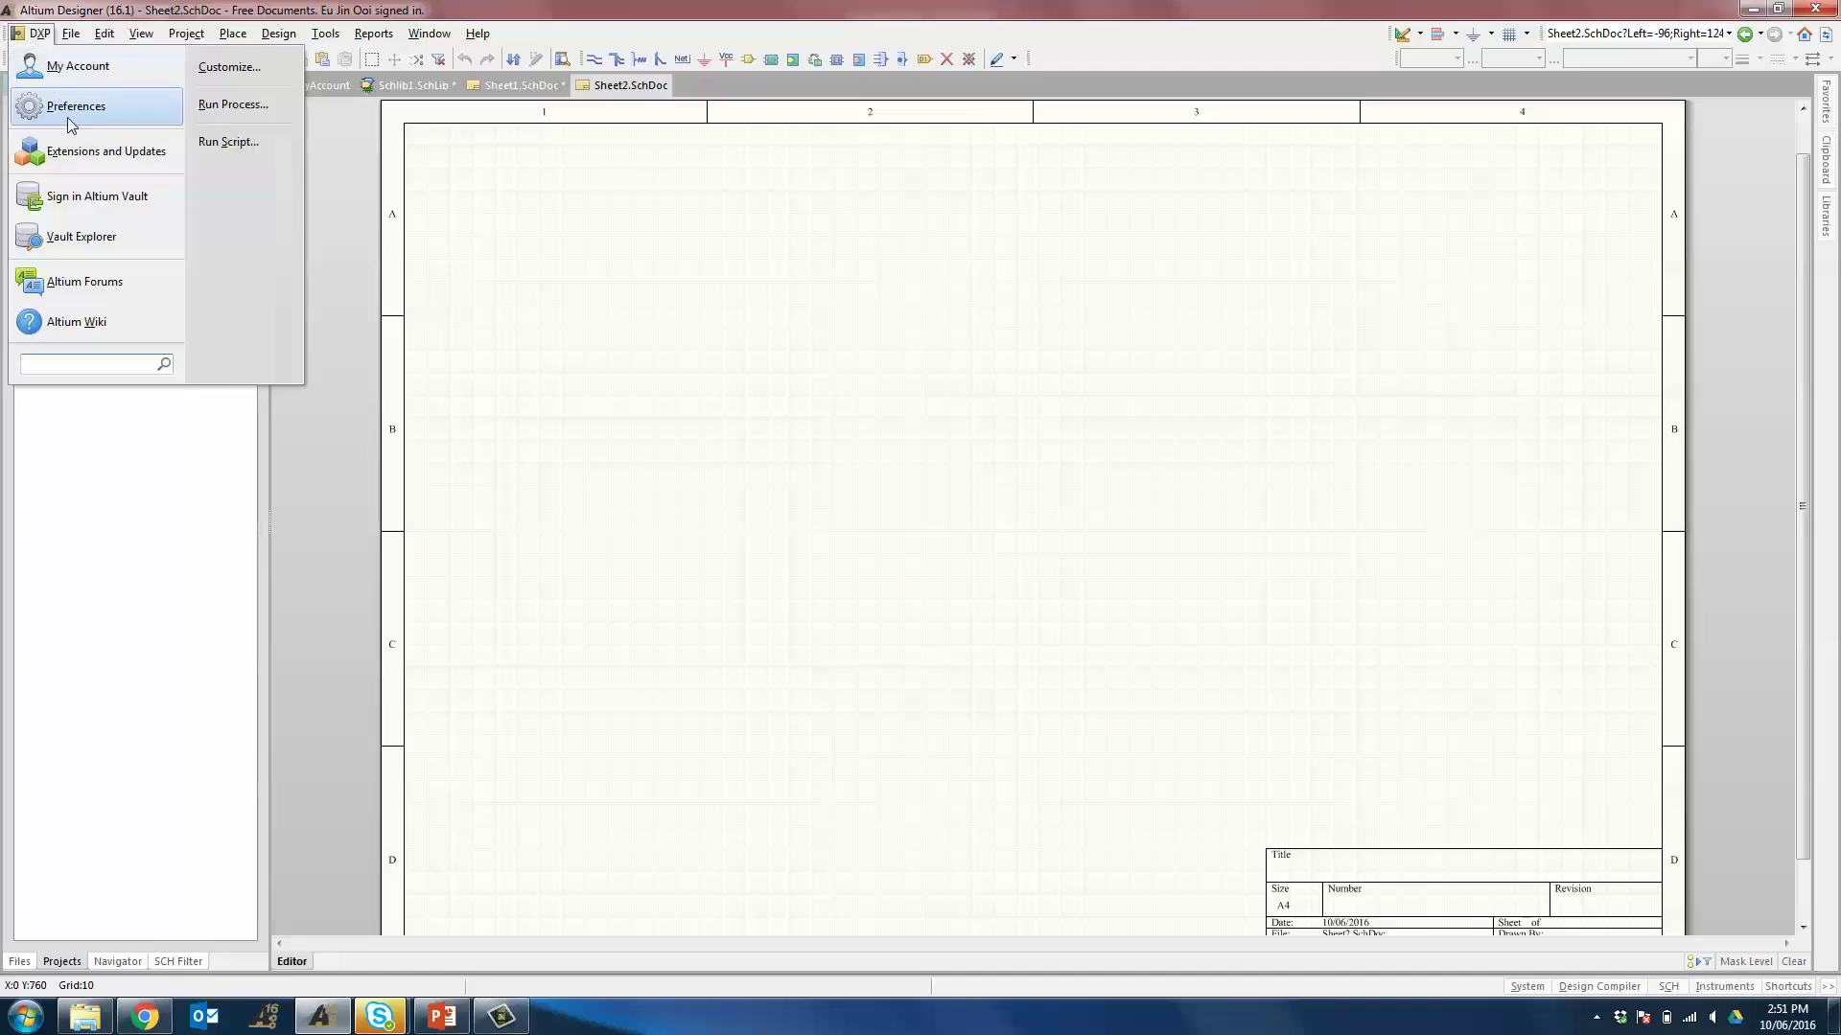
pyautogui.click(70, 123)
pyautogui.click(560, 426)
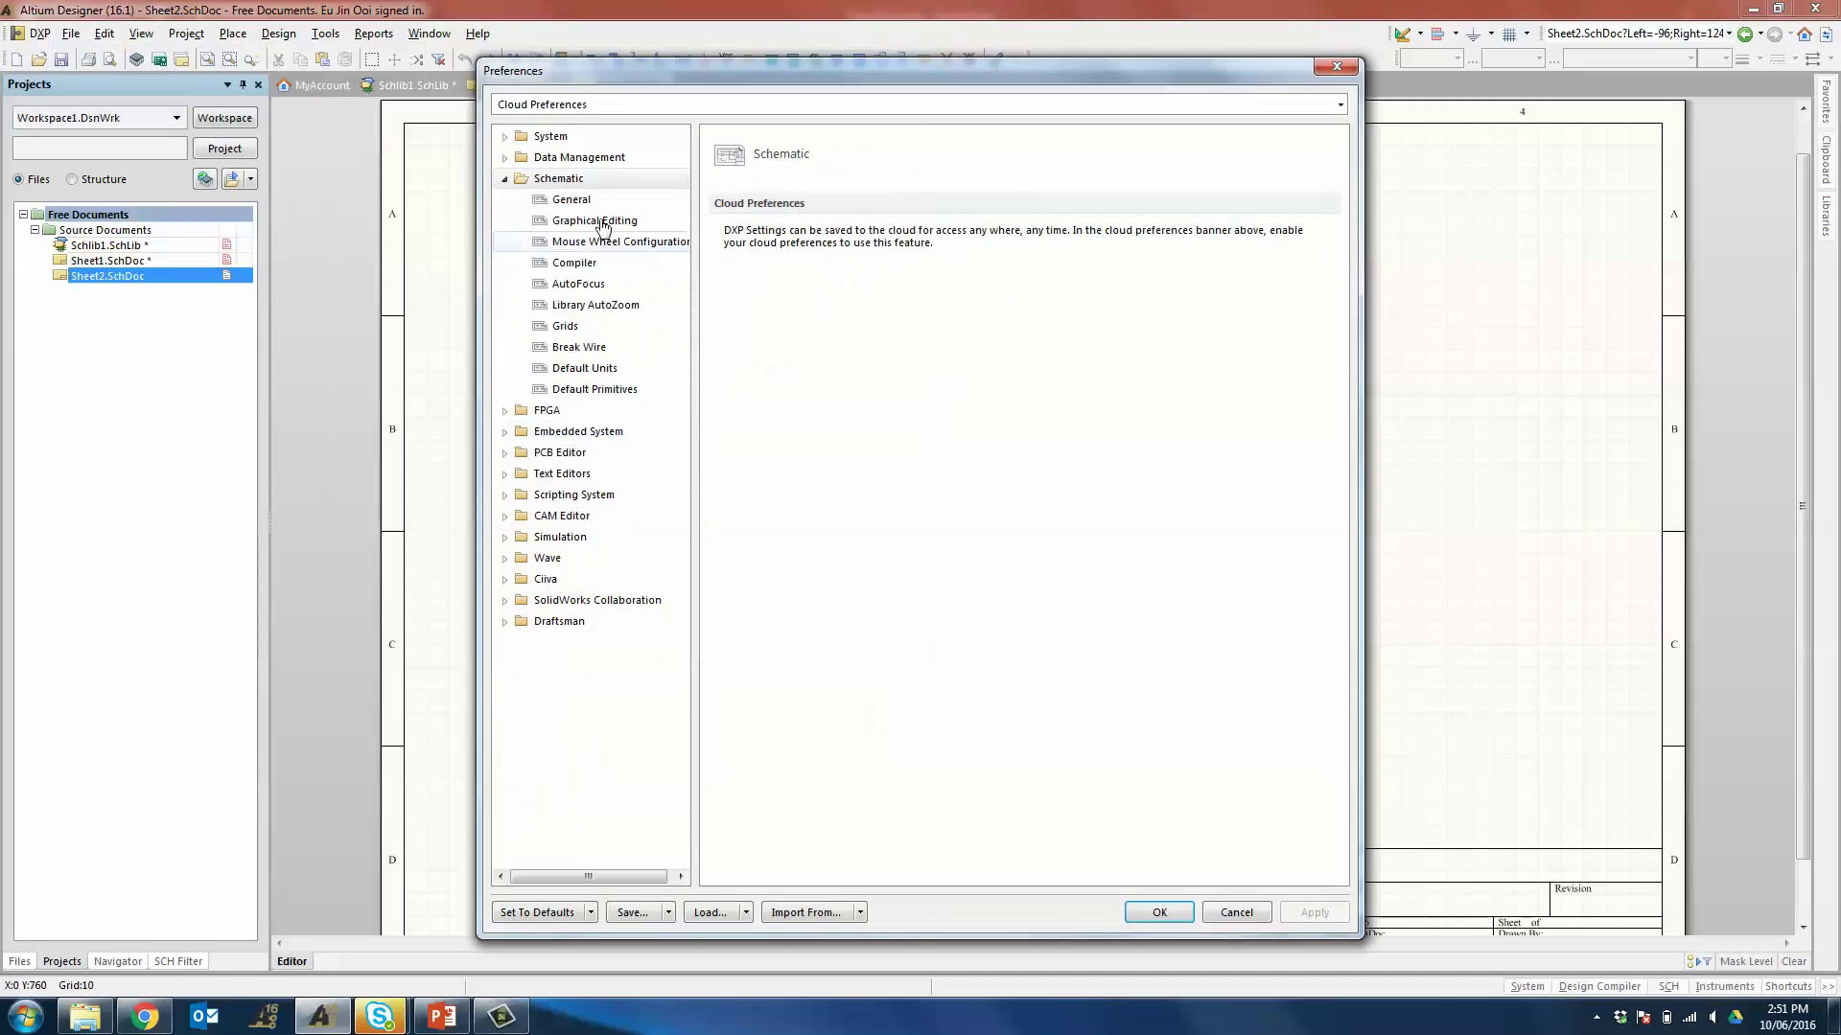
pyautogui.click(573, 200)
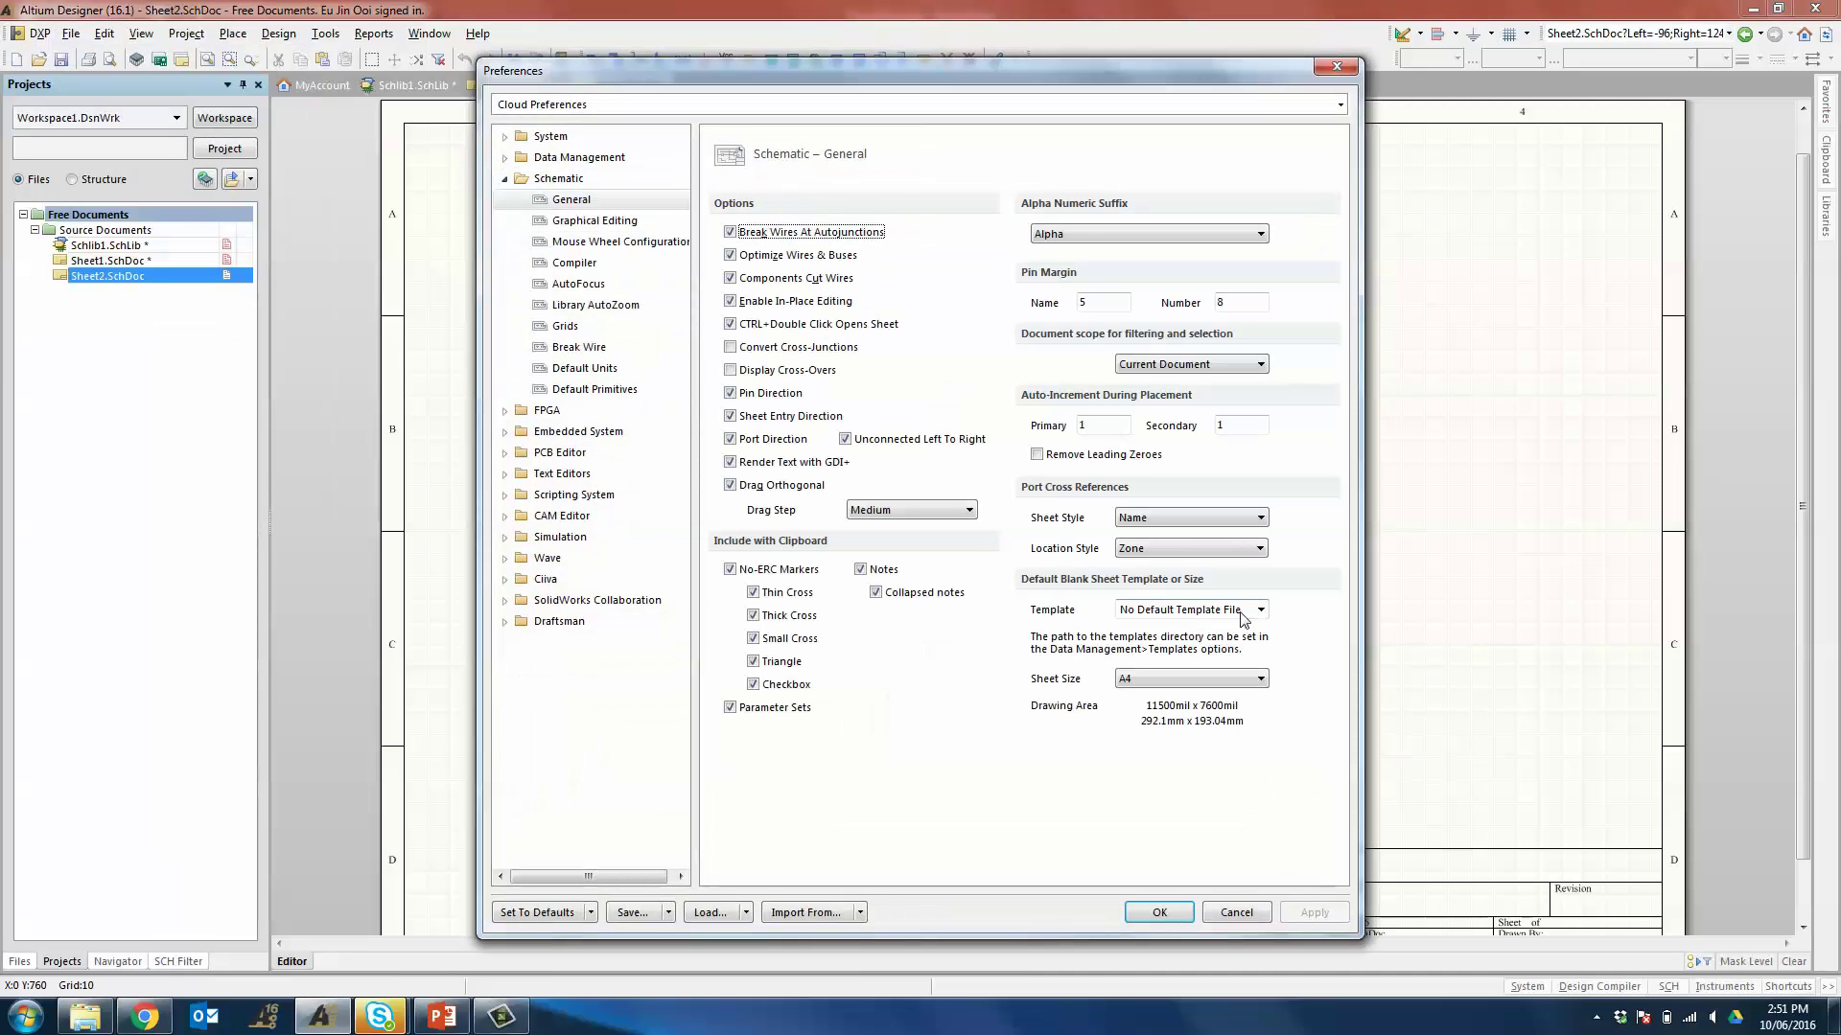
pyautogui.click(1246, 612)
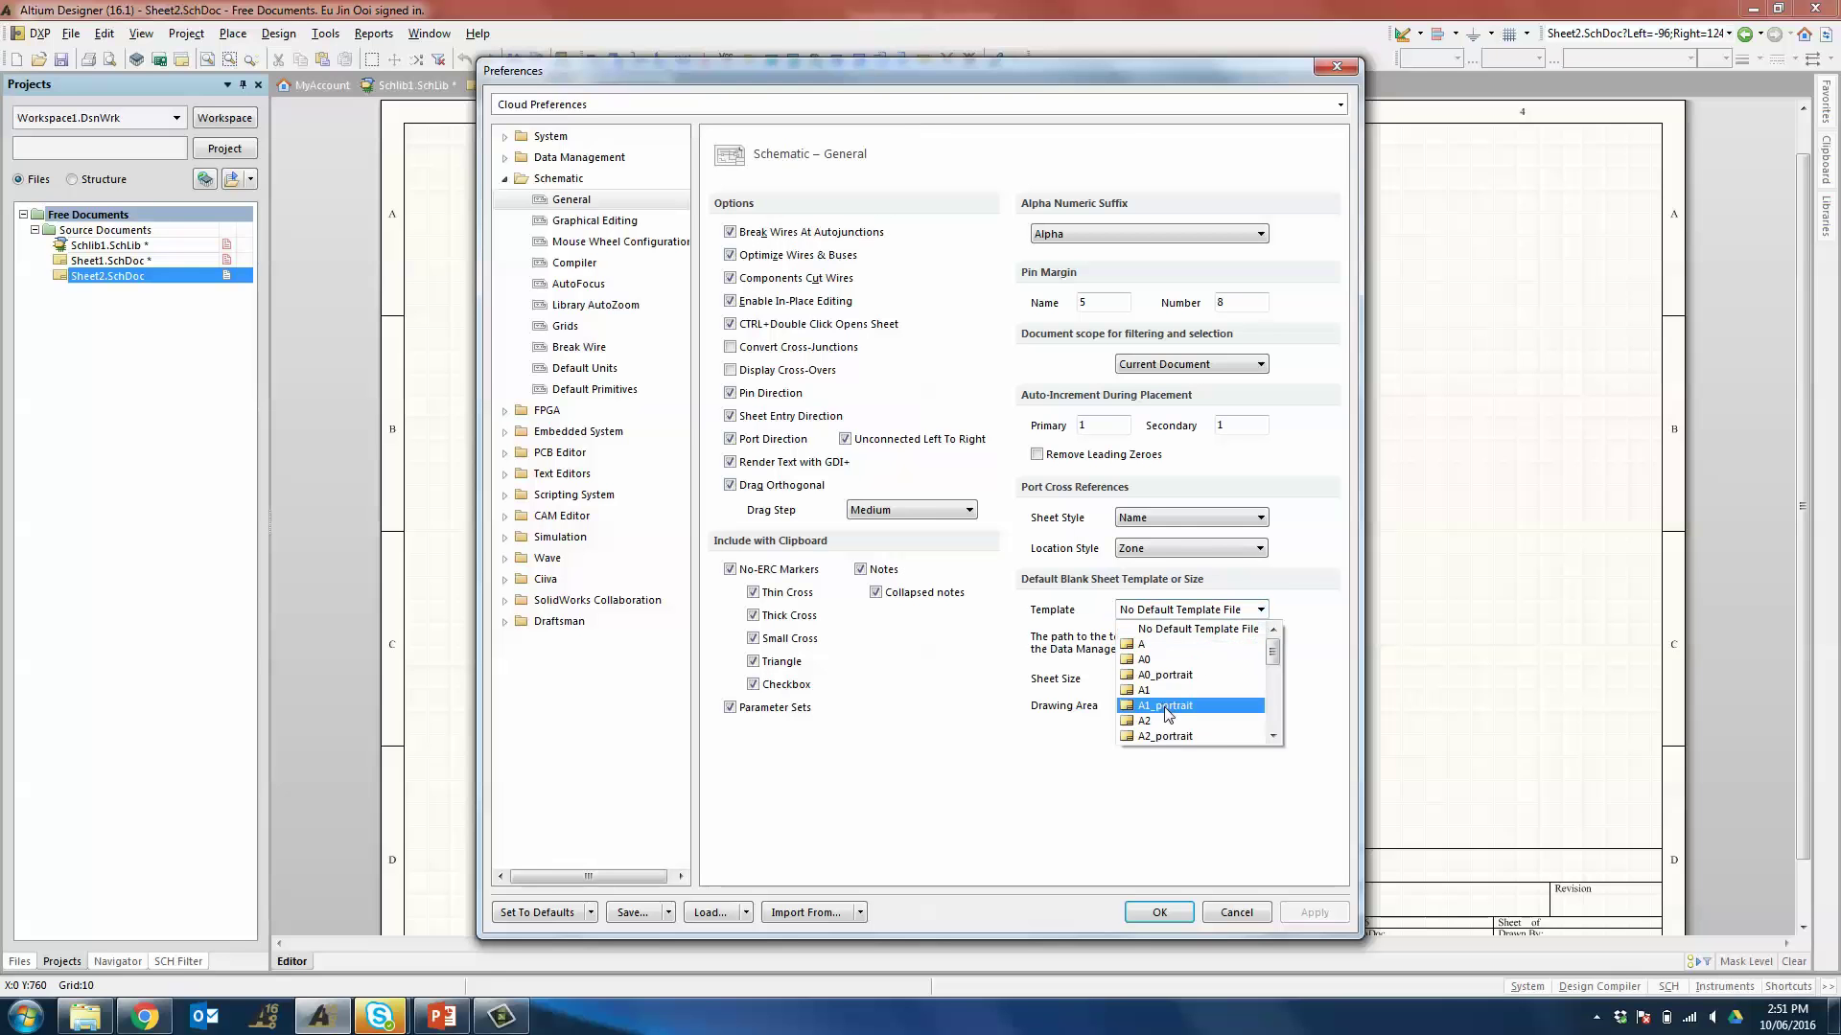
pyautogui.scroll(-3, 1168, 714)
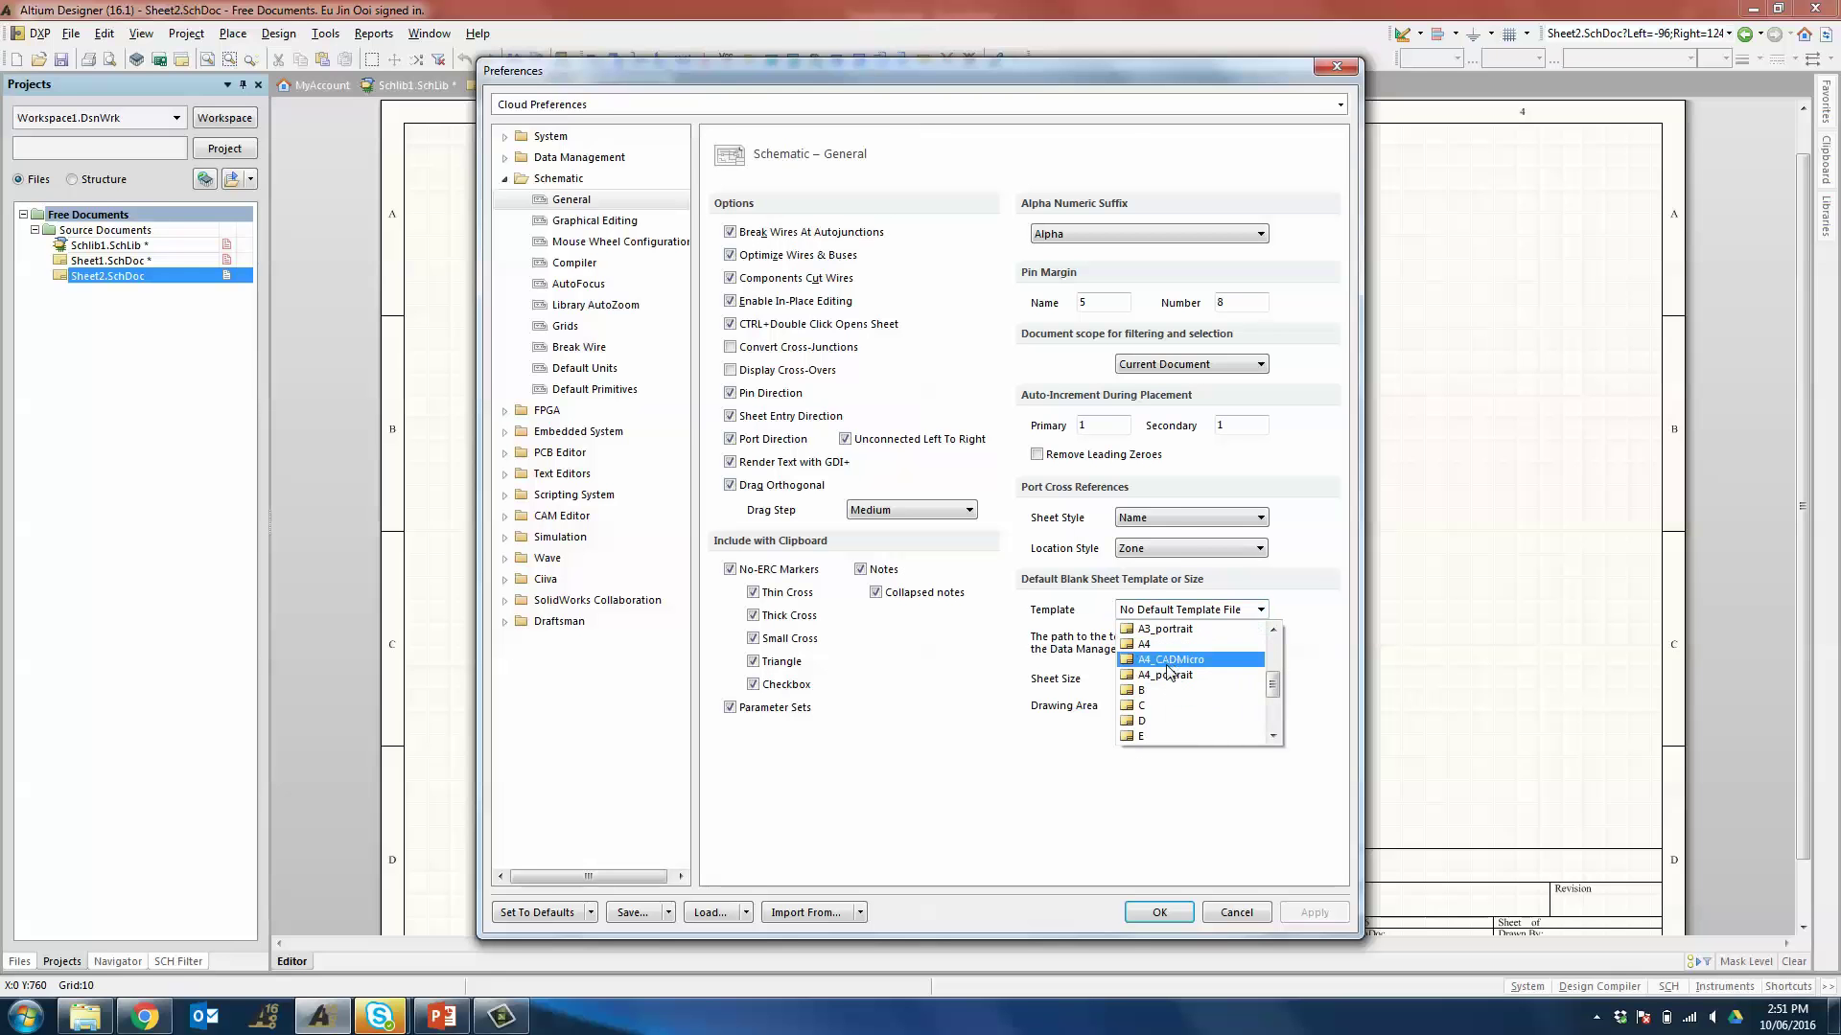
pyautogui.click(1167, 664)
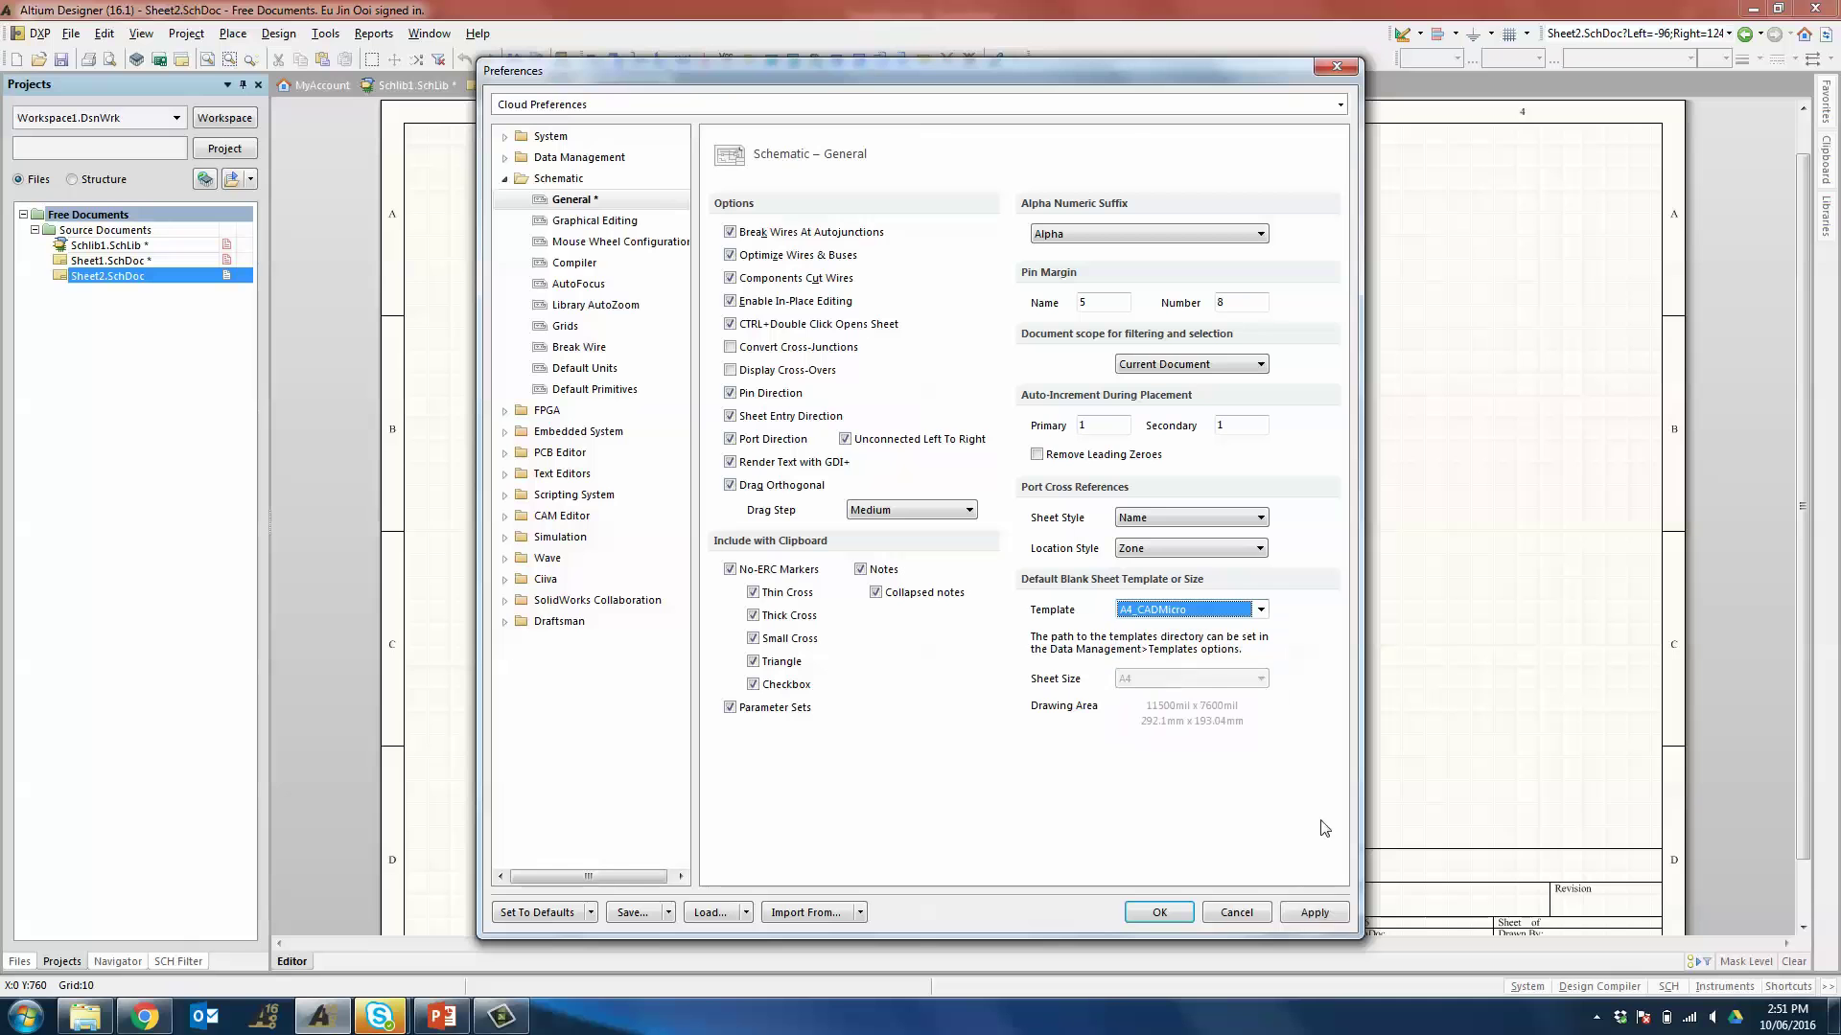
pyautogui.click(1311, 914)
pyautogui.click(1159, 912)
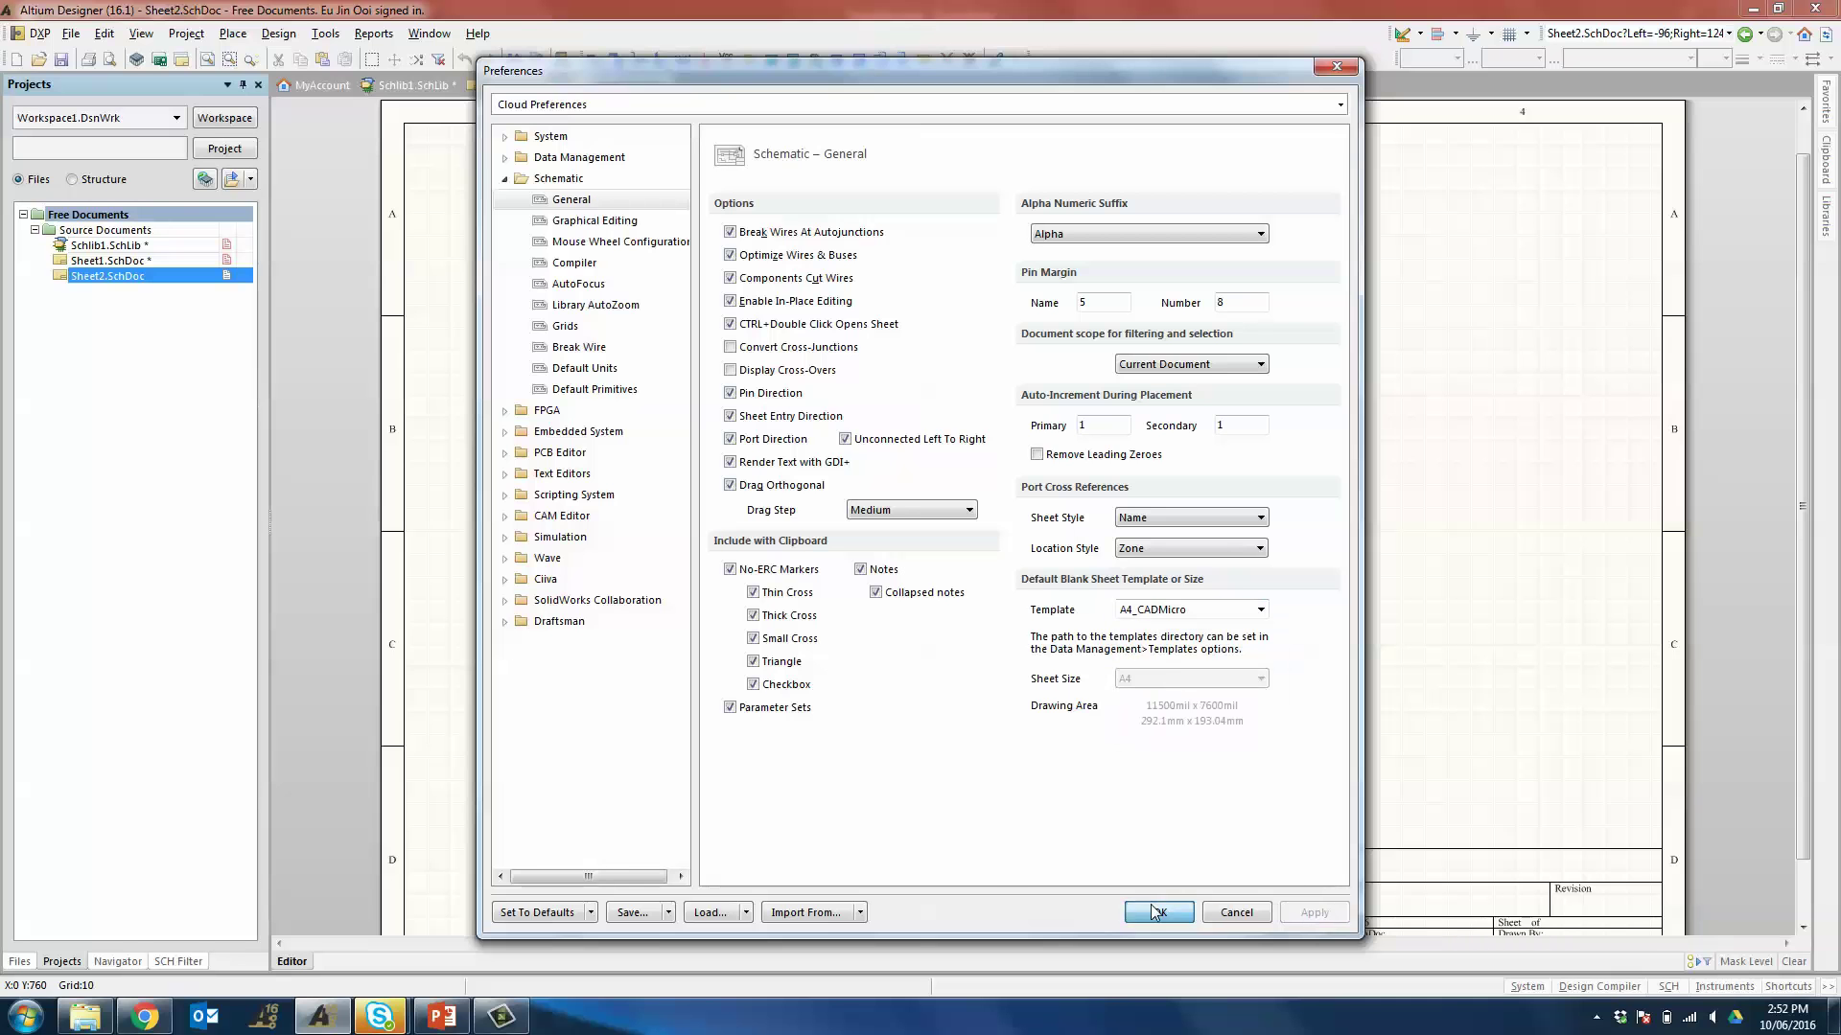
pyautogui.rightClick(139, 217)
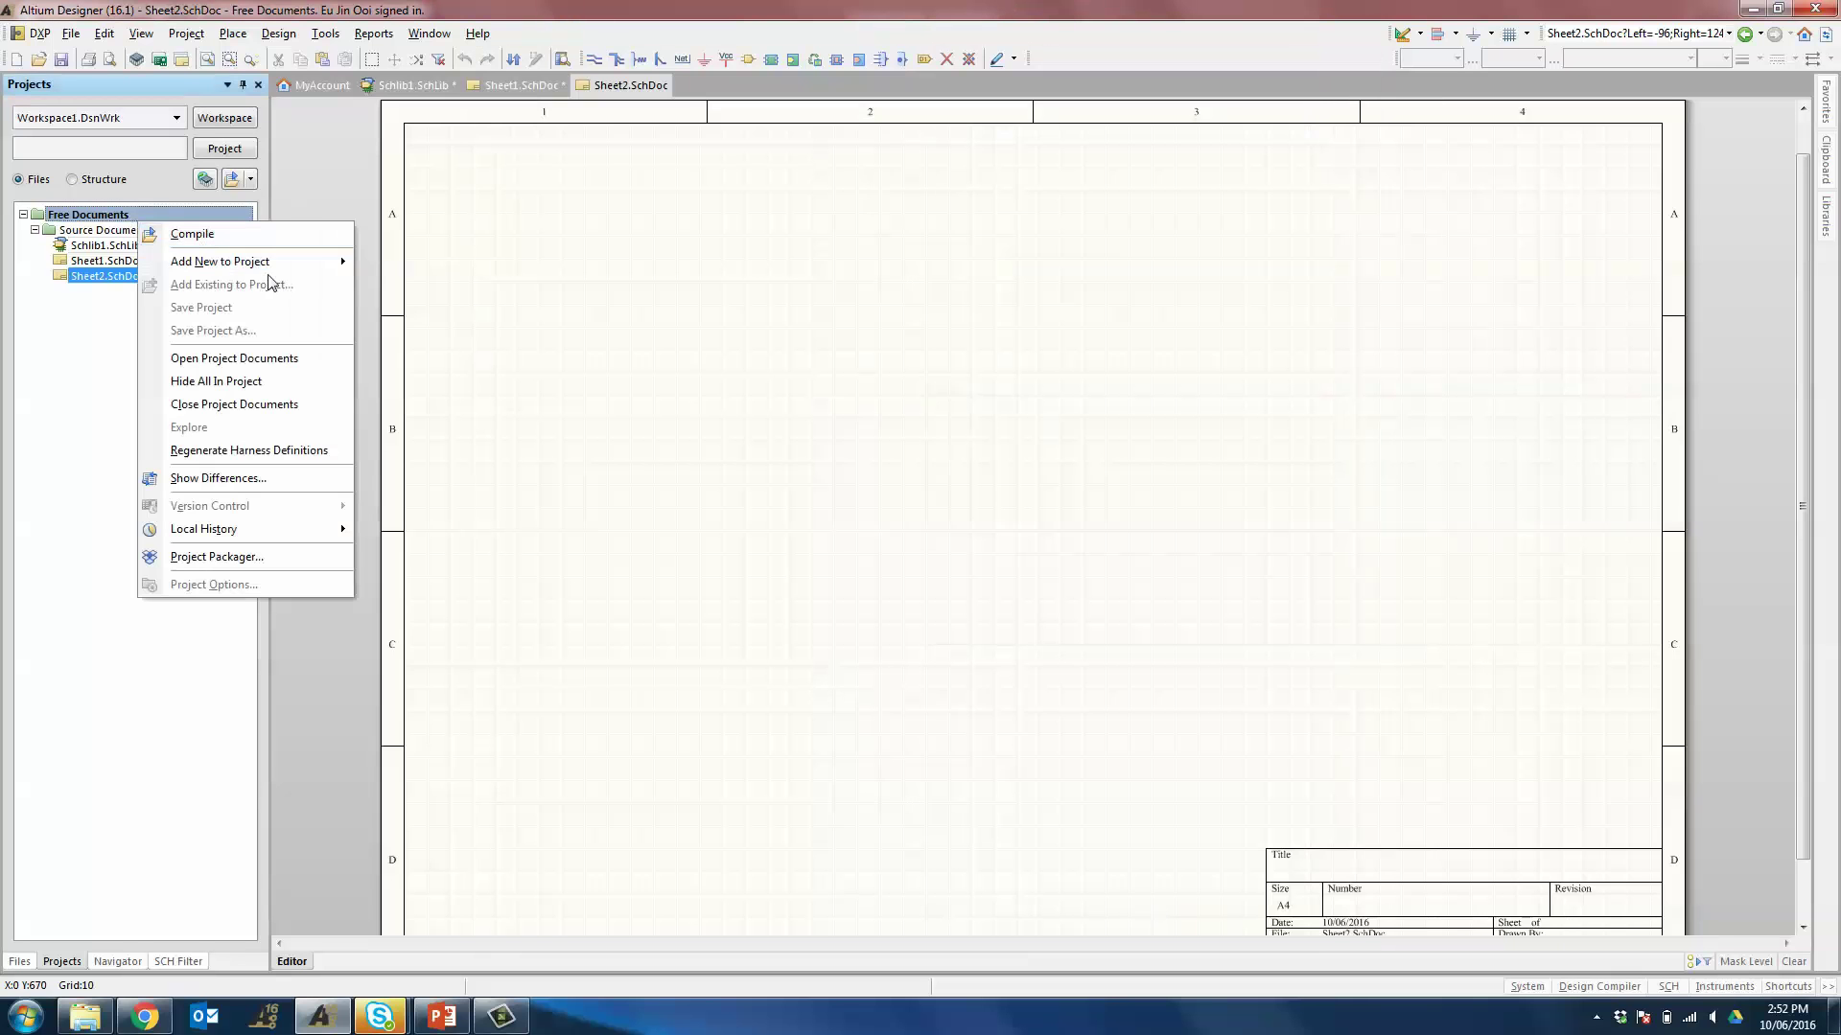
pyautogui.click(428, 291)
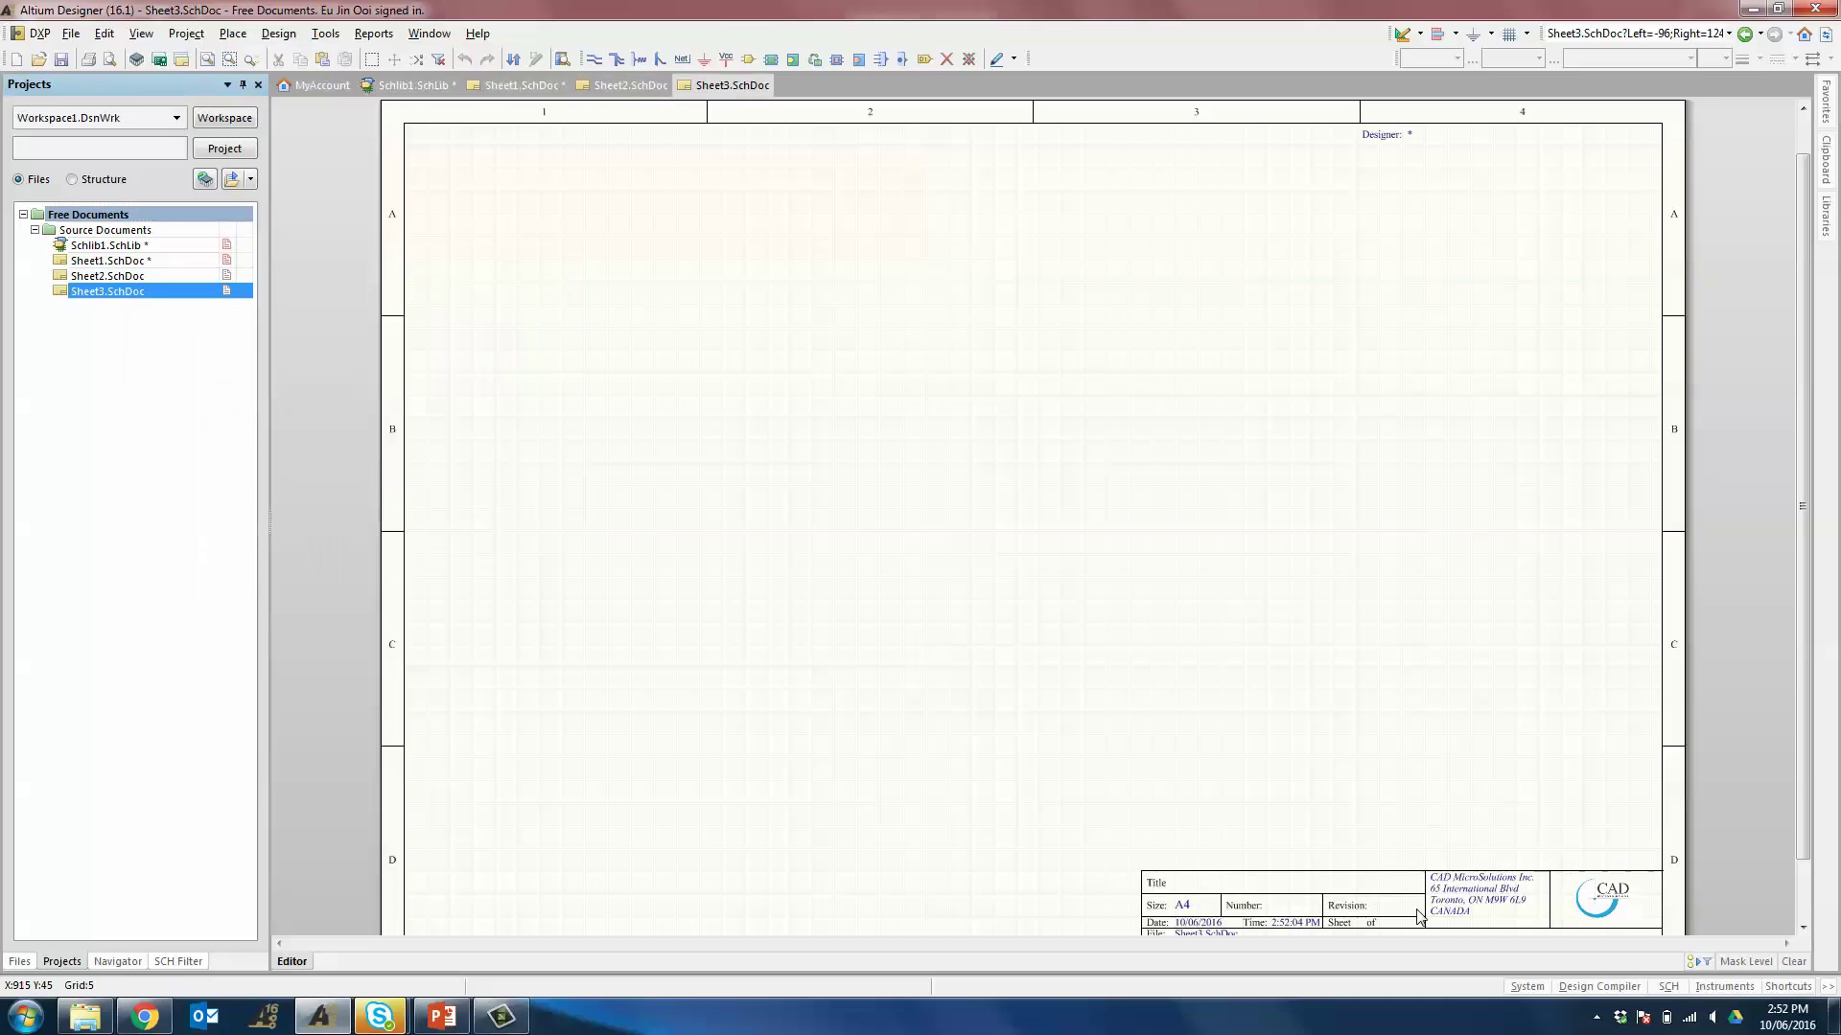
# - Close all the free documents without saving any of the modified files
pyautogui.rightClick(149, 209)
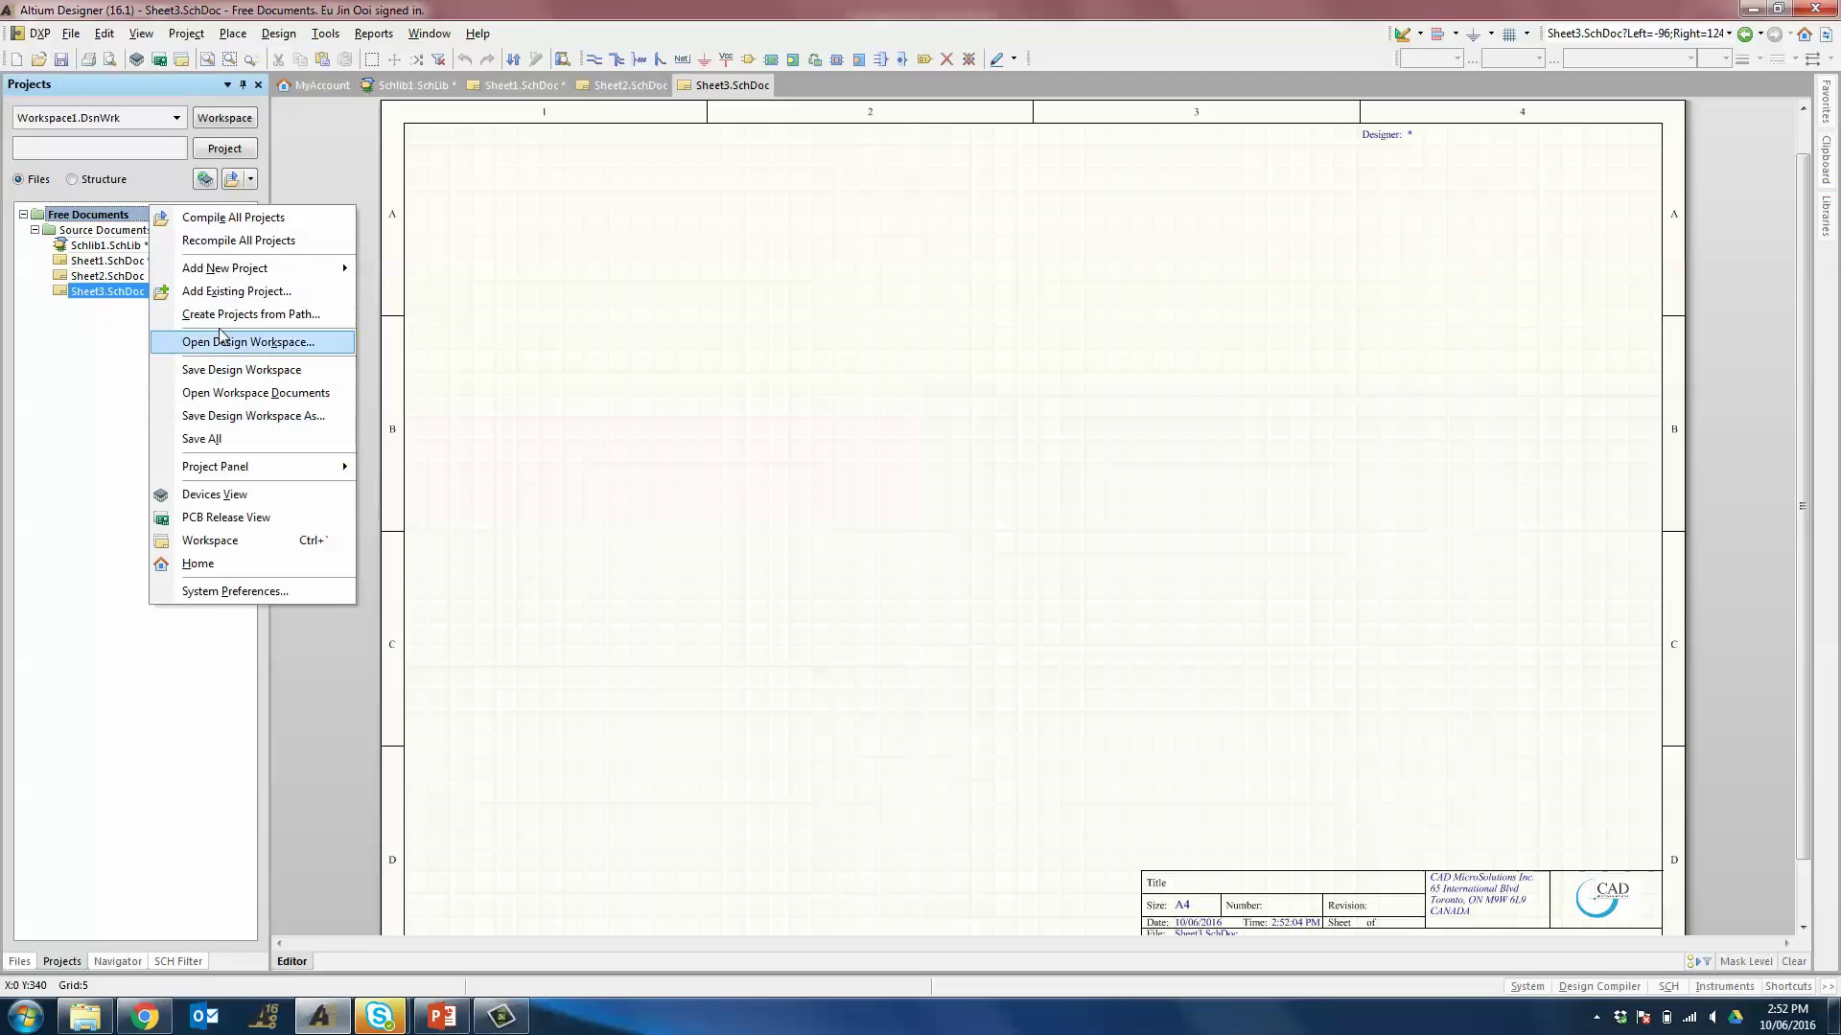
pyautogui.rightClick(136, 216)
pyautogui.click(238, 397)
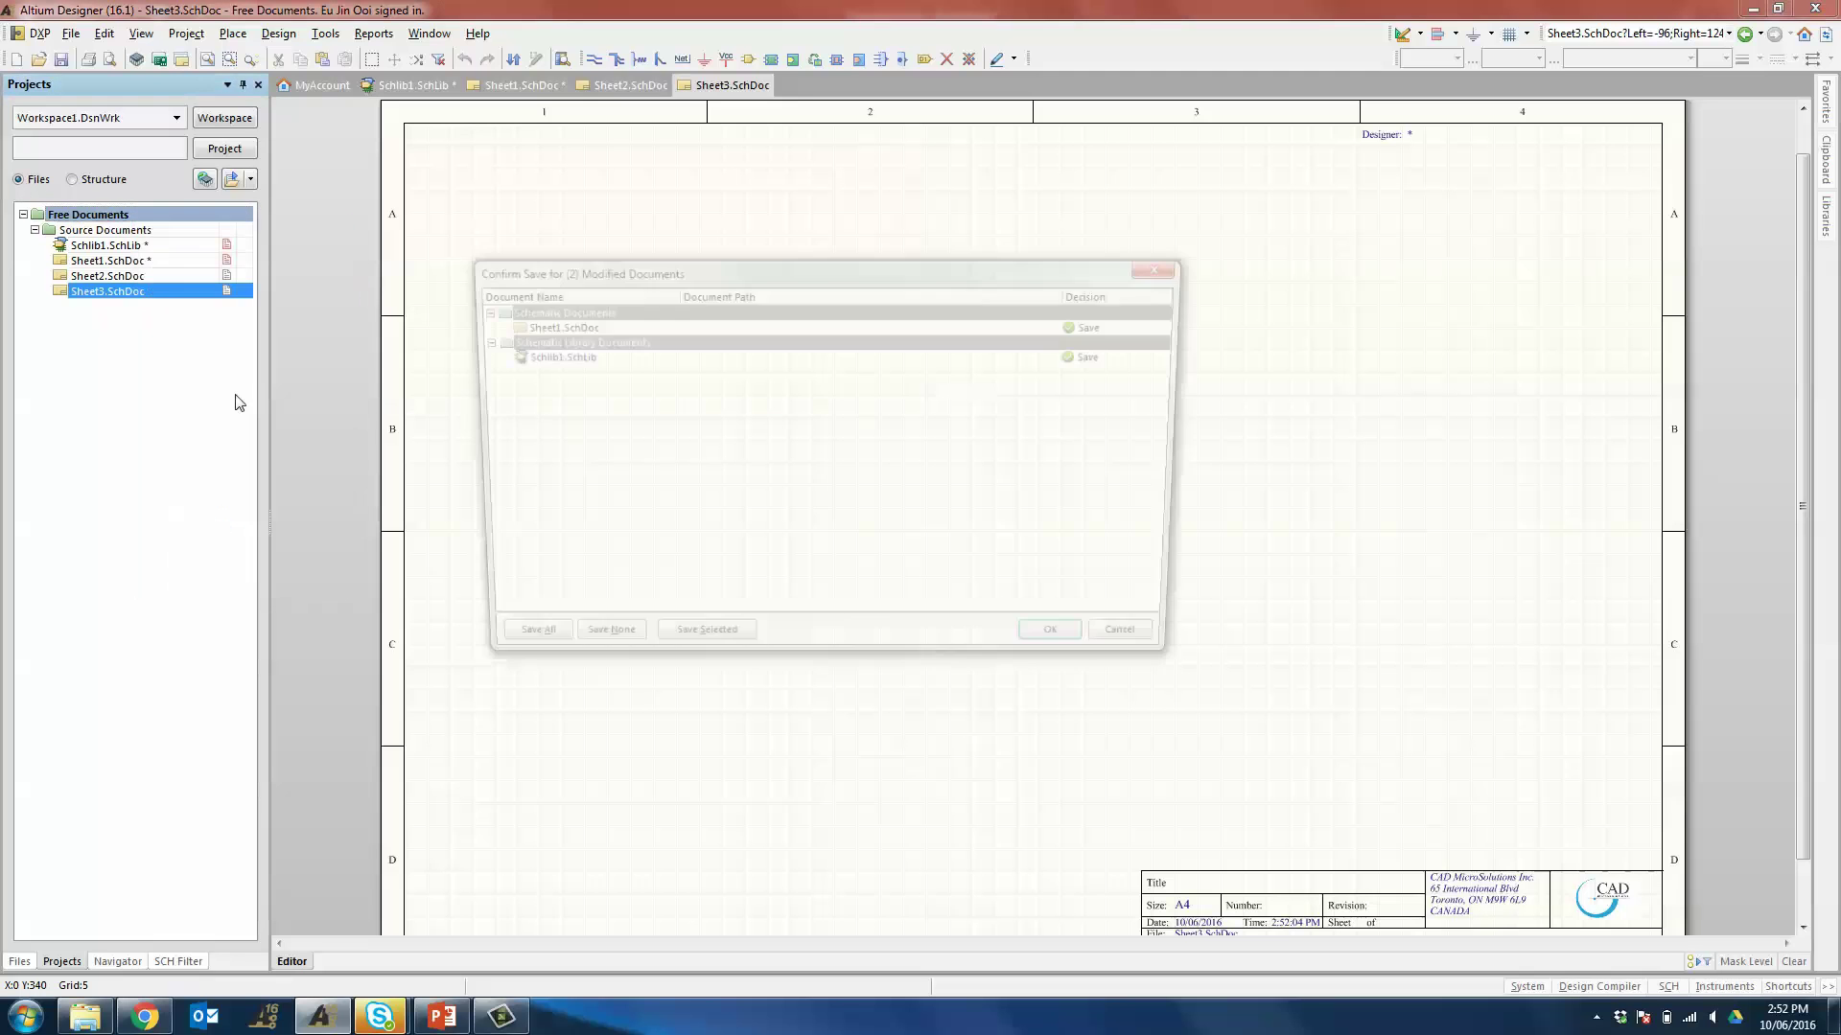
pyautogui.click(599, 647)
pyautogui.click(1074, 650)
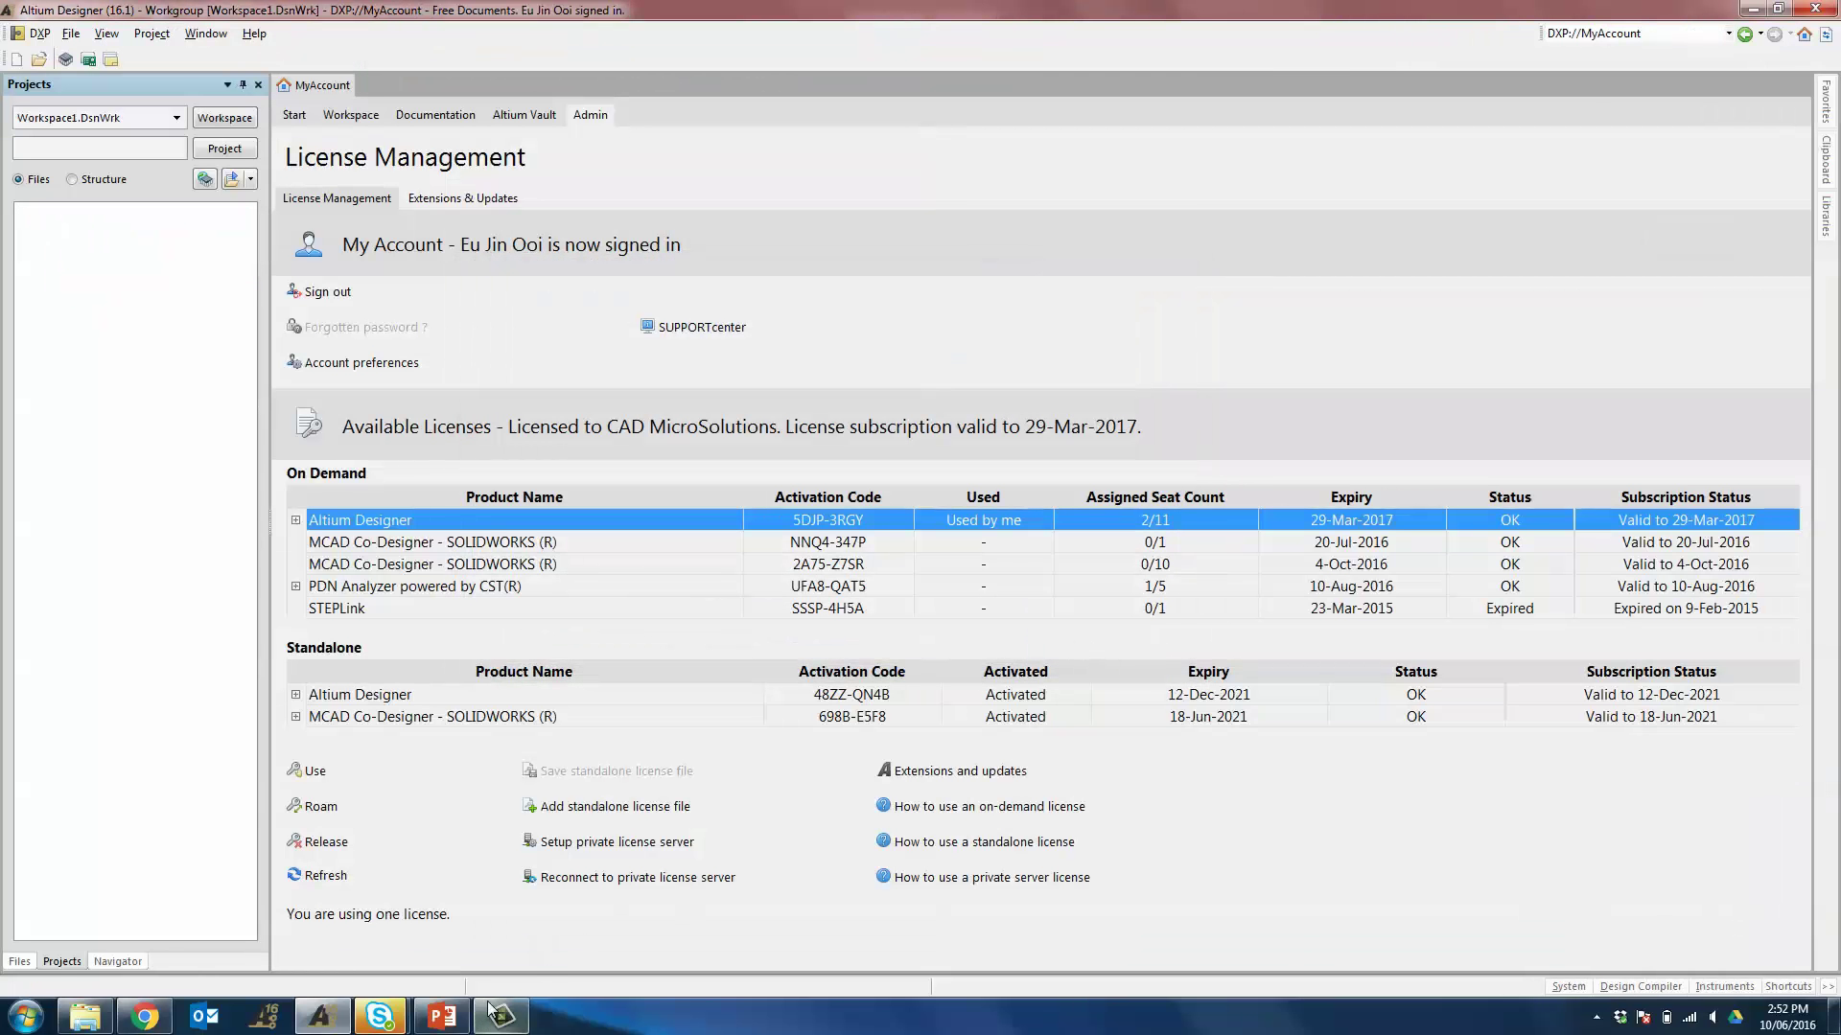
# - Create a new PCB project with the <Default> project template and its own project folder
pyautogui.click(70, 38)
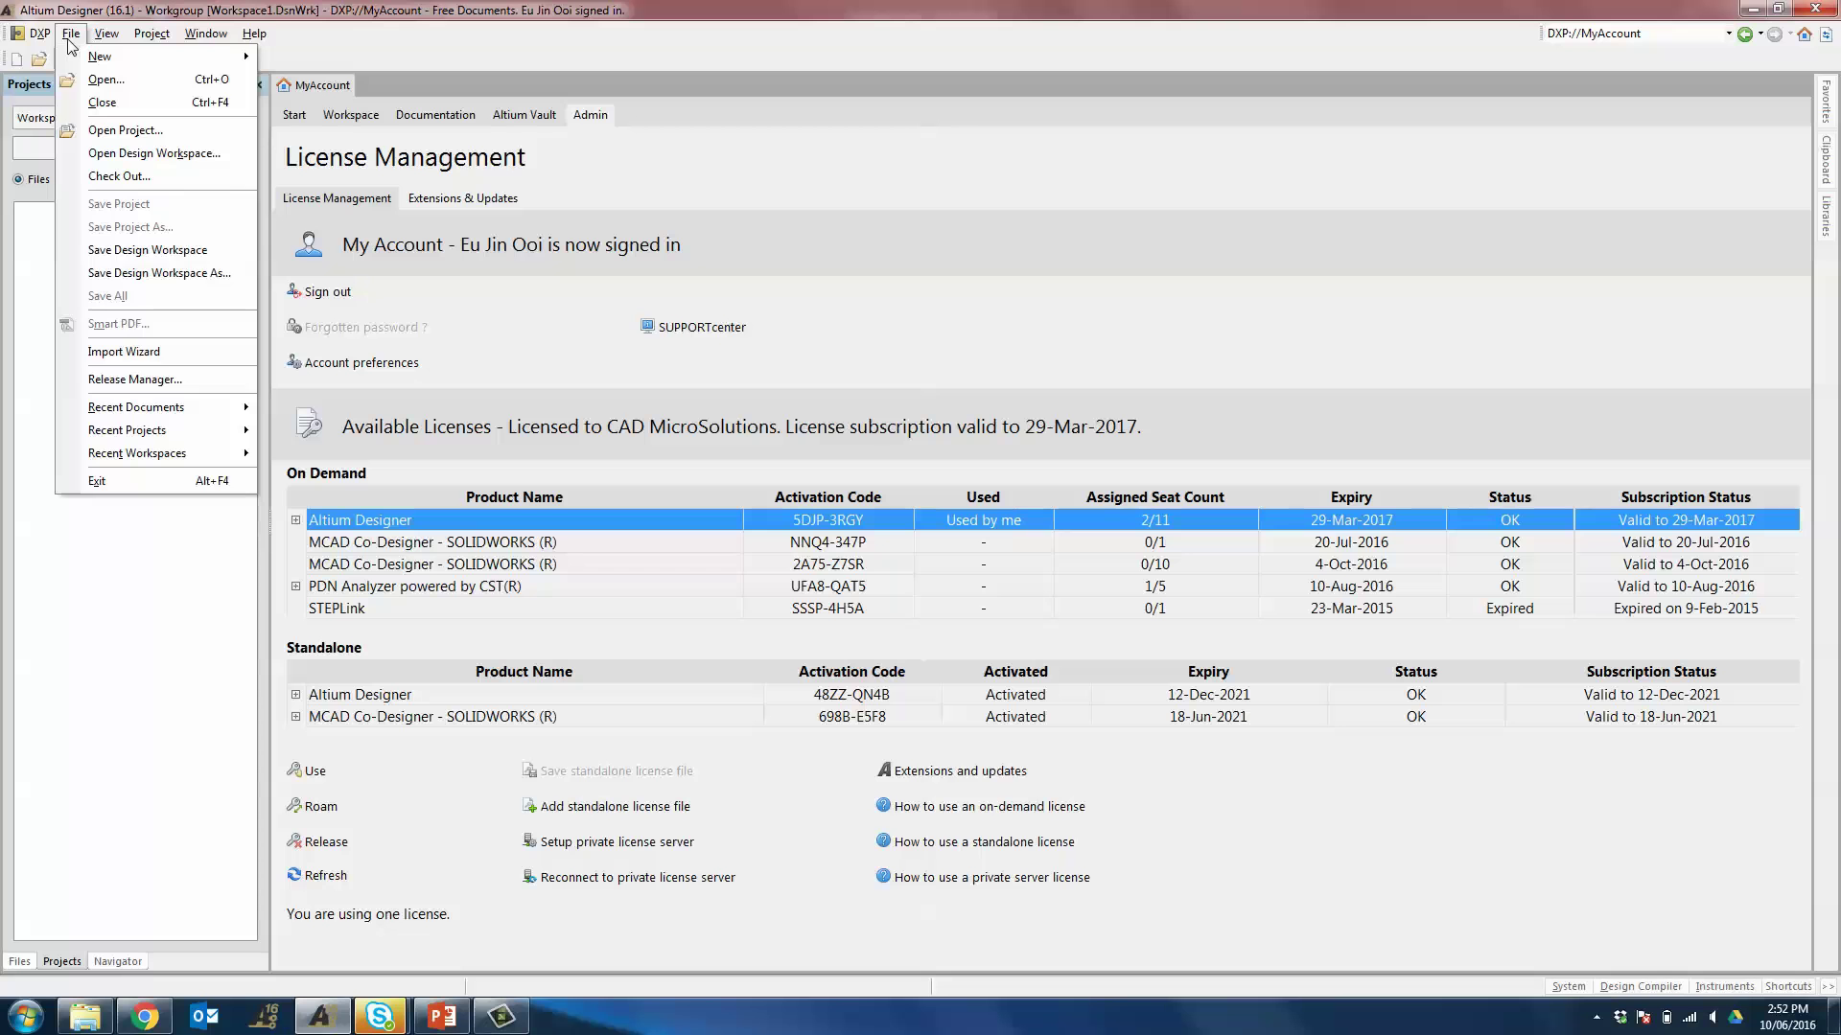
pyautogui.moveTo(80, 60)
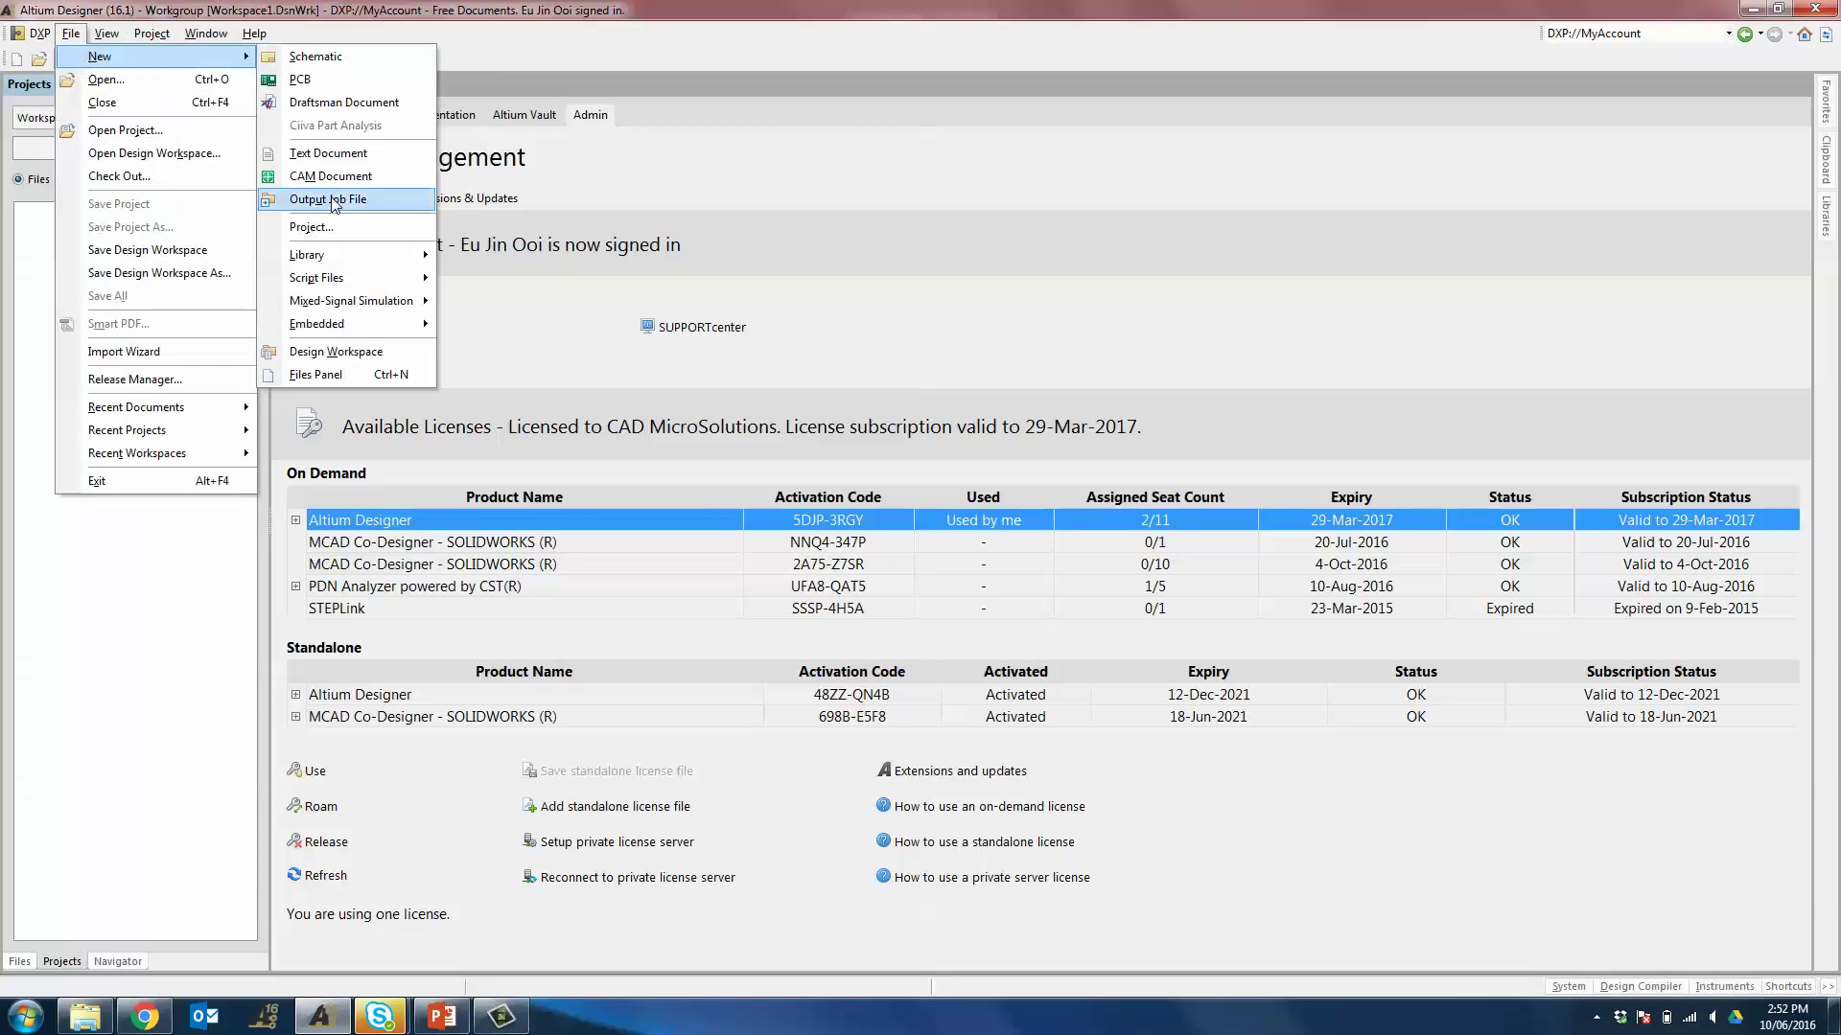
pyautogui.click(333, 227)
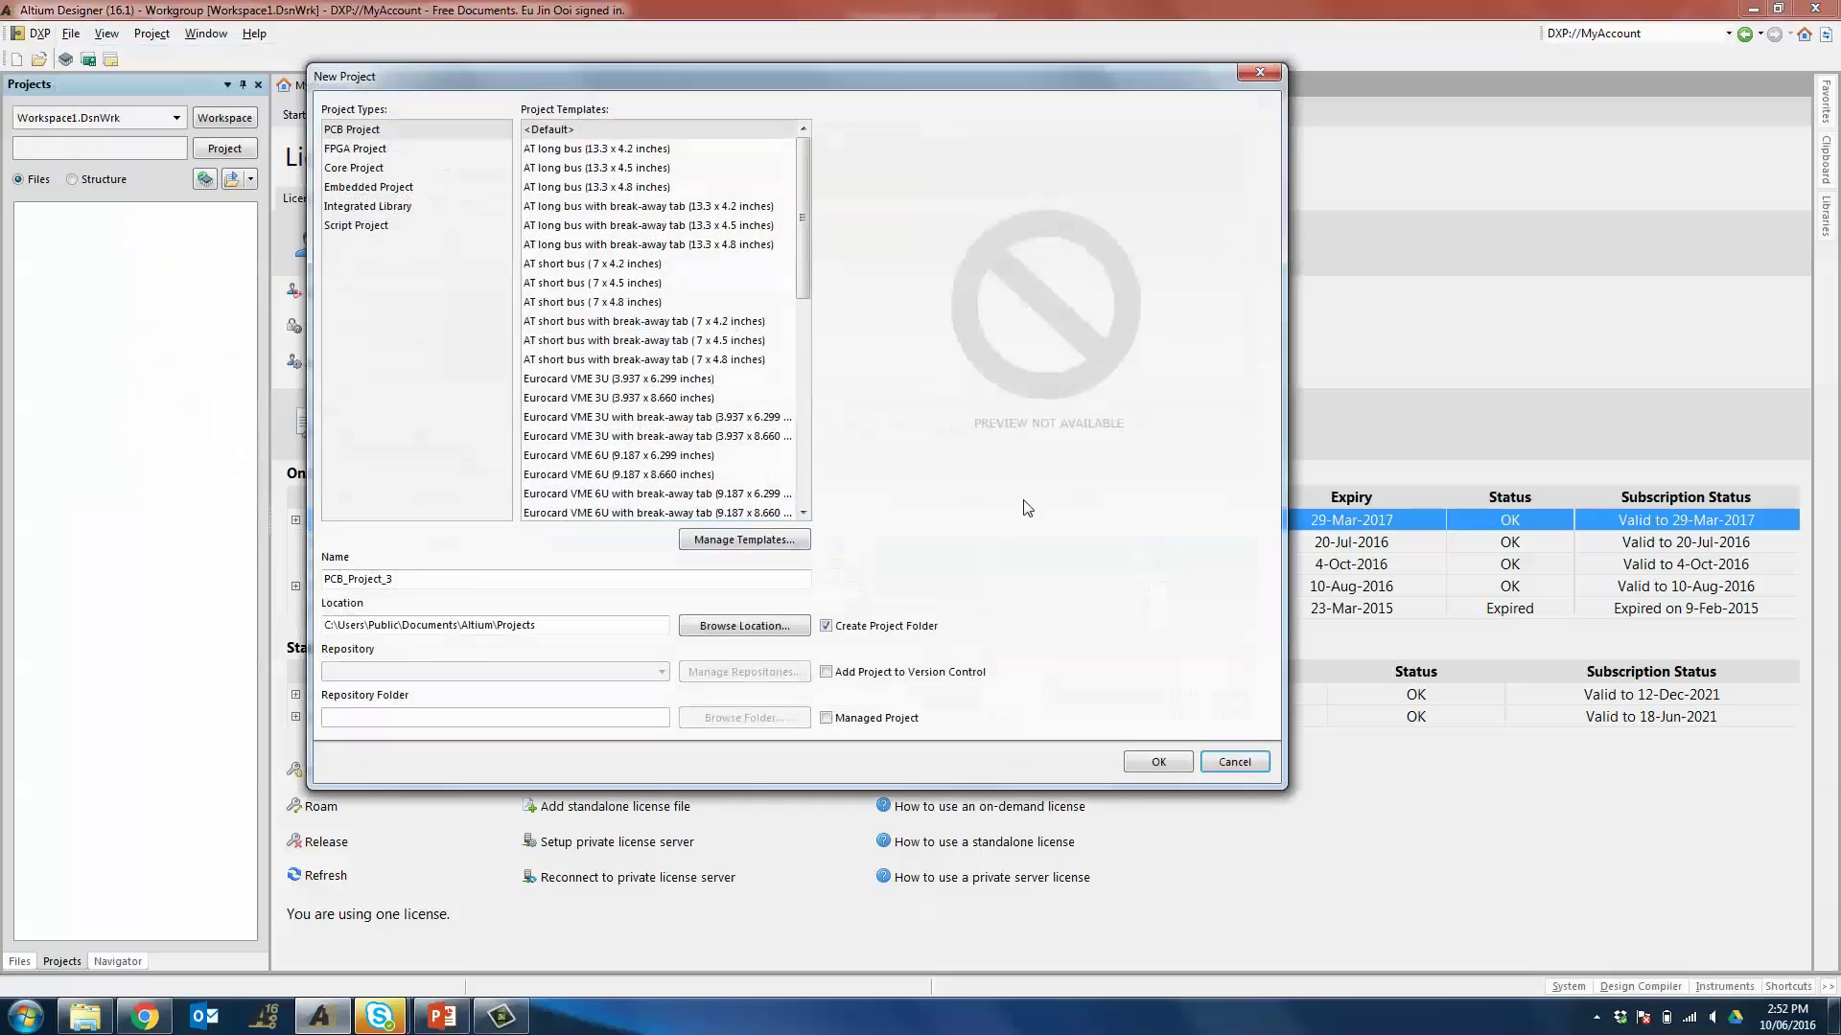
pyautogui.click(1176, 771)
# - Add a new schematic sheet to the PCB project and check the template's title block on it
pyautogui.rightClick(132, 220)
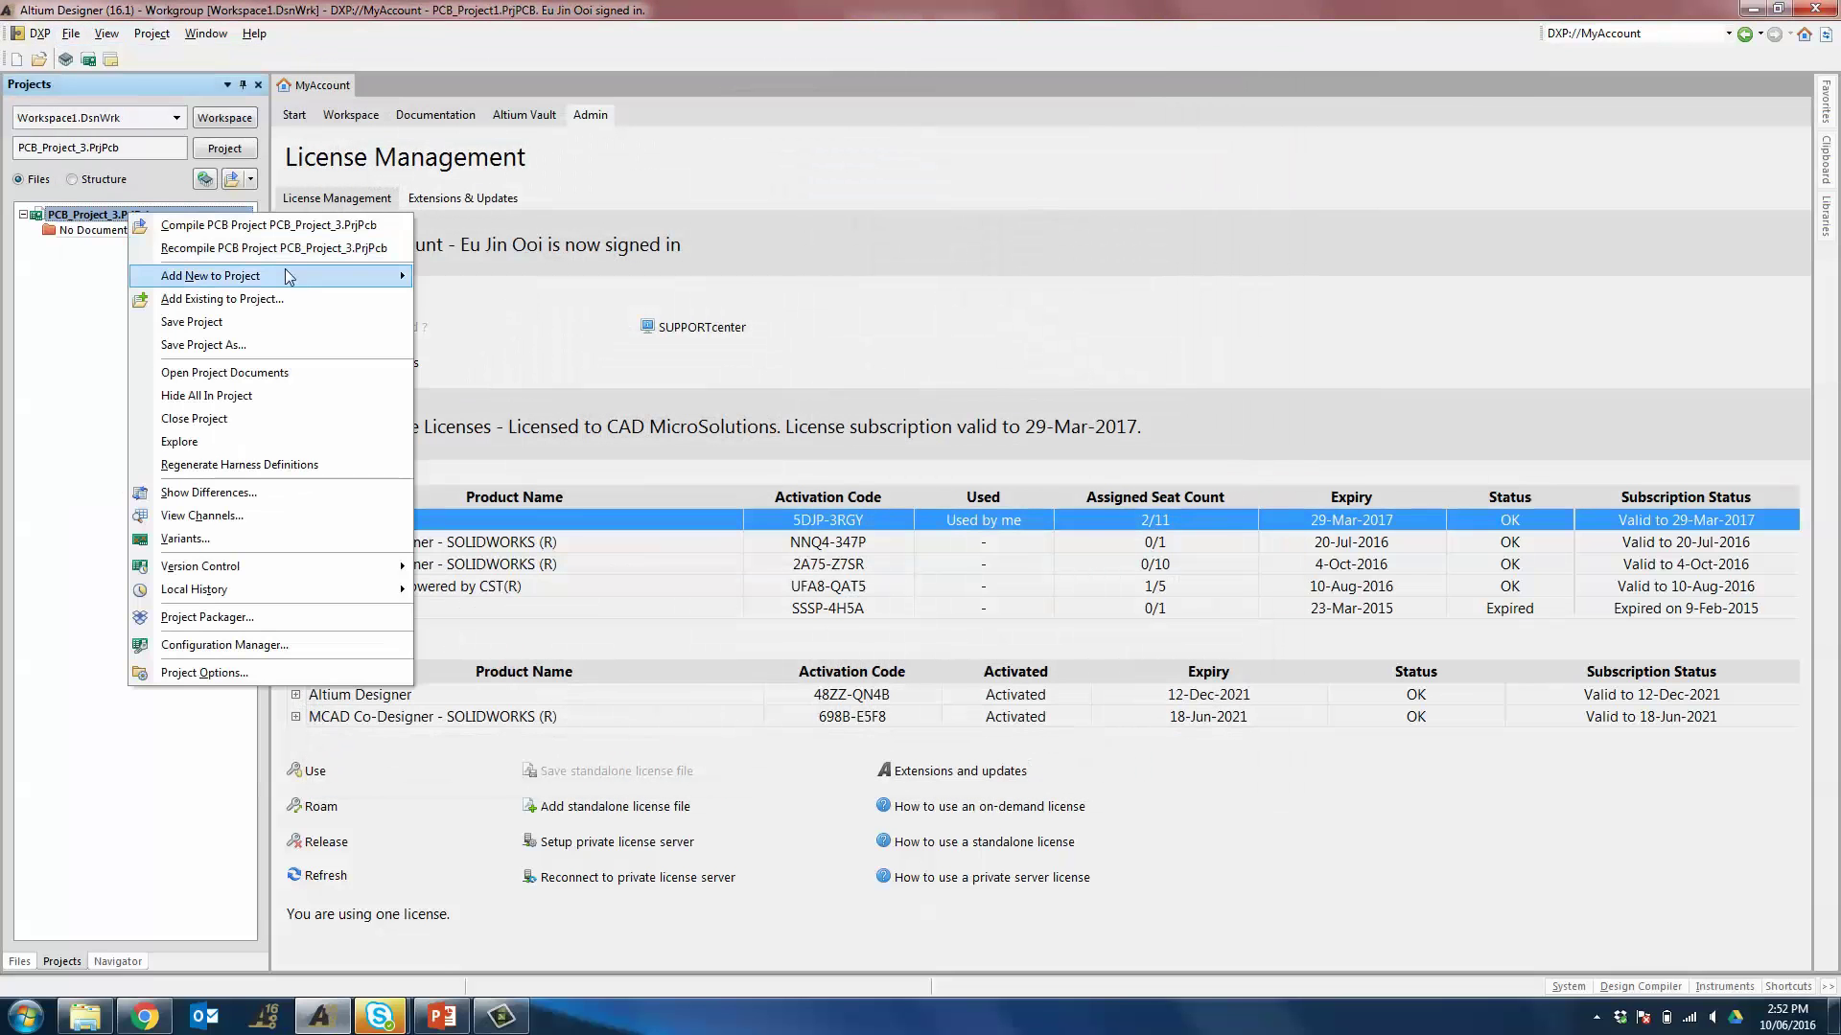
pyautogui.moveTo(284, 269)
pyautogui.click(451, 271)
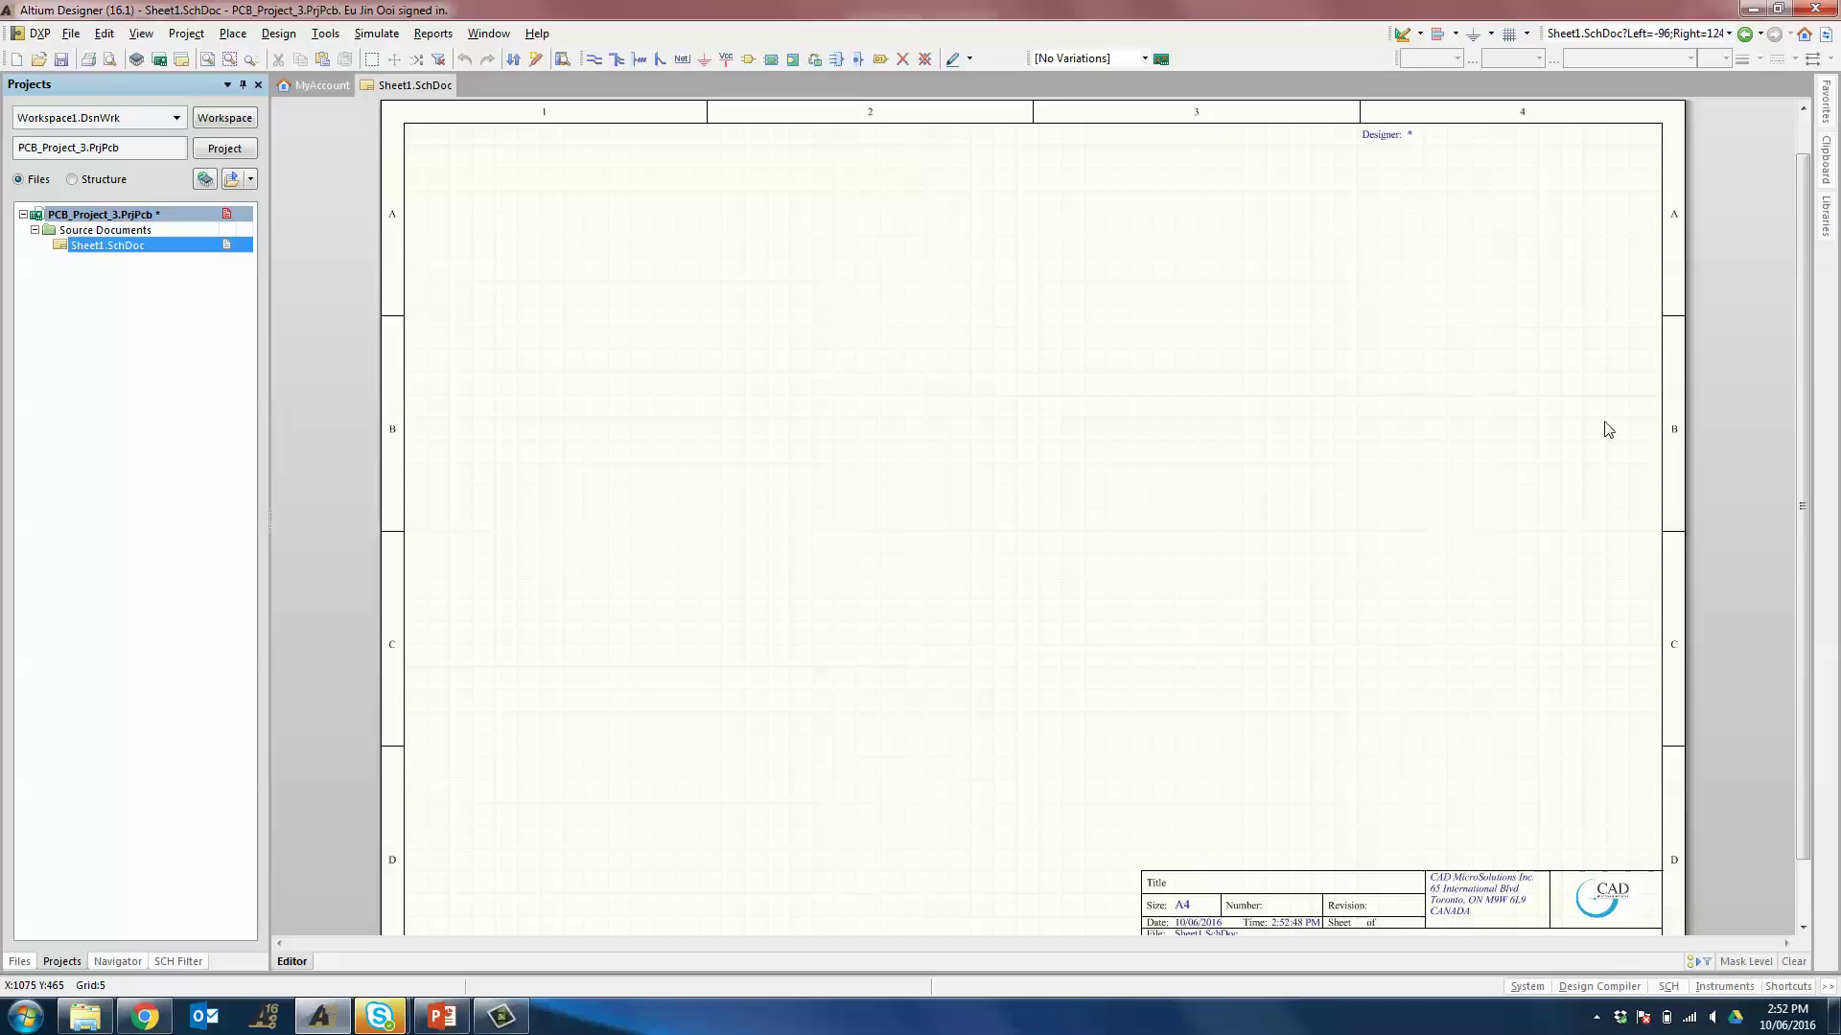
pyautogui.keyDown('ctrl'); pyautogui.scroll(4, 1039, 688); pyautogui.keyUp('ctrl')
pyautogui.scroll(-1, 1050, 643)
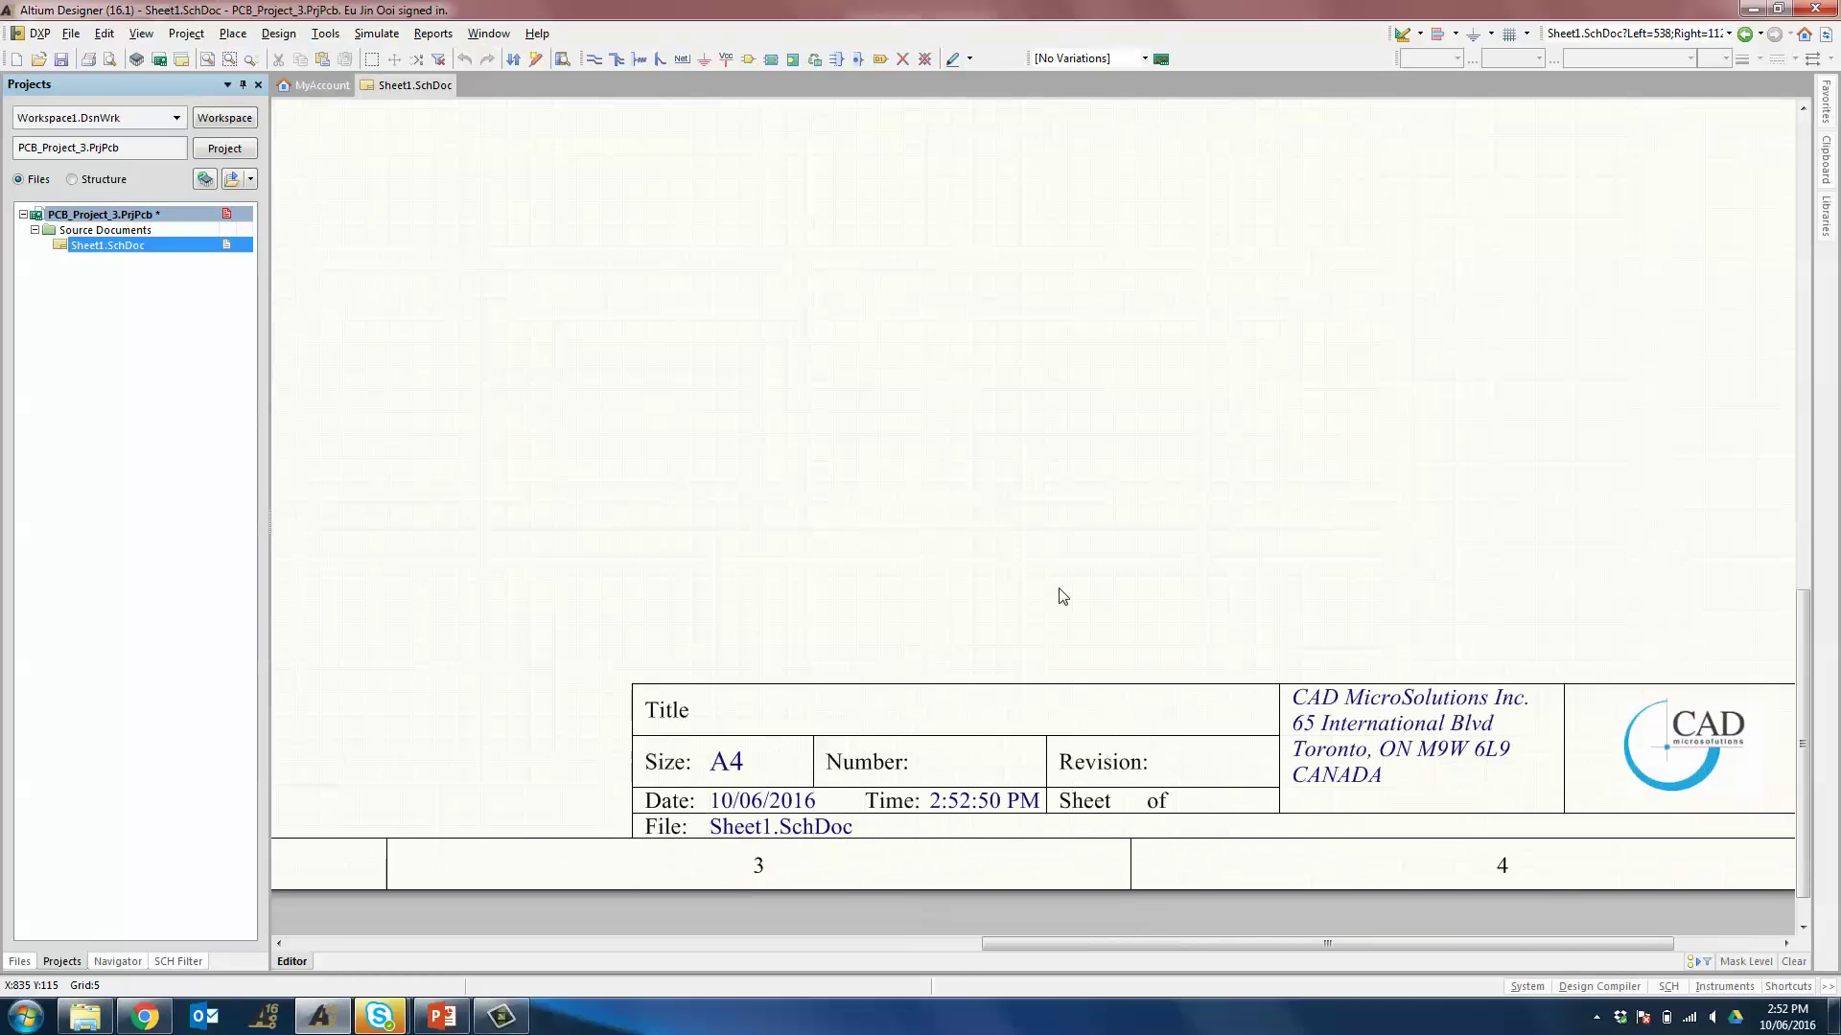
pyautogui.keyDown('ctrl'); pyautogui.scroll(-1, 1060, 596); pyautogui.keyUp('ctrl')
# - Add a second schematic sheet to the PCB project and return to Sheet1.SchDoc
pyautogui.rightClick(801, 476)
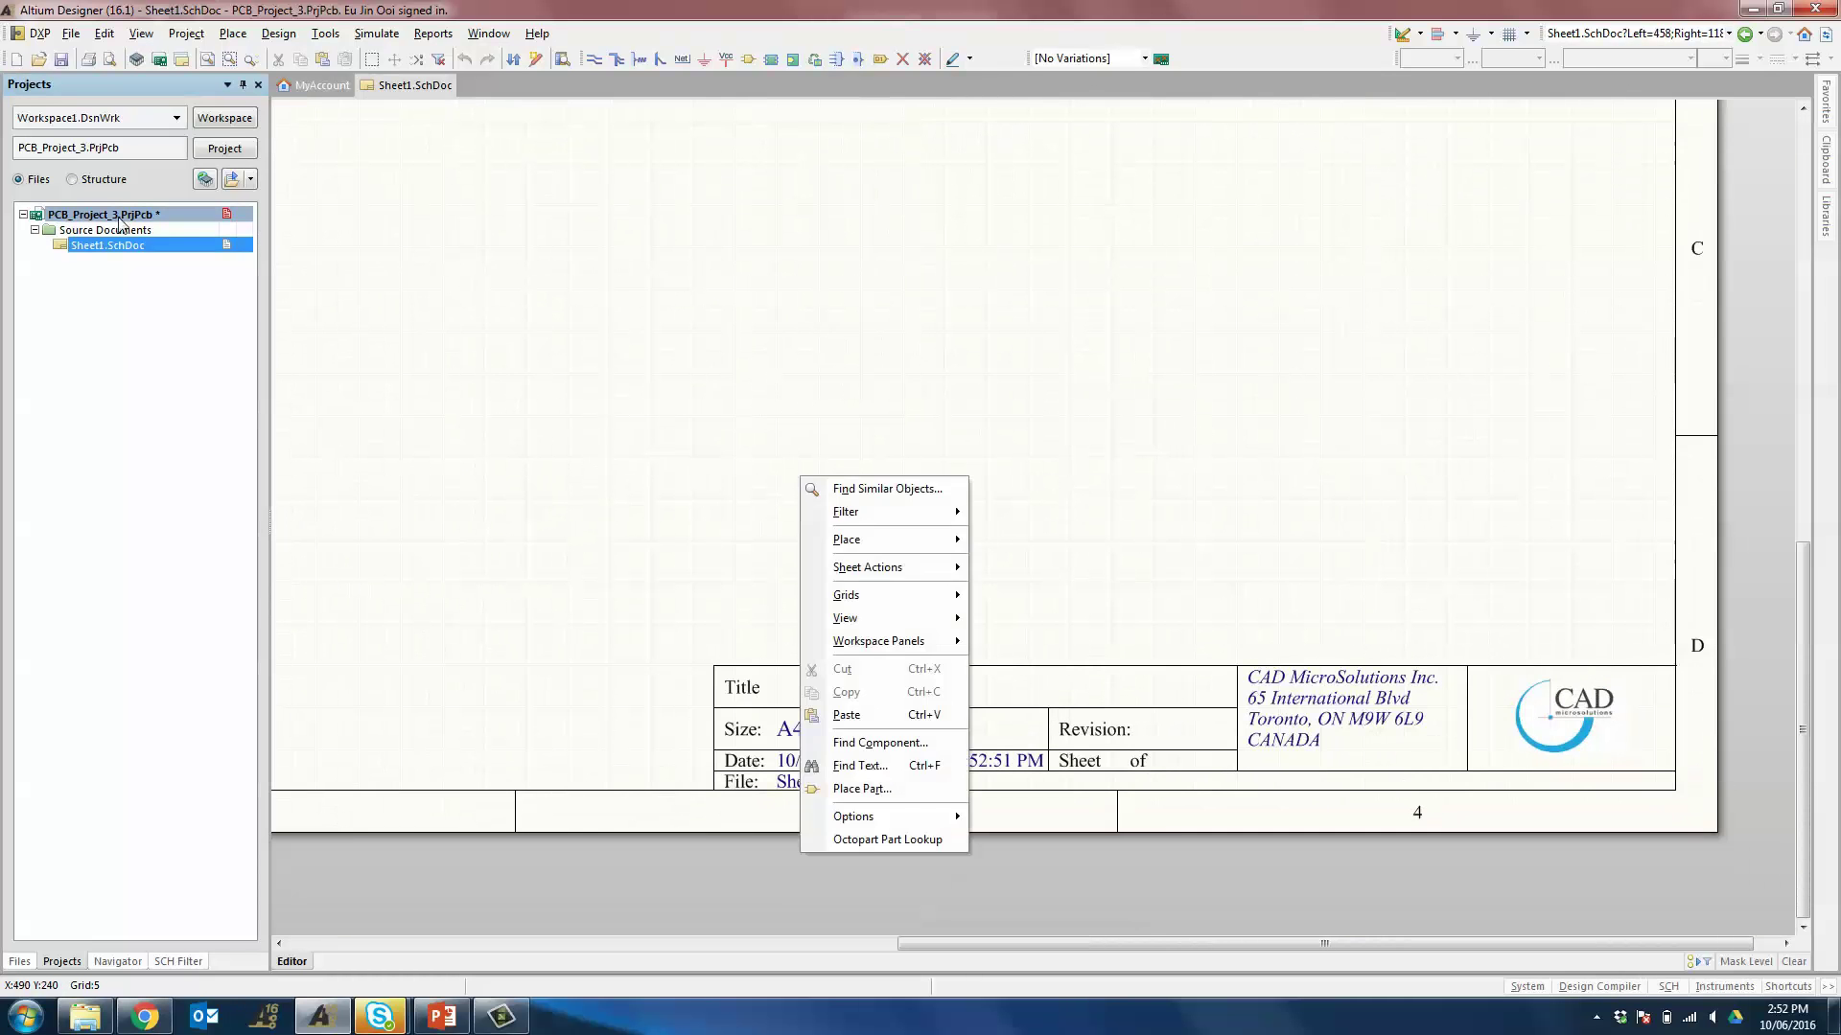
pyautogui.rightClick(84, 219)
pyautogui.moveTo(239, 283)
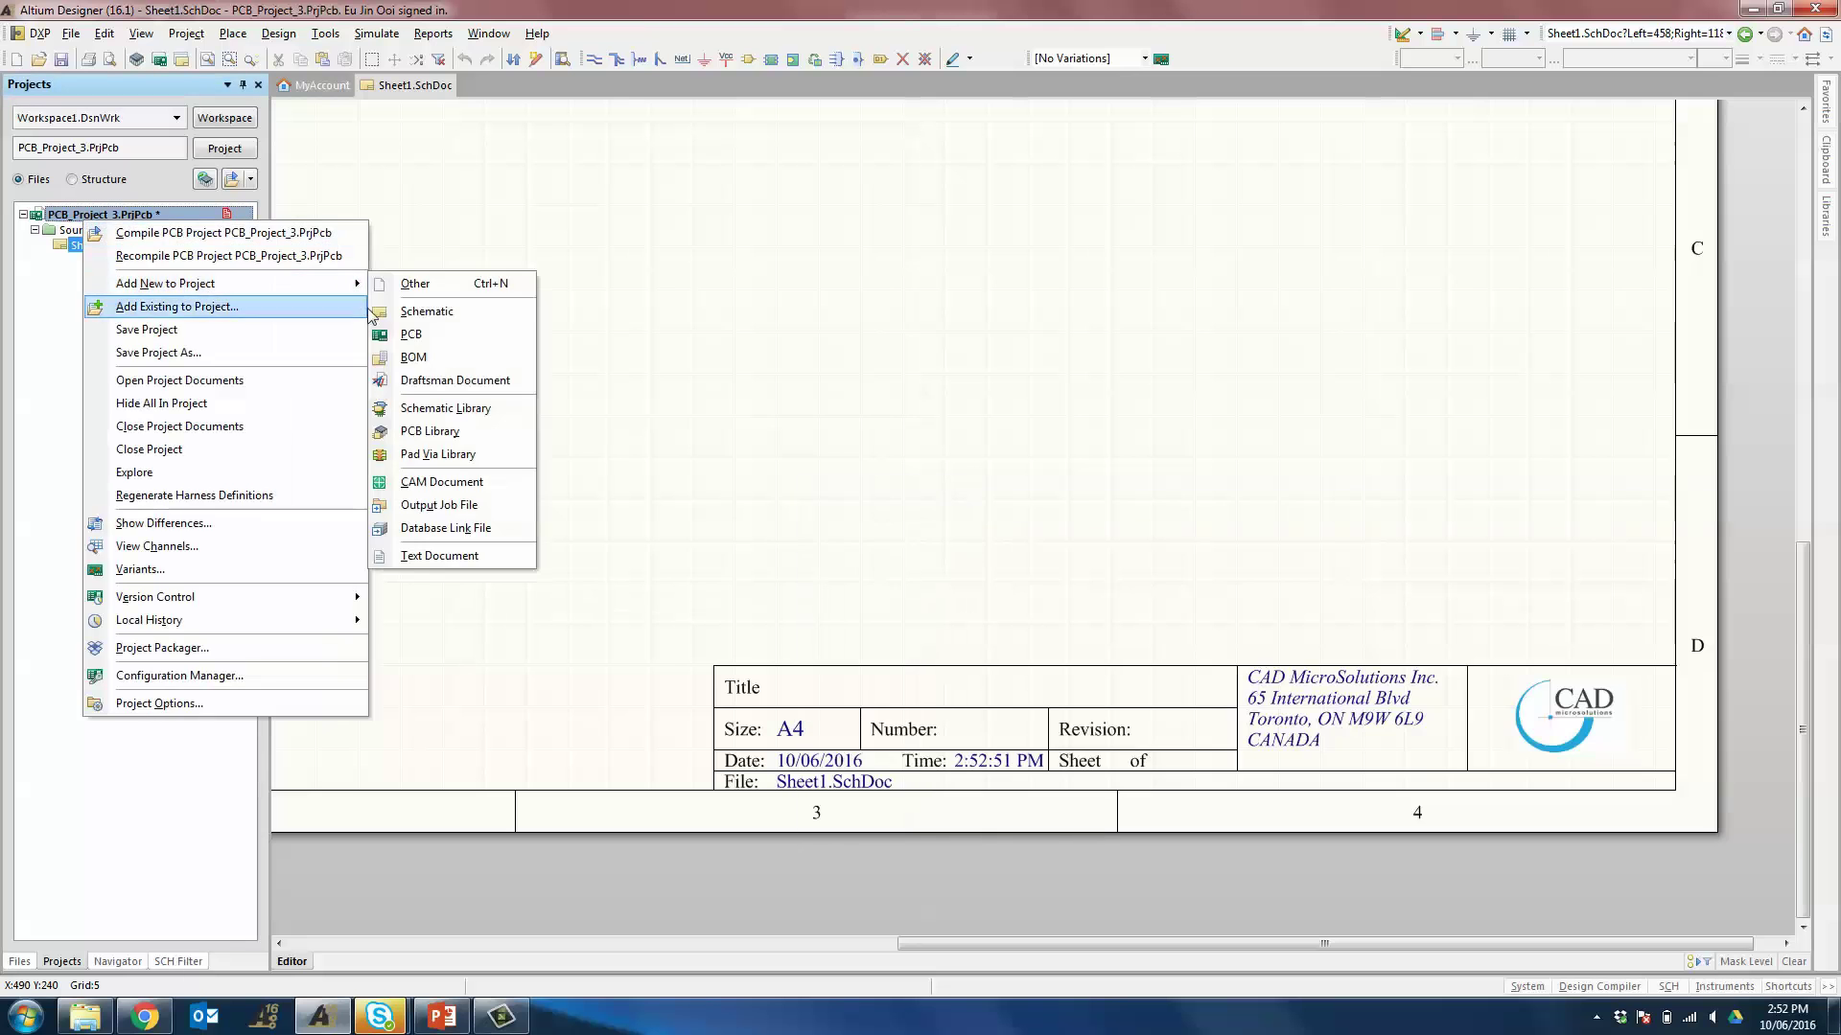
pyautogui.click(421, 307)
pyautogui.click(123, 247)
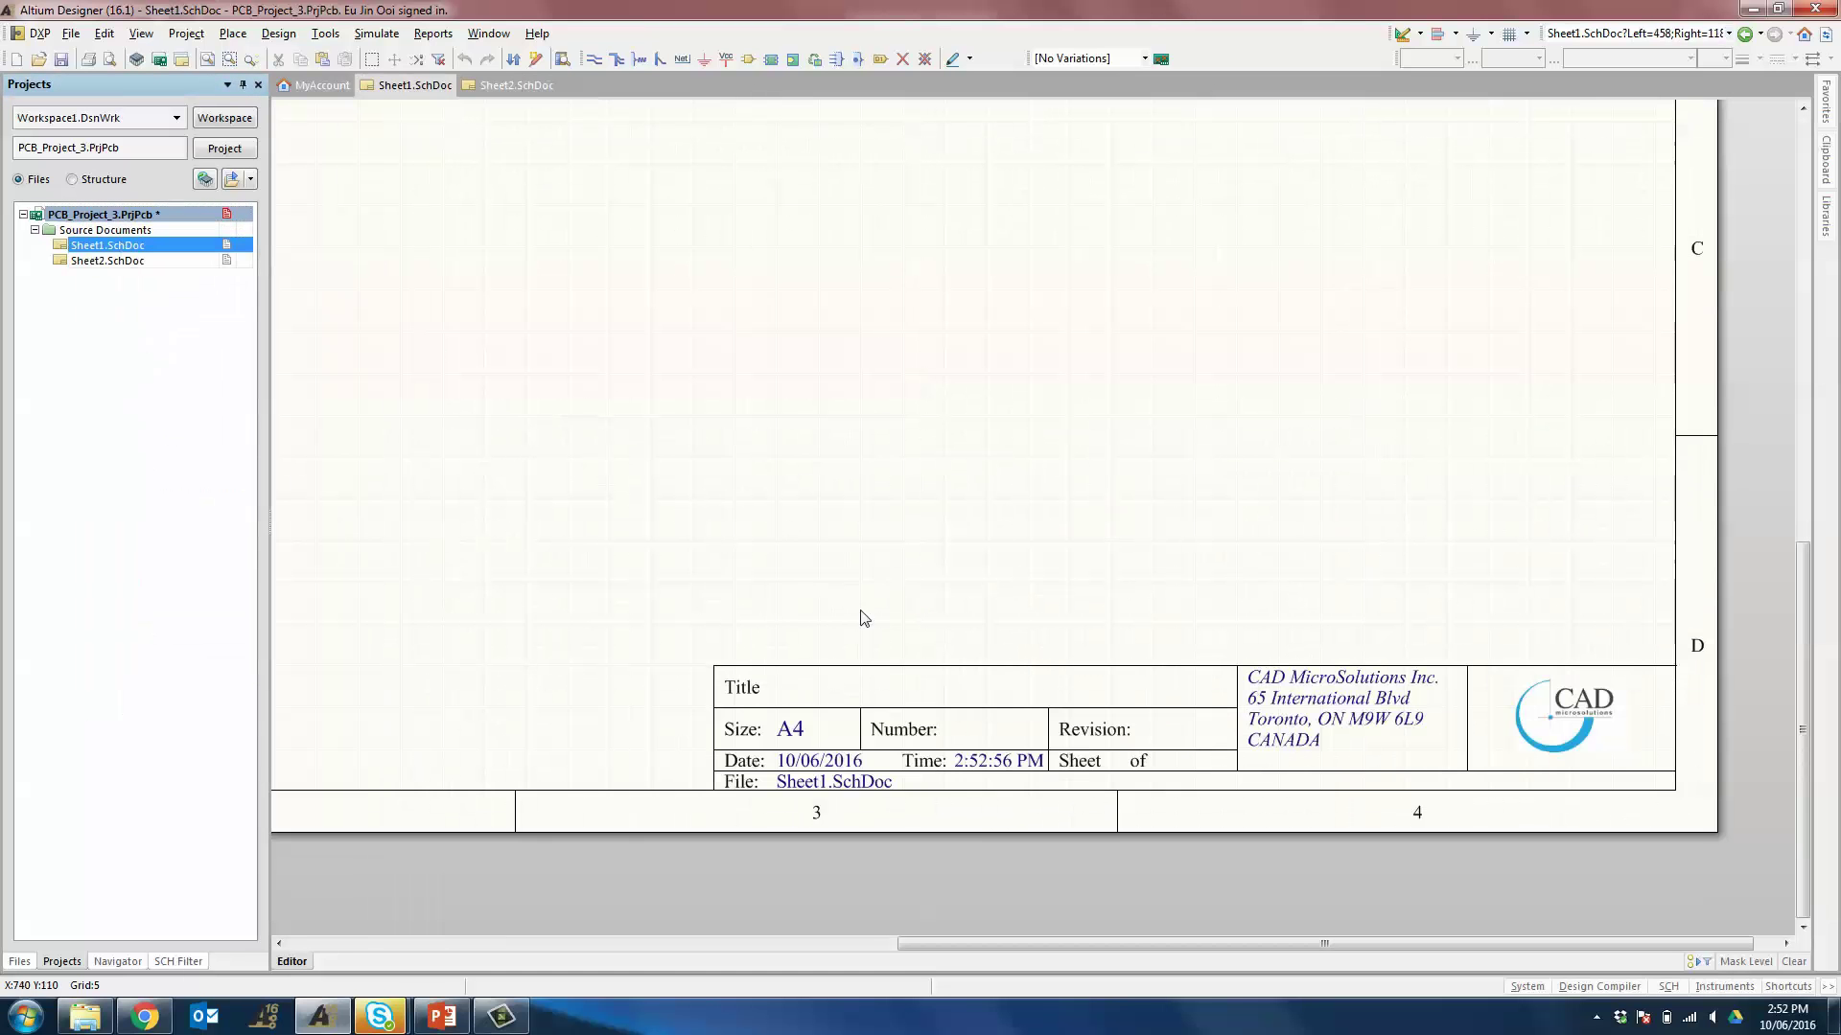
# - Set the Title document parameter of Sheet1.SchDoc to Main Schematic
pyautogui.rightClick(831, 510)
pyautogui.moveTo(914, 847)
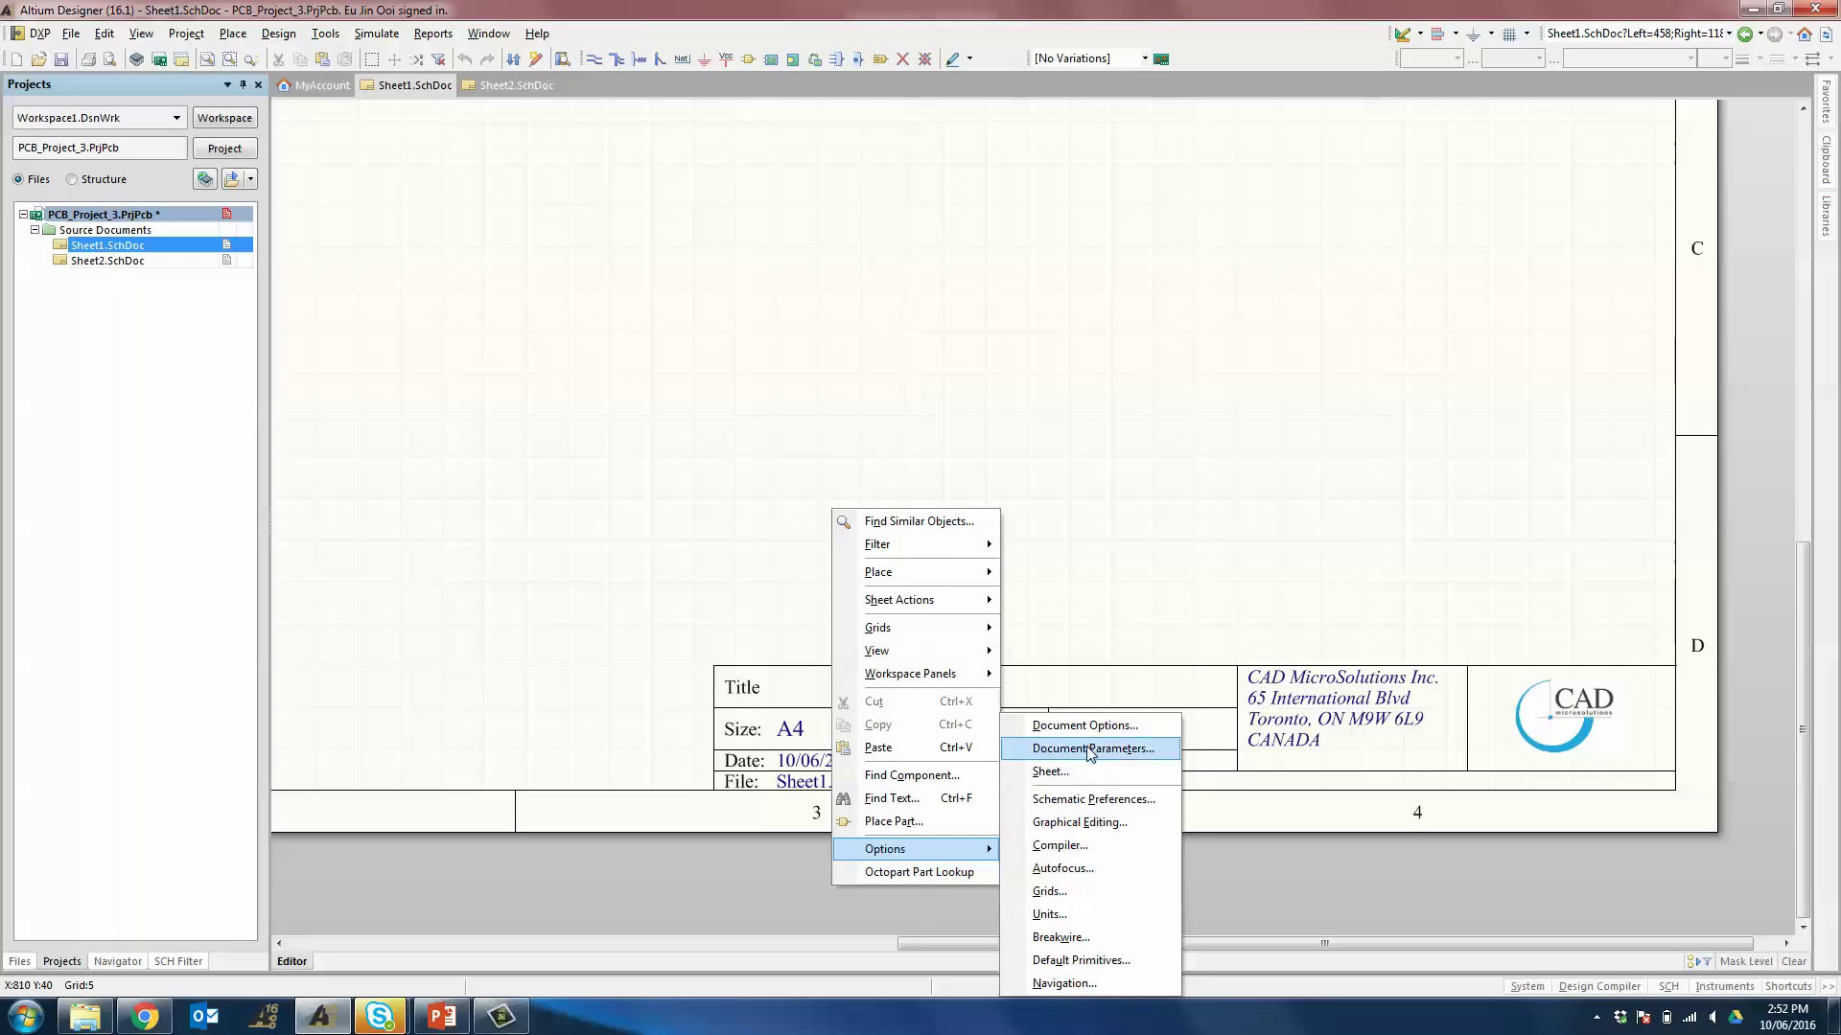
pyautogui.click(1093, 746)
pyautogui.moveTo(1181, 401); pyautogui.dragTo(1181, 518)
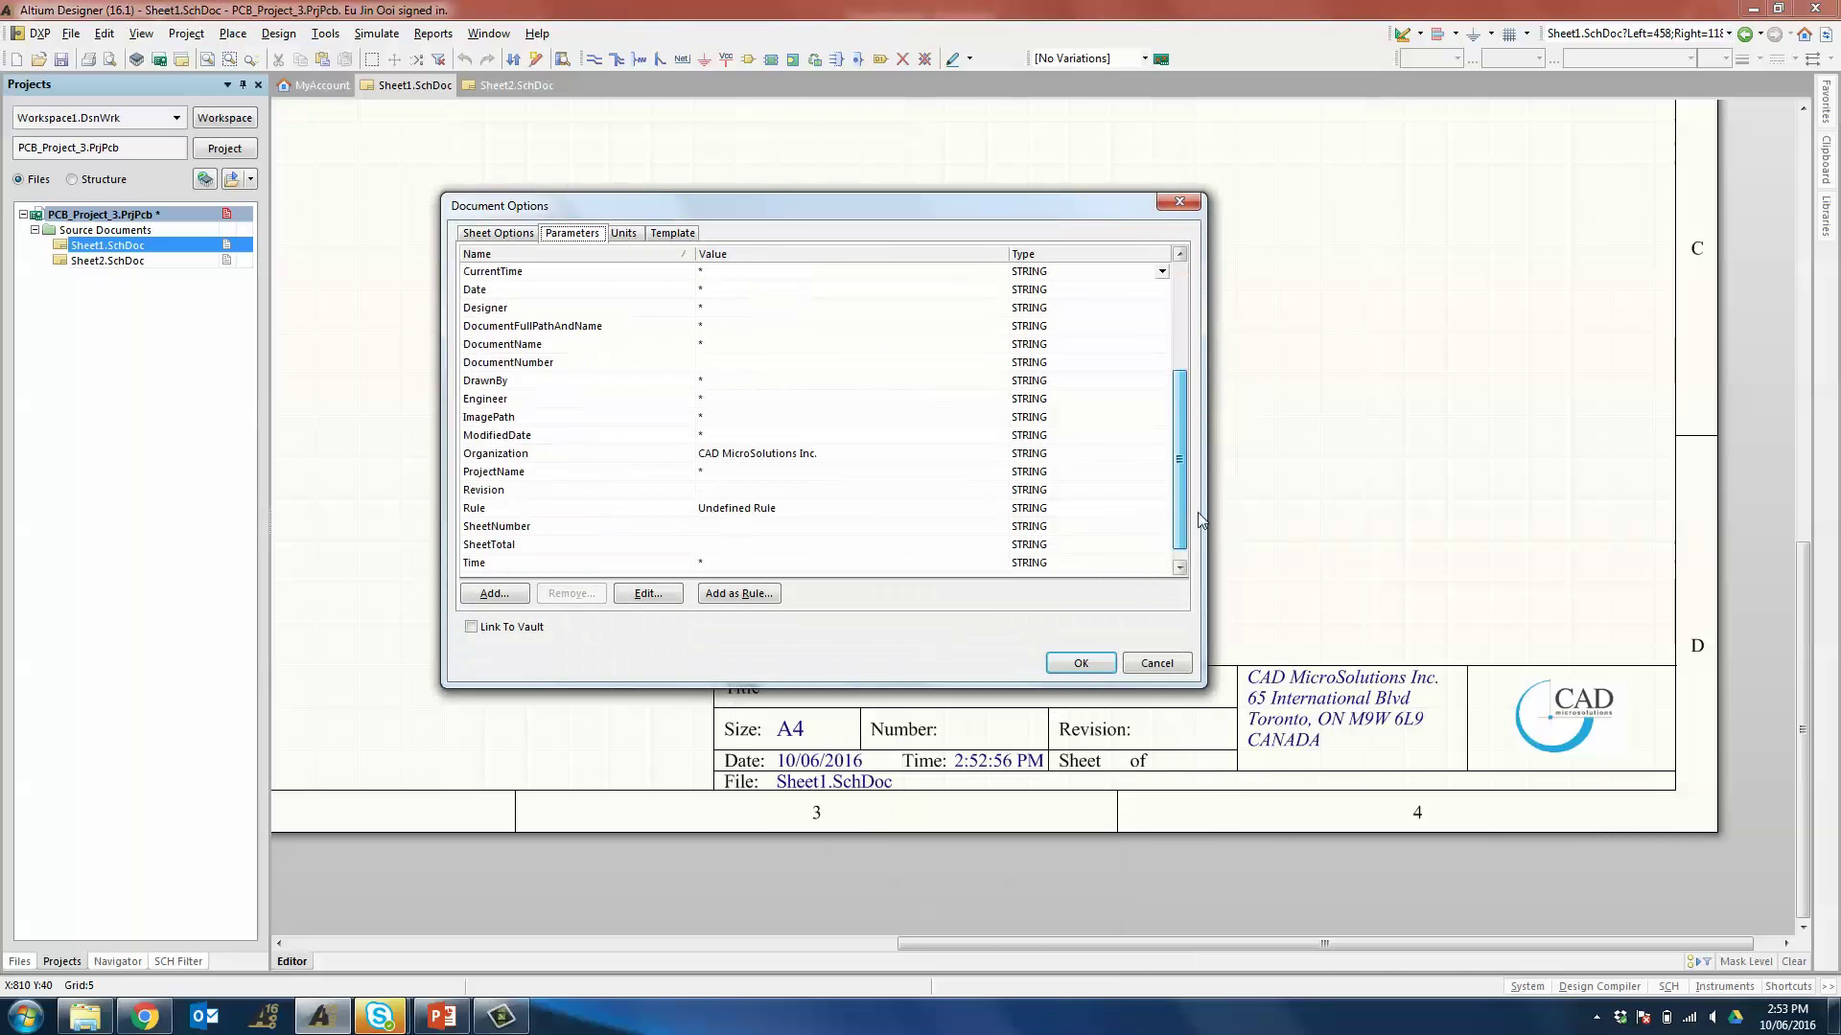
pyautogui.click(723, 565)
pyautogui.click(721, 564)
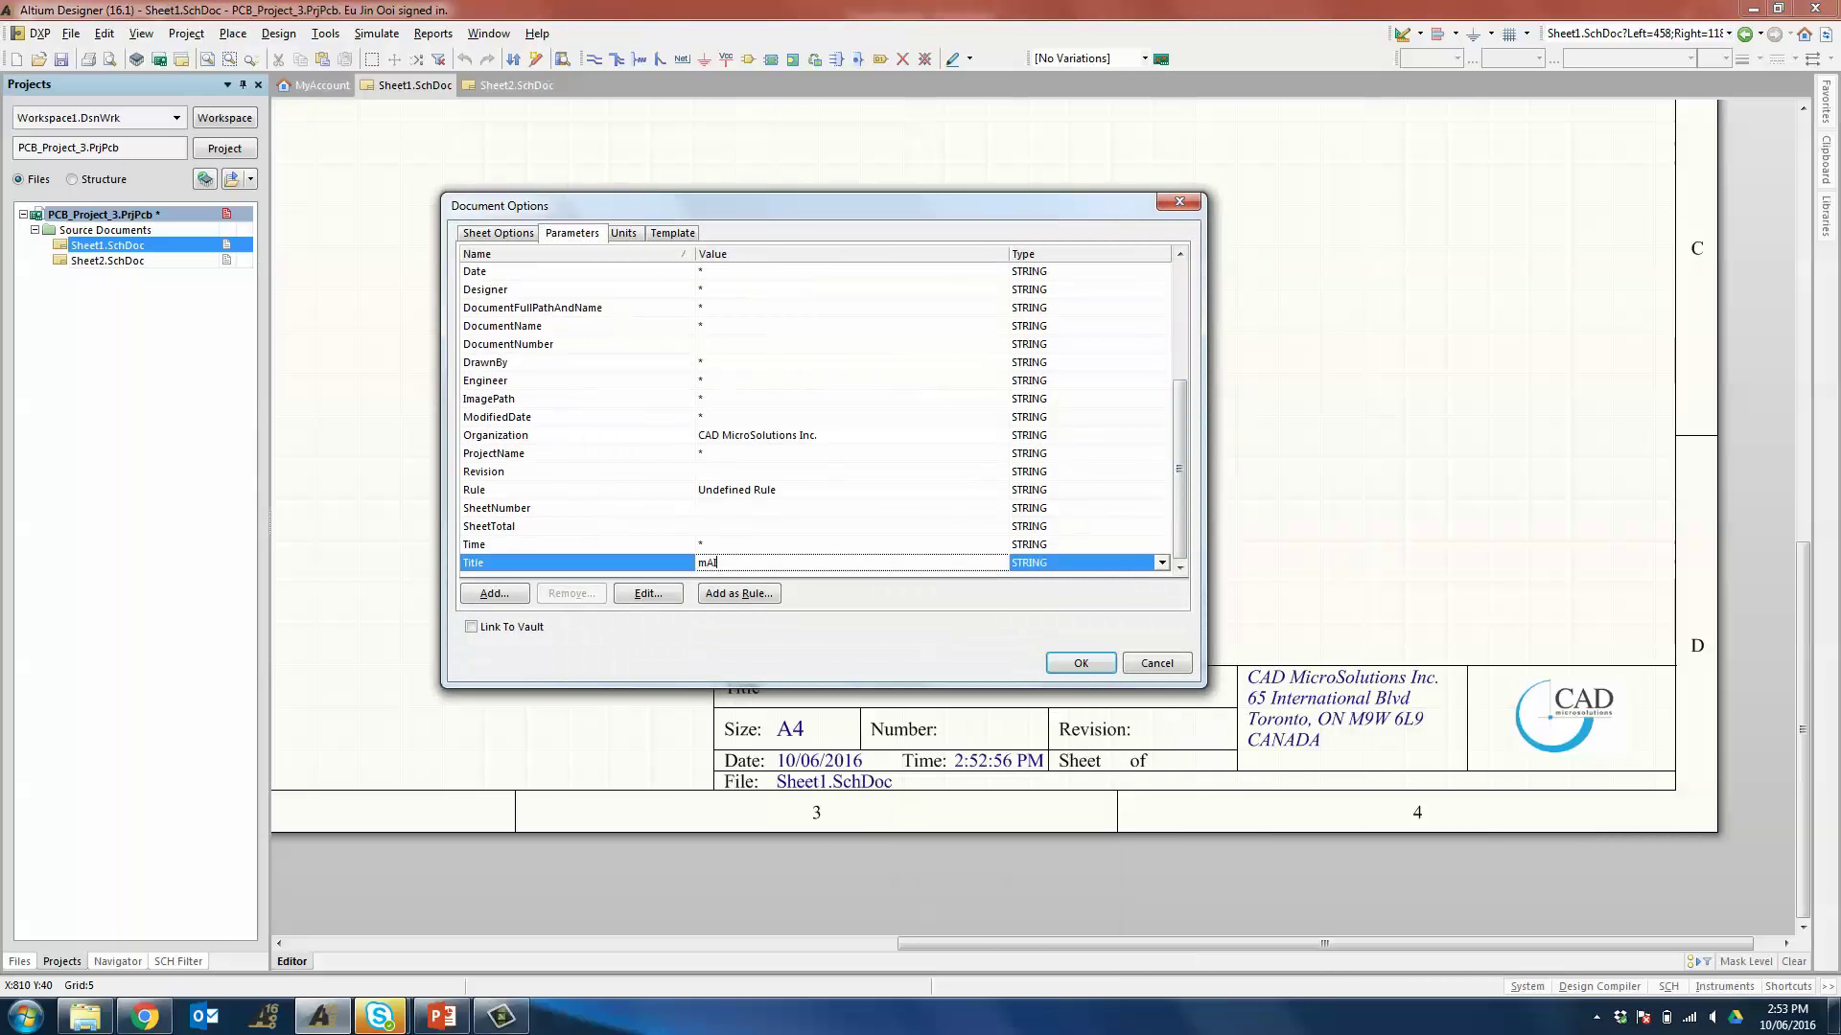
pyautogui.write('Main Schematic')
pyautogui.press('Return')
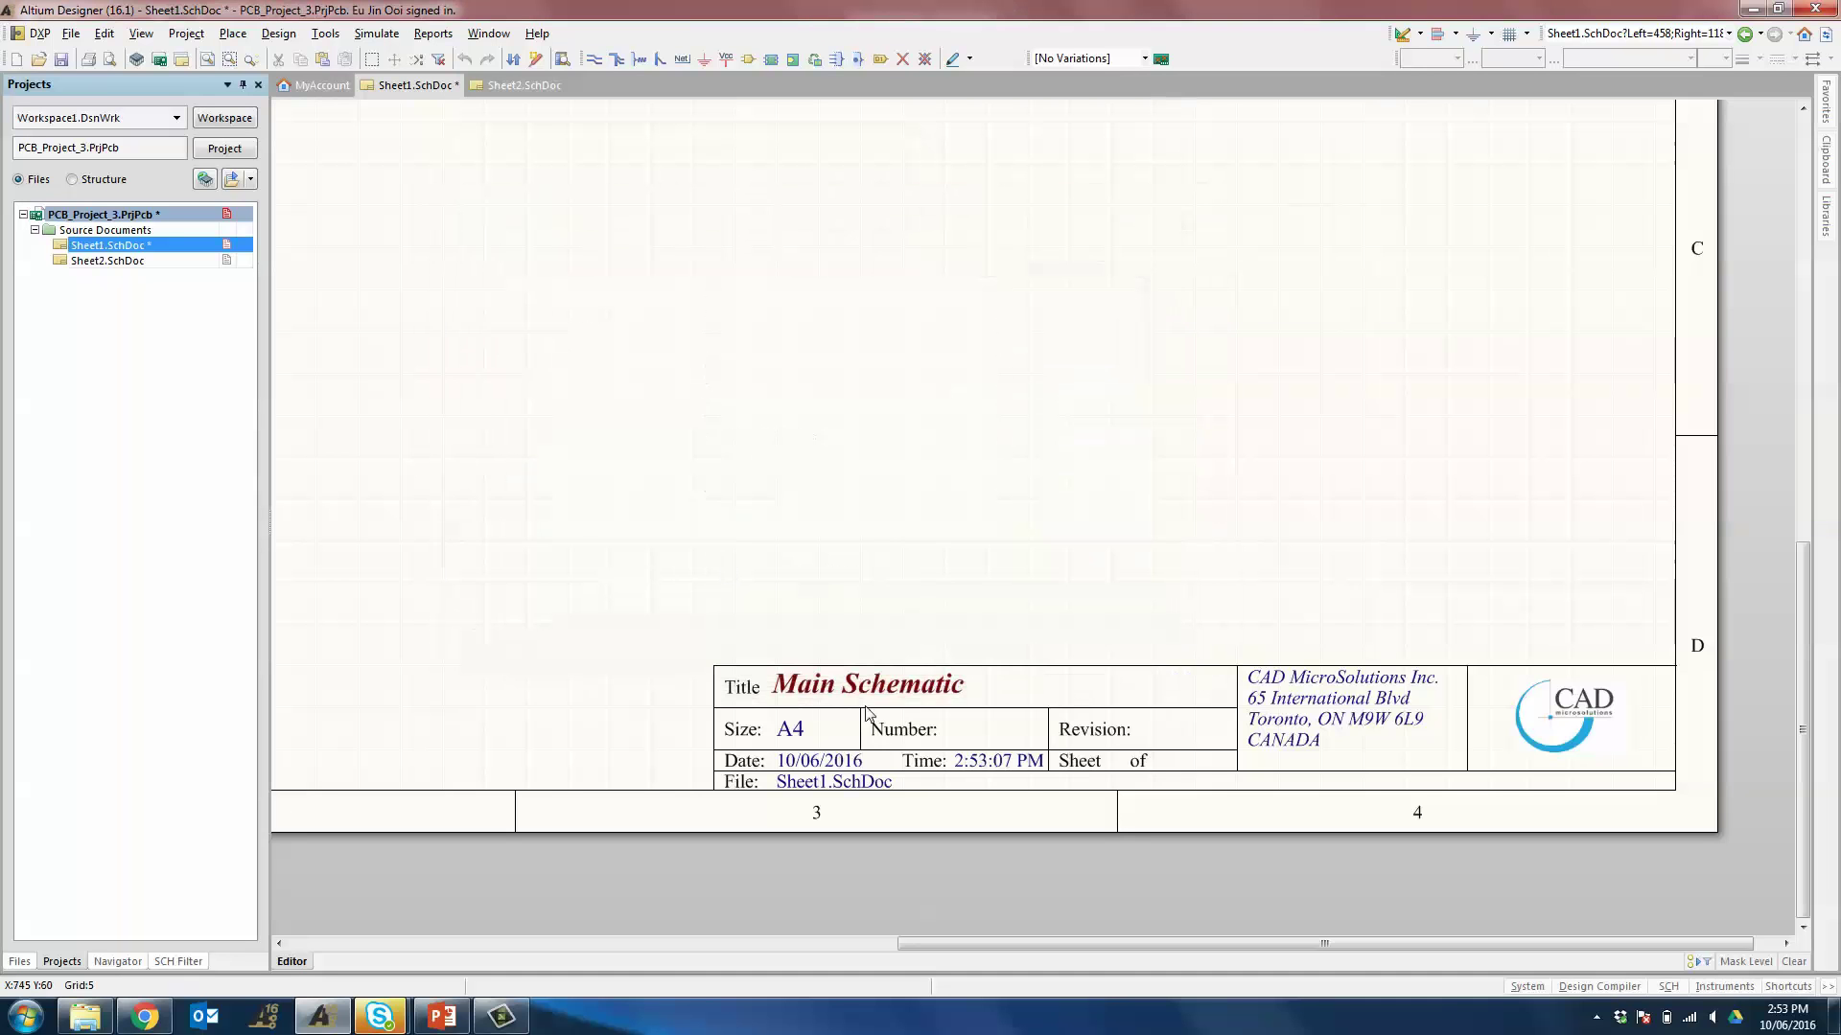
# - Set the Title document parameter of Sheet2.SchDoc to Schematic 2, check its title block, and return to Sheet1.SchDoc
pyautogui.click(518, 85)
pyautogui.rightClick(793, 460)
pyautogui.moveTo(851, 798)
pyautogui.click(1052, 768)
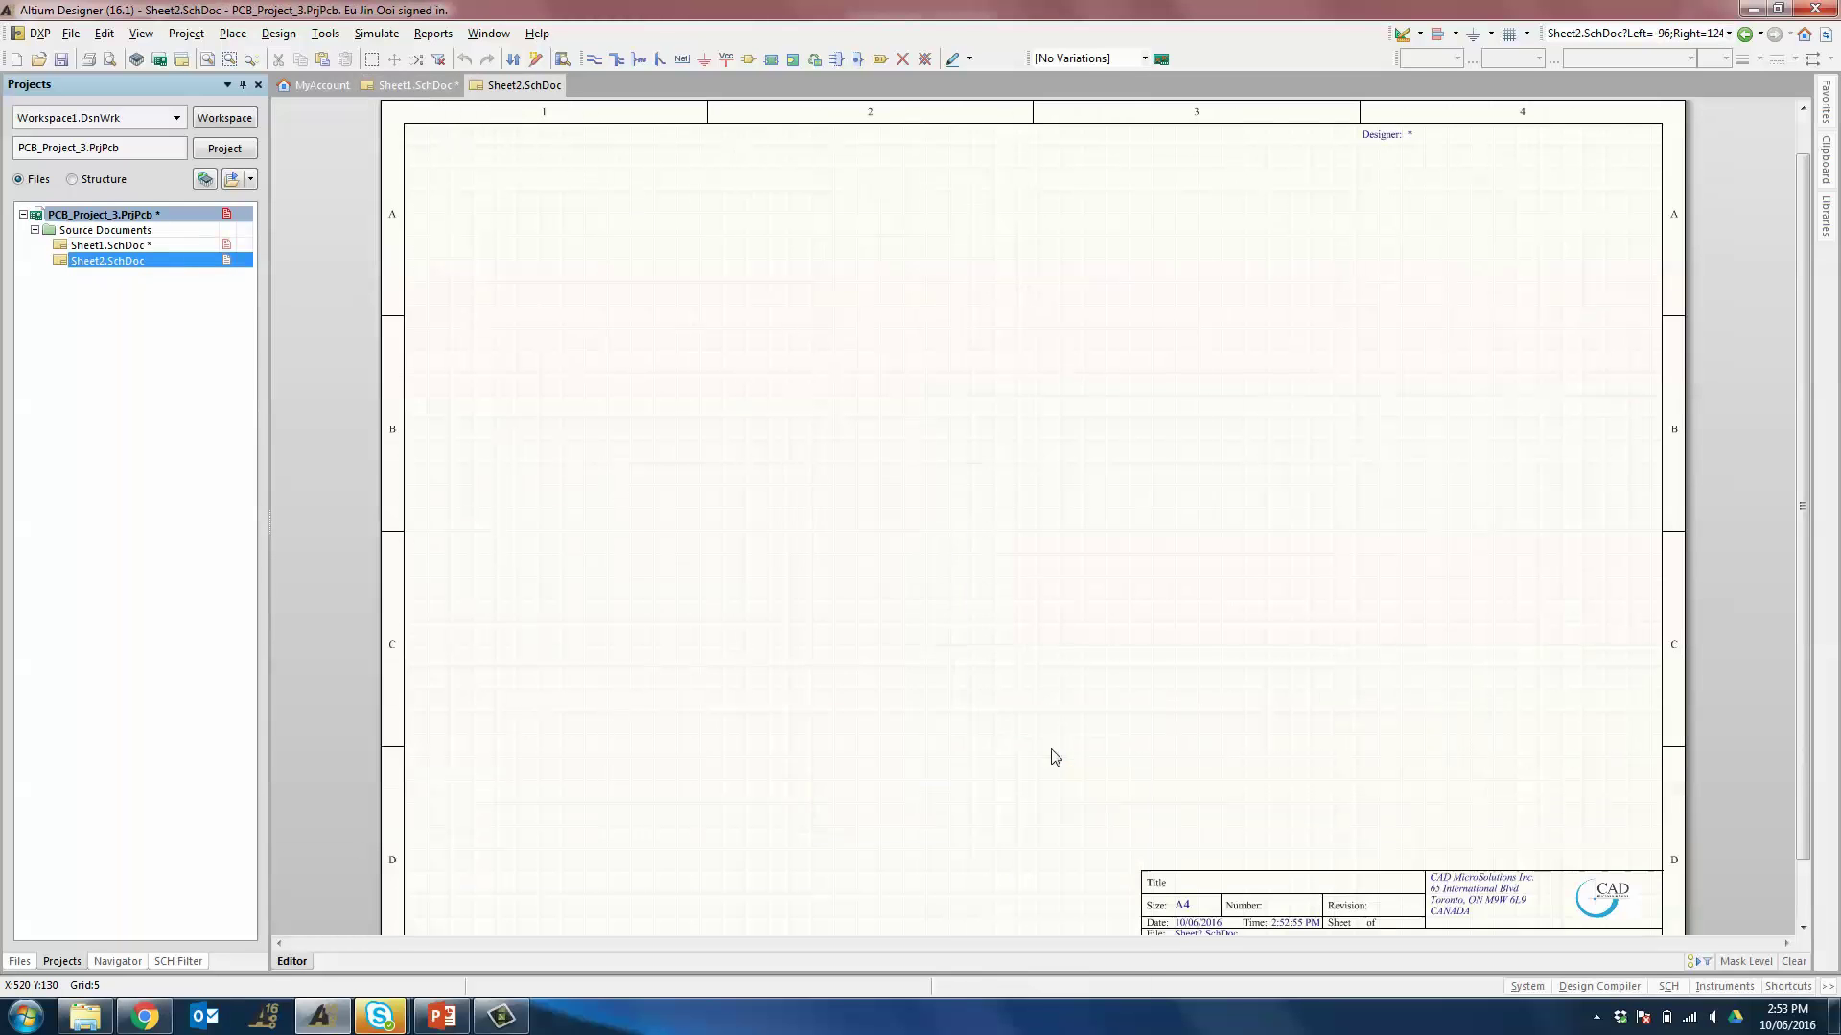
pyautogui.moveTo(1182, 407); pyautogui.dragTo(1182, 525)
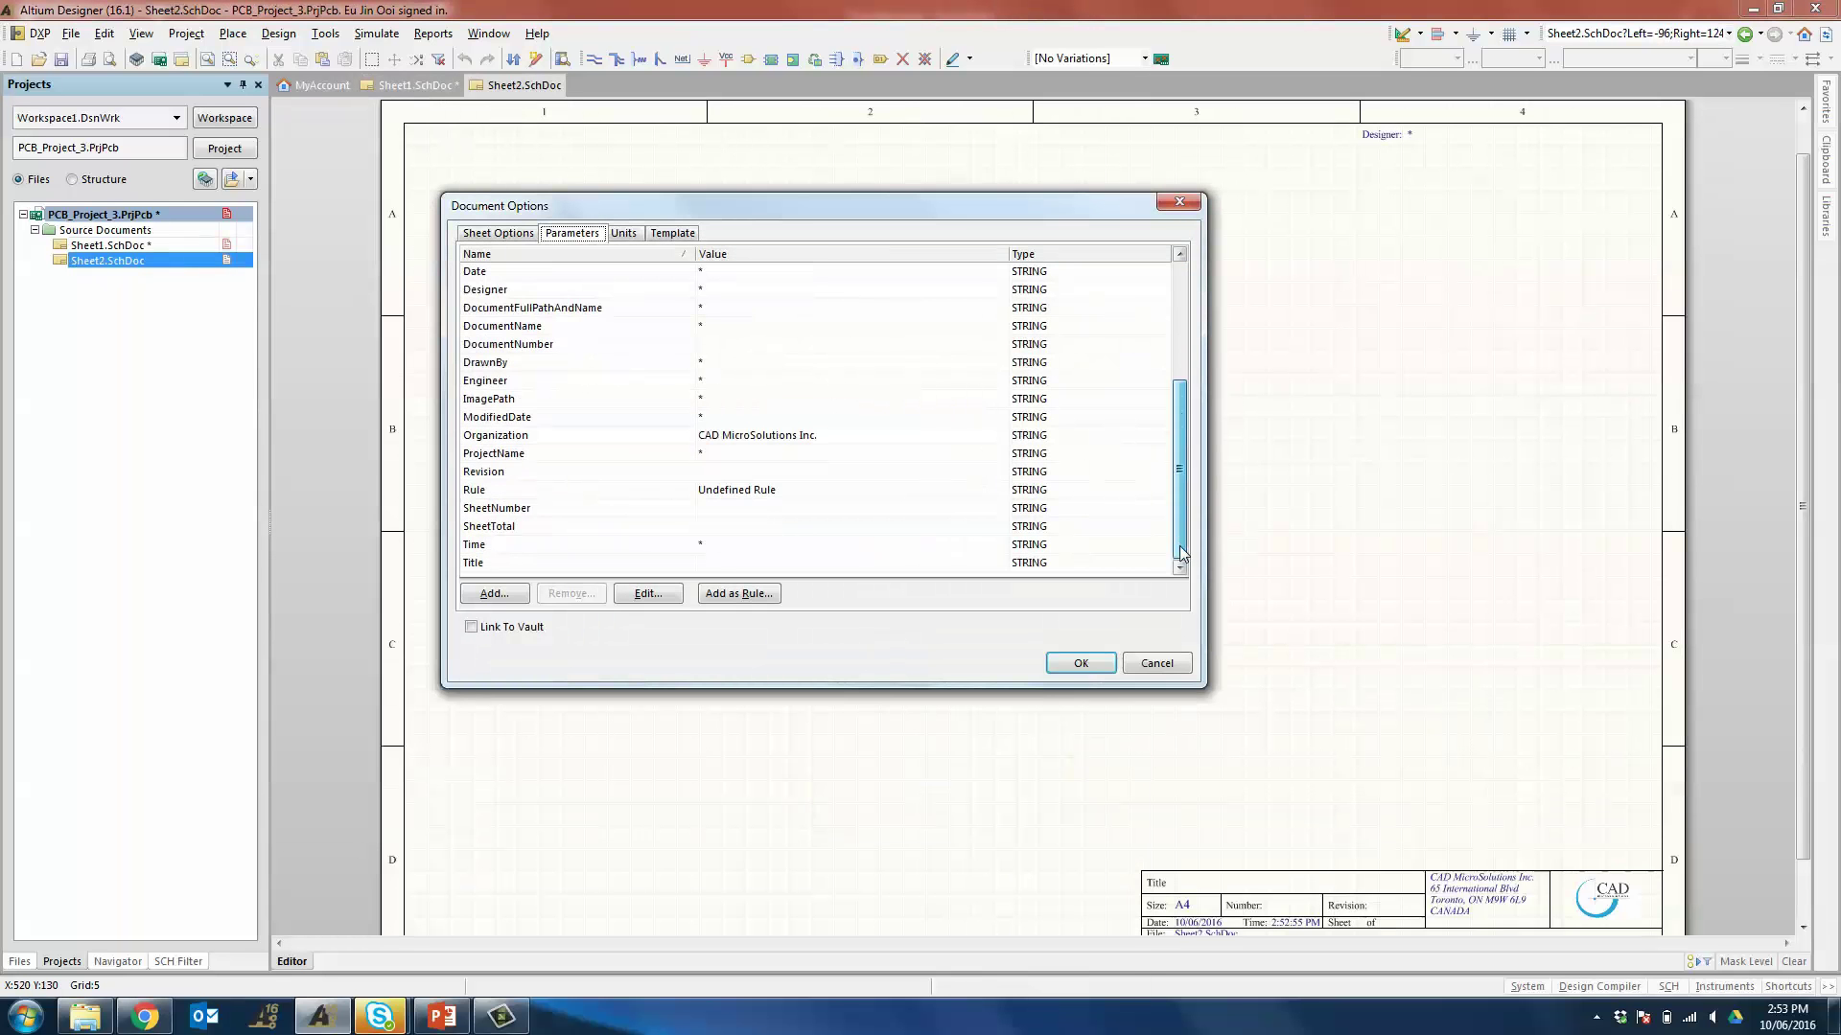
pyautogui.click(721, 563)
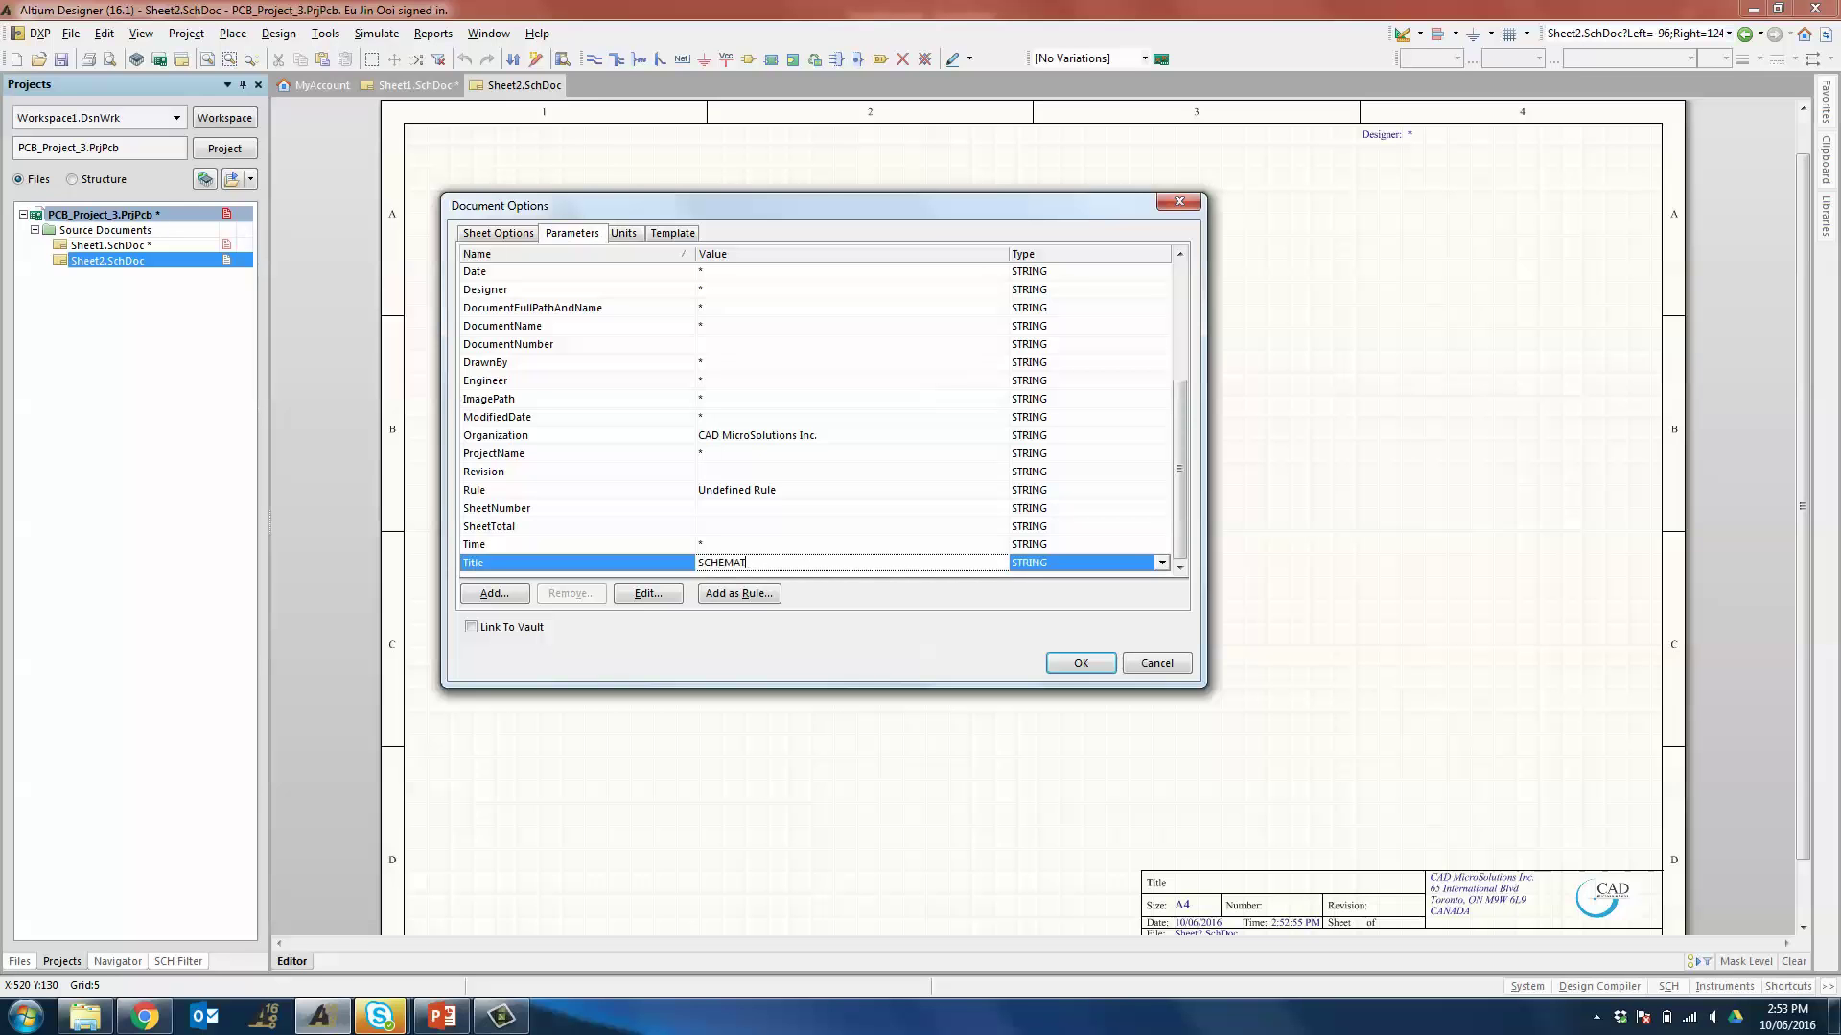
pyautogui.write('Schematic 2')
pyautogui.press('Return')
pyautogui.keyDown('ctrl'); pyautogui.scroll(3, 1217, 904); pyautogui.keyUp('ctrl')
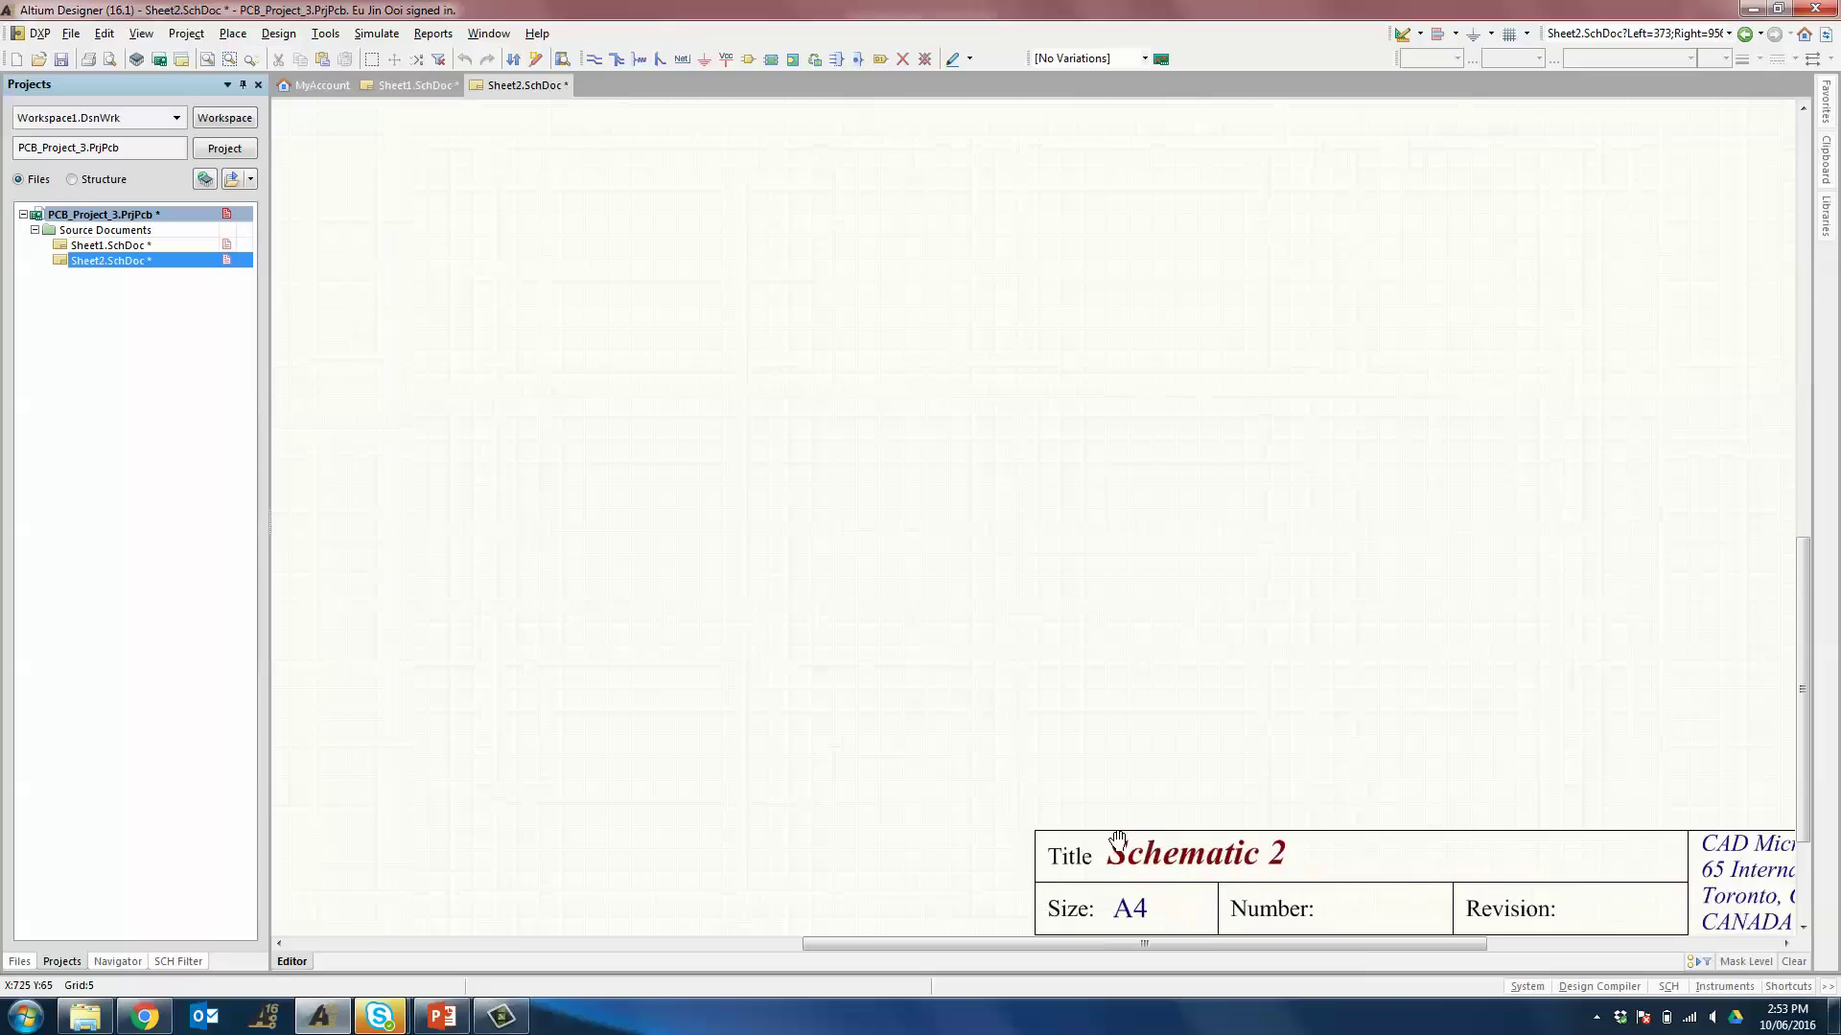
pyautogui.moveTo(1117, 840); pyautogui.dragTo(842, 767, button='right')
pyautogui.click(414, 84)
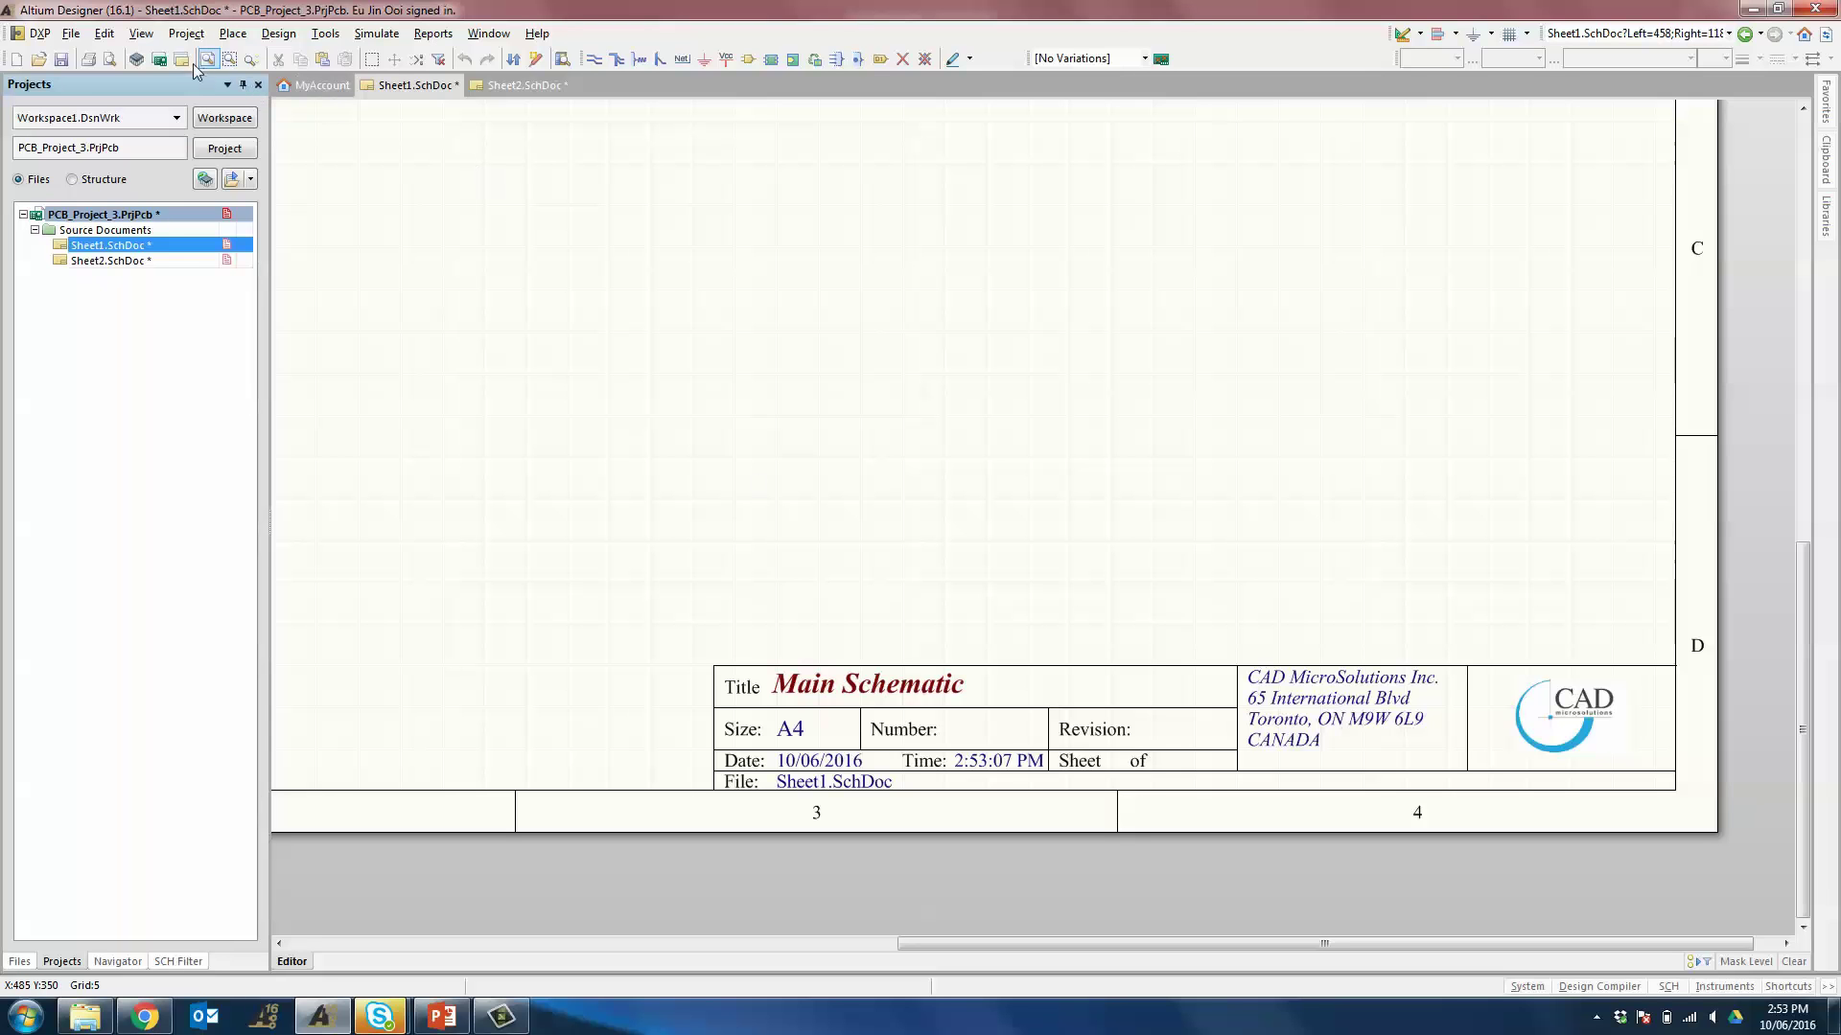
# - Open the A4.SchDot schematic template from the Templates folder
pyautogui.click(72, 39)
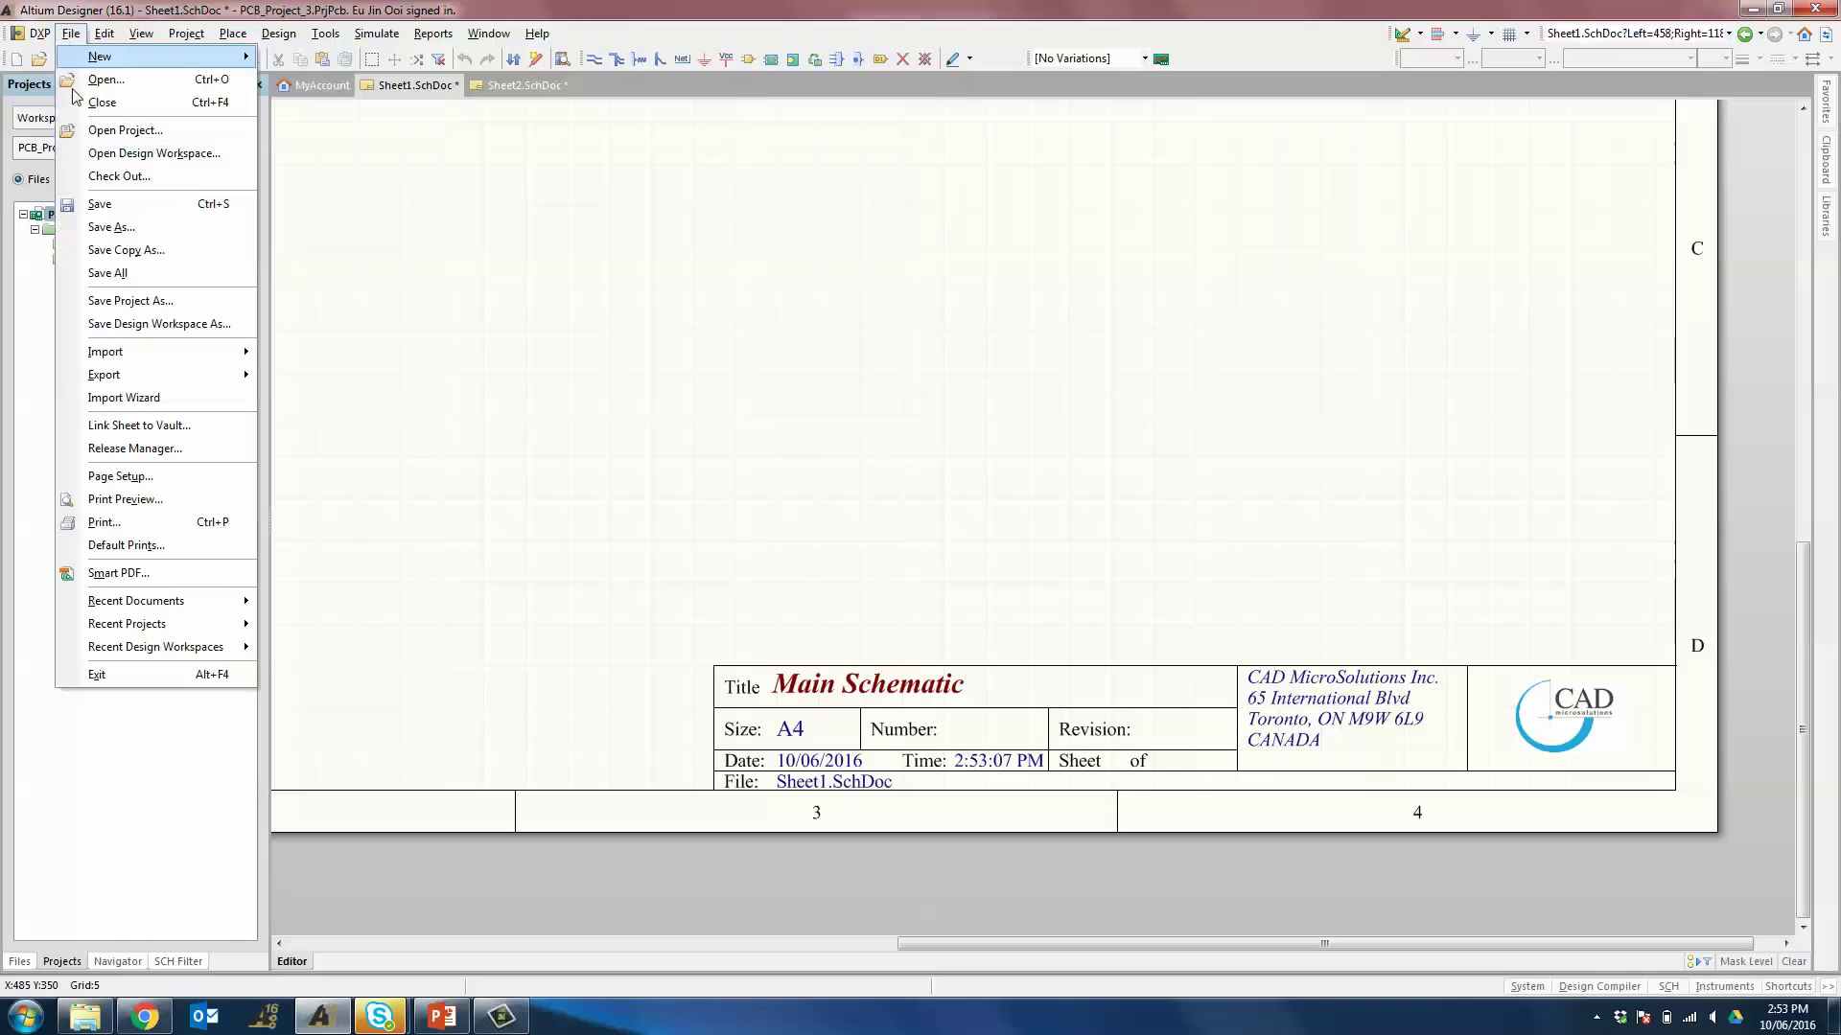
pyautogui.click(98, 76)
pyautogui.click(810, 525)
pyautogui.scroll(-5, 949, 566)
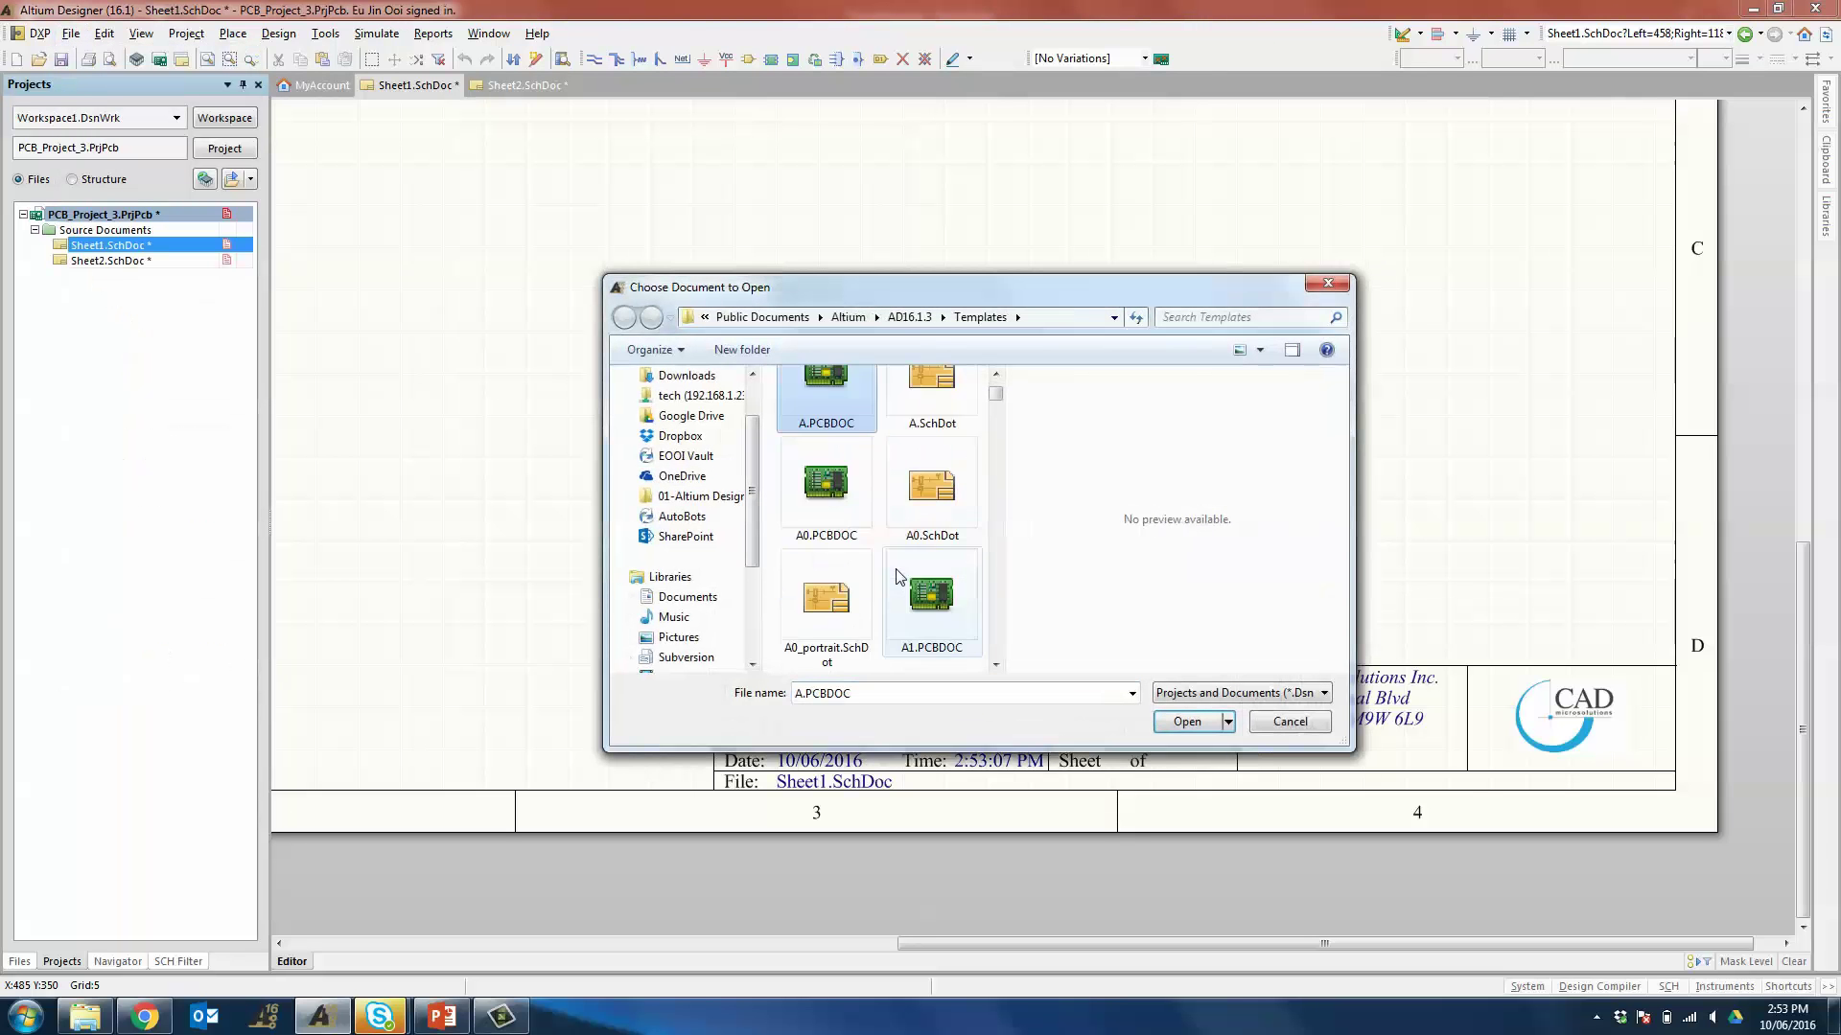
pyautogui.scroll(-3, 957, 580)
pyautogui.doubleClick(926, 623)
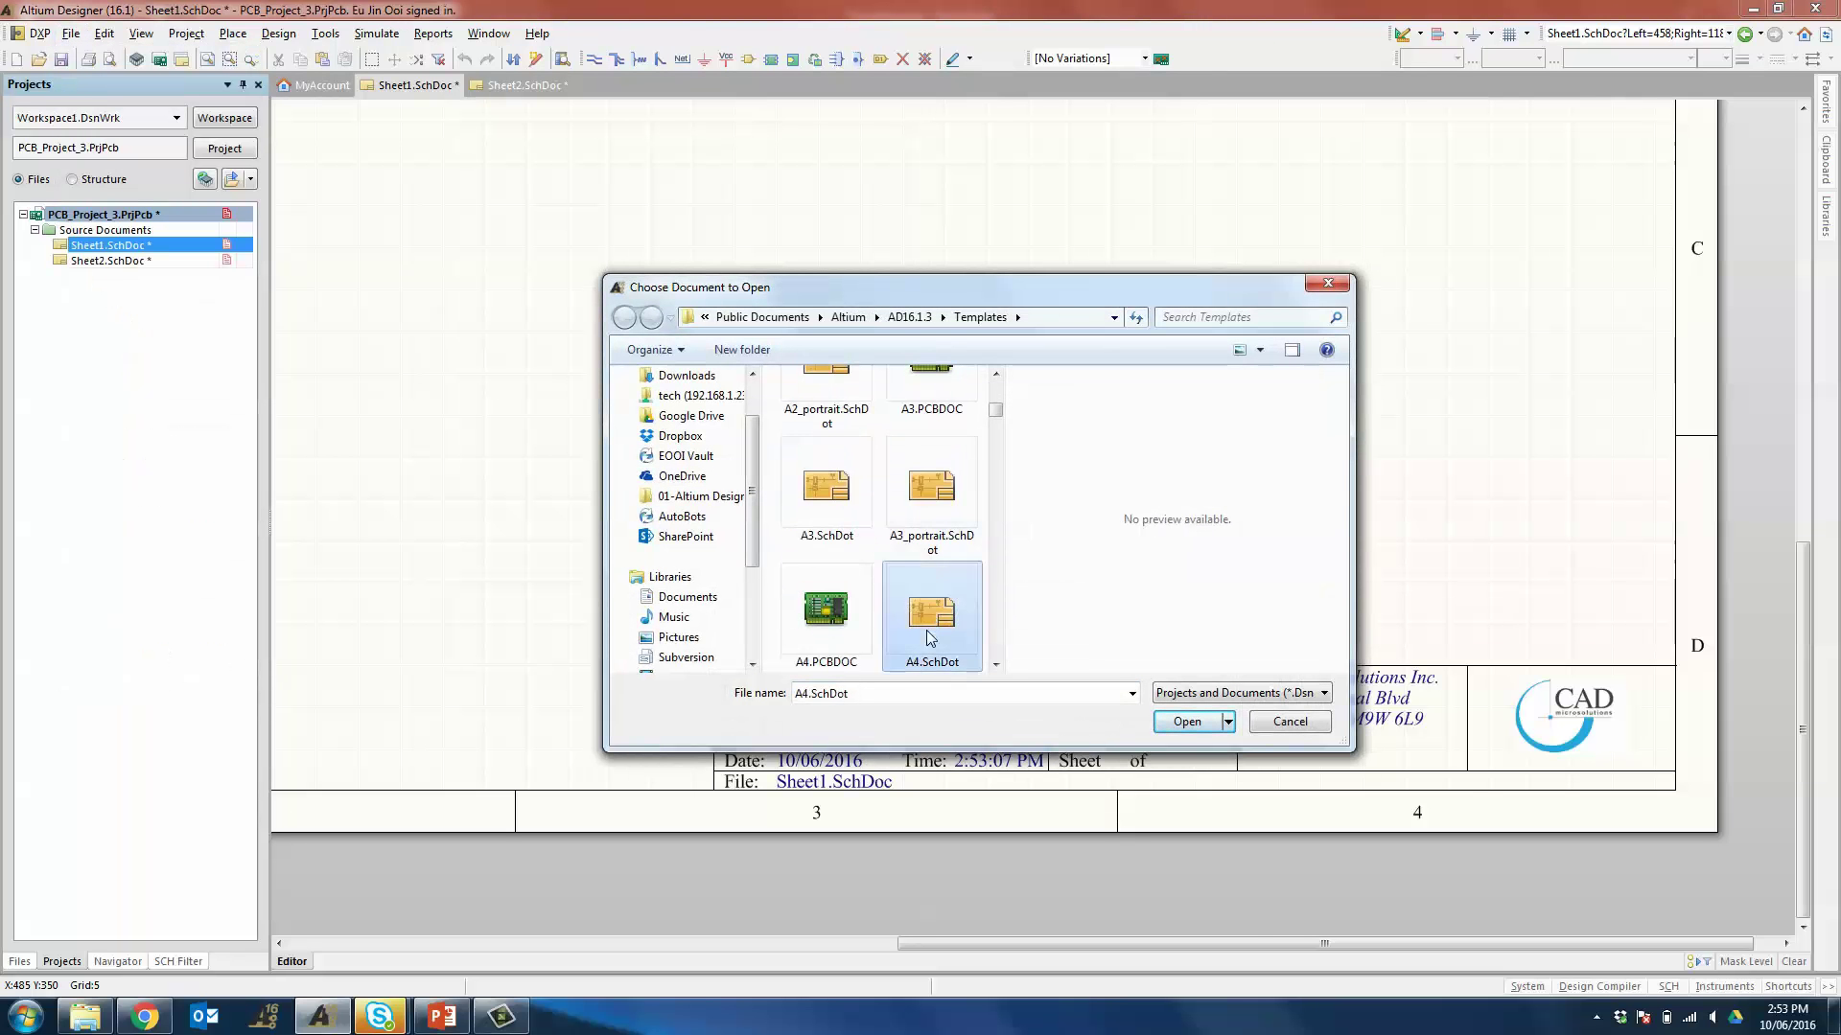
pyautogui.keyDown('ctrl'); pyautogui.scroll(3, 1356, 928); pyautogui.keyUp('ctrl')
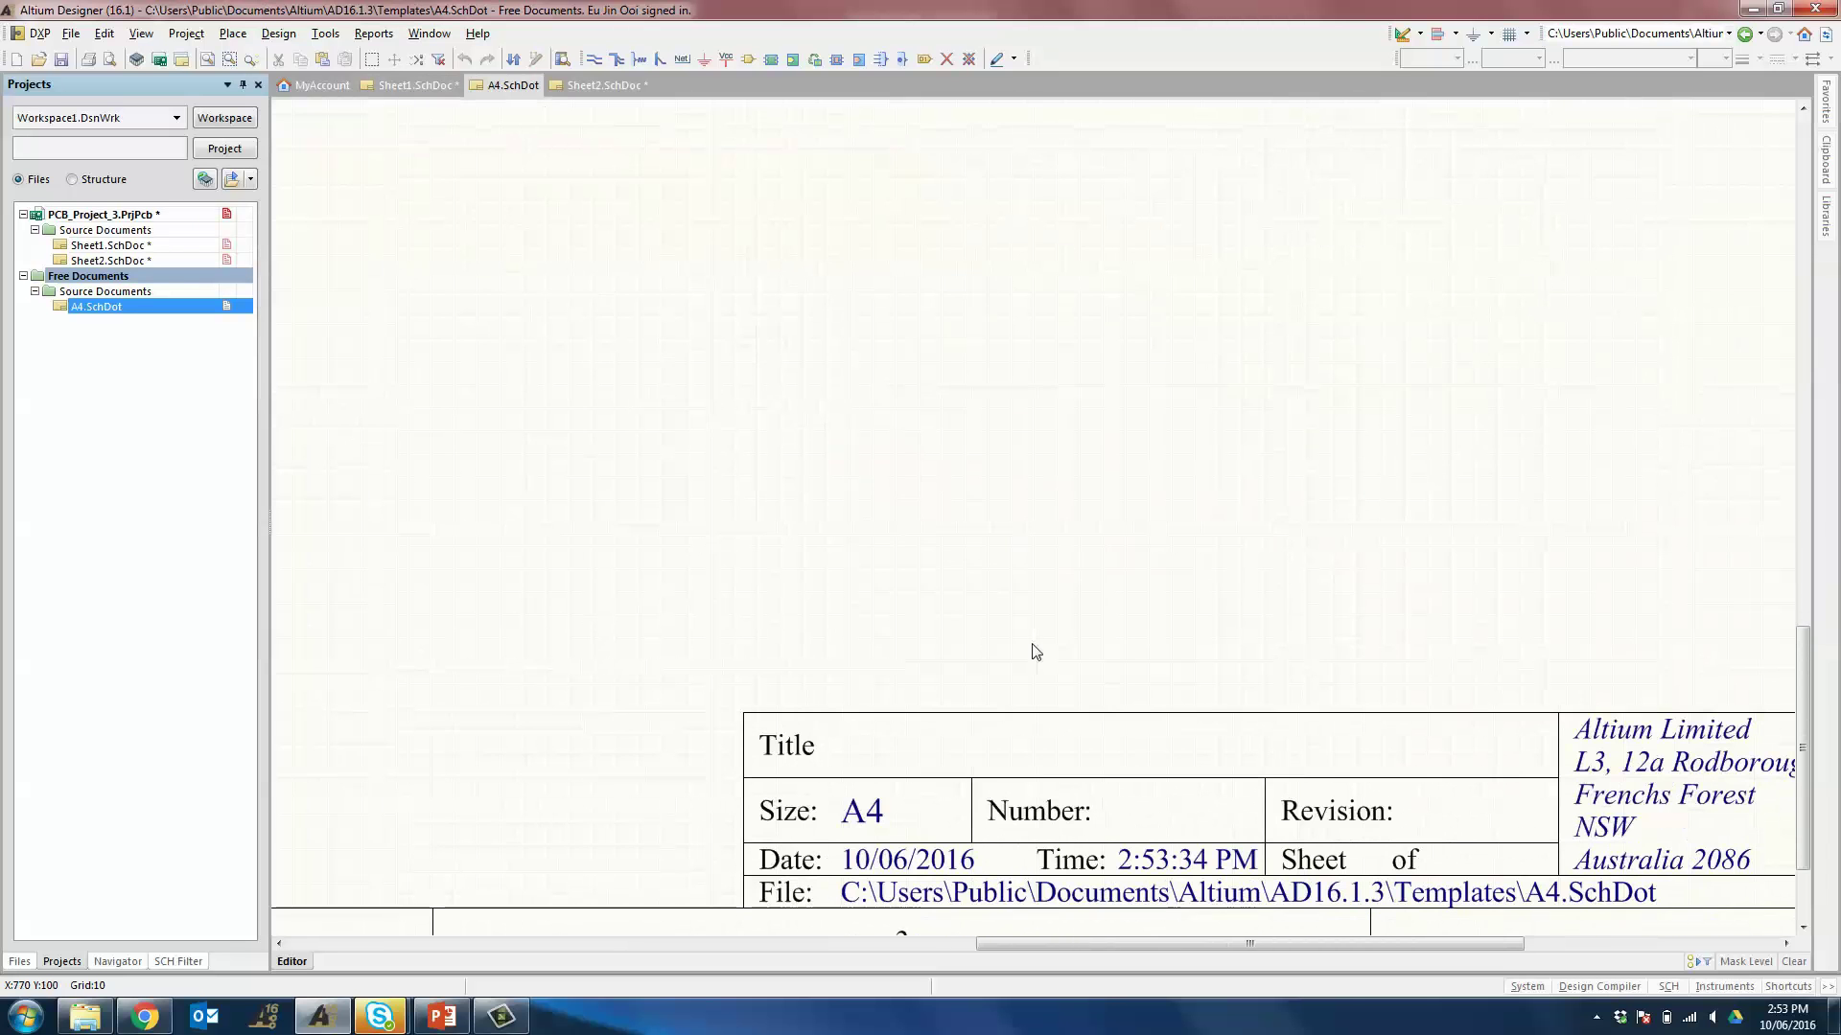
# - Place the text string "Project Number:" just above the Title field of the A4.SchDot title block, using a grid of 5
pyautogui.press('p')
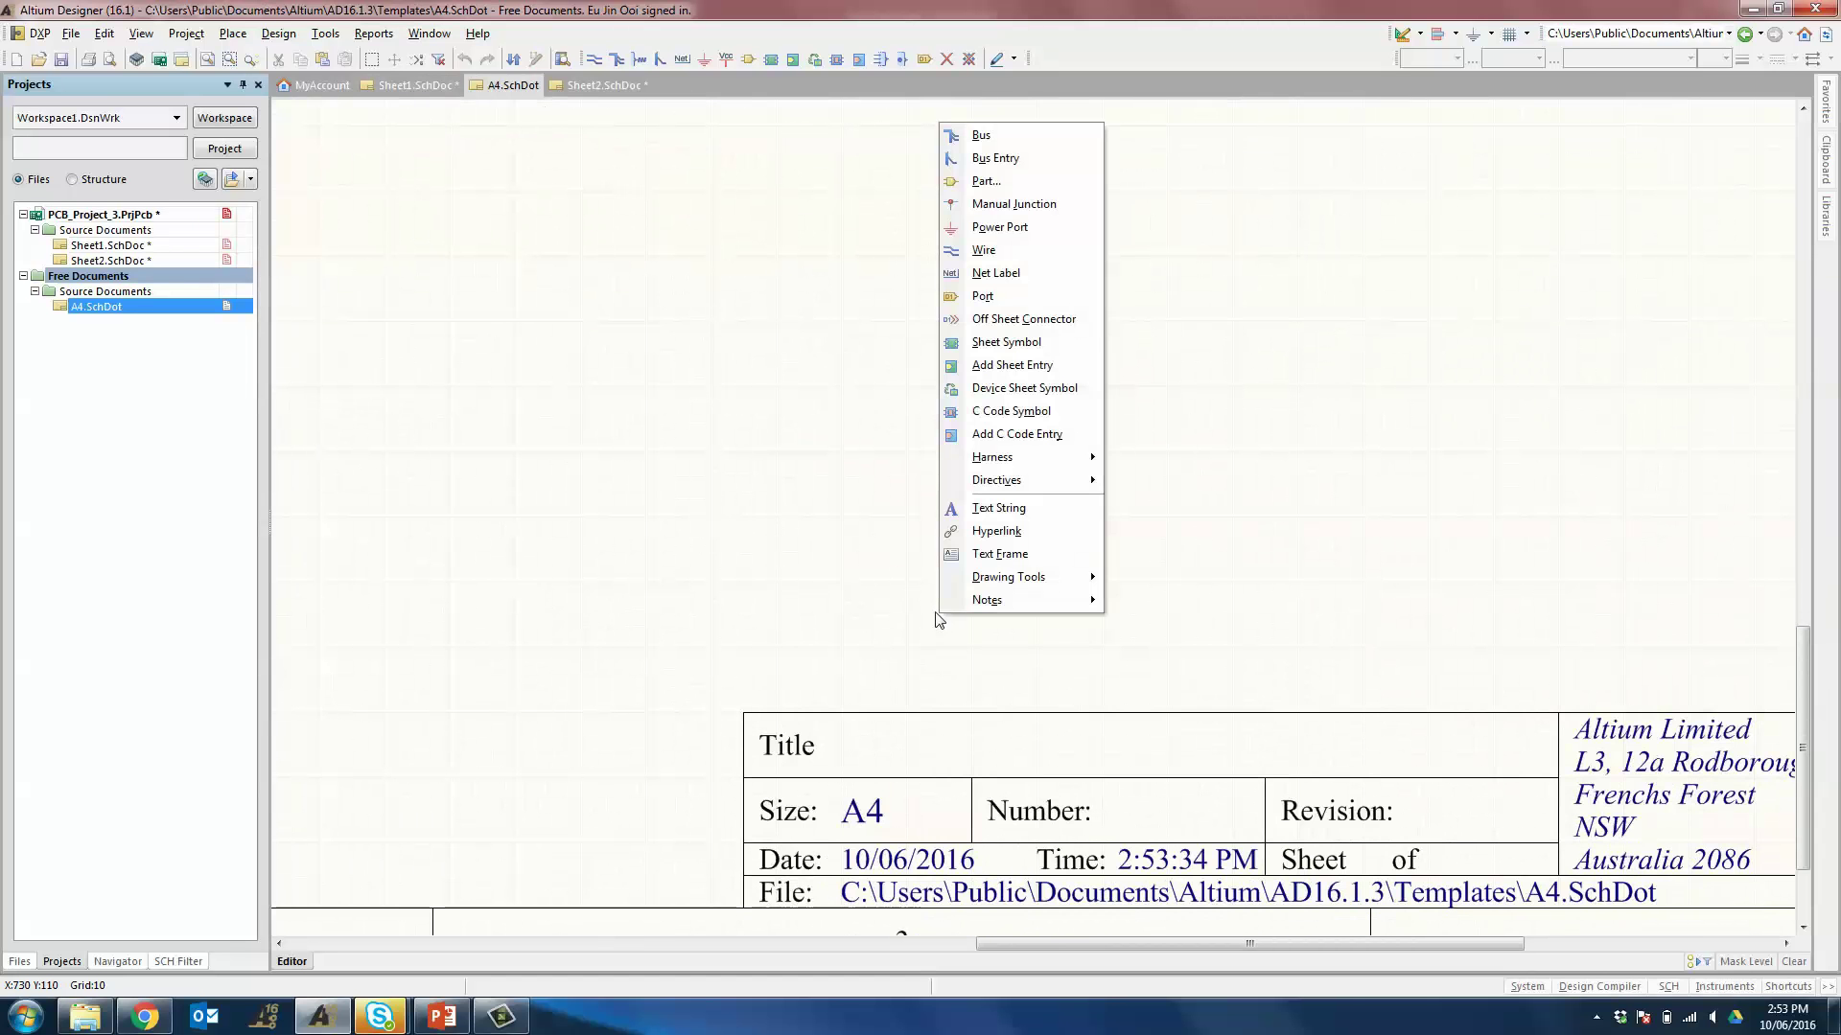
pyautogui.press('t')
pyautogui.press('Tab')
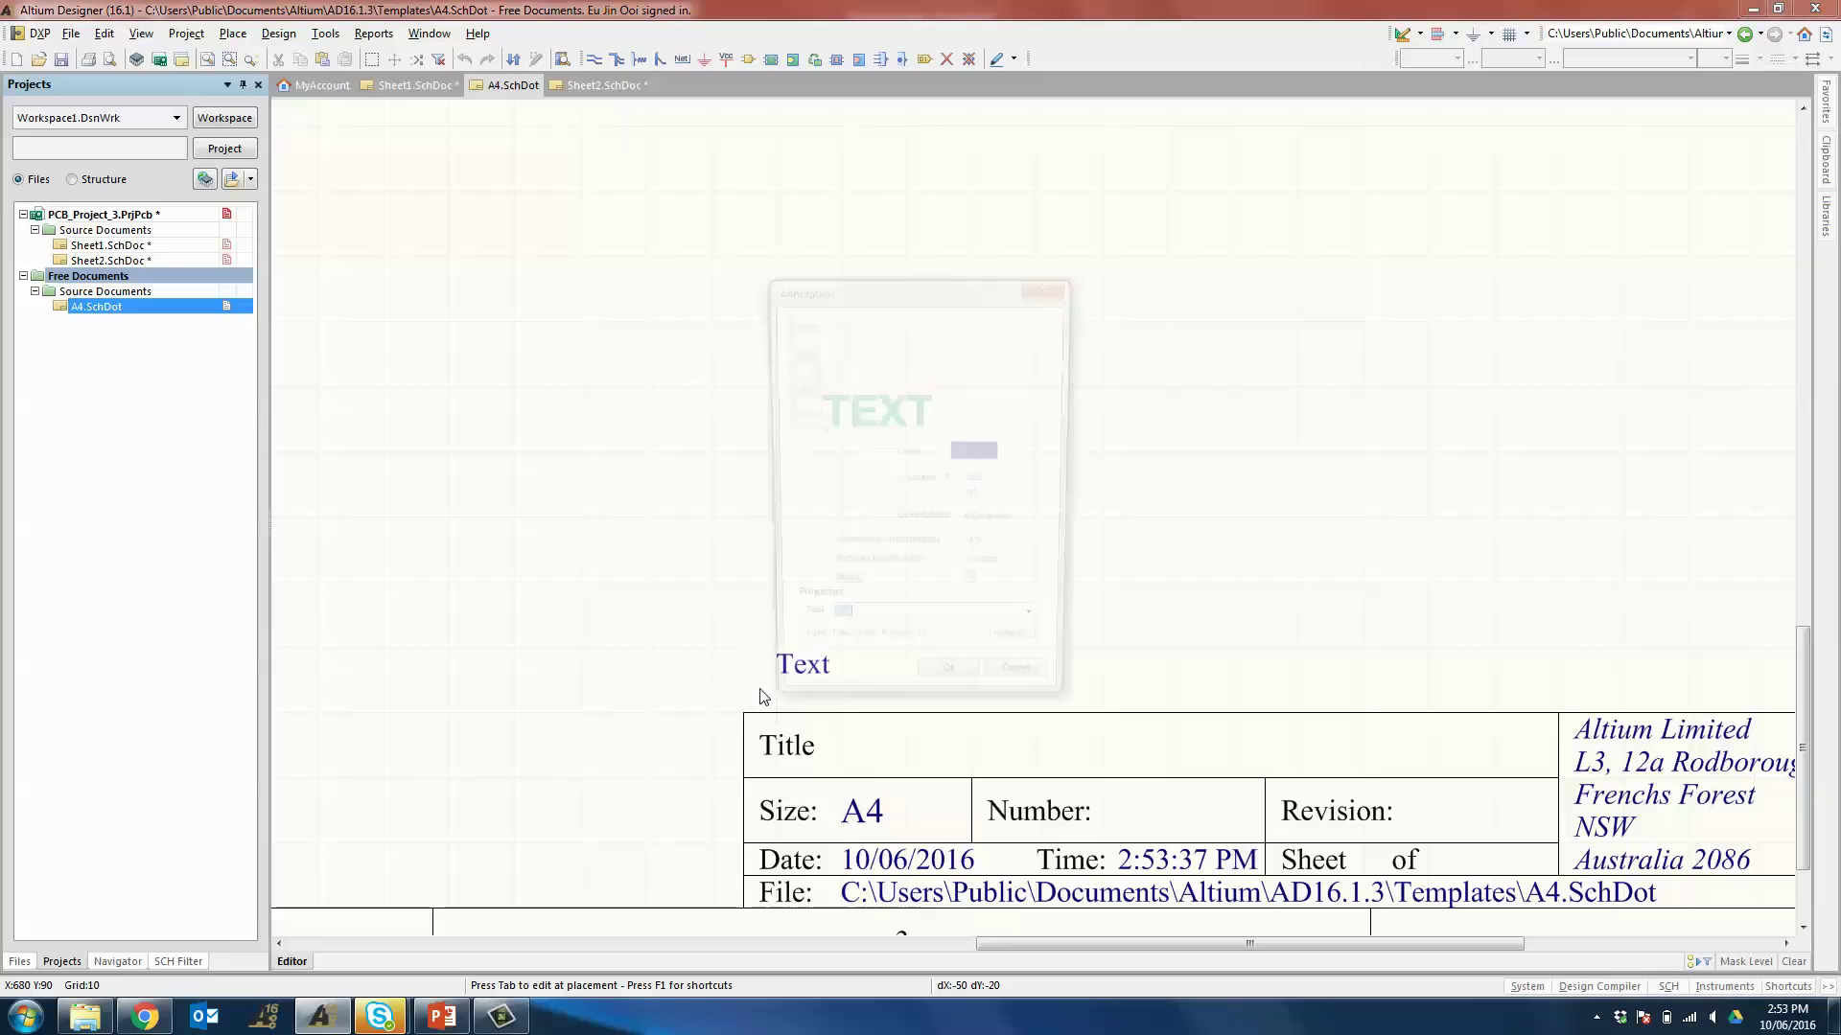
pyautogui.write('Project')
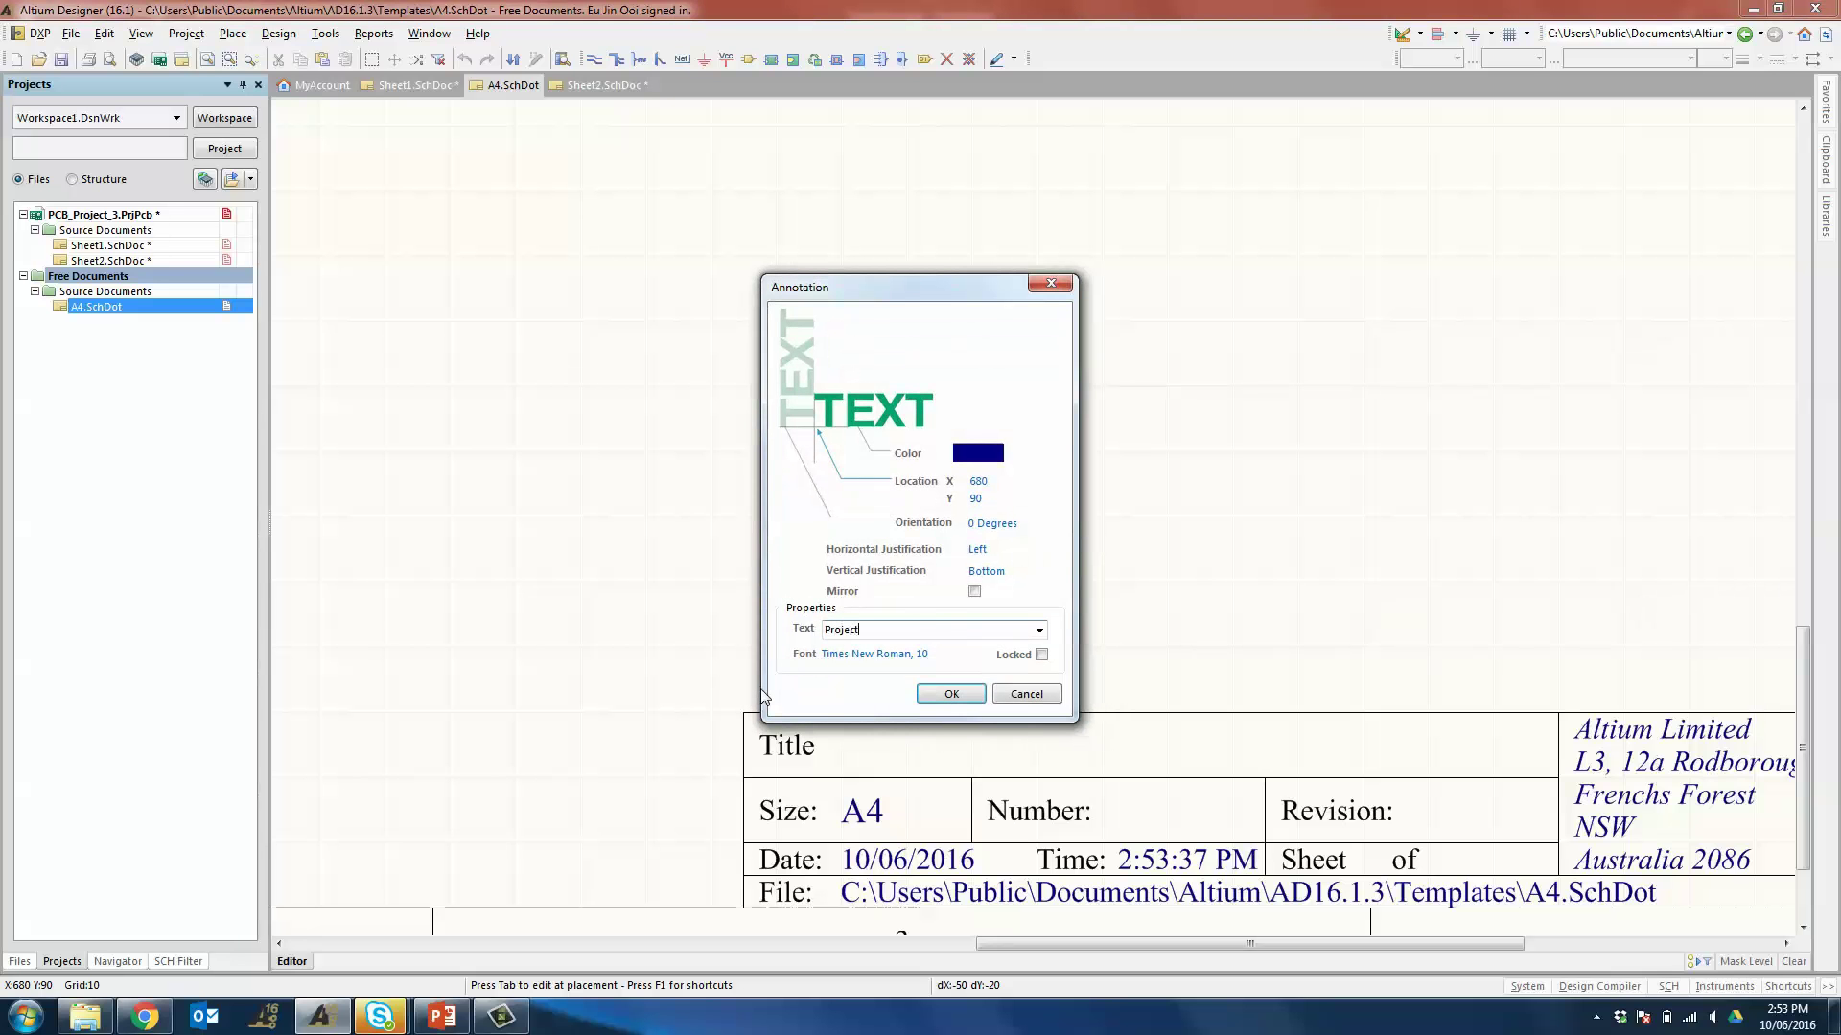
pyautogui.write(' Number:')
pyautogui.press('Return')
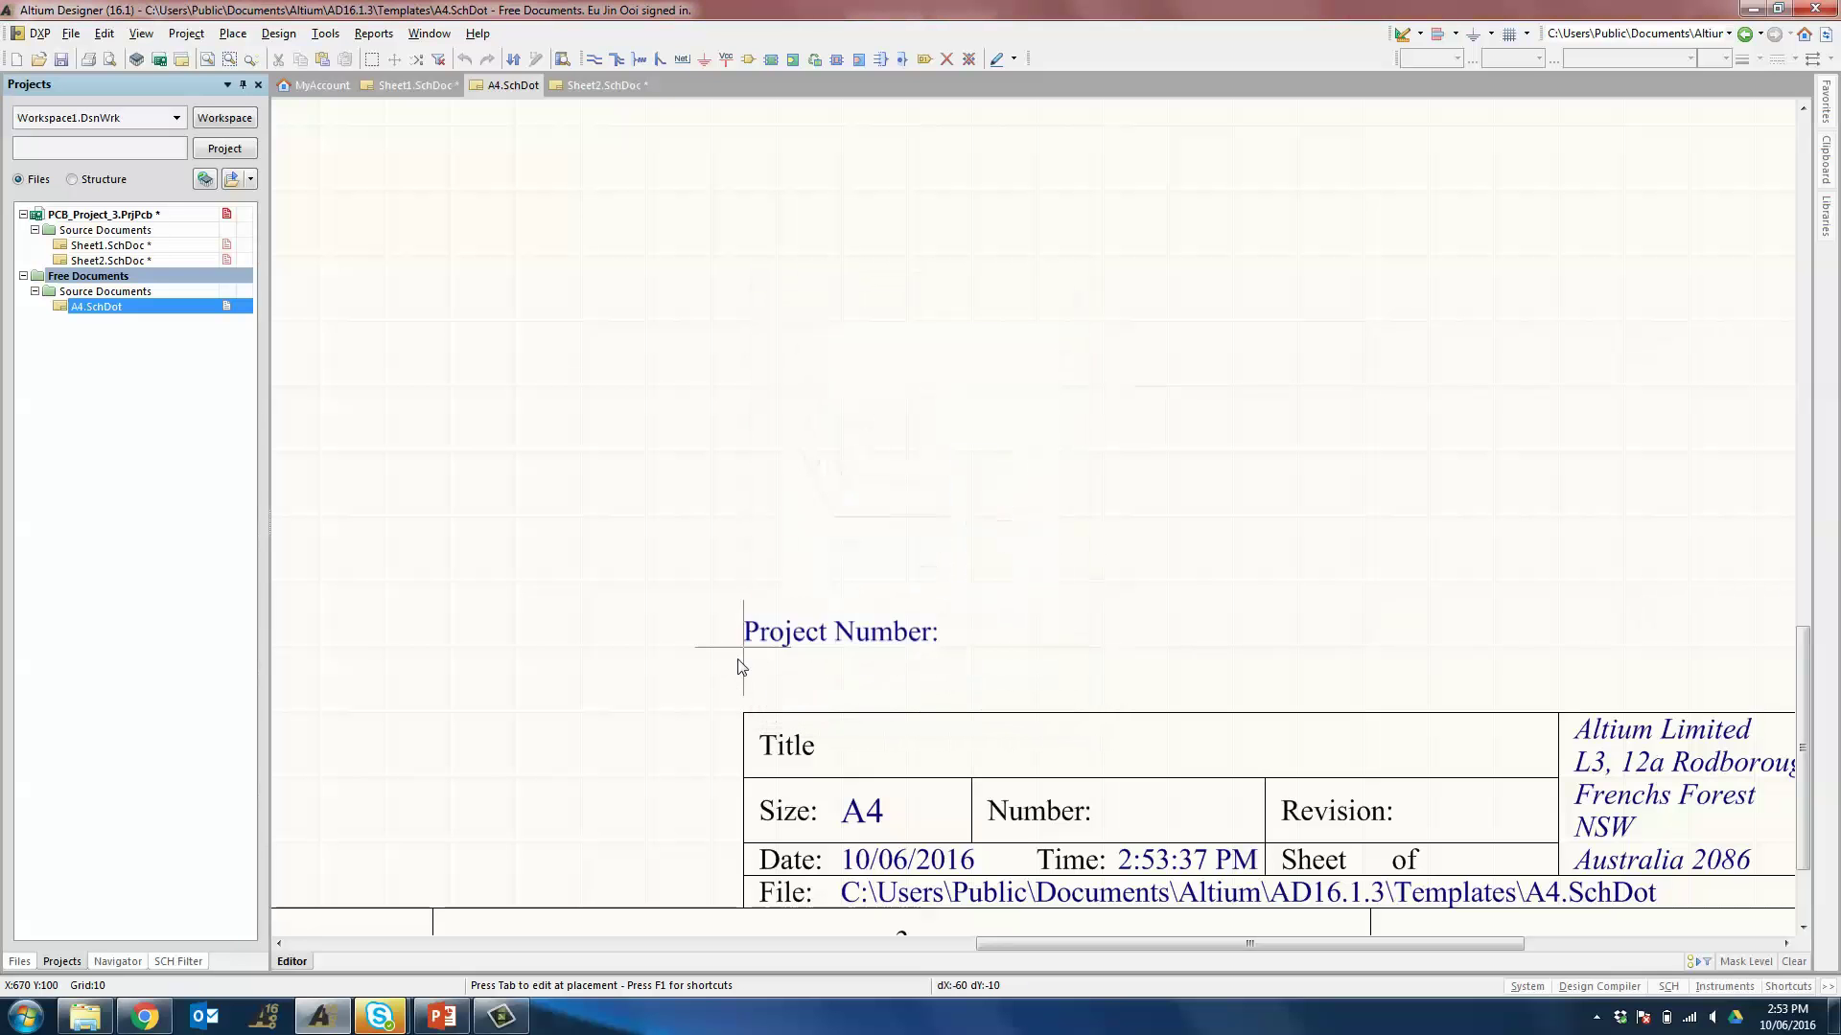
pyautogui.click(764, 699)
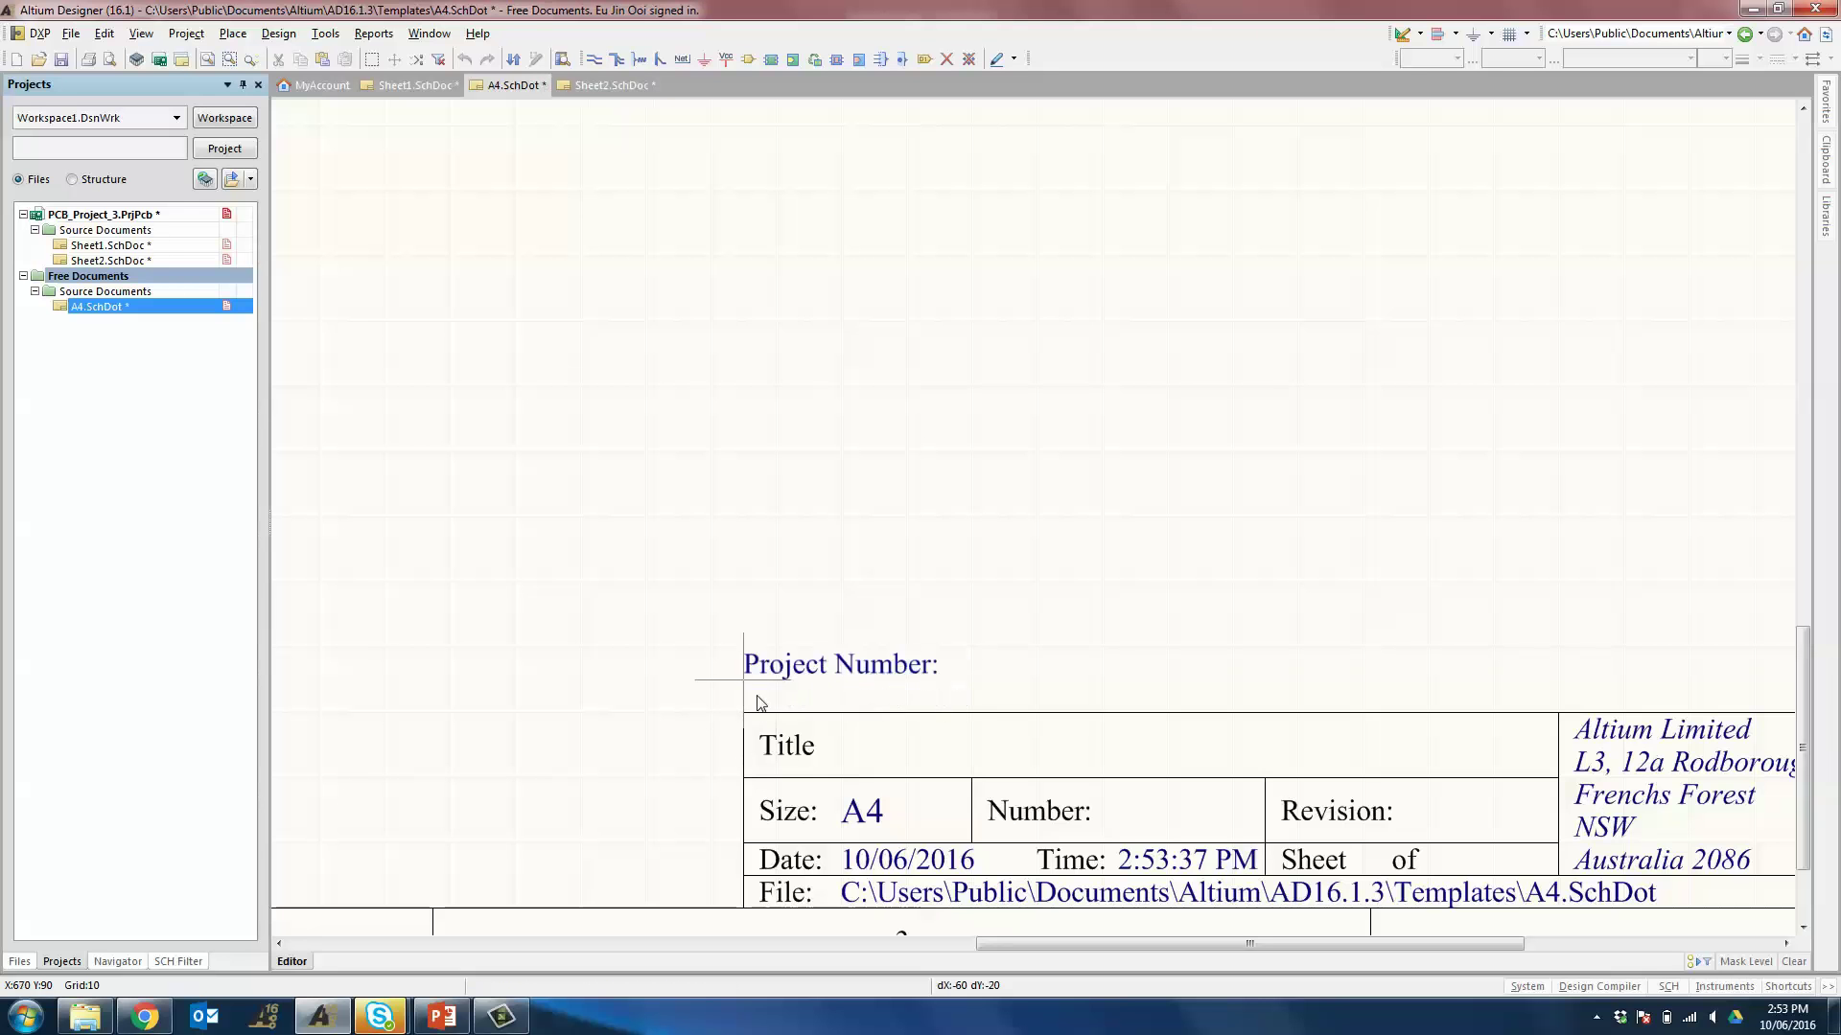
pyautogui.hotkey('shift', 'g')
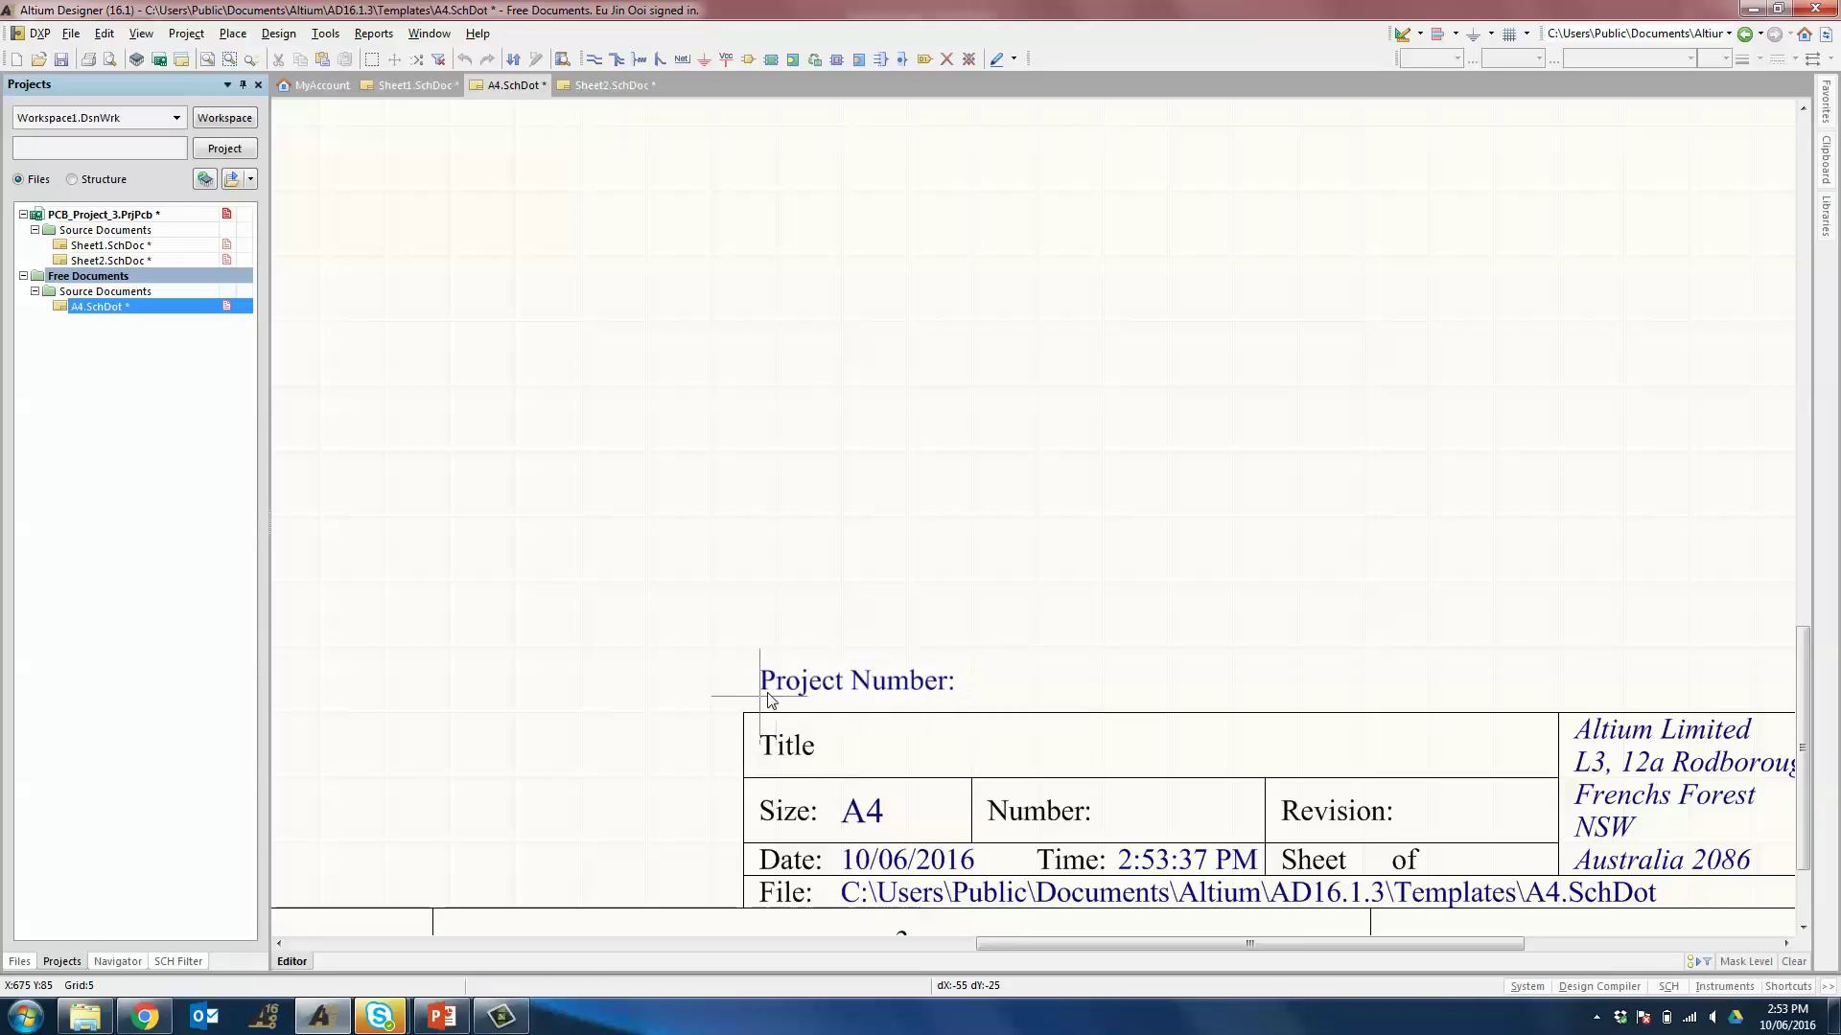
pyautogui.rightClick(1020, 699)
# - Place the special string =ProjectNumber beside the "Project Number:" label in A4.SchDot
pyautogui.press('p')
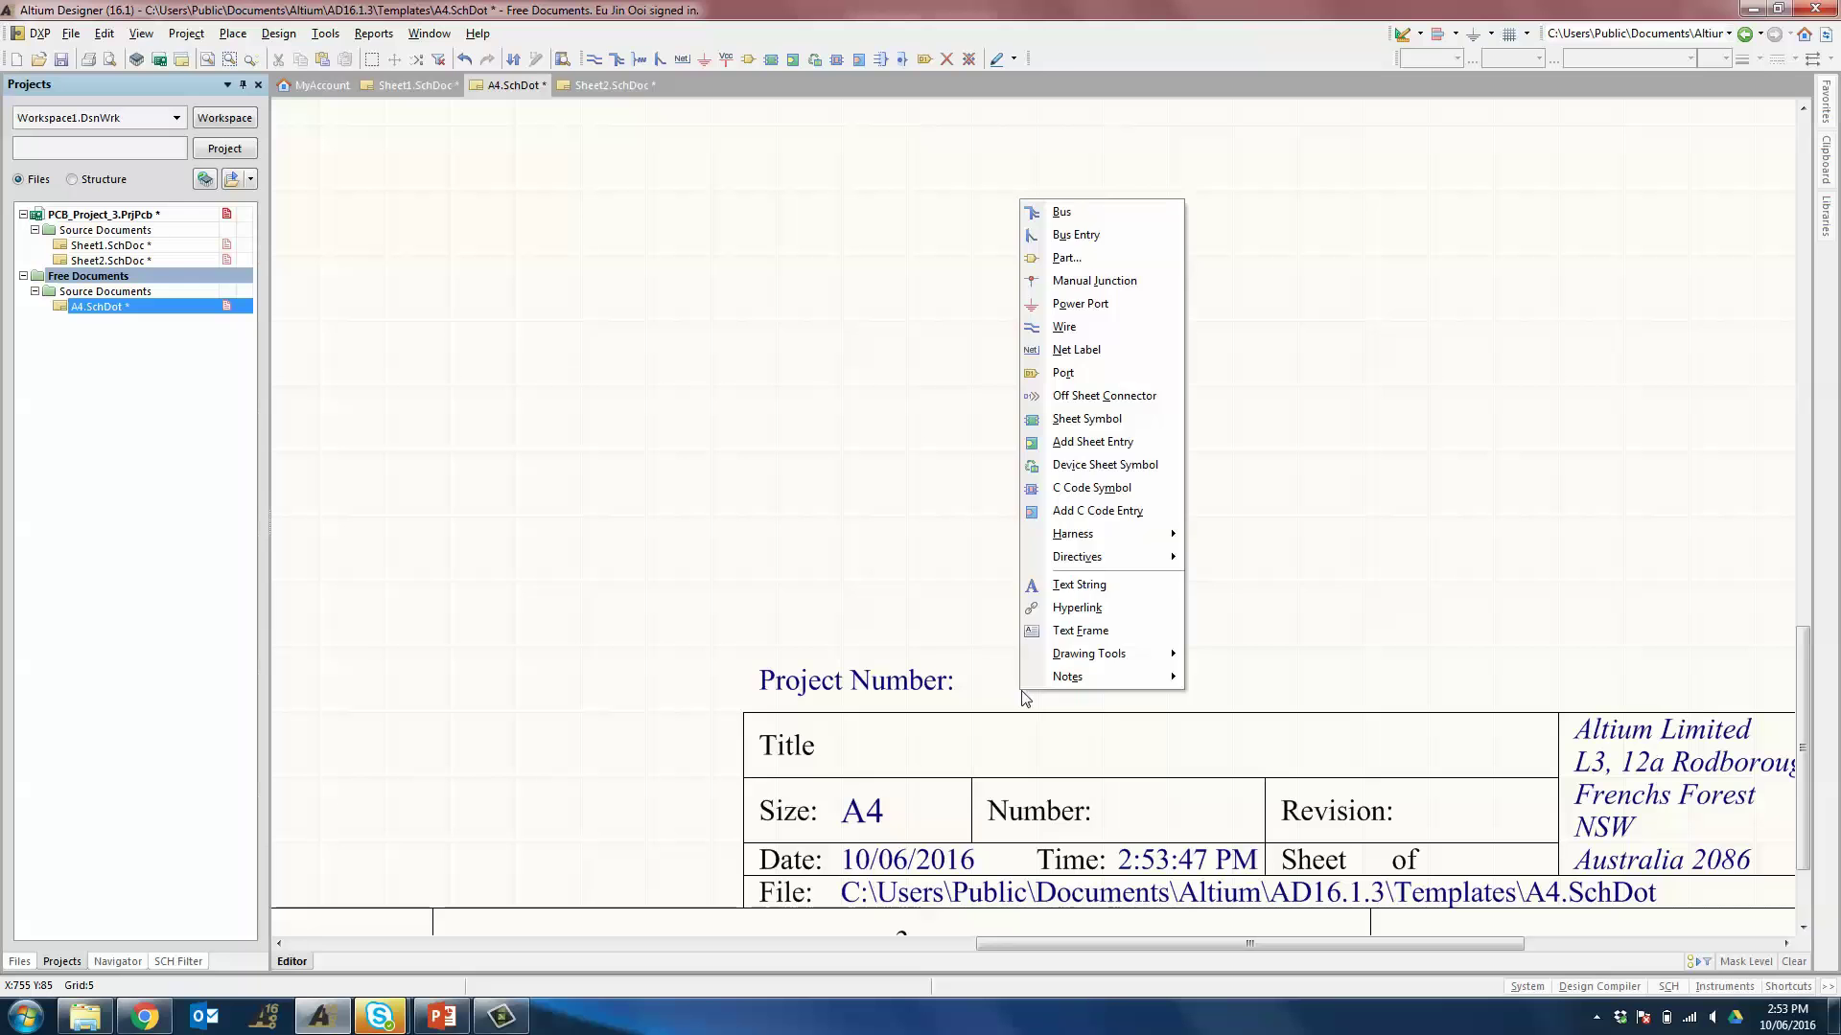
pyautogui.click(1079, 584)
pyautogui.press('Tab')
pyautogui.write('=')
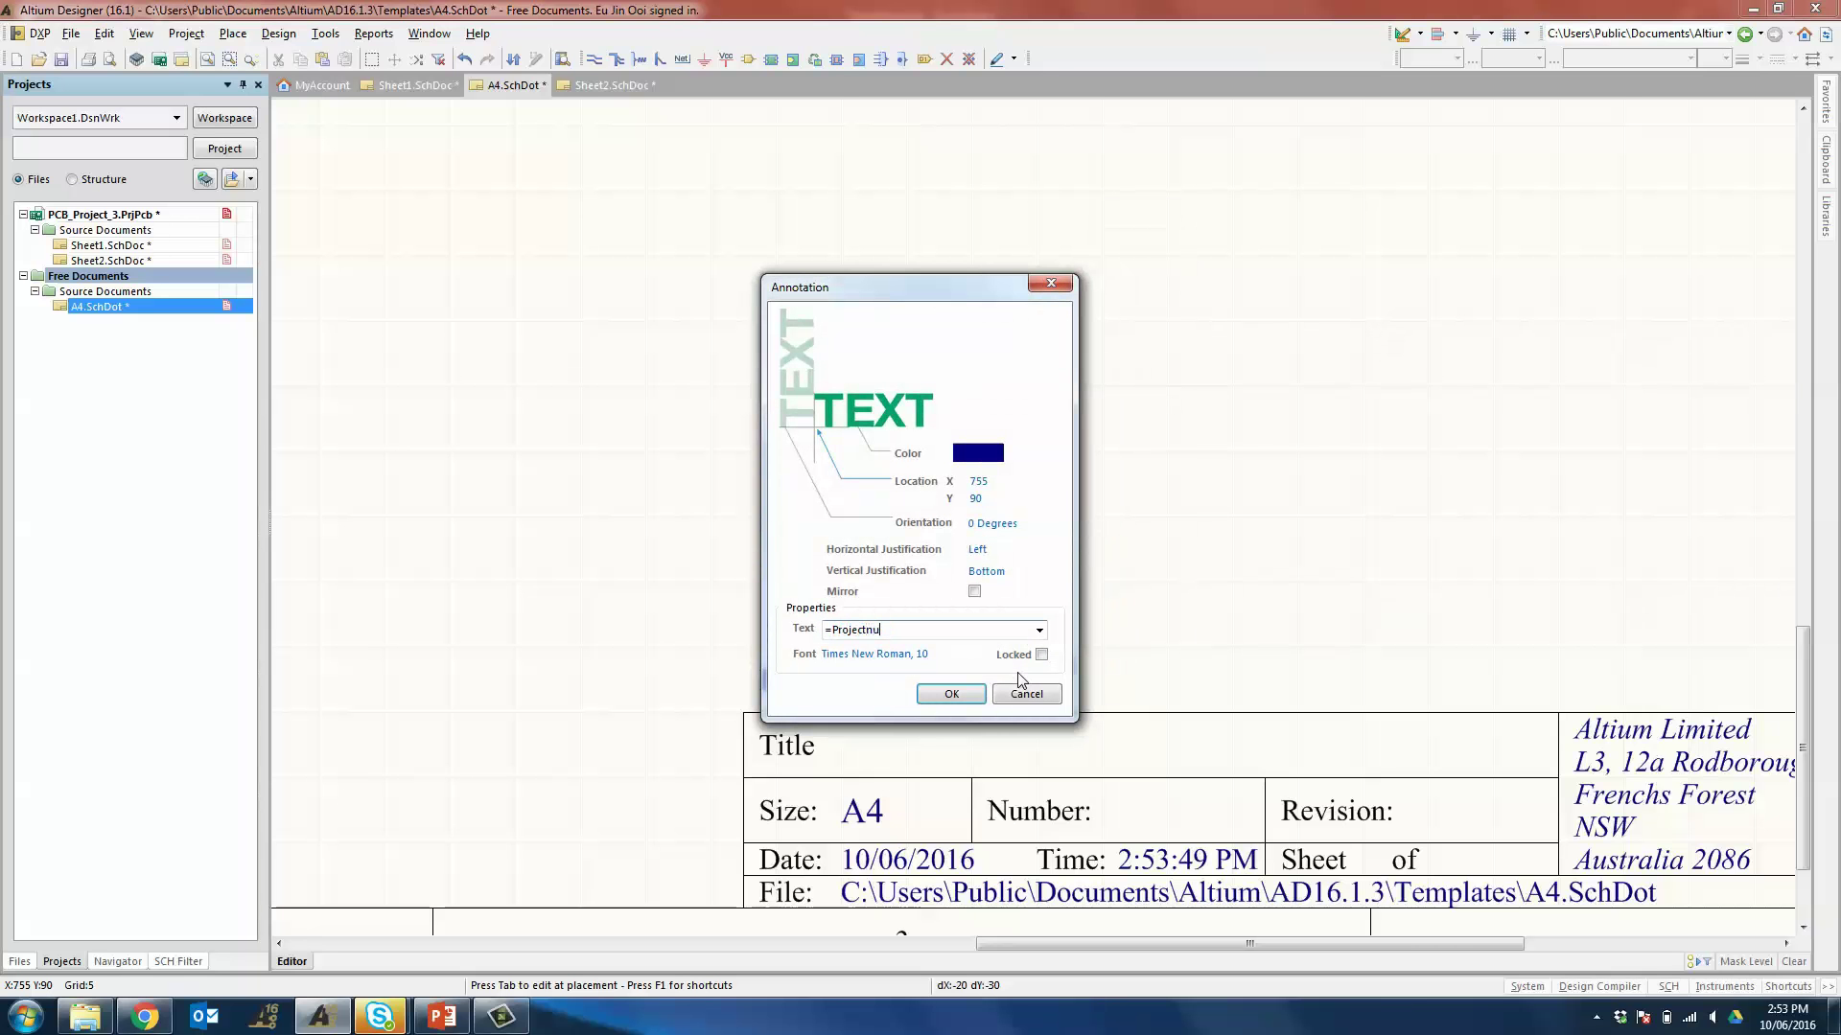
pyautogui.press('Return')
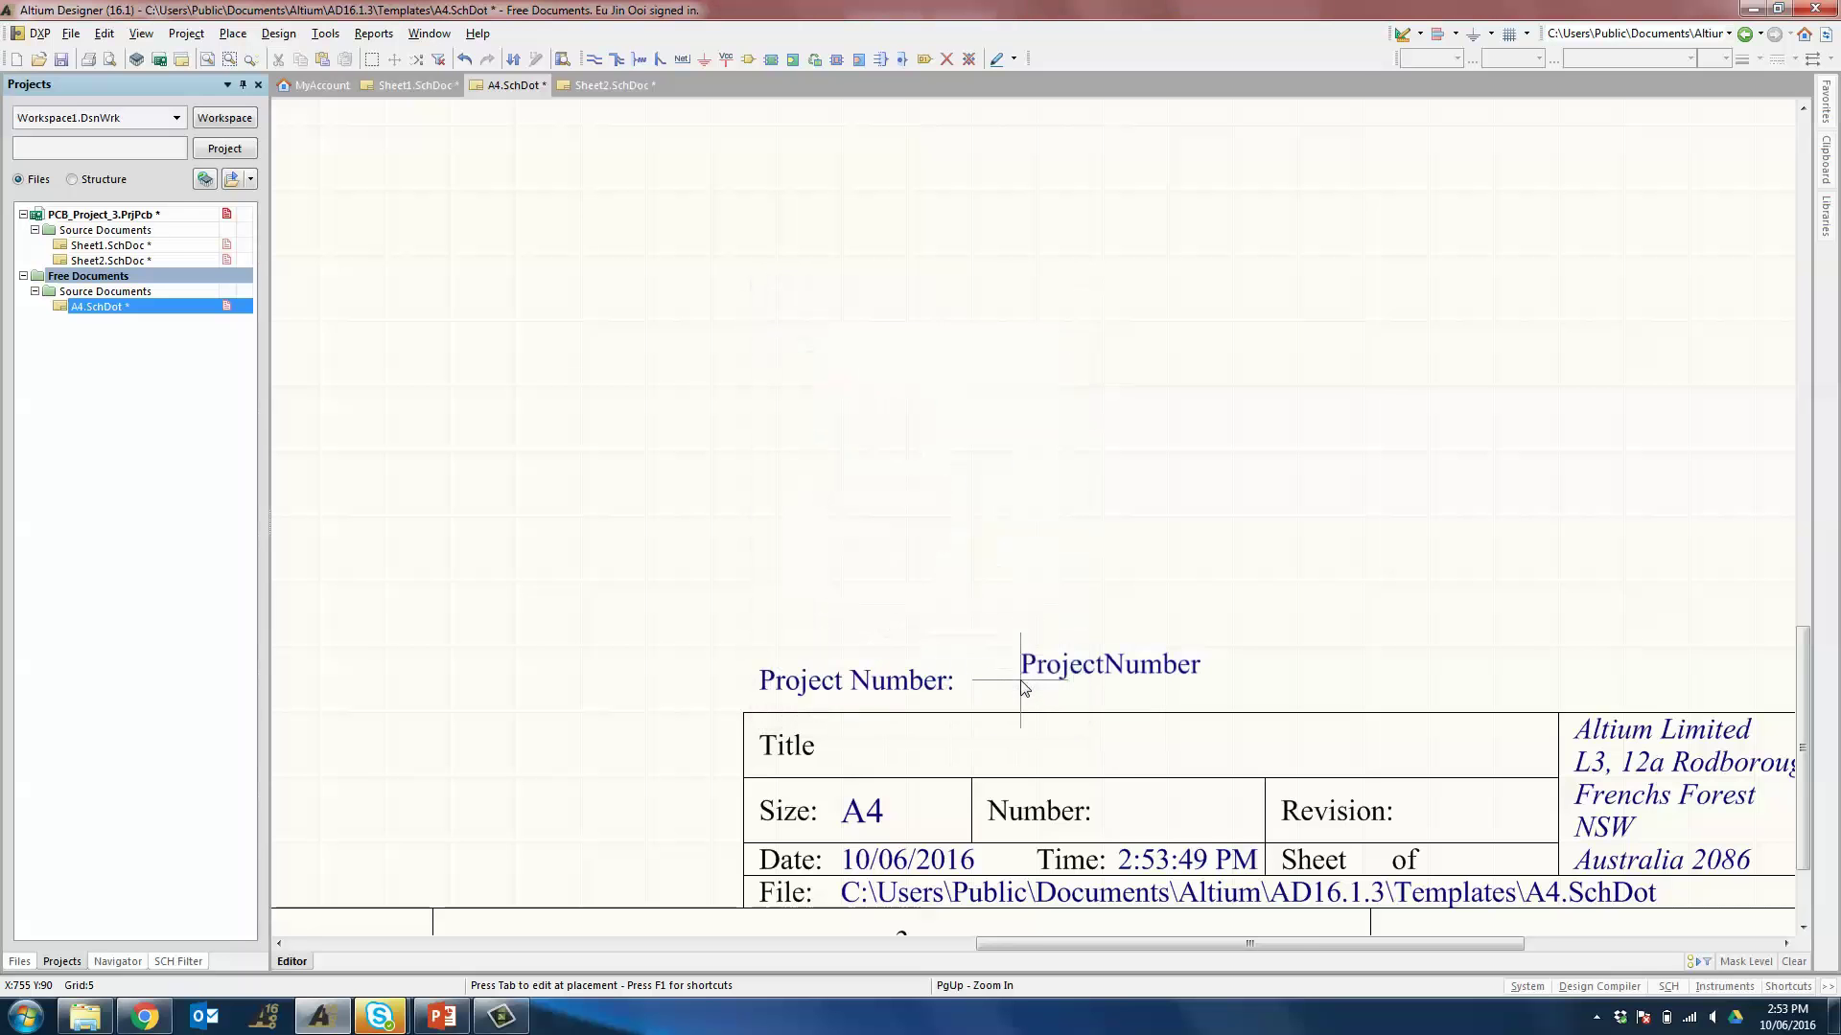
pyautogui.click(973, 697)
pyautogui.rightClick(1063, 470)
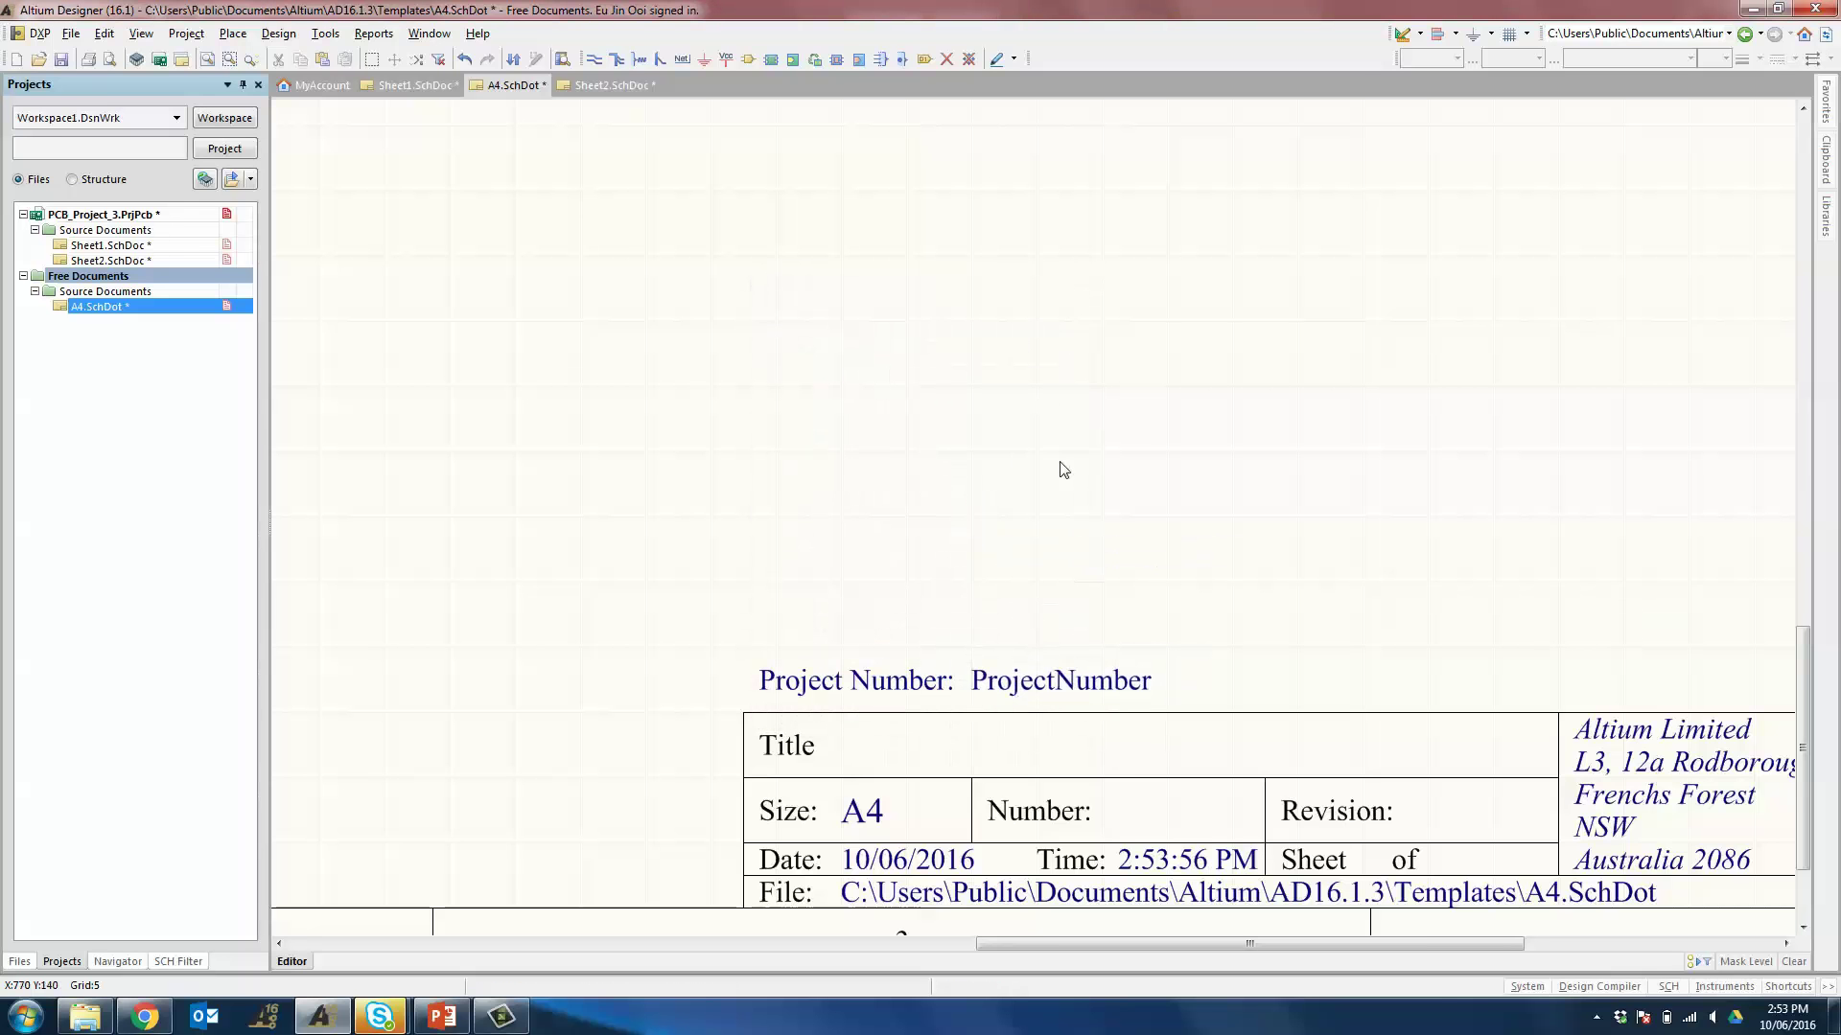
# - Close the A4.SchDot template without saving its changes
pyautogui.rightClick(508, 91)
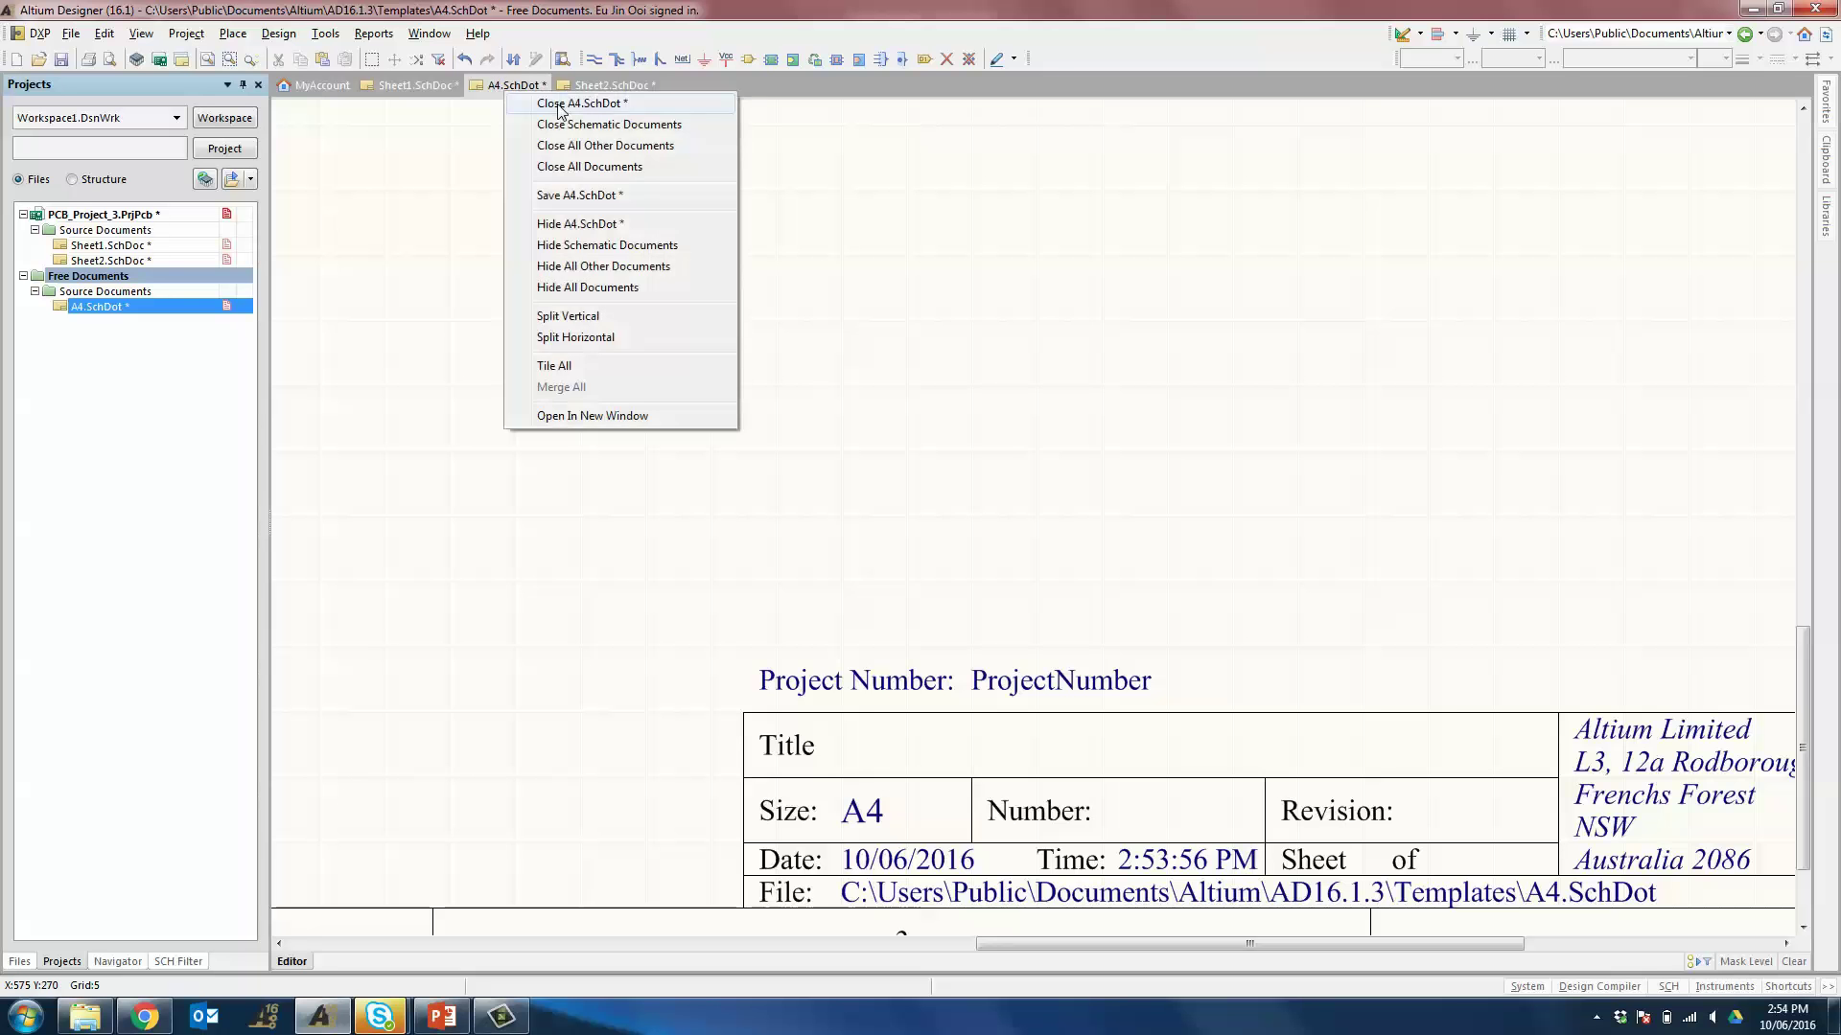
pyautogui.click(561, 103)
pyautogui.click(980, 532)
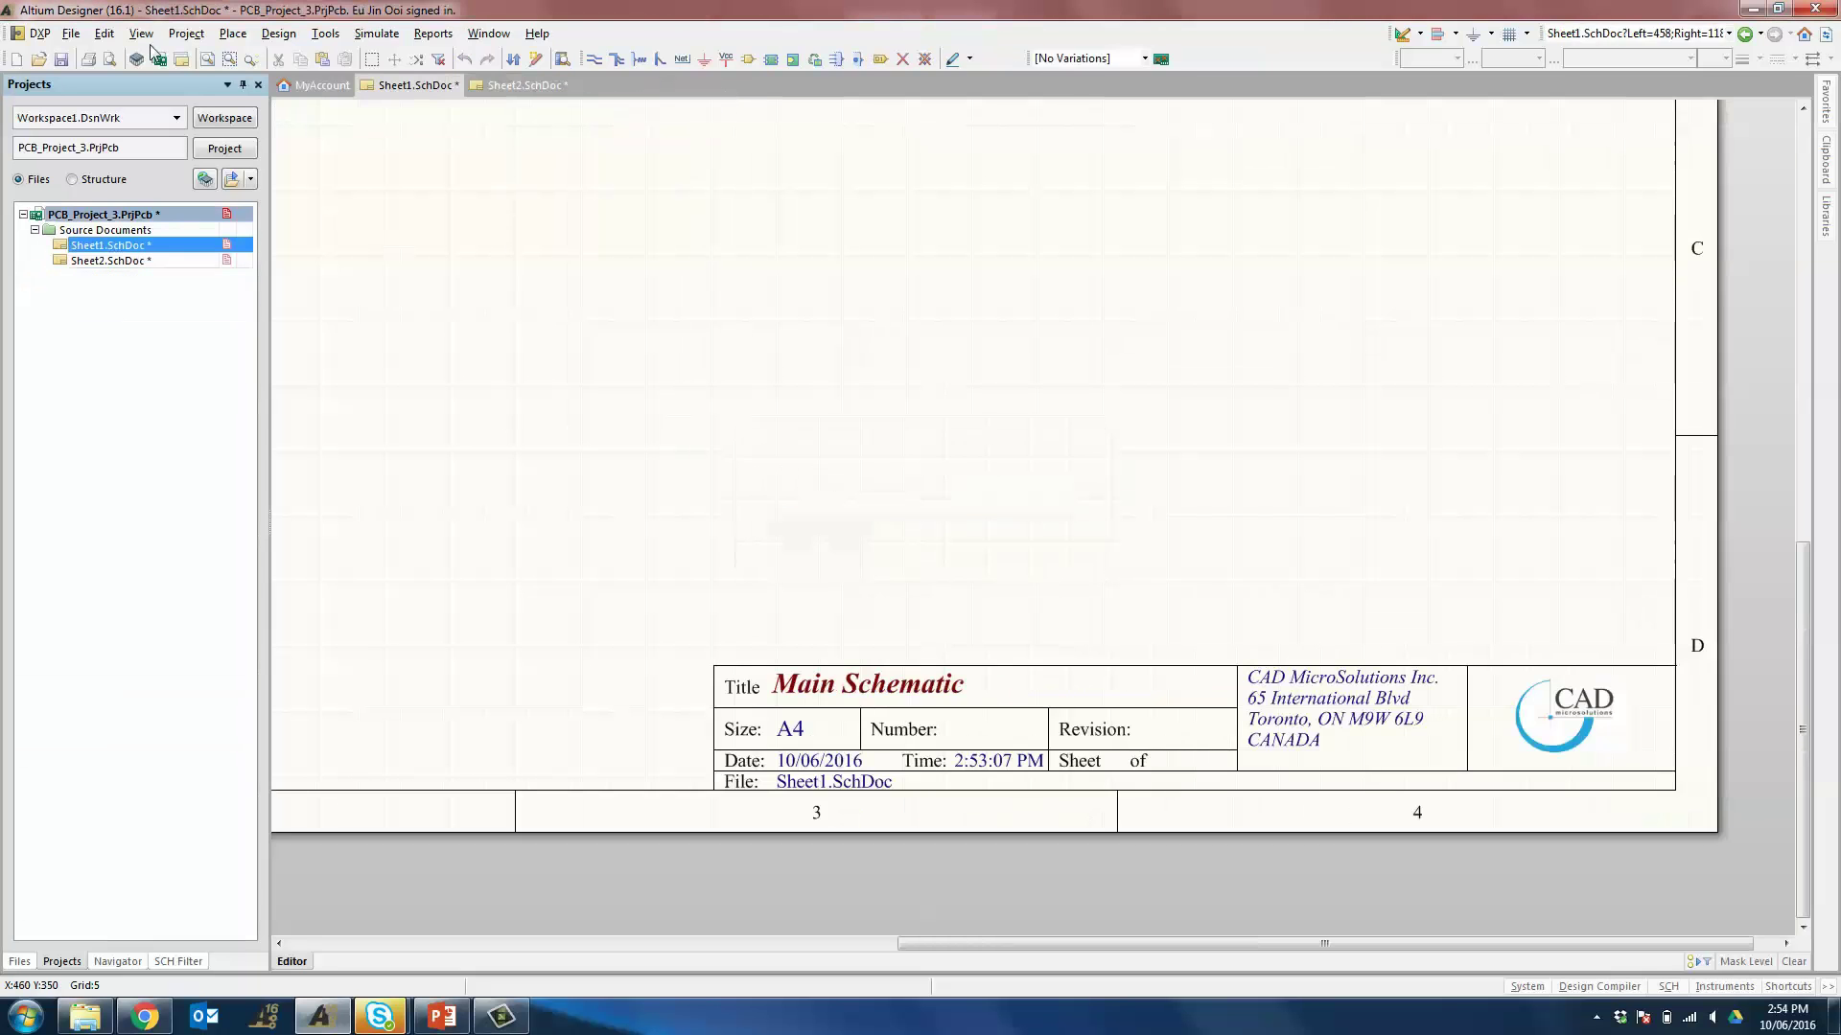
# - Open the A4_CADMicro.SchDot schematic template from the Templates folder
pyautogui.click(71, 33)
pyautogui.click(187, 95)
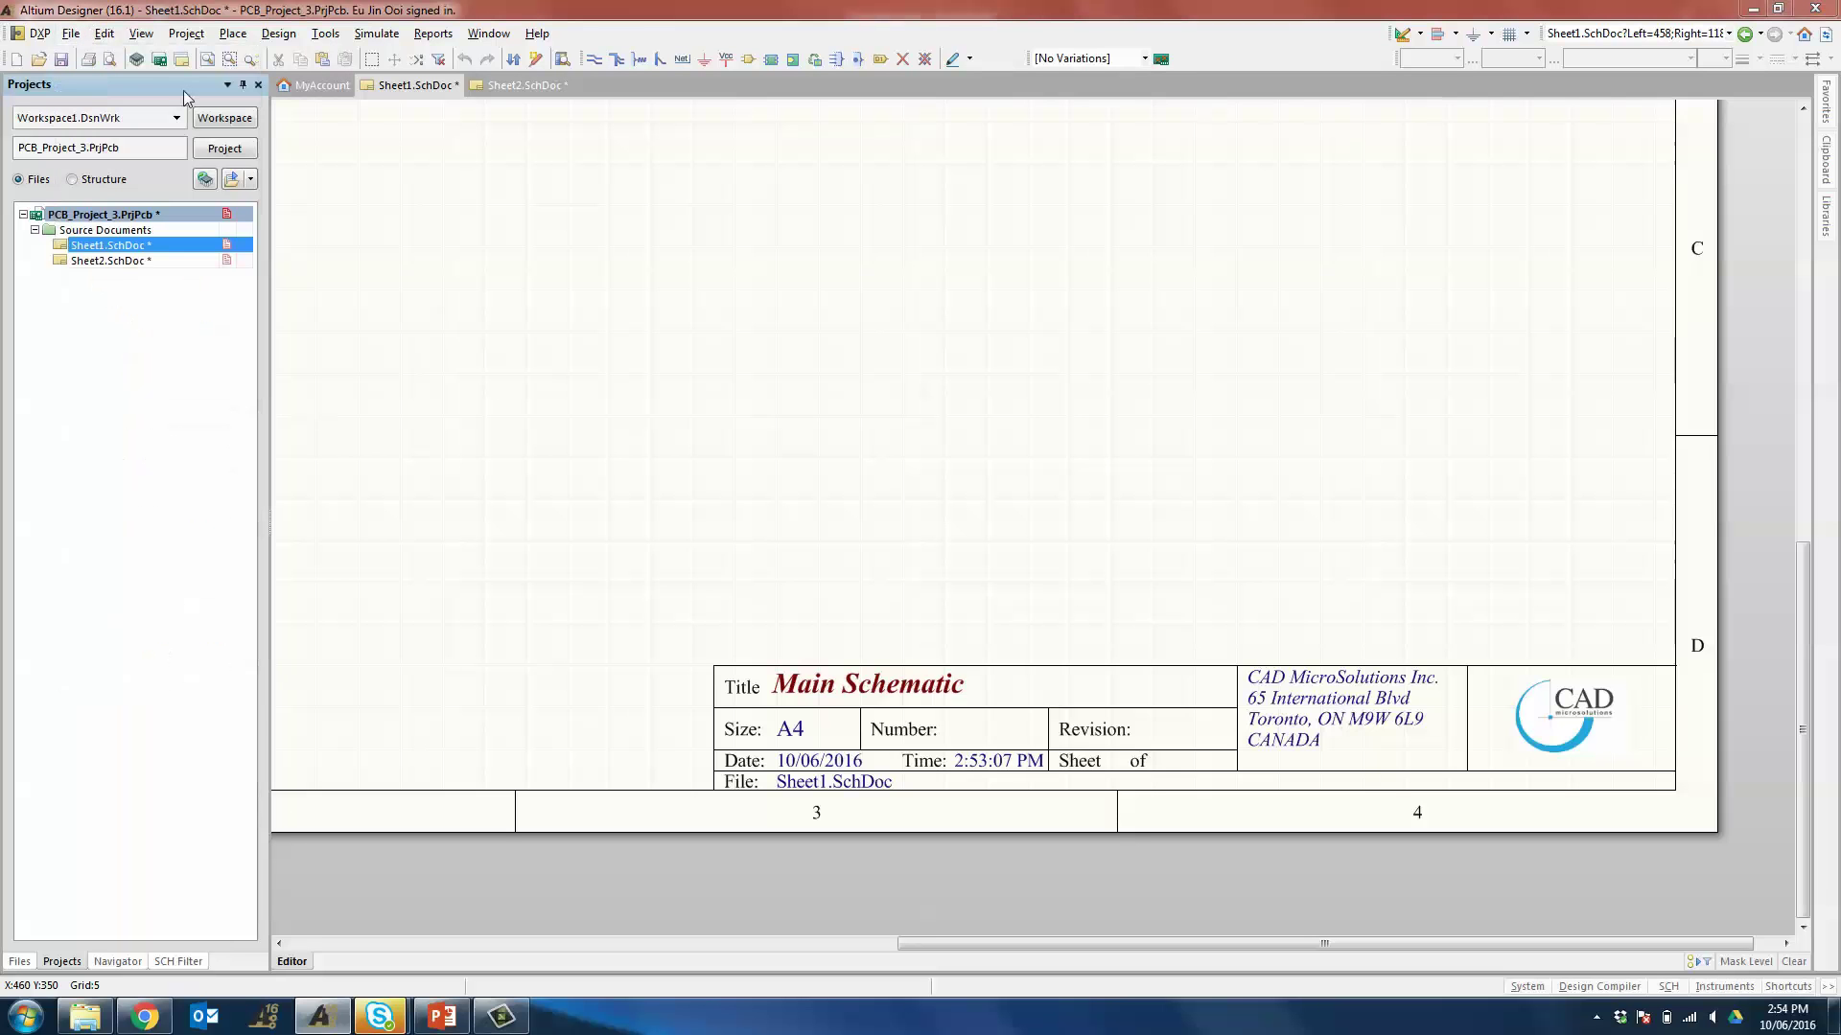
pyautogui.click(838, 537)
pyautogui.scroll(-5, 928, 586)
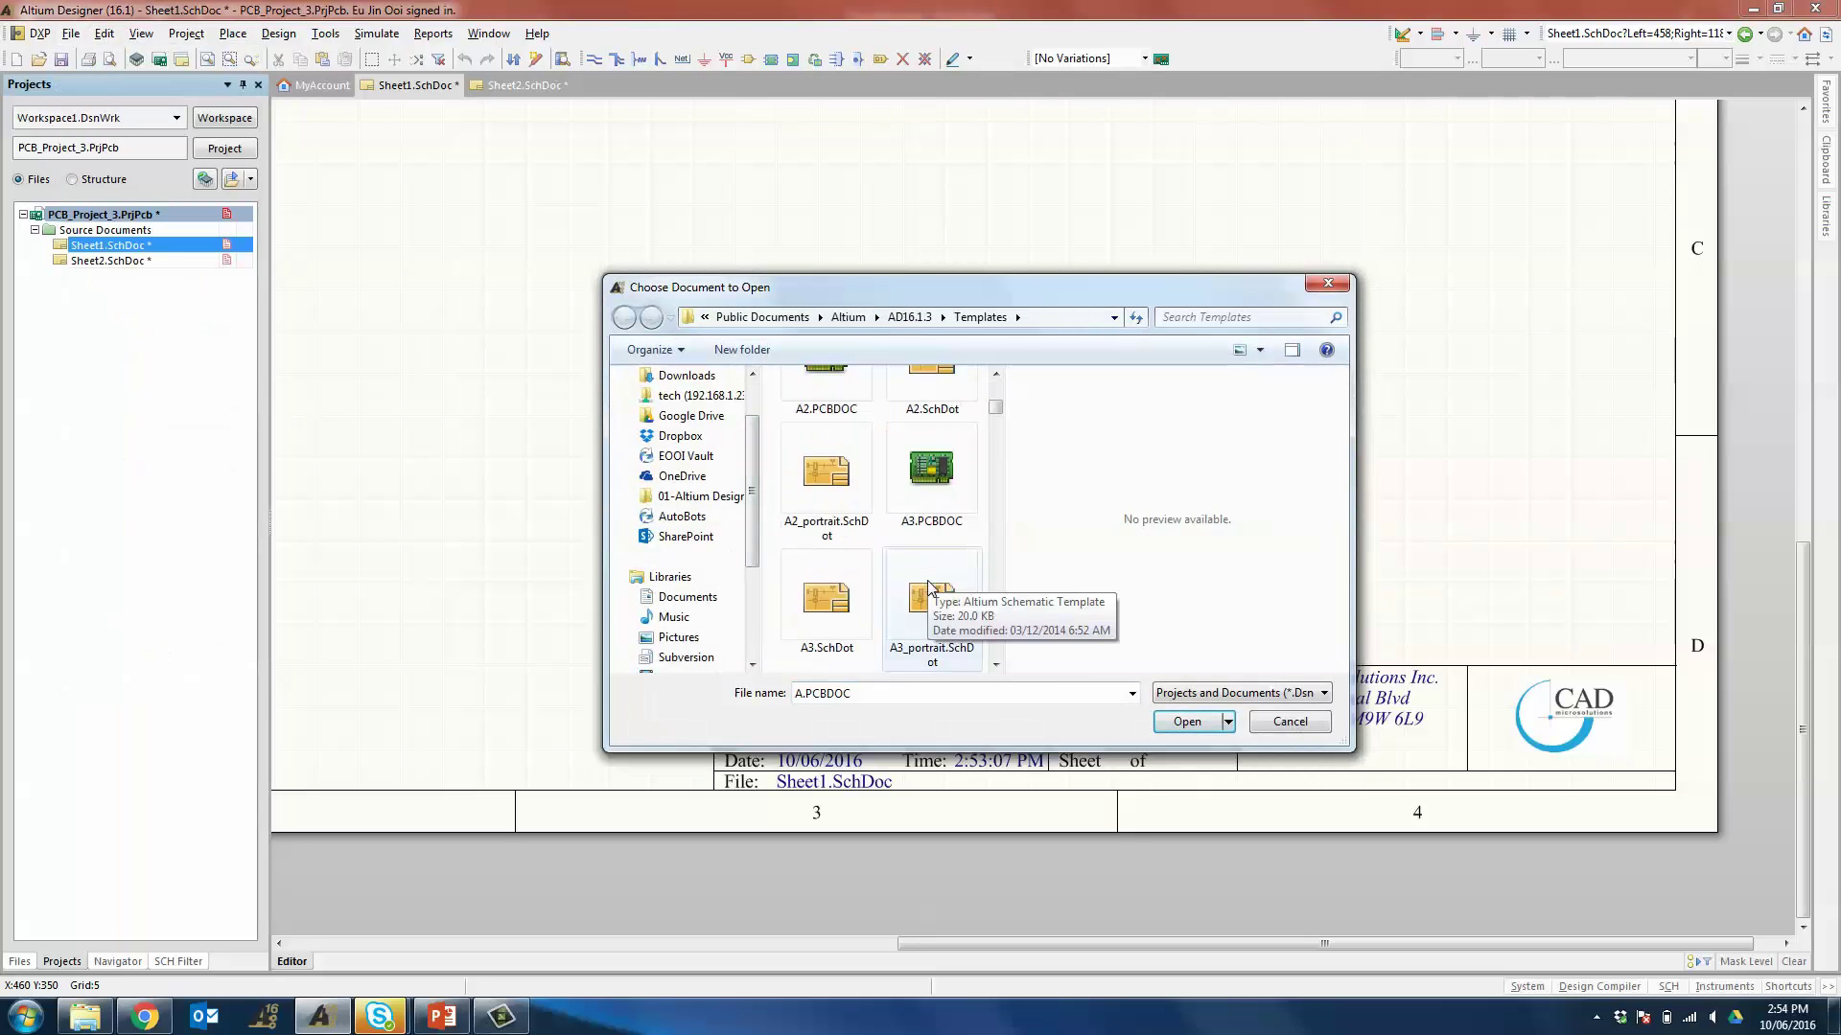
pyautogui.scroll(-2, 928, 586)
pyautogui.click(828, 640)
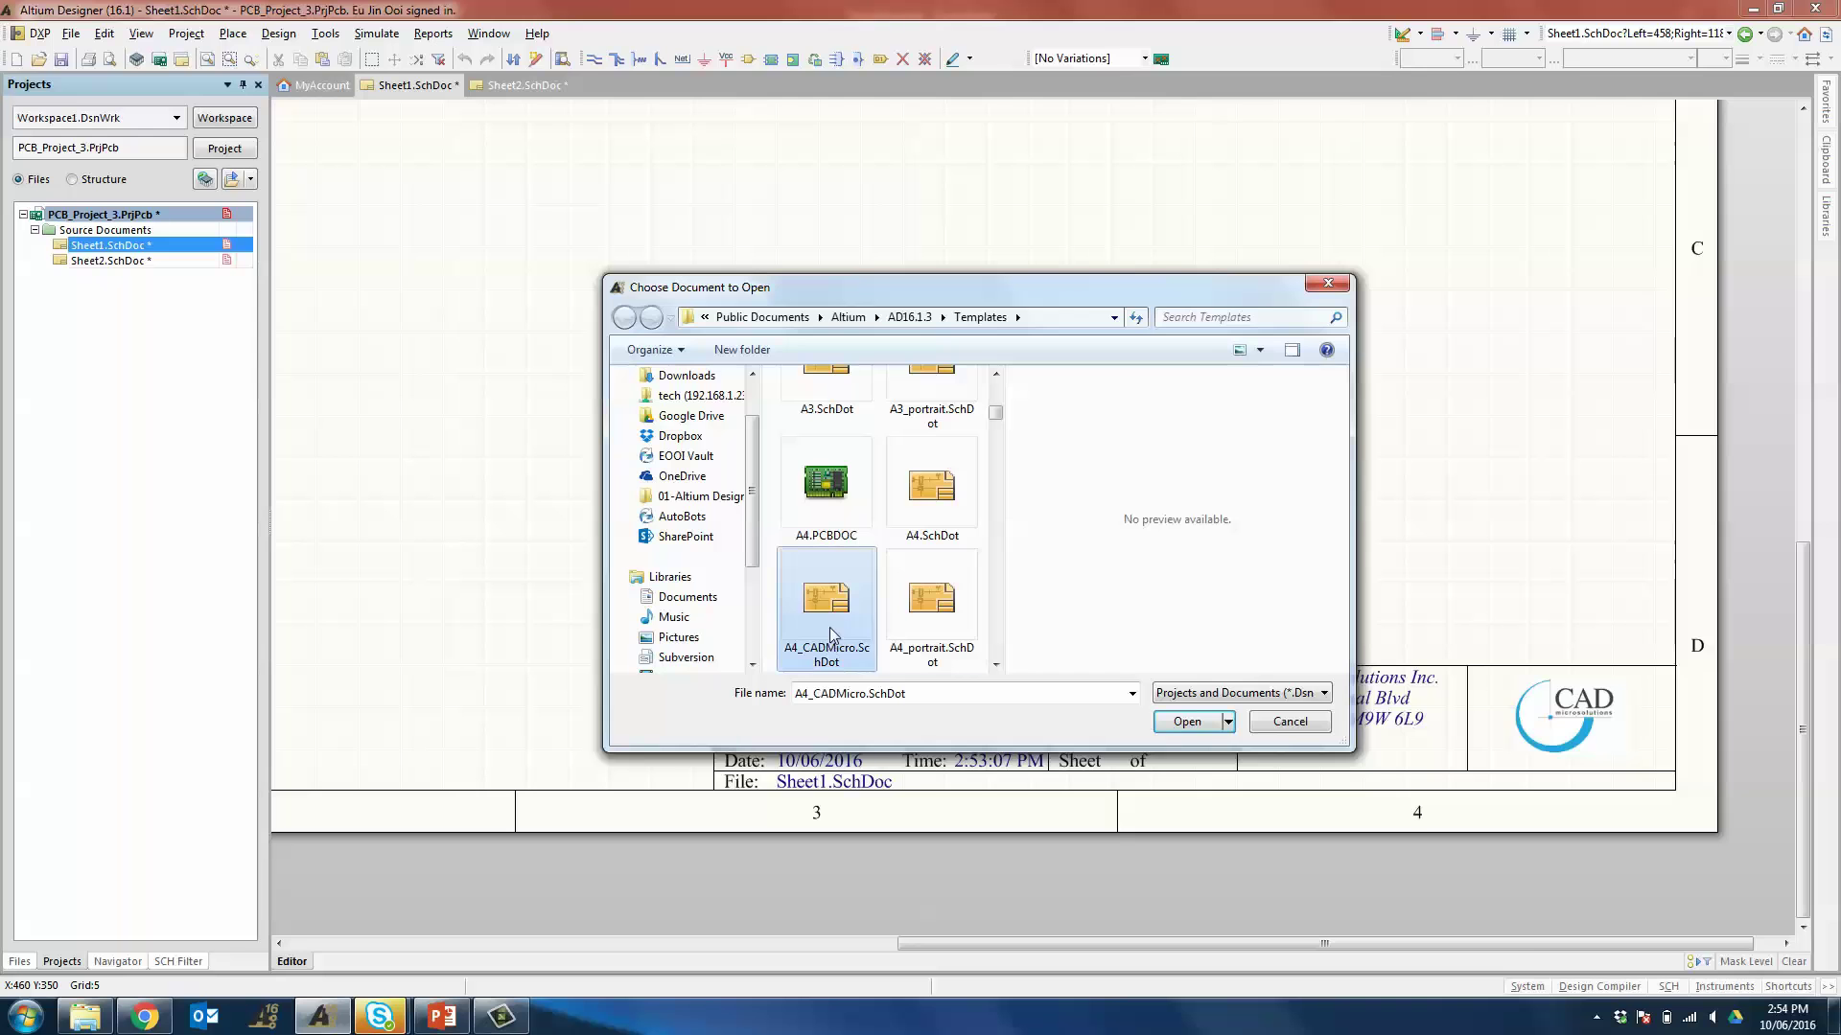
pyautogui.click(1186, 721)
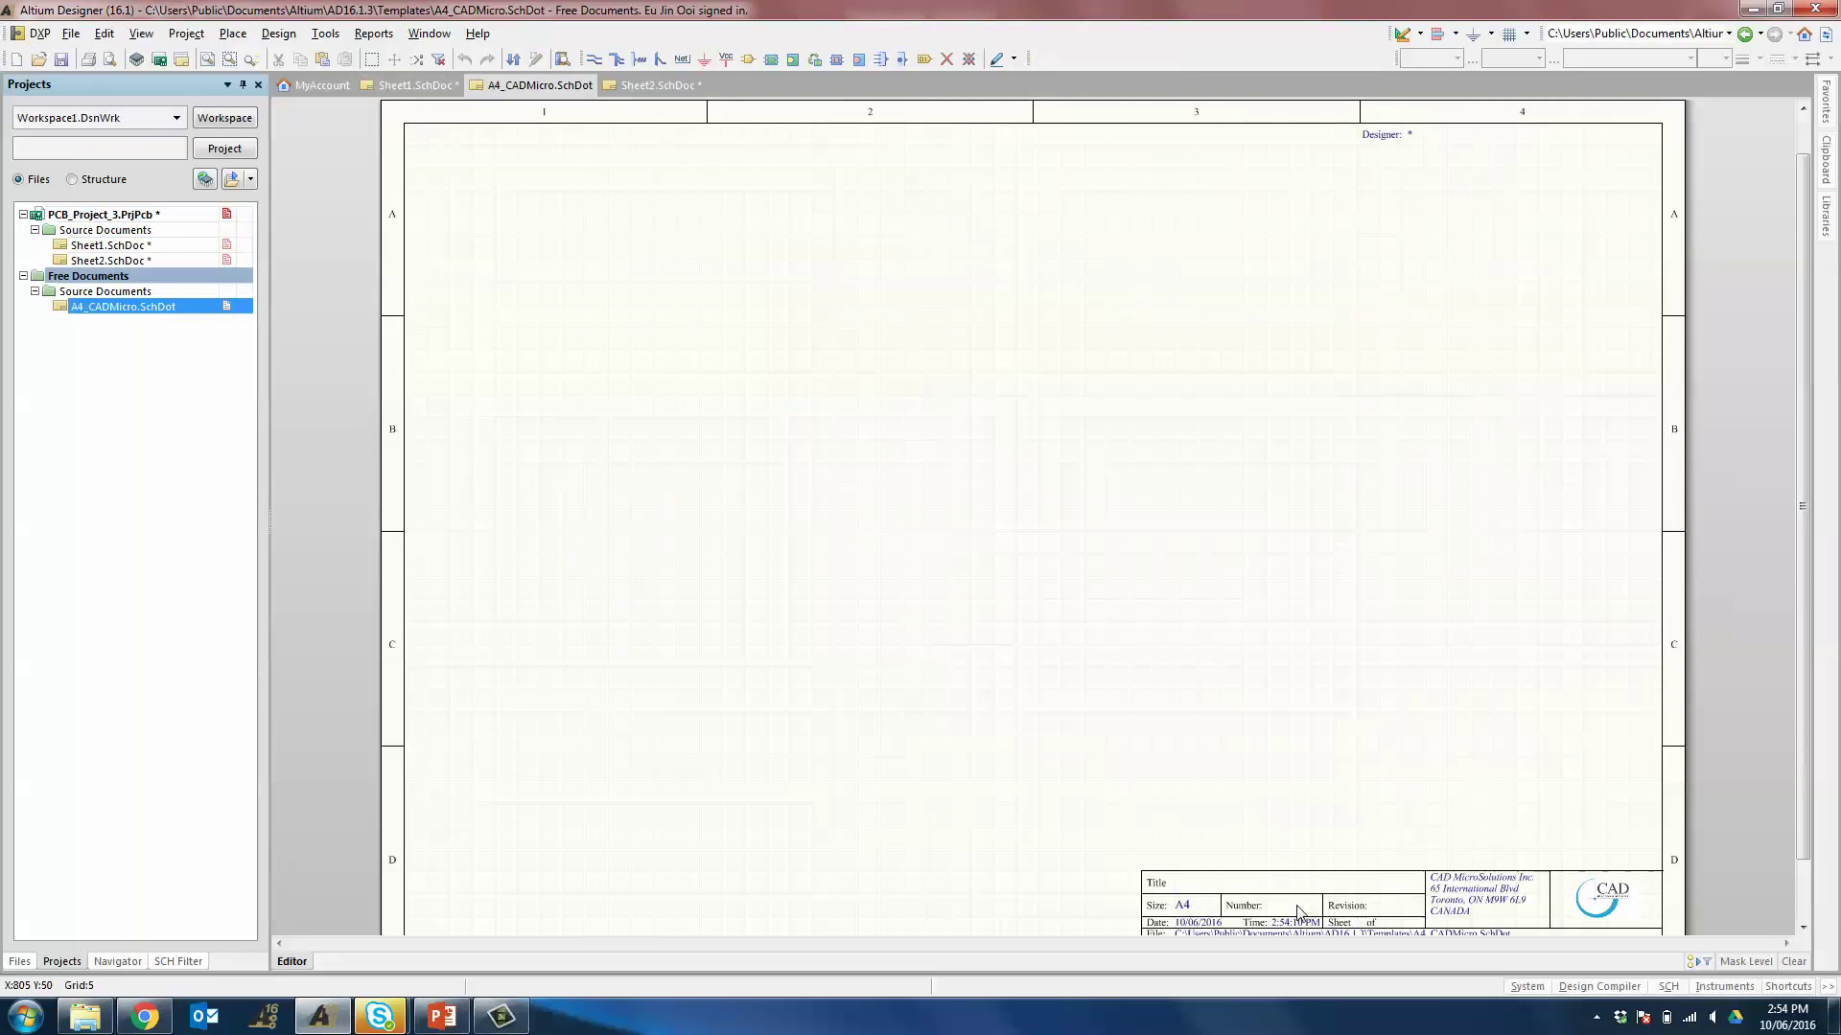
# - Place the text string "Project Number:" just above the Title field of the A4_CADMicro title block
pyautogui.keyDown('ctrl'); pyautogui.scroll(2, 1299, 912); pyautogui.keyUp('ctrl')
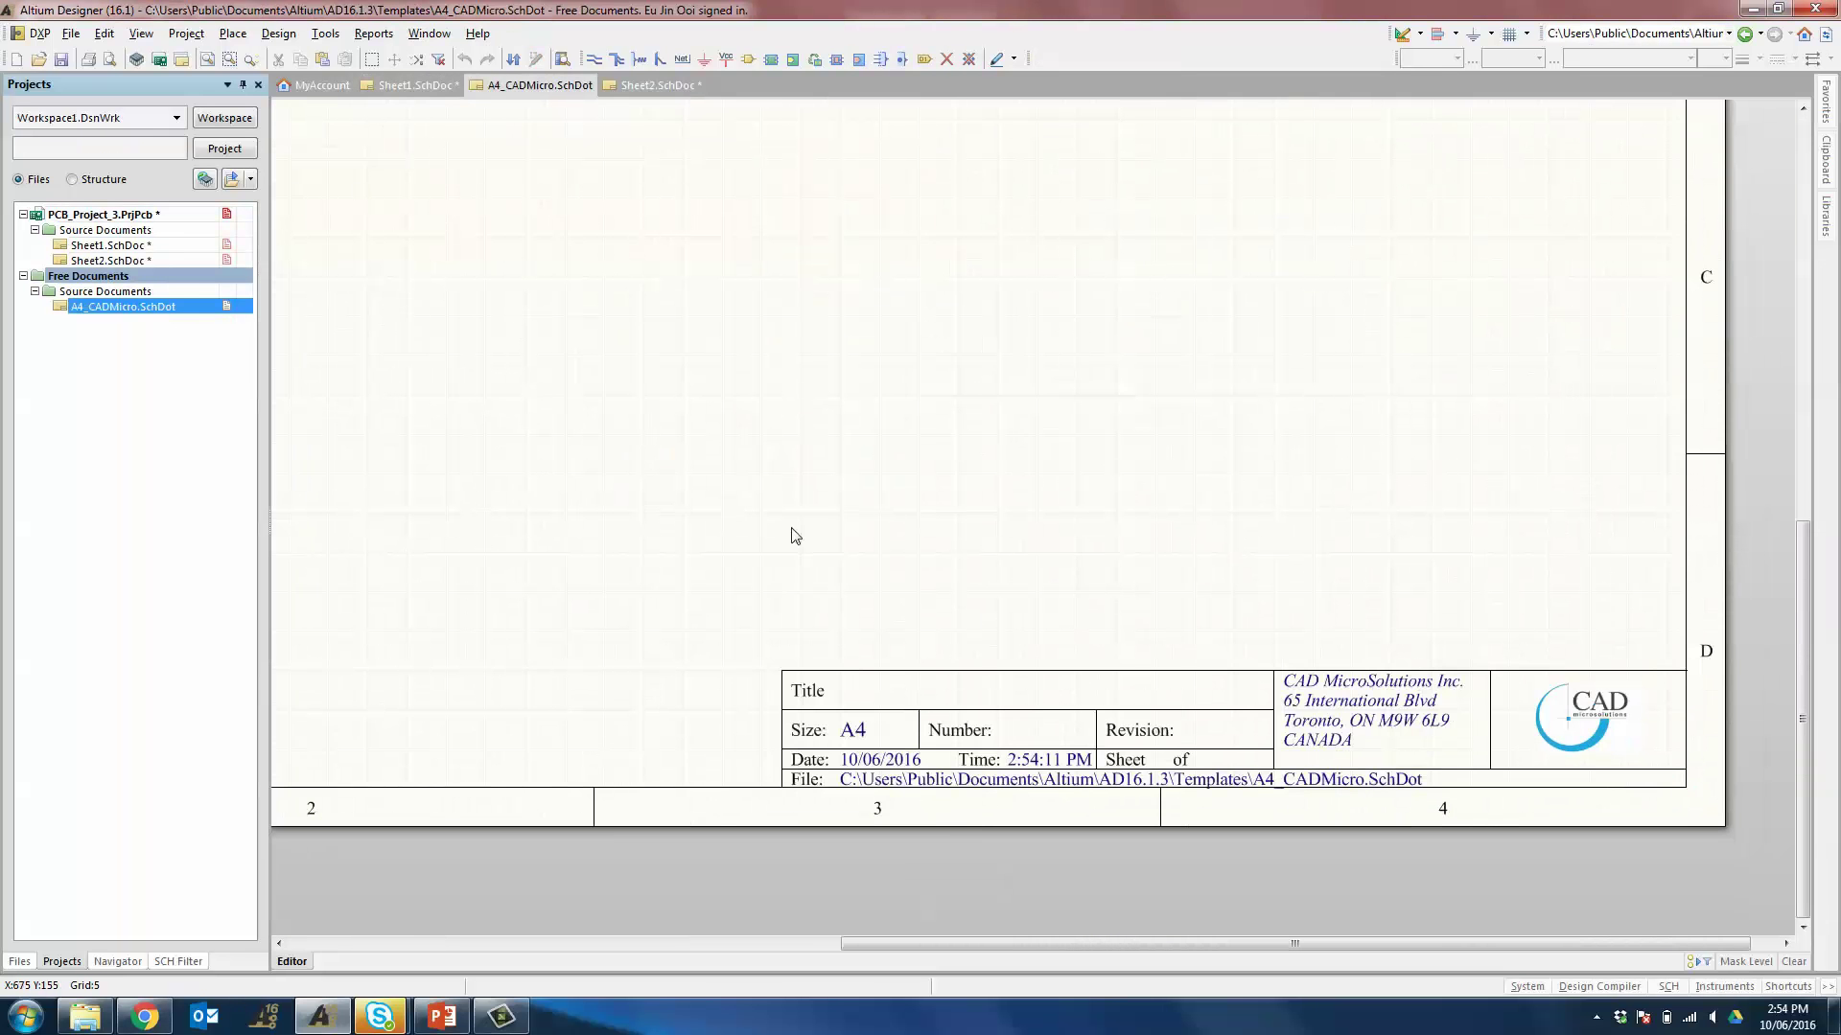
pyautogui.press('p')
pyautogui.press('t')
pyautogui.press('Tab')
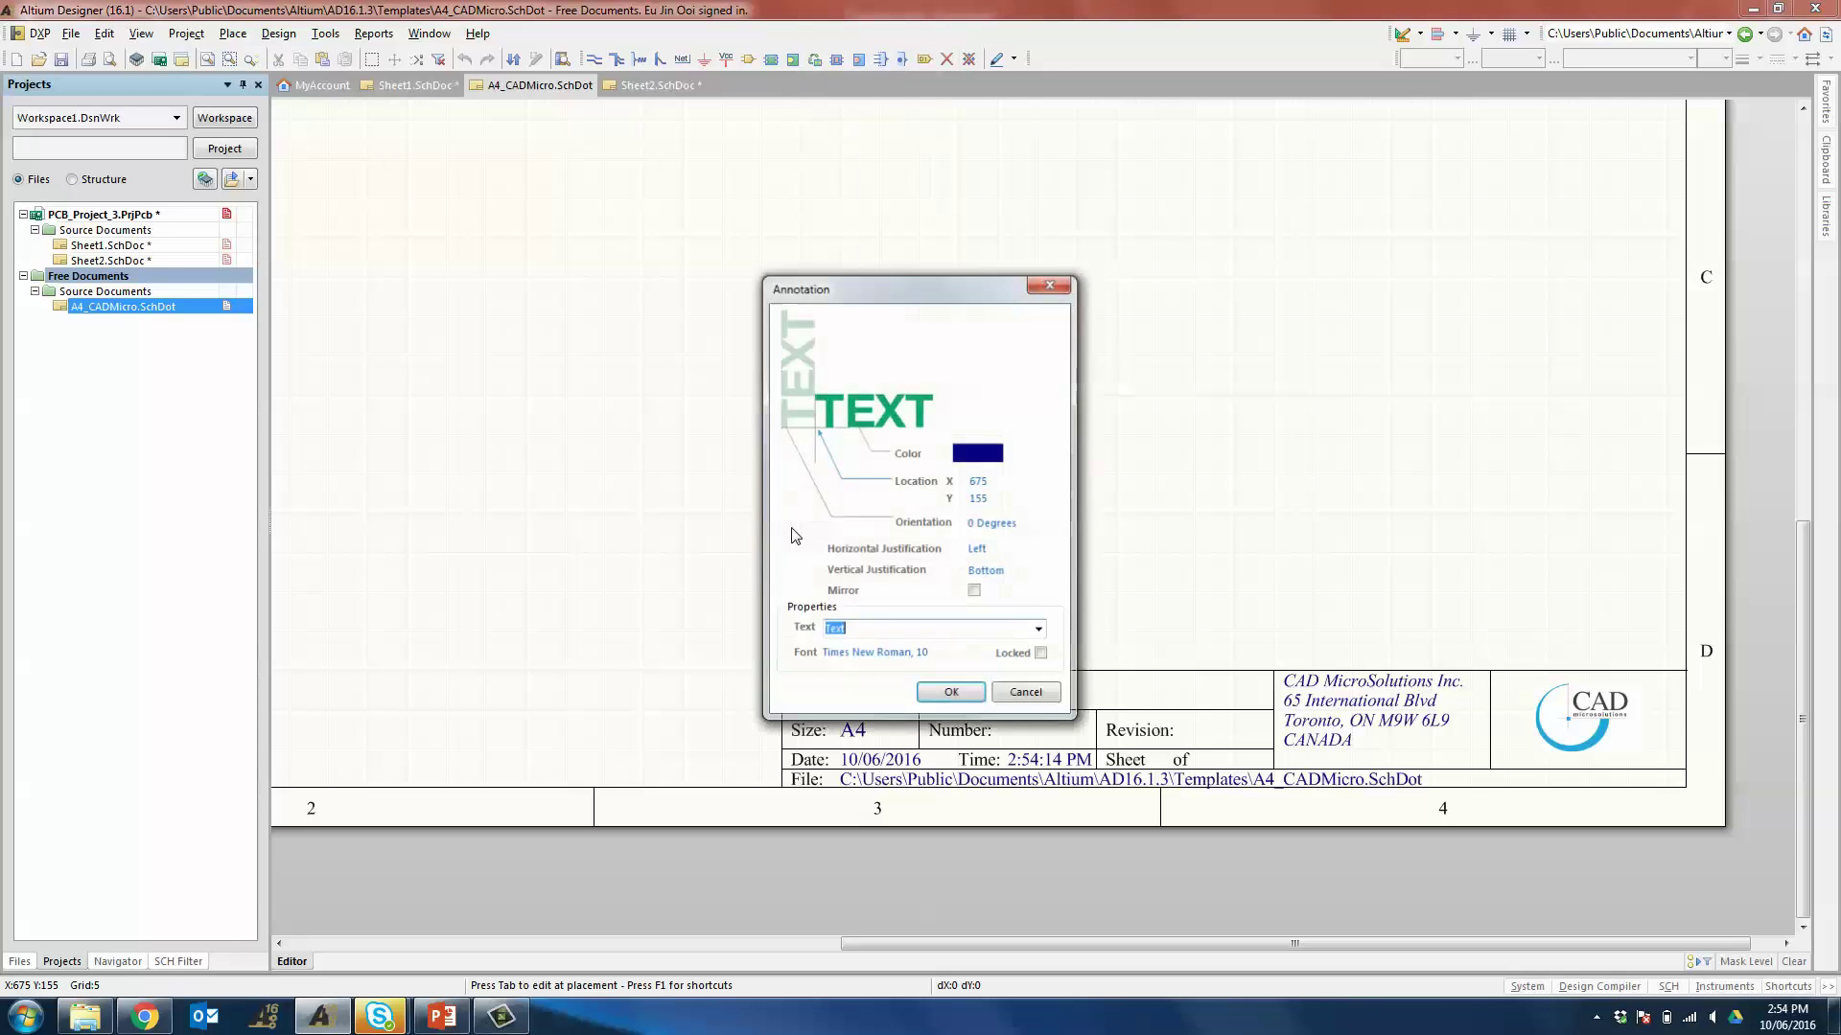
pyautogui.write('Project Number')
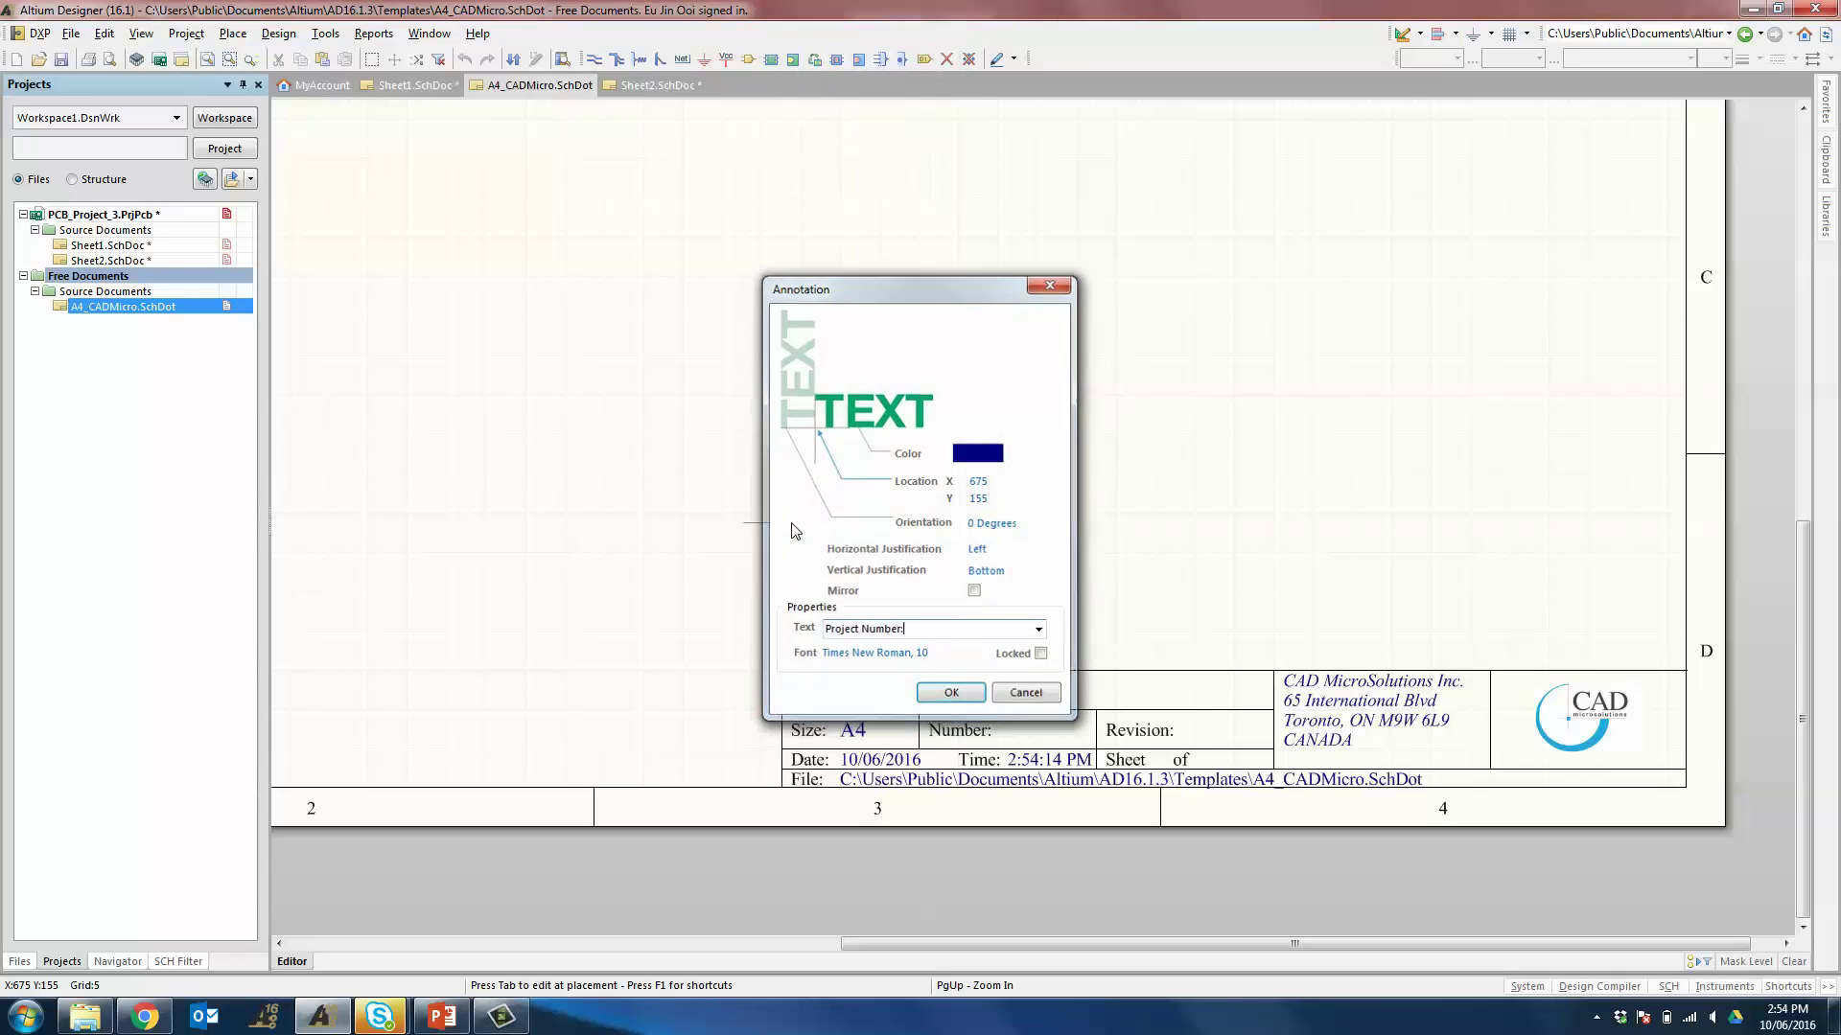
pyautogui.press('Return')
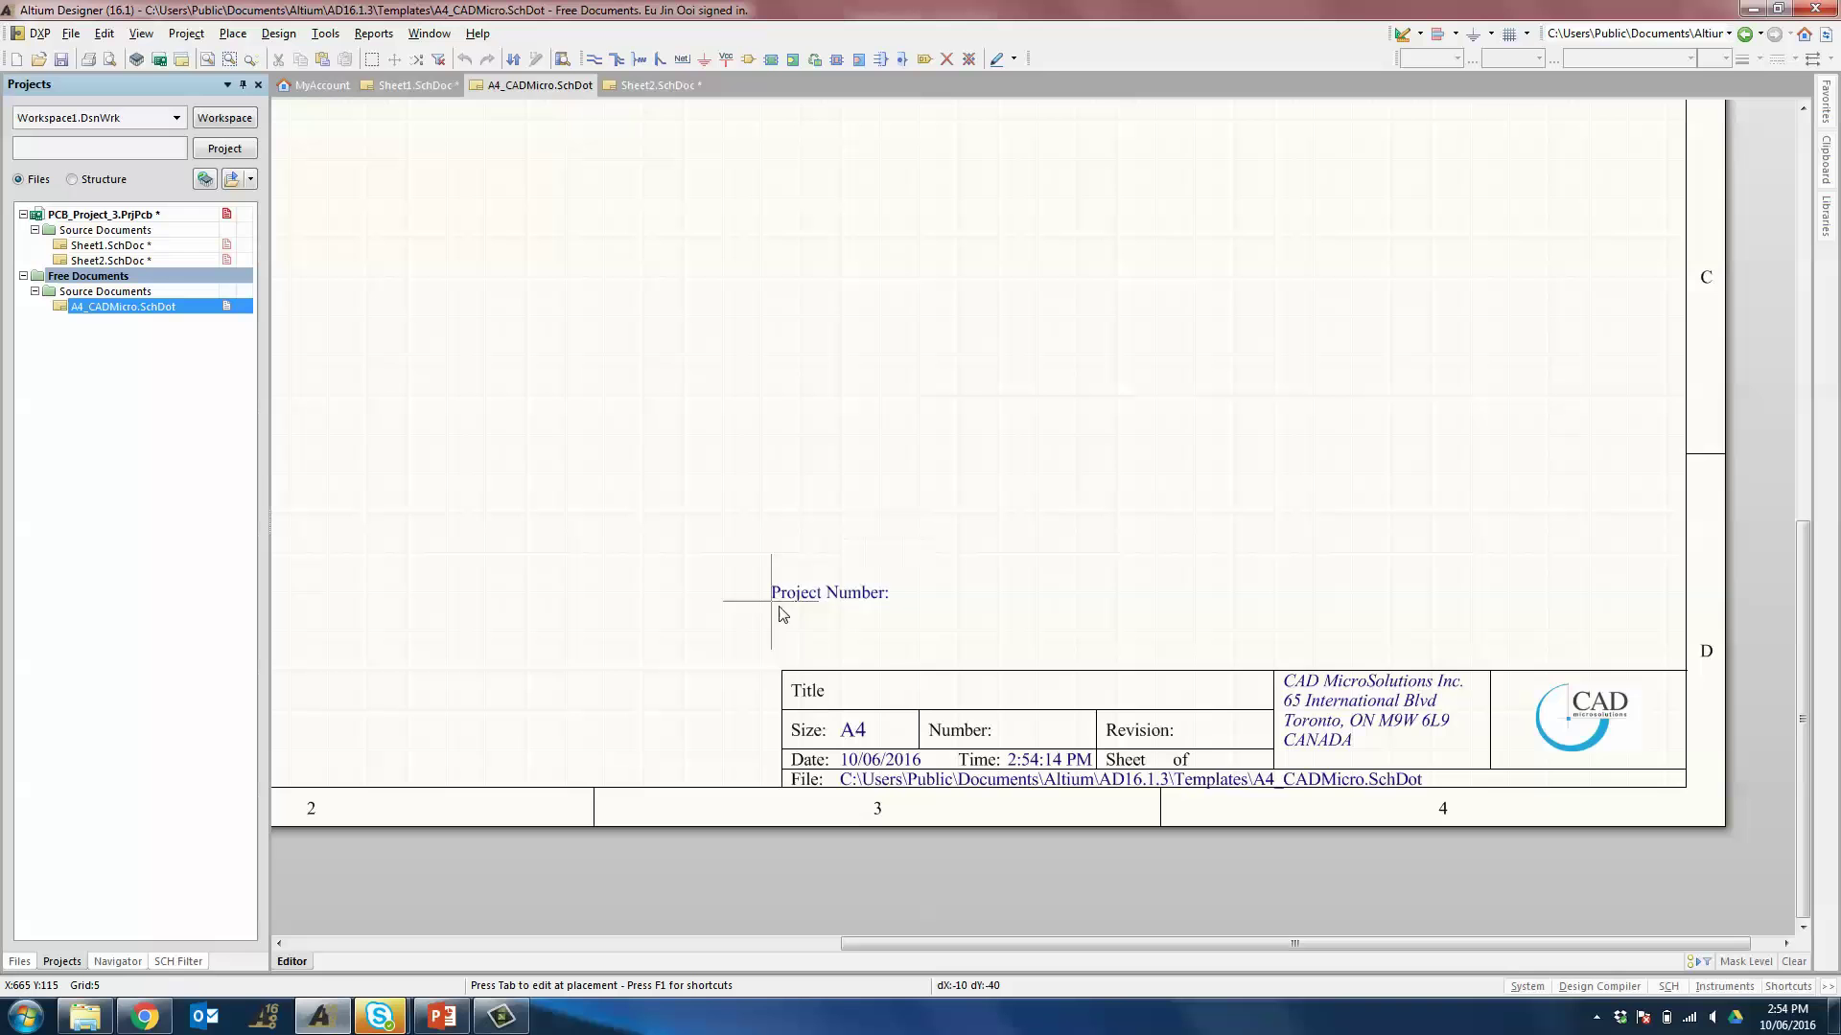
pyautogui.click(792, 667)
# - Place the special string =ProjectNumber beside the "Project Number:" label above the A4_CADMicro title block
pyautogui.keyDown('ctrl'); pyautogui.scroll(4, 792, 661); pyautogui.keyUp('ctrl')
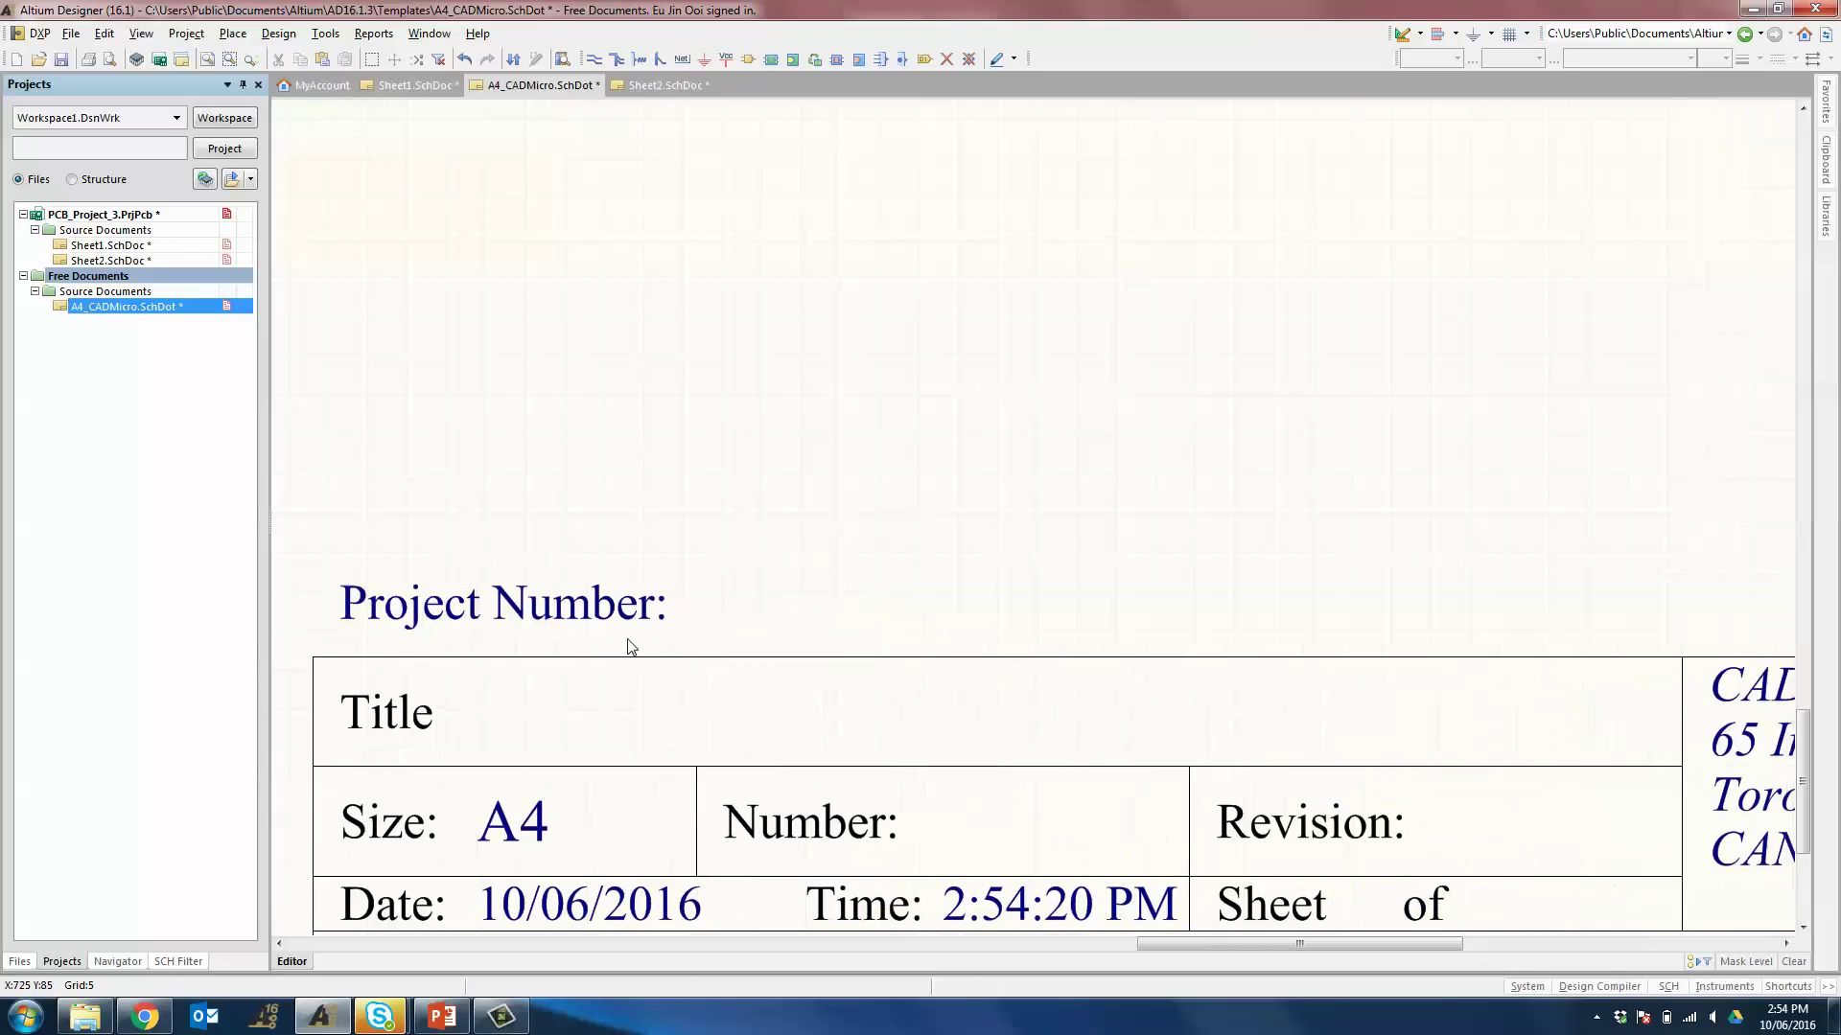
pyautogui.press('p')
pyautogui.press('t')
pyautogui.press('Tab')
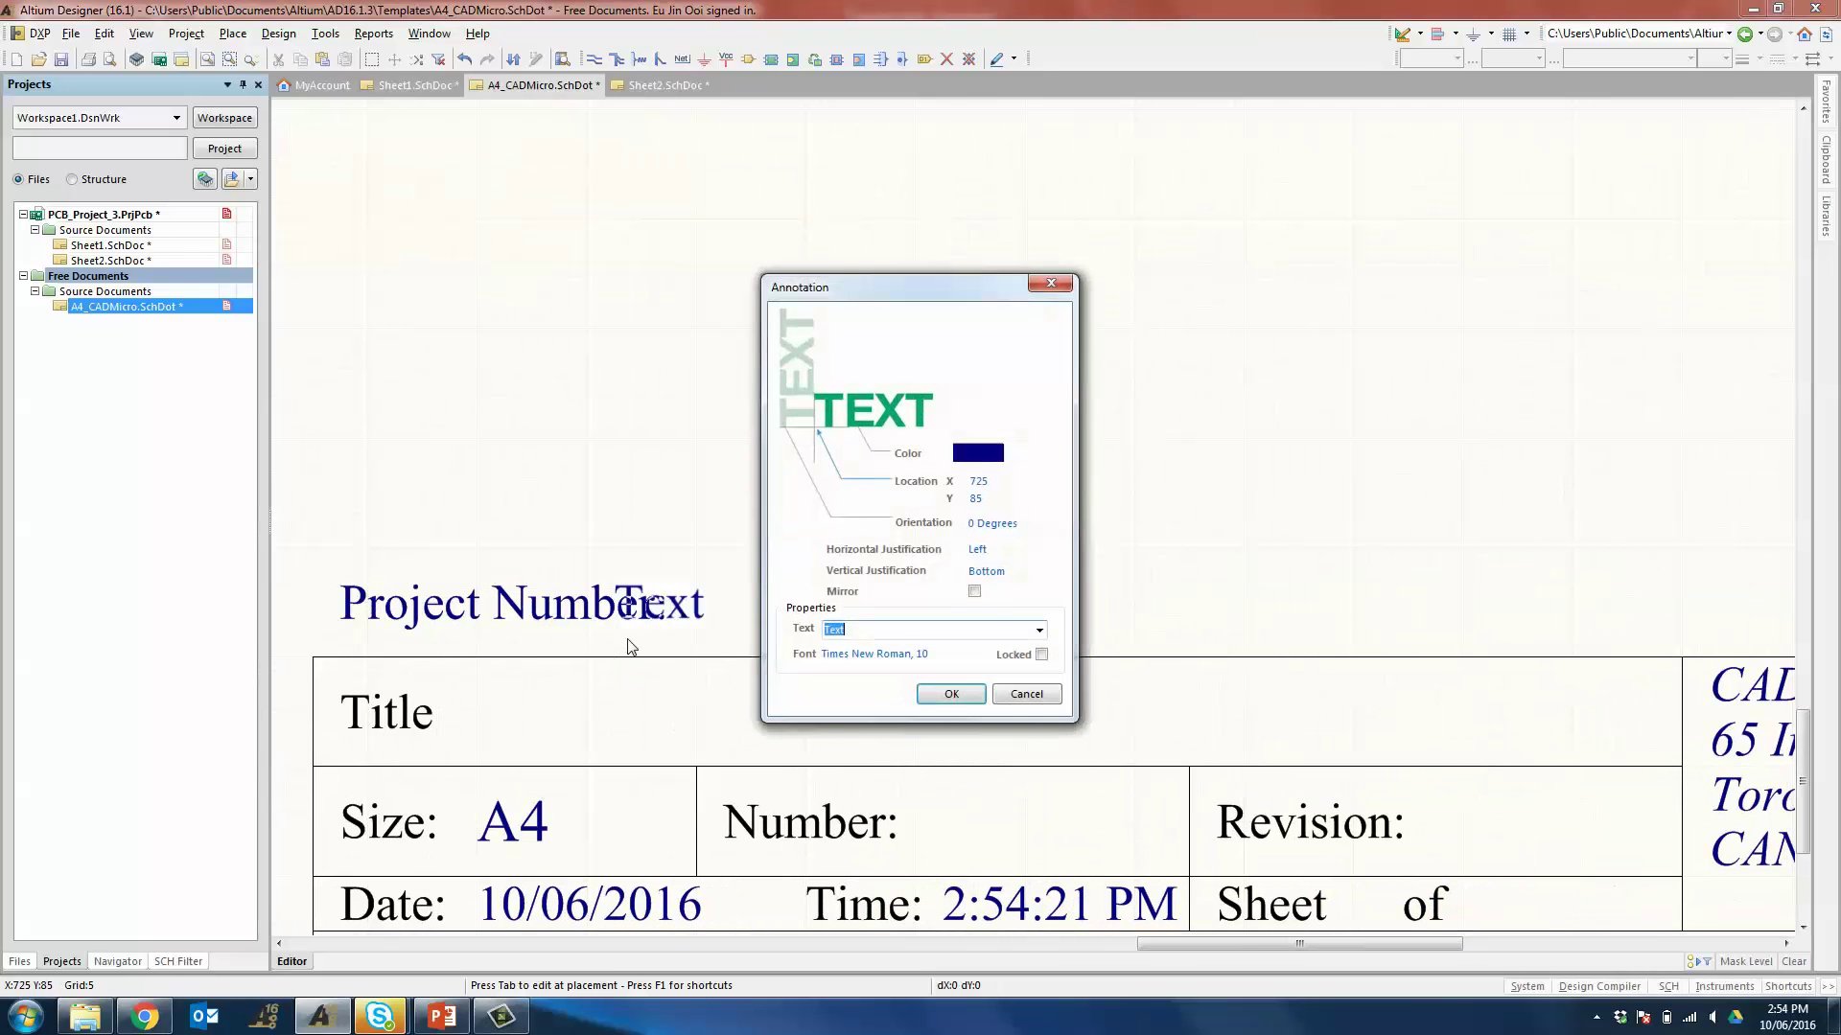
pyautogui.write('=ProjectNumber')
pyautogui.press('Return')
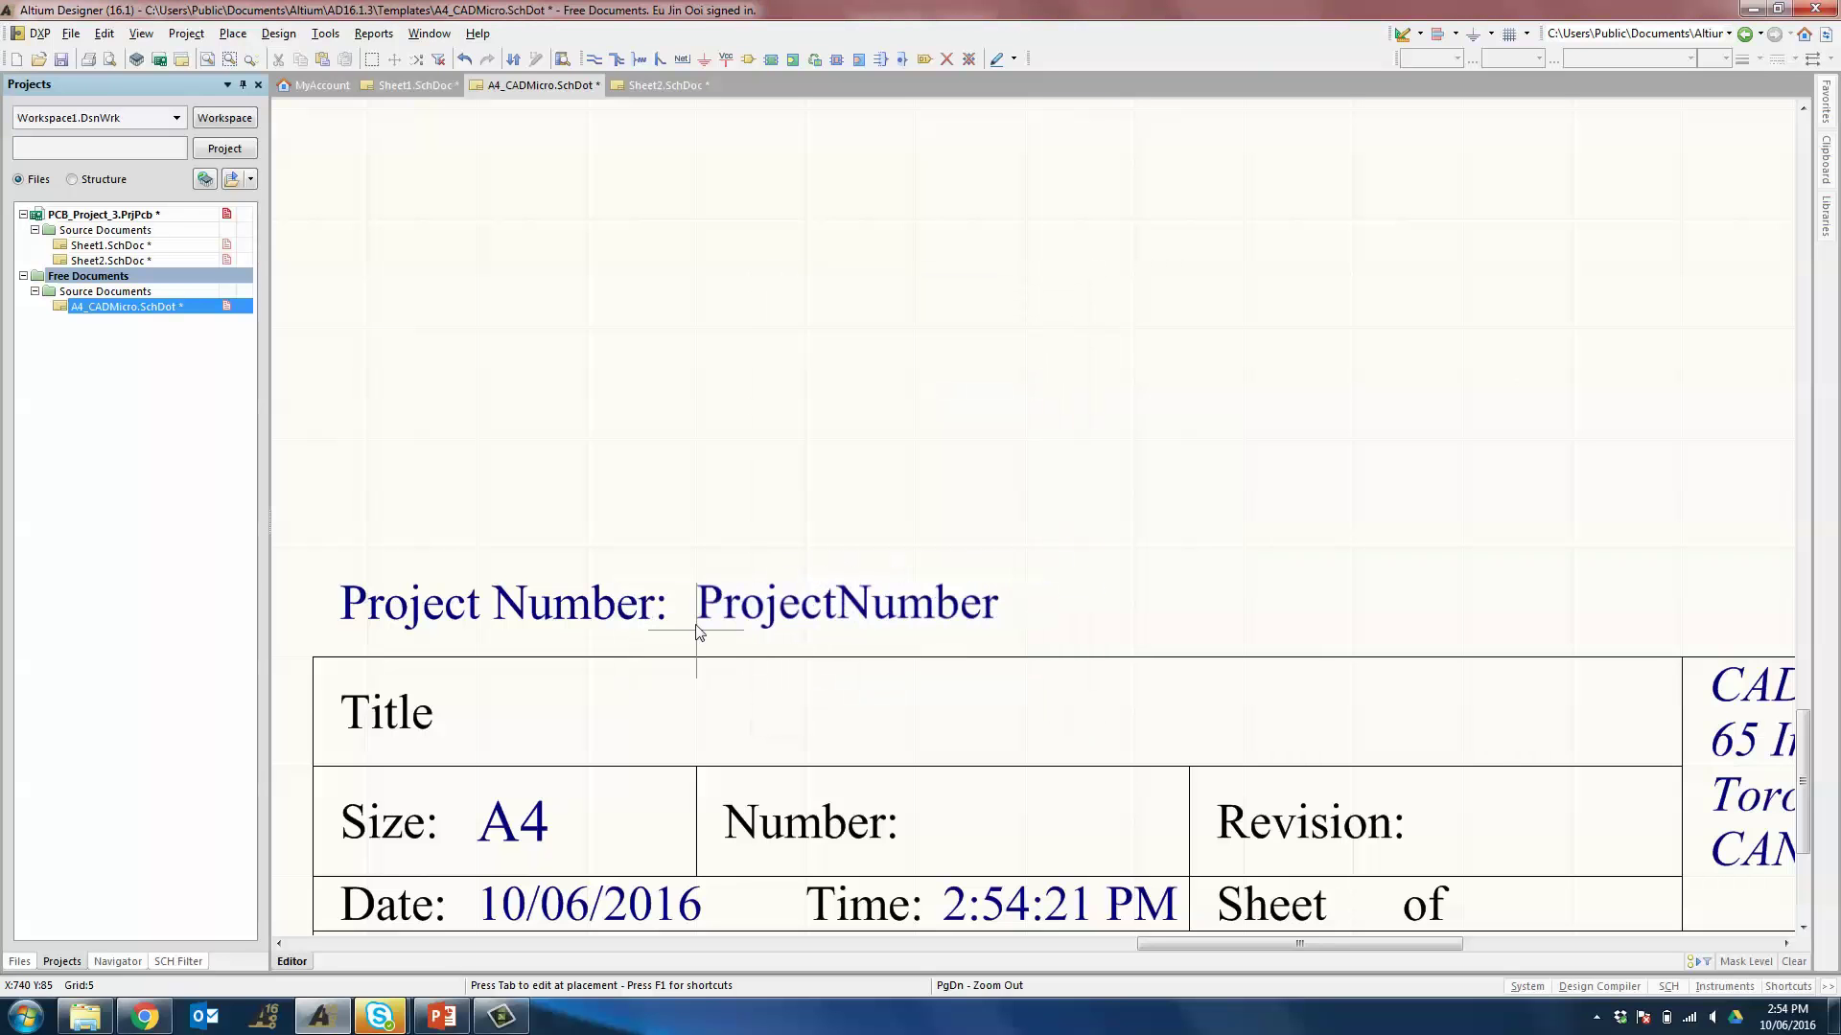
pyautogui.click(697, 625)
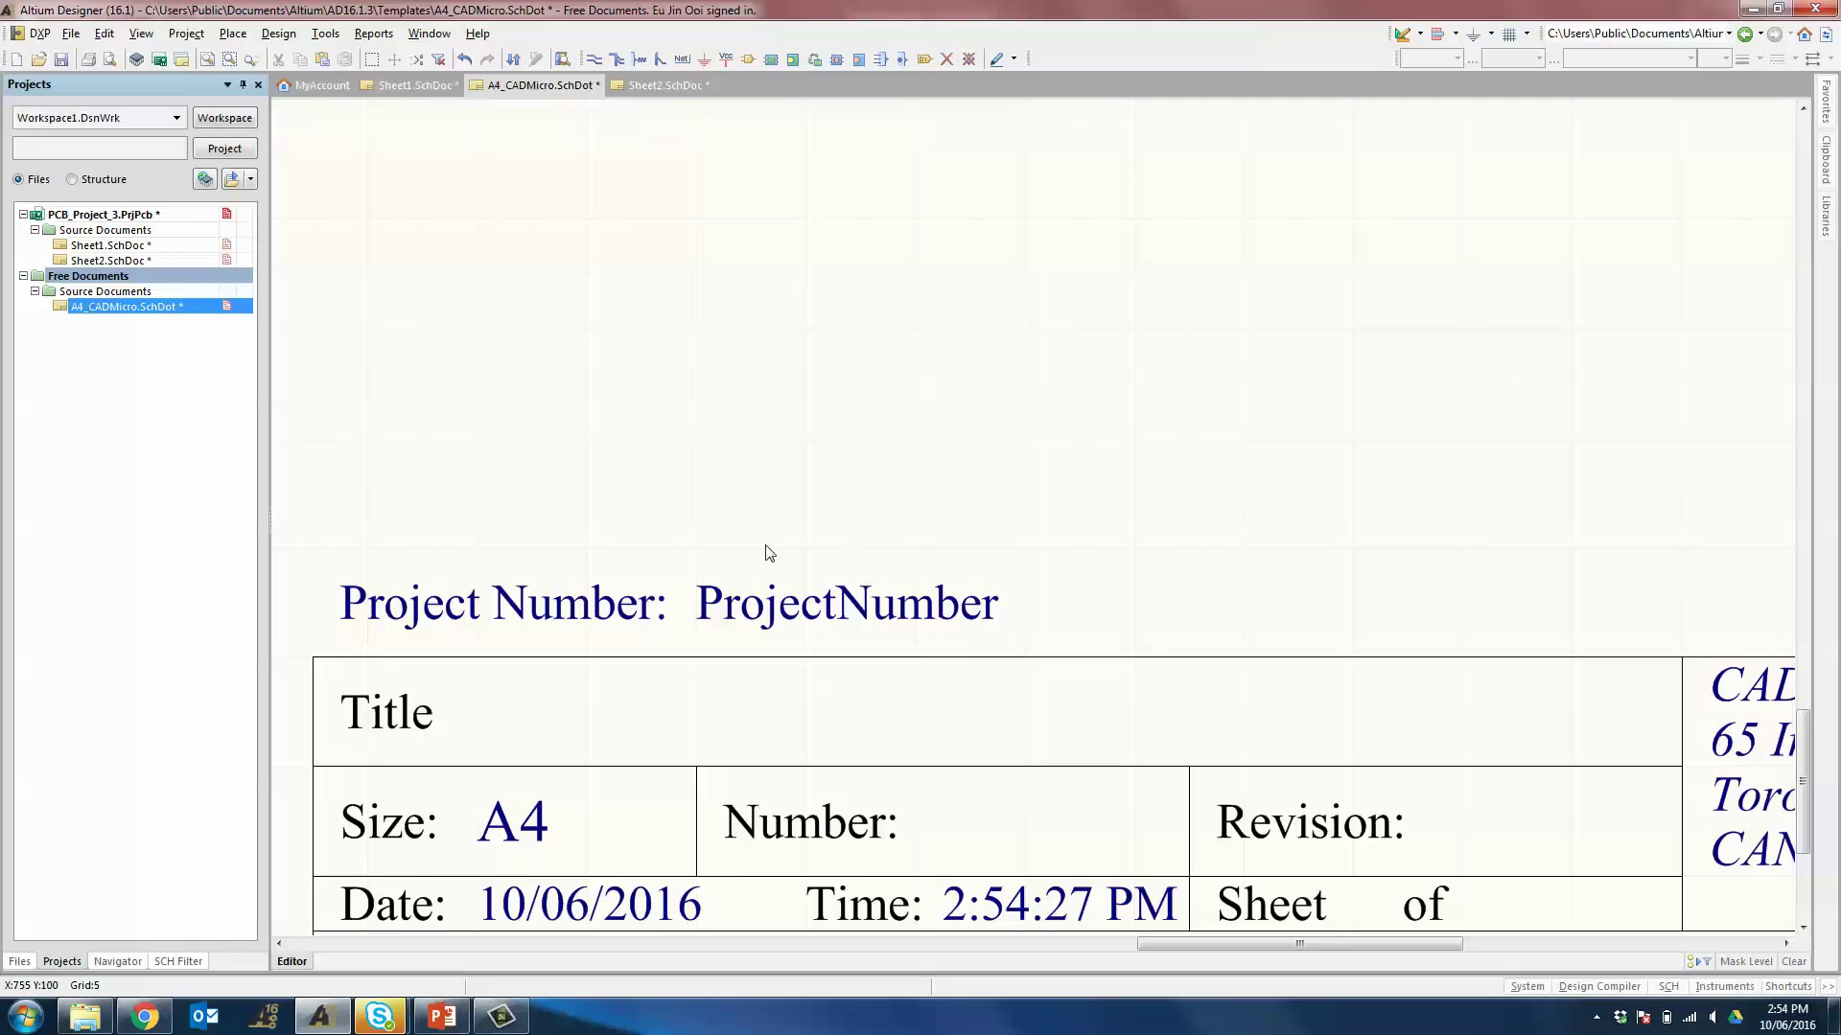
# - Save the A4_CADMicro.SchDot template and close it
pyautogui.rightClick(551, 96)
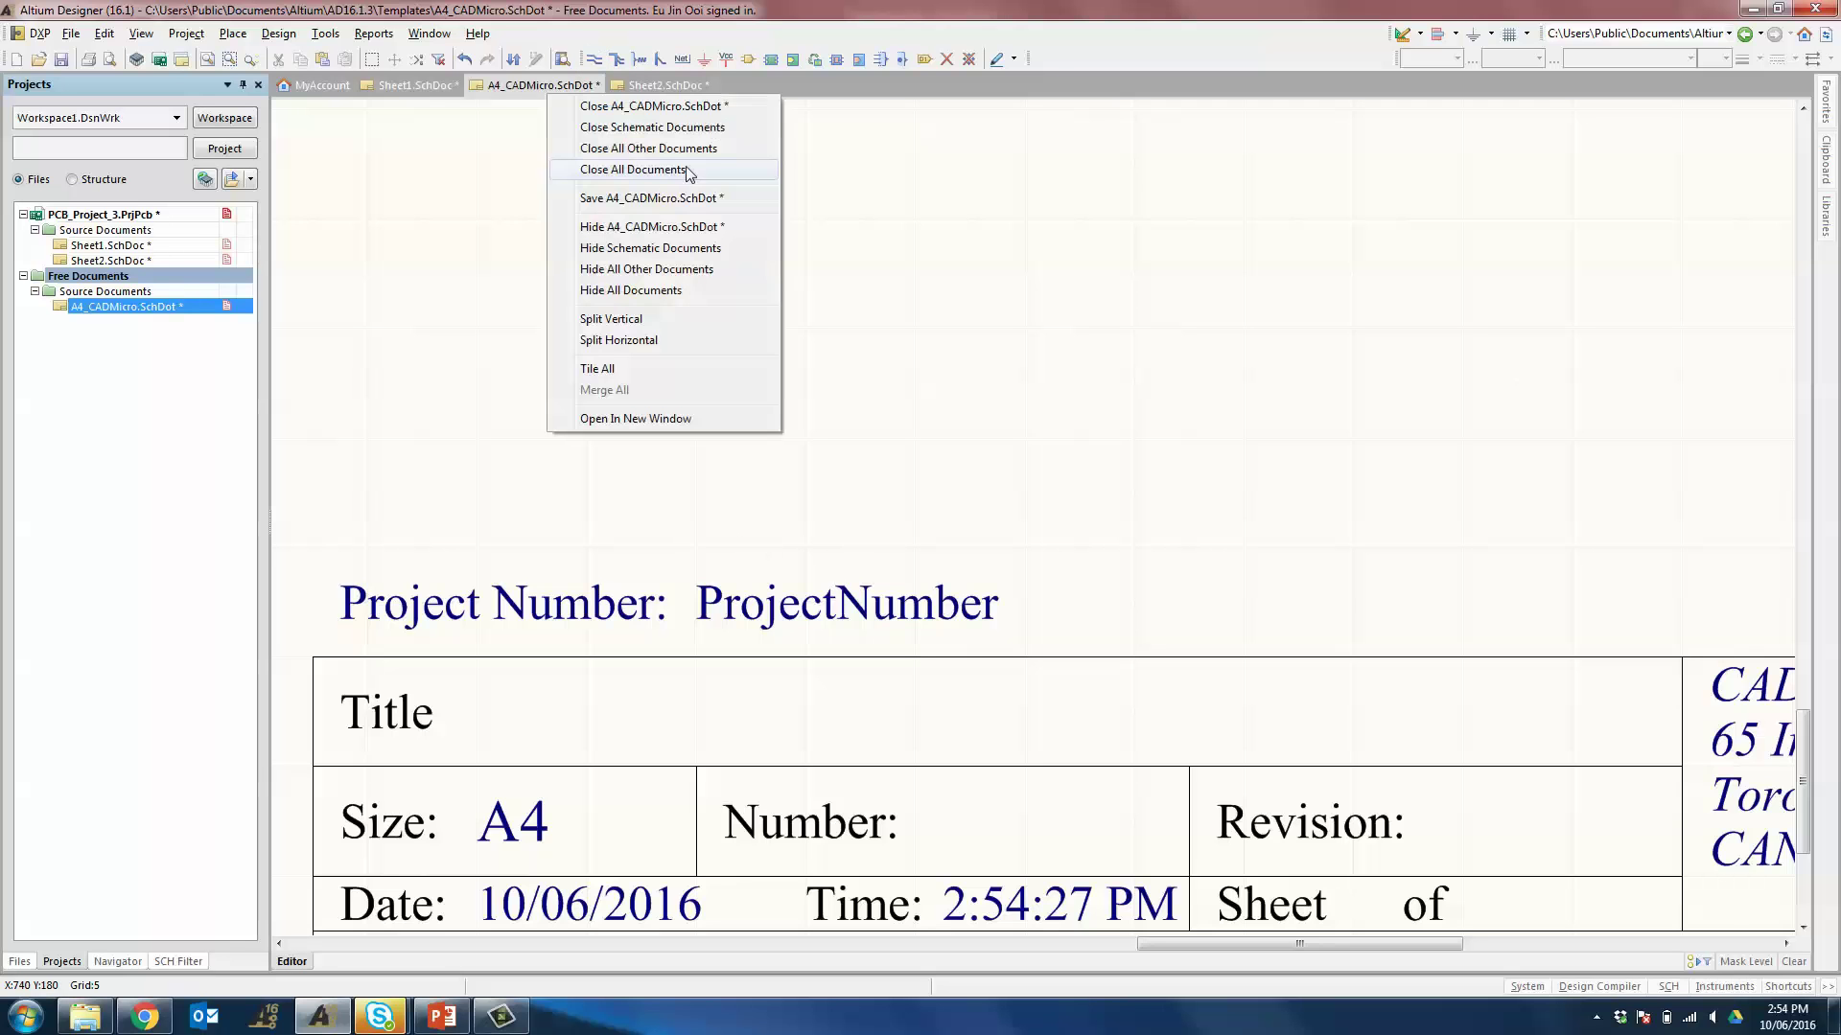
pyautogui.click(615, 198)
pyautogui.rightClick(568, 87)
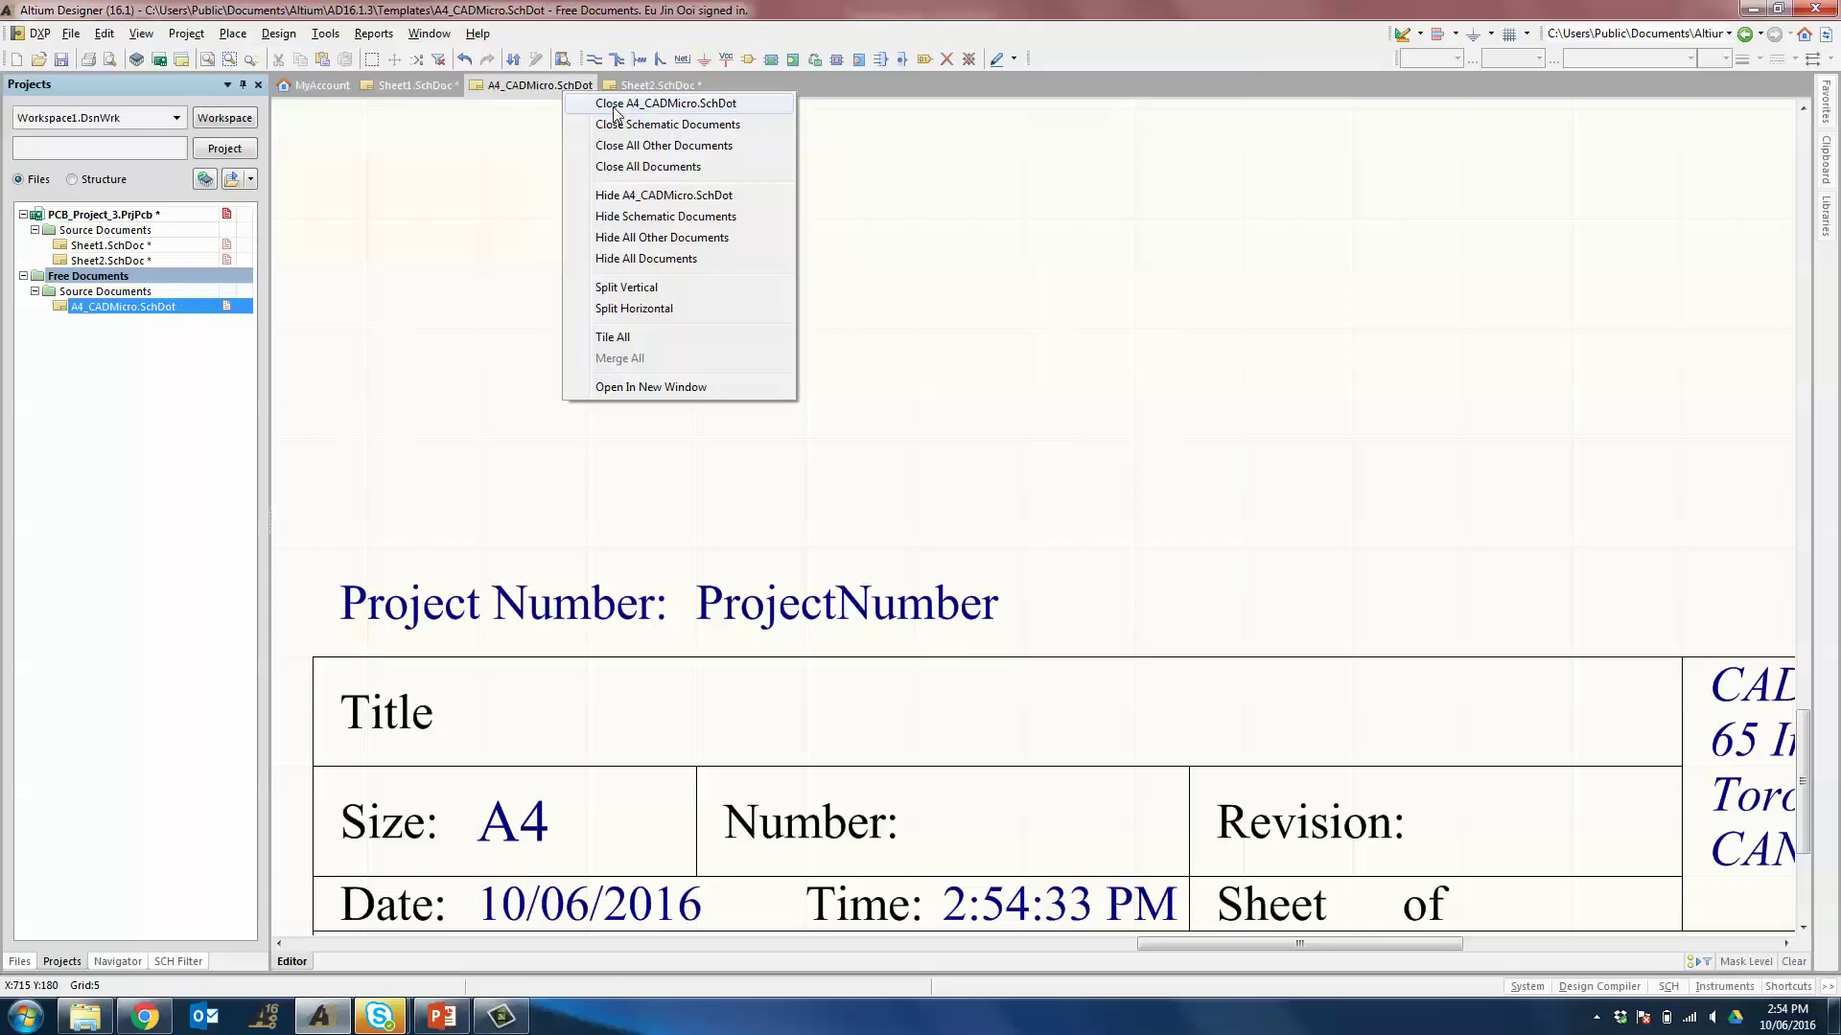
pyautogui.click(614, 103)
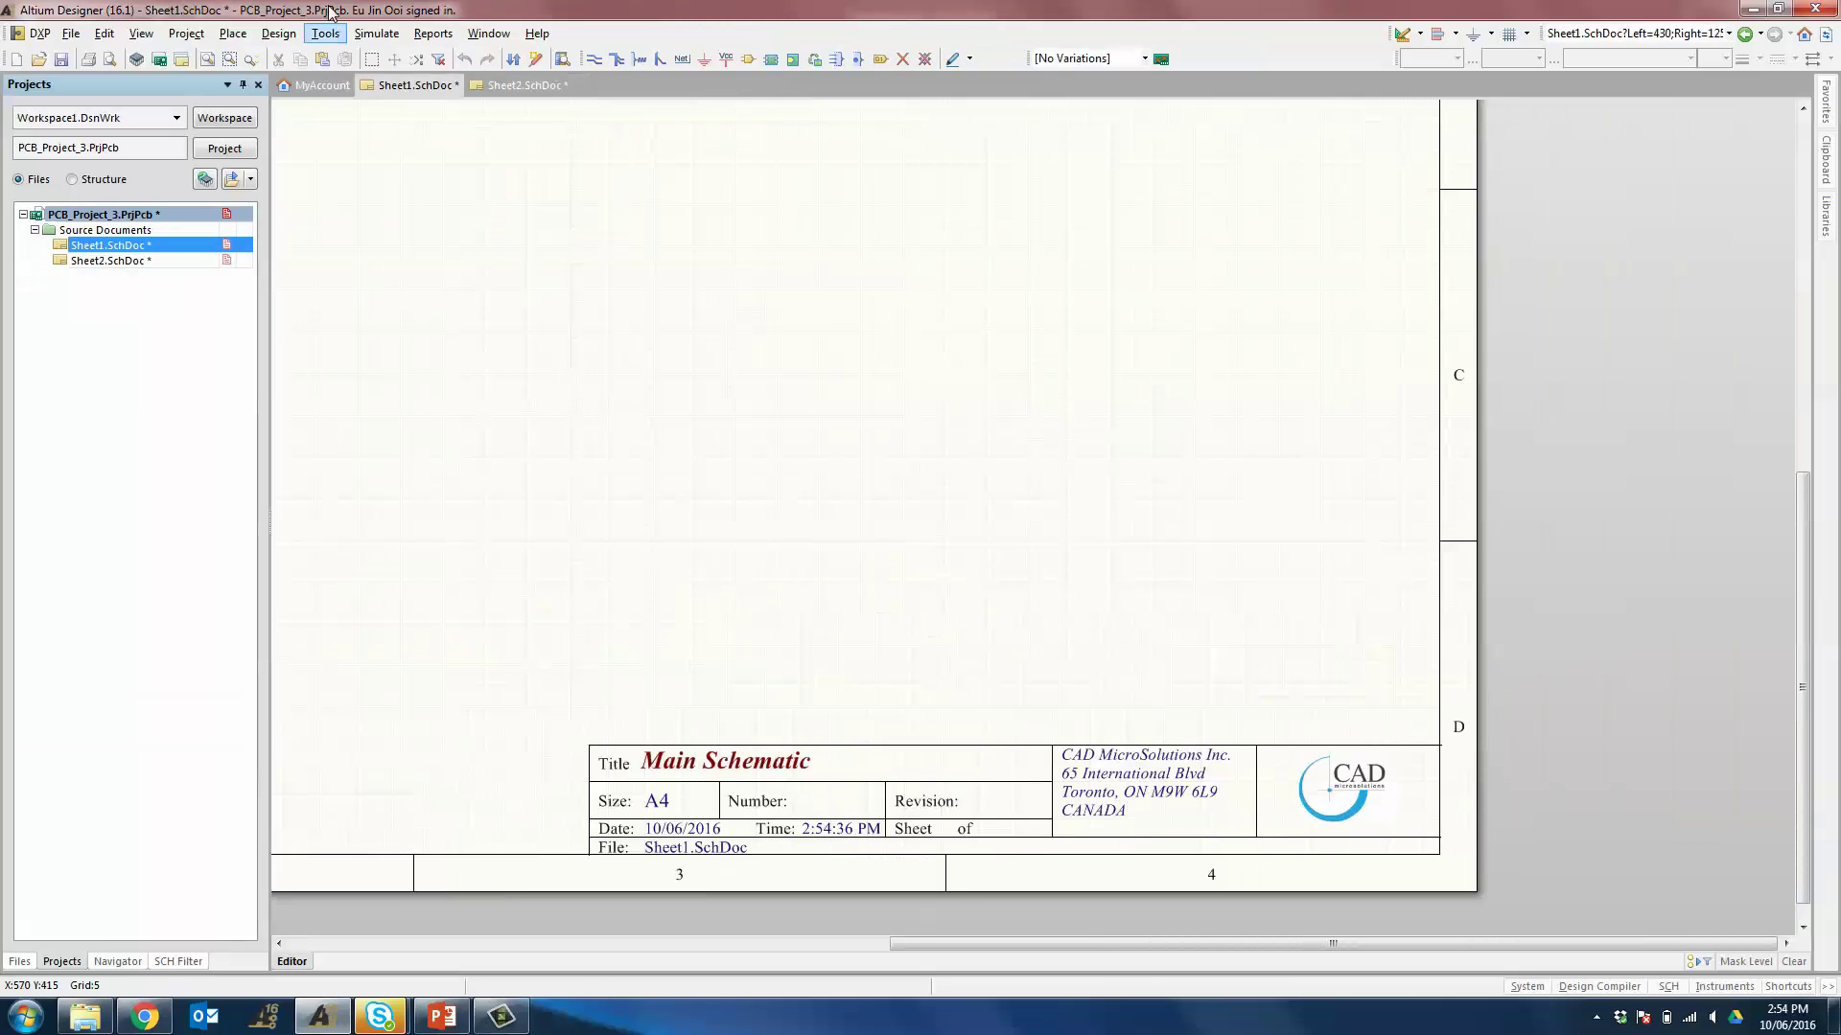
# - Apply the A4_CADMicro general template to Sheet1 only, replacing all matching parameters
pyautogui.click(279, 34)
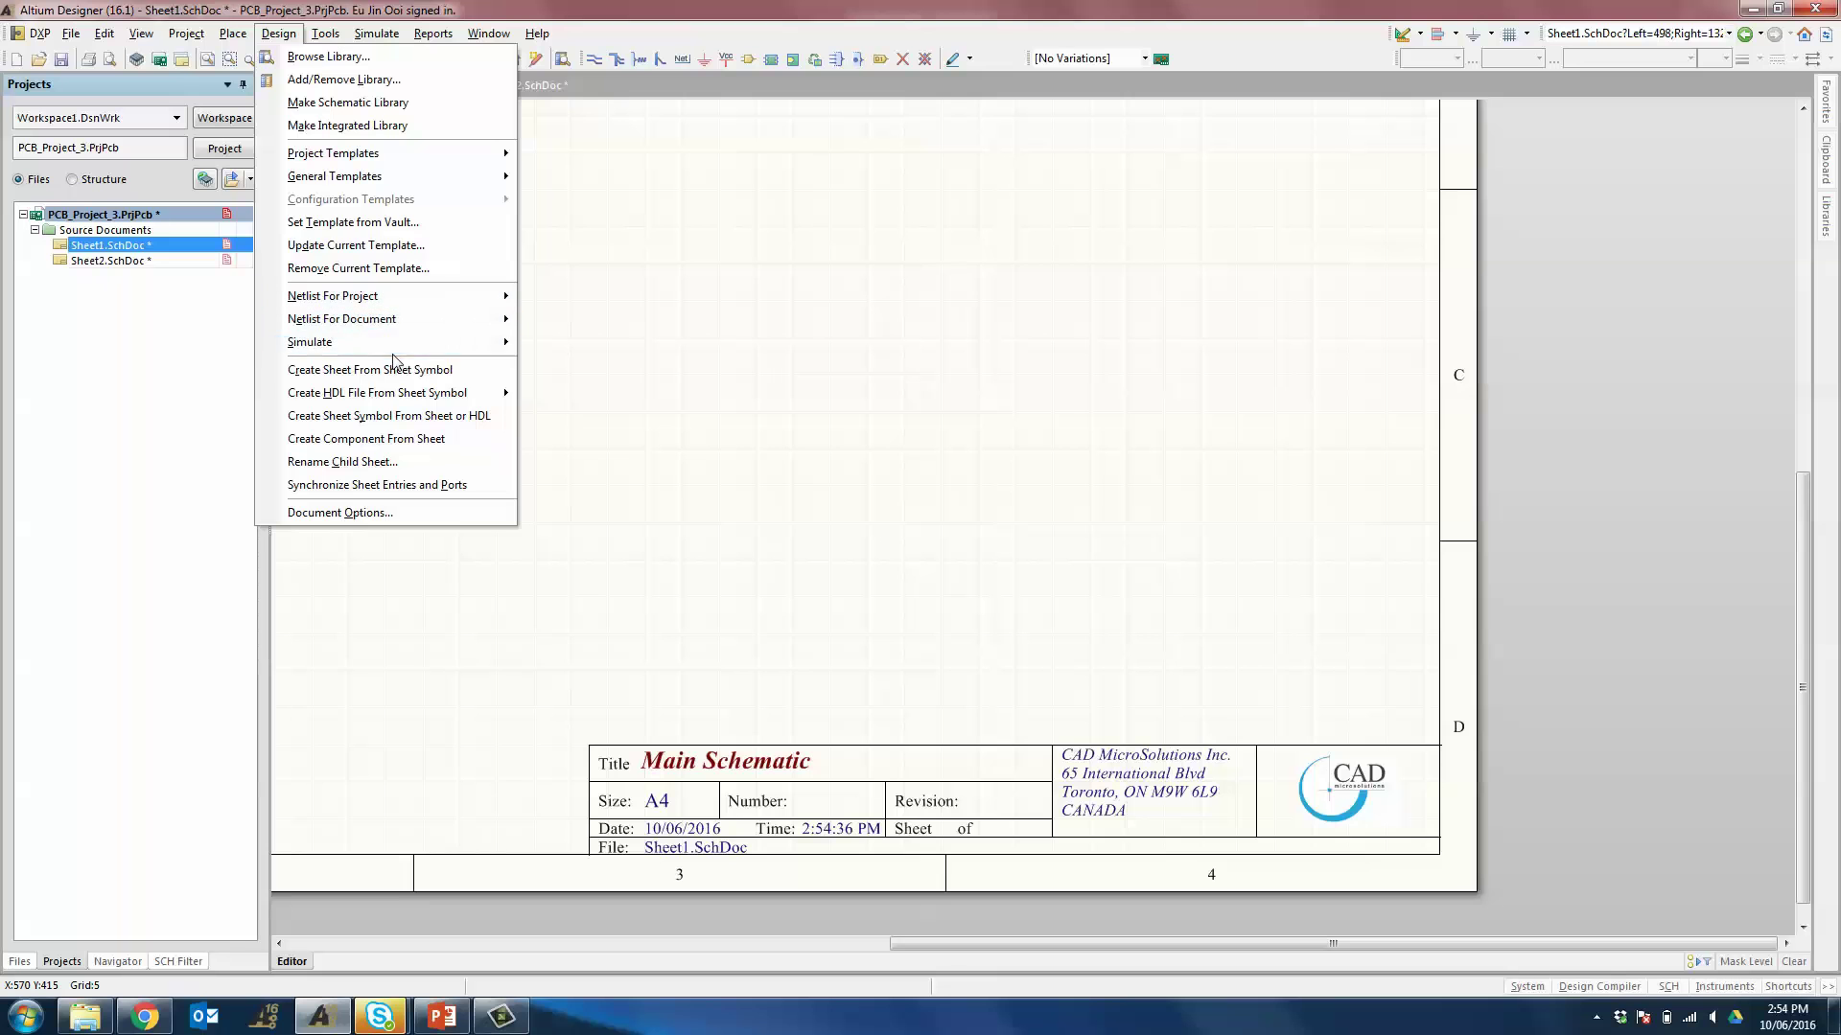
pyautogui.moveTo(381, 180)
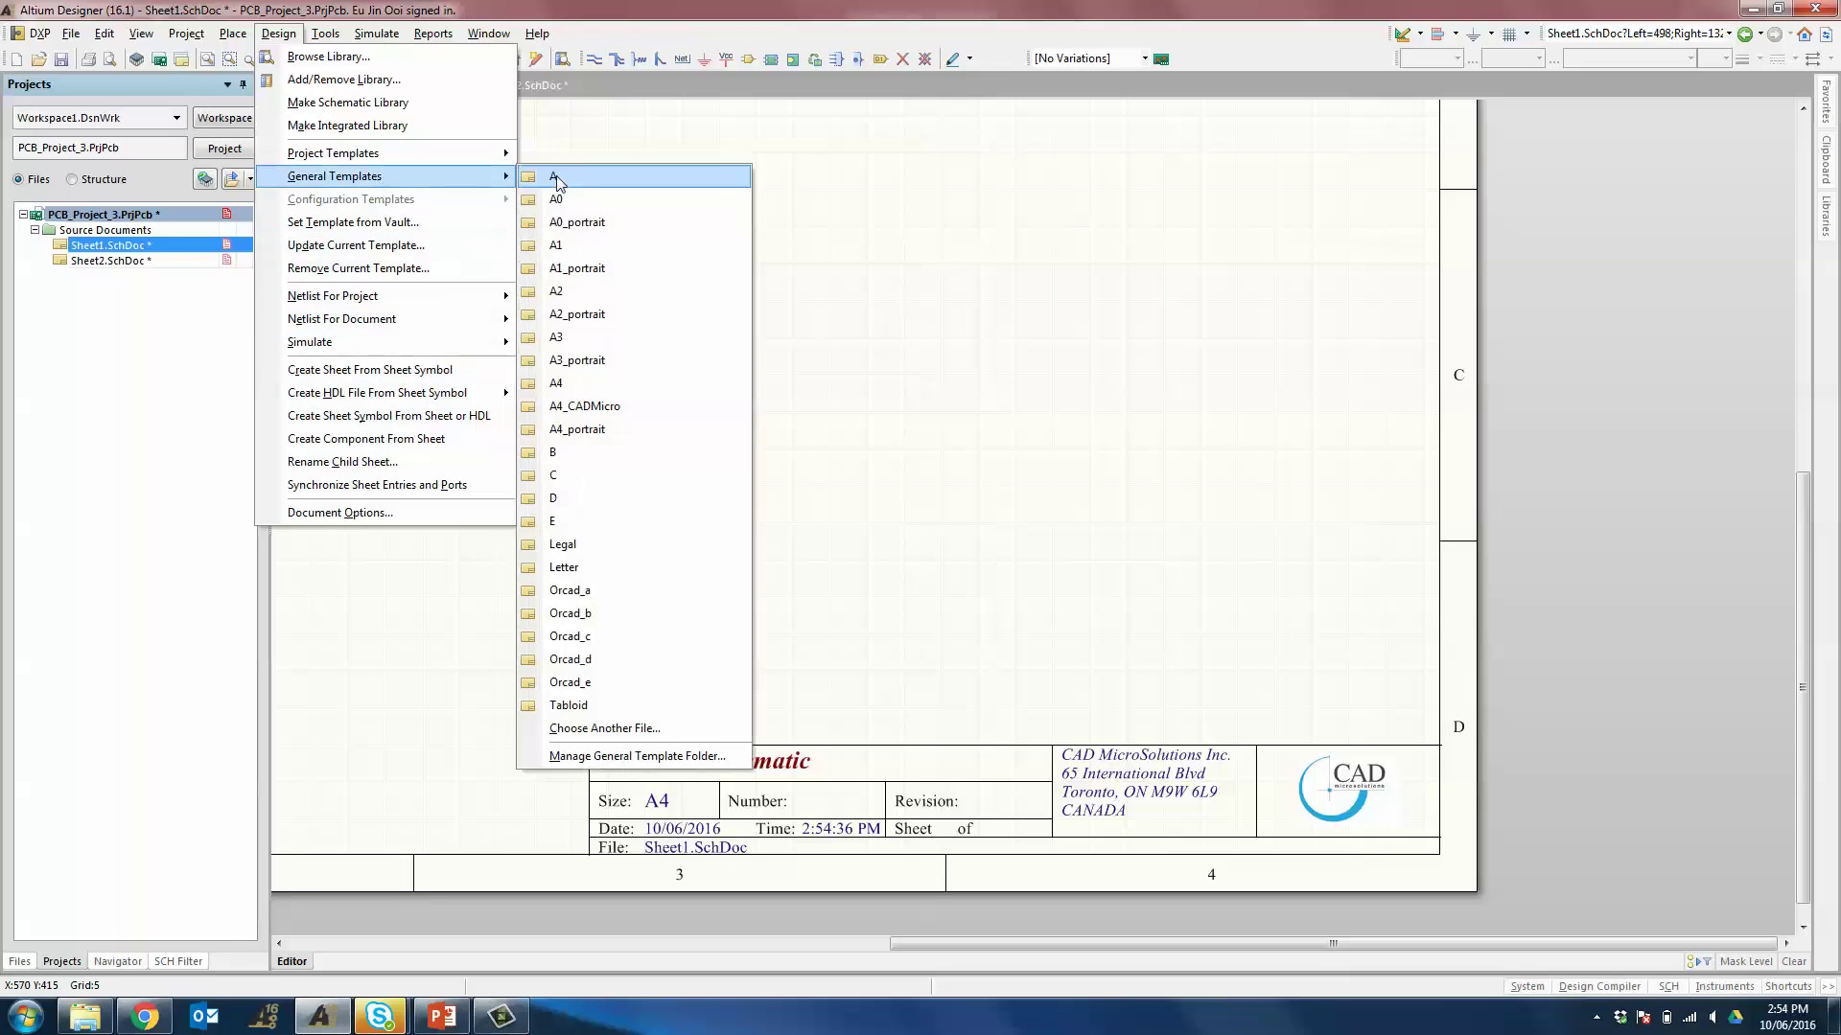
pyautogui.click(642, 417)
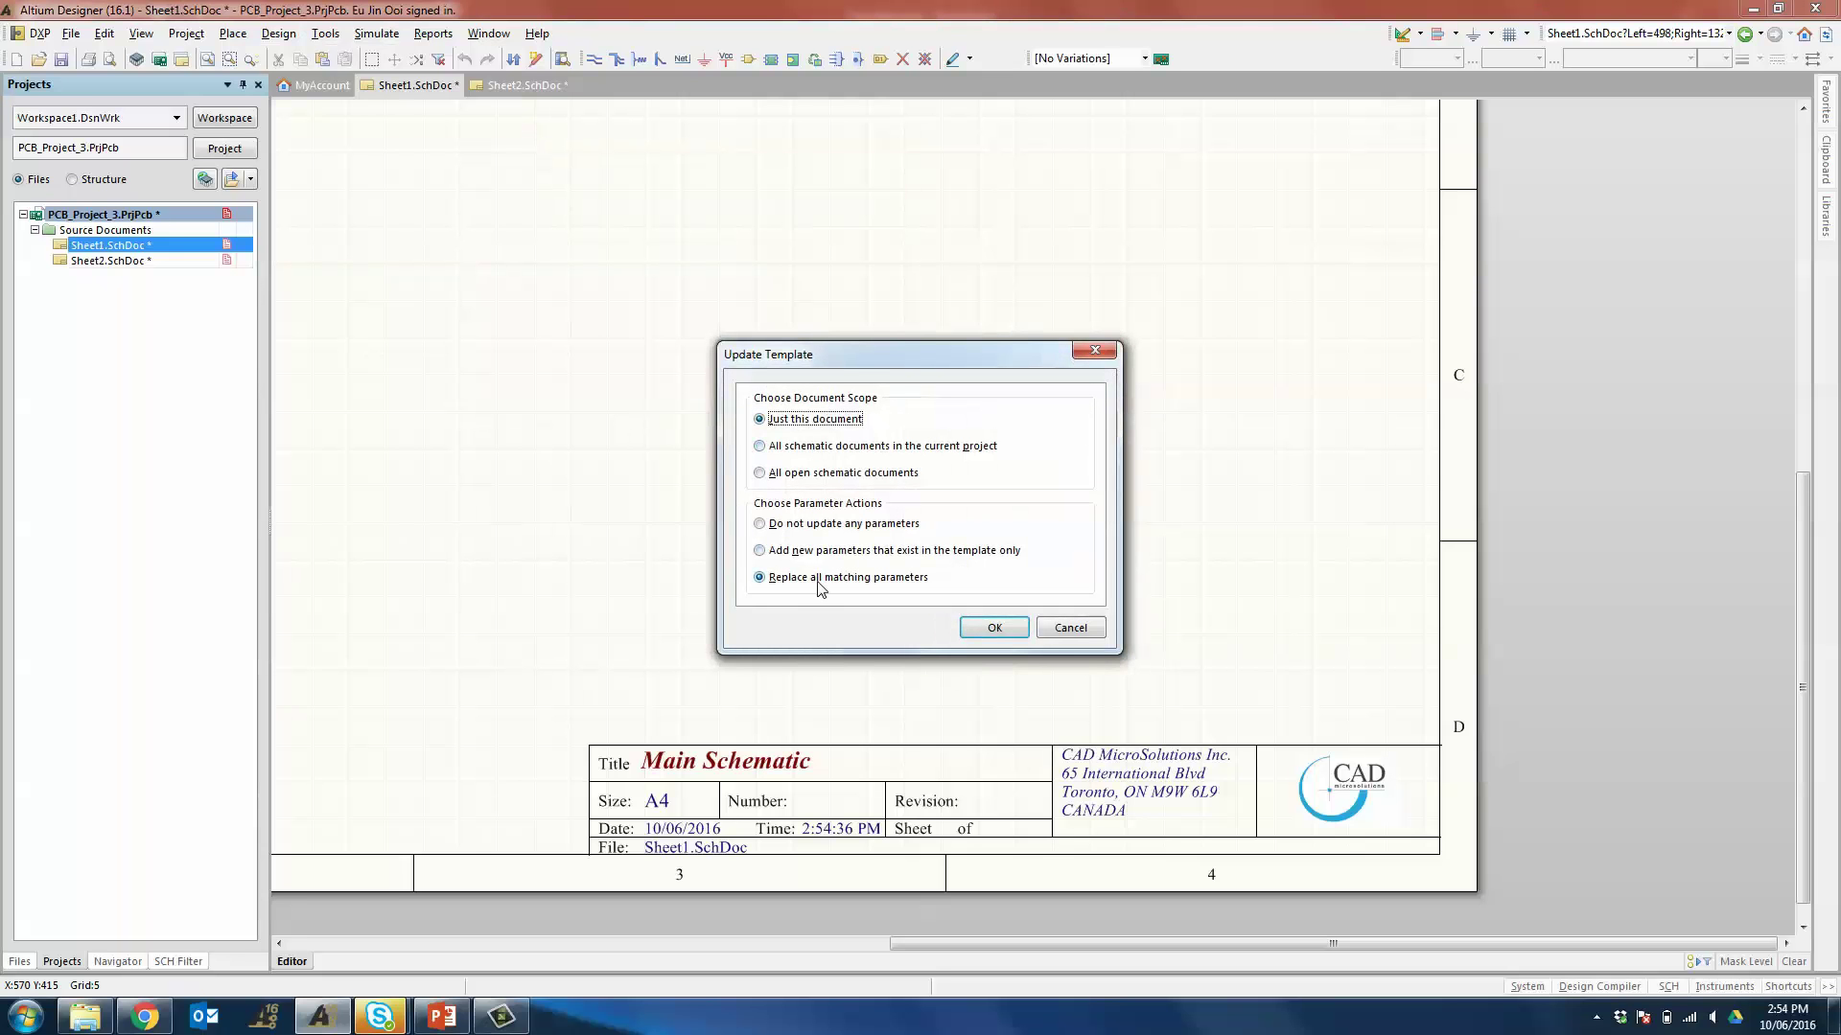
pyautogui.click(997, 628)
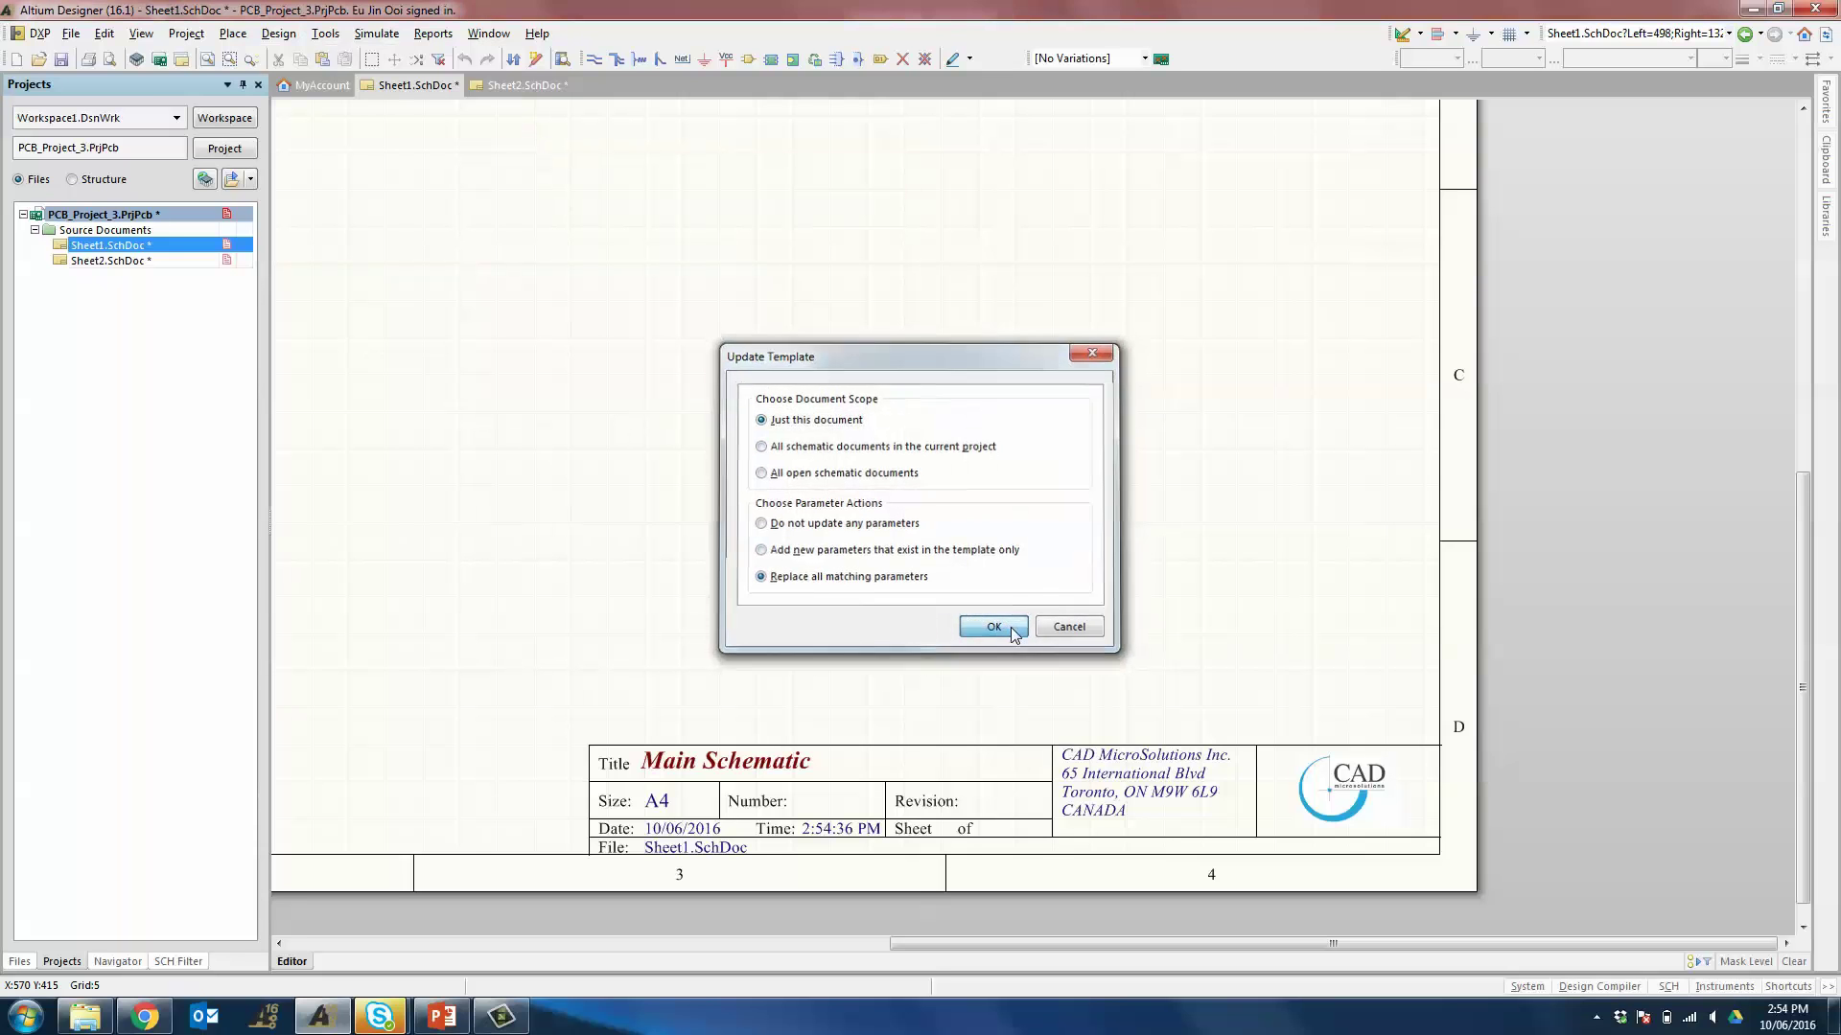
pyautogui.click(943, 538)
# - Apply the A4_CADMicro template to all schematic documents in the current project, replacing all matching parameters, and view the title block on Sheet2
pyautogui.click(278, 32)
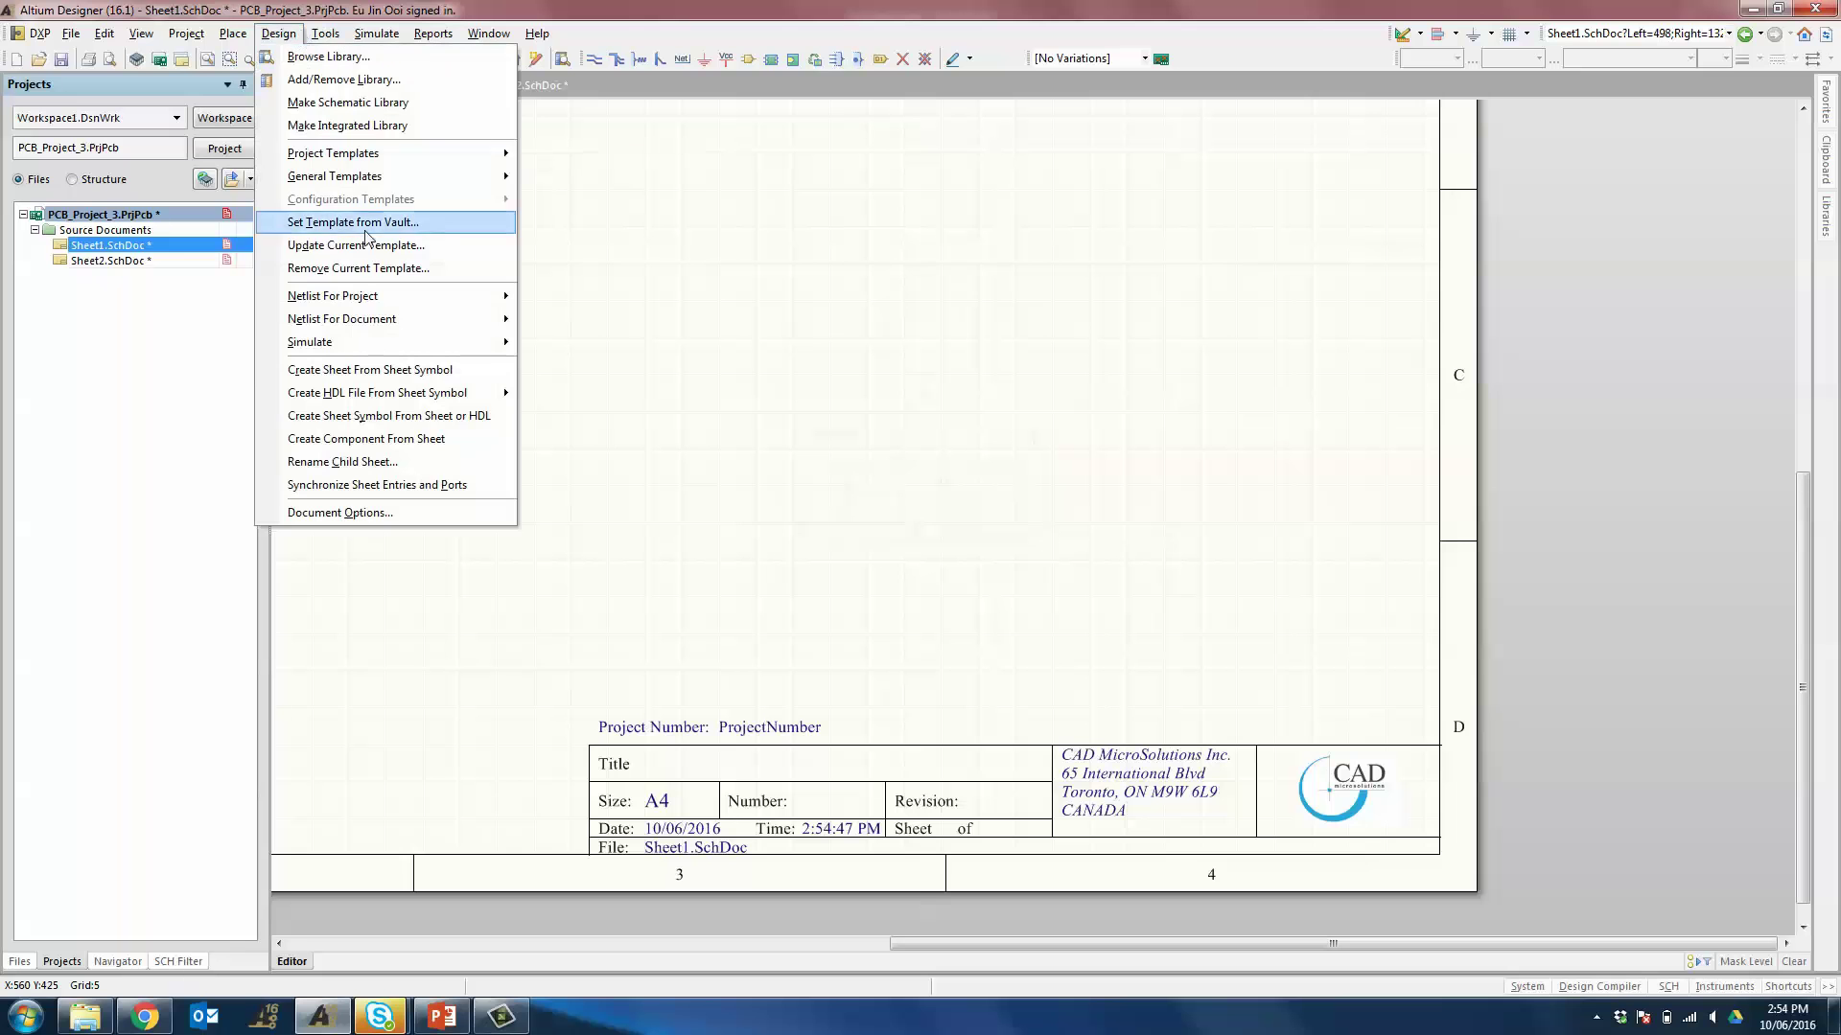
pyautogui.moveTo(381, 181)
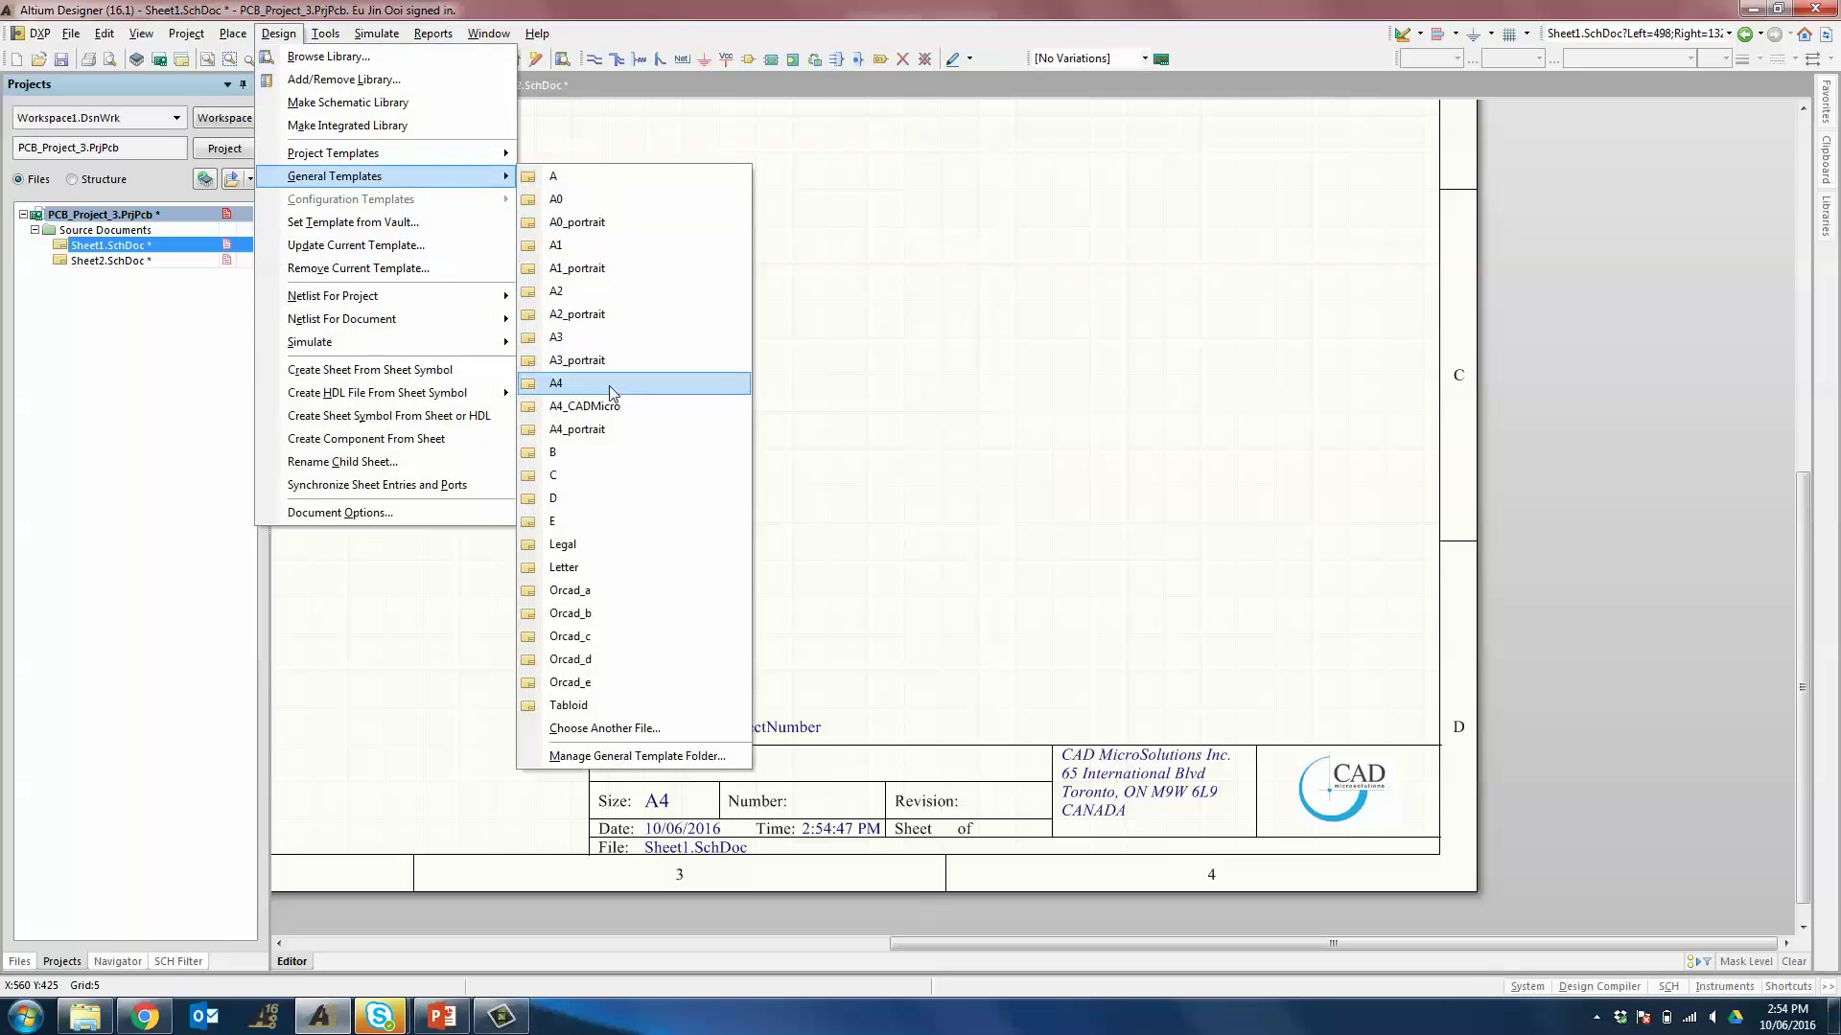
pyautogui.click(623, 417)
pyautogui.click(802, 474)
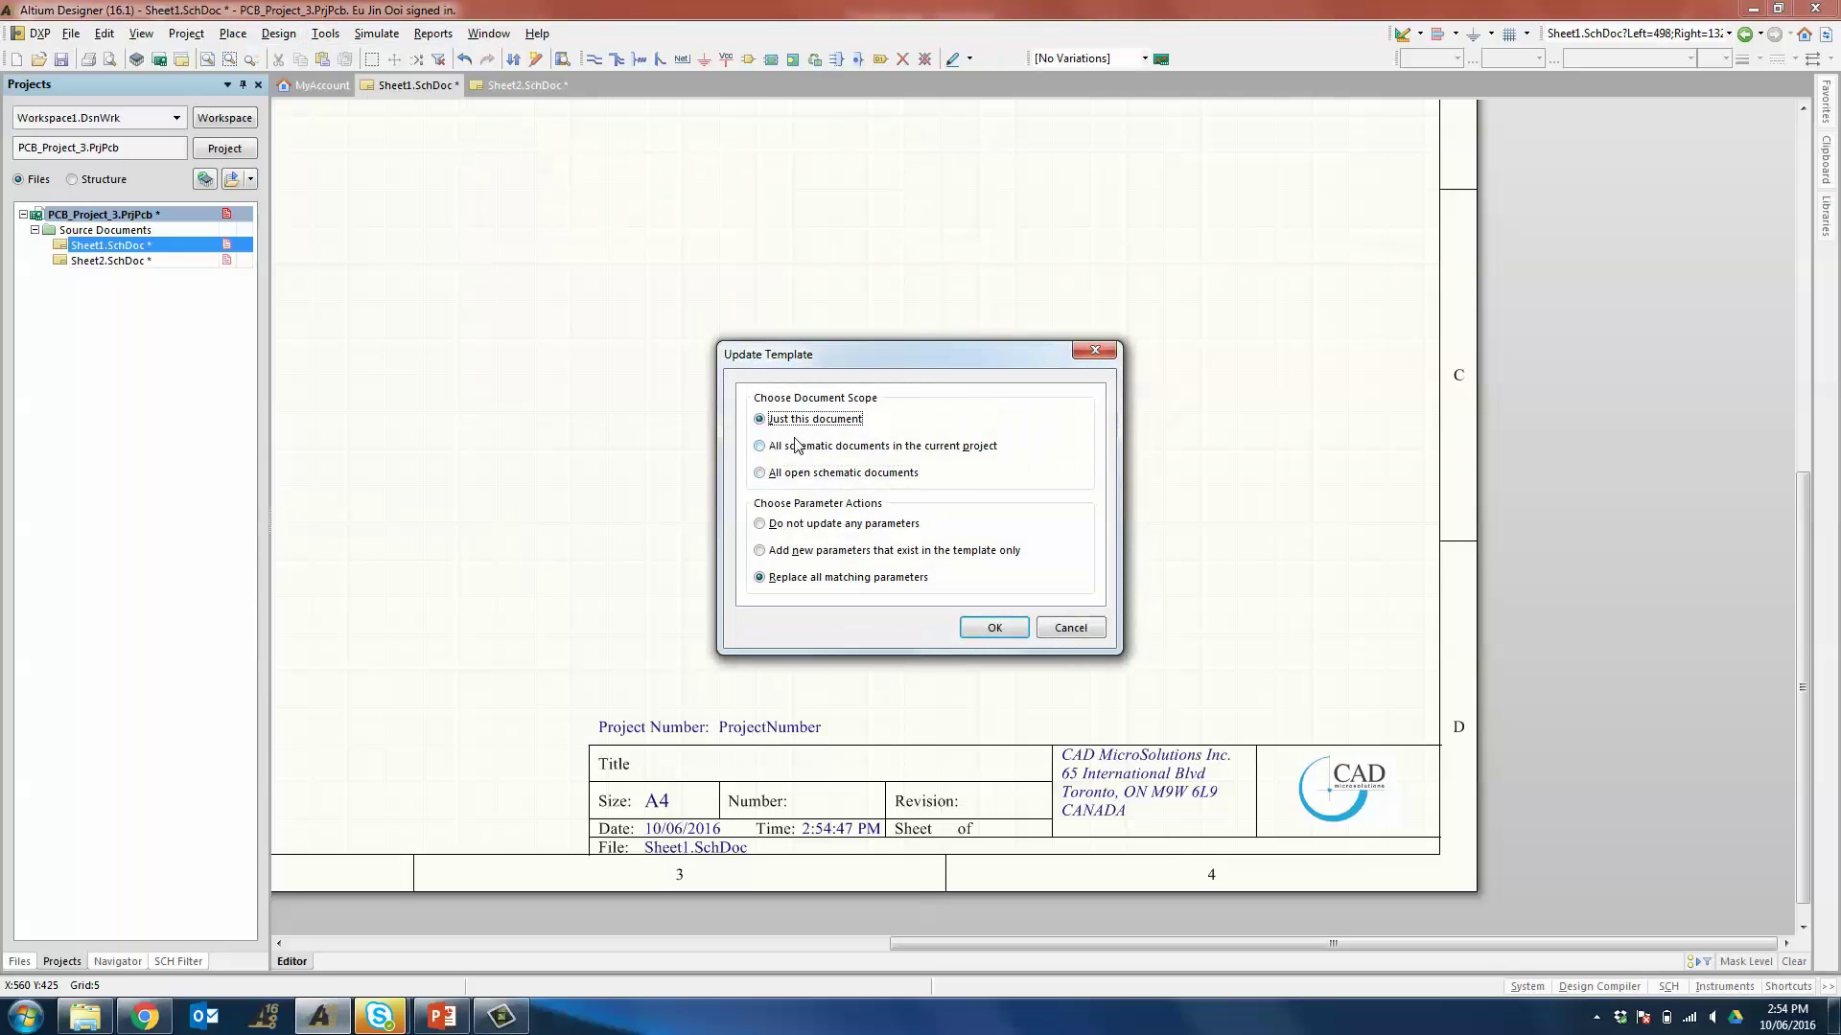
pyautogui.click(805, 449)
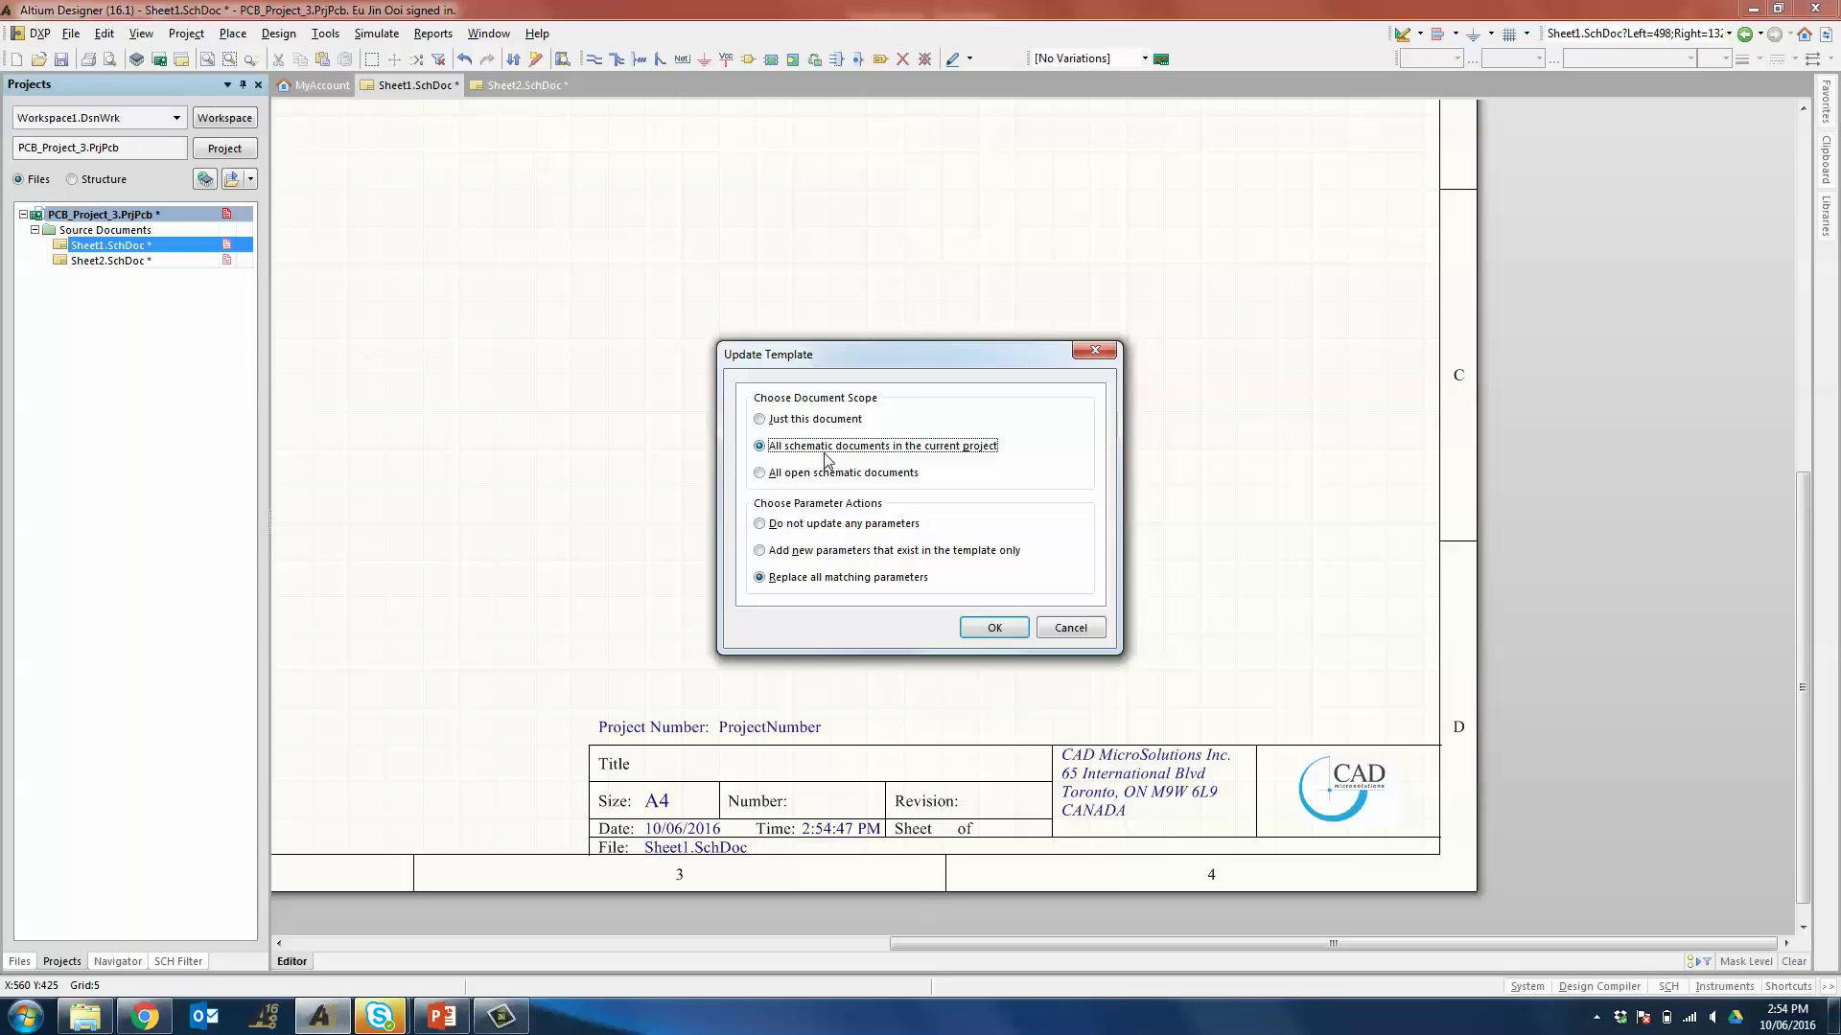
pyautogui.click(993, 628)
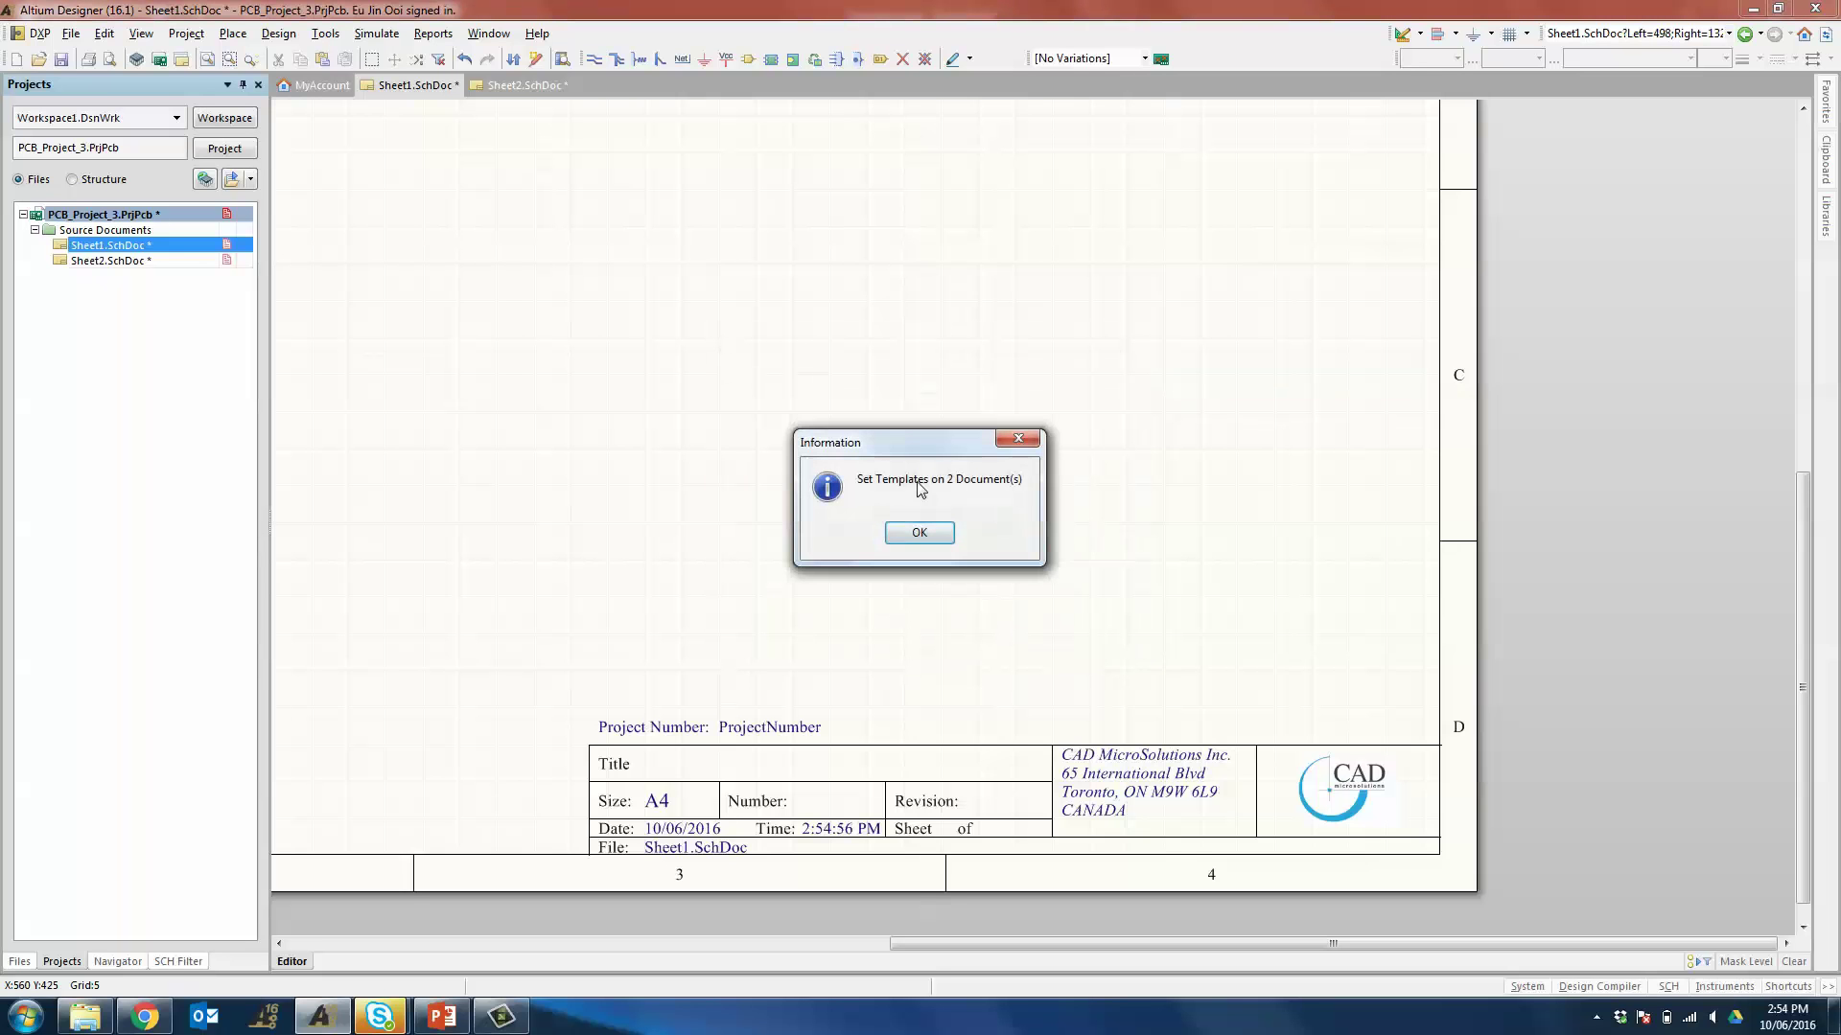
pyautogui.click(939, 533)
pyautogui.click(521, 85)
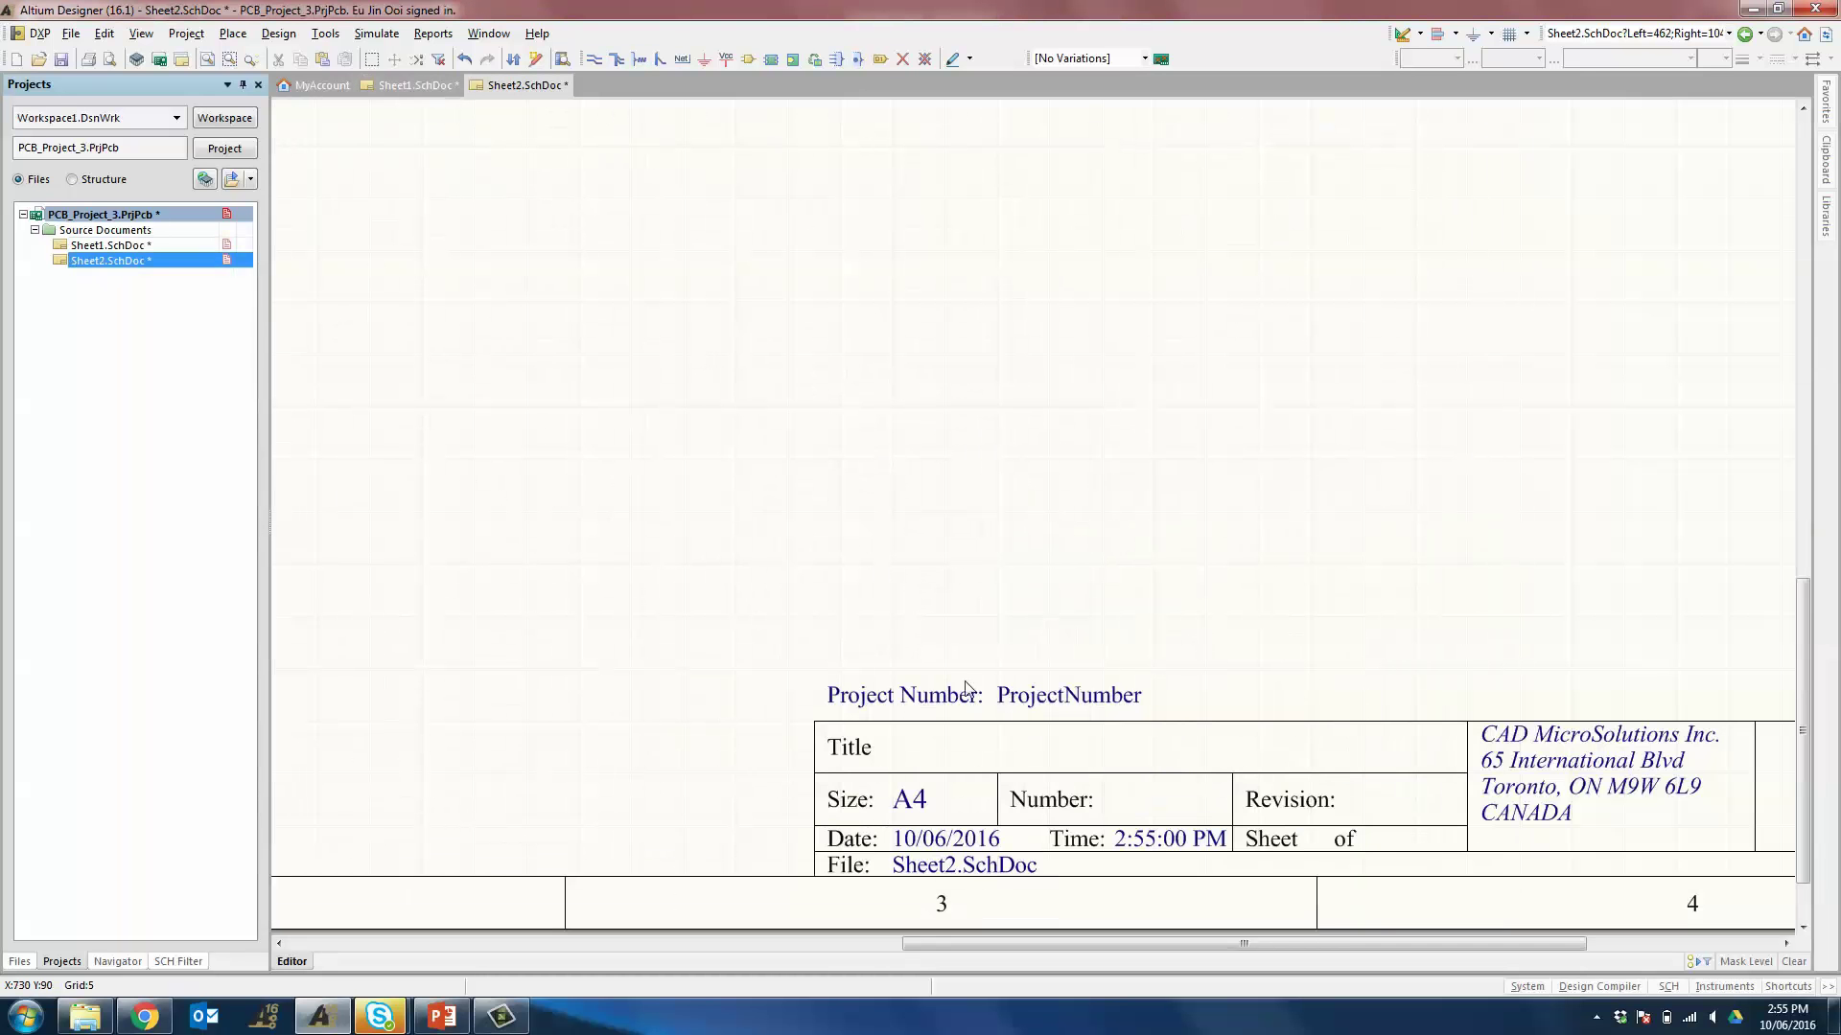
# - Add a ProjectNumber parameter with the value PROJ1234 to the PCB_Project_3 project options and check the title block on Sheet2
pyautogui.click(416, 85)
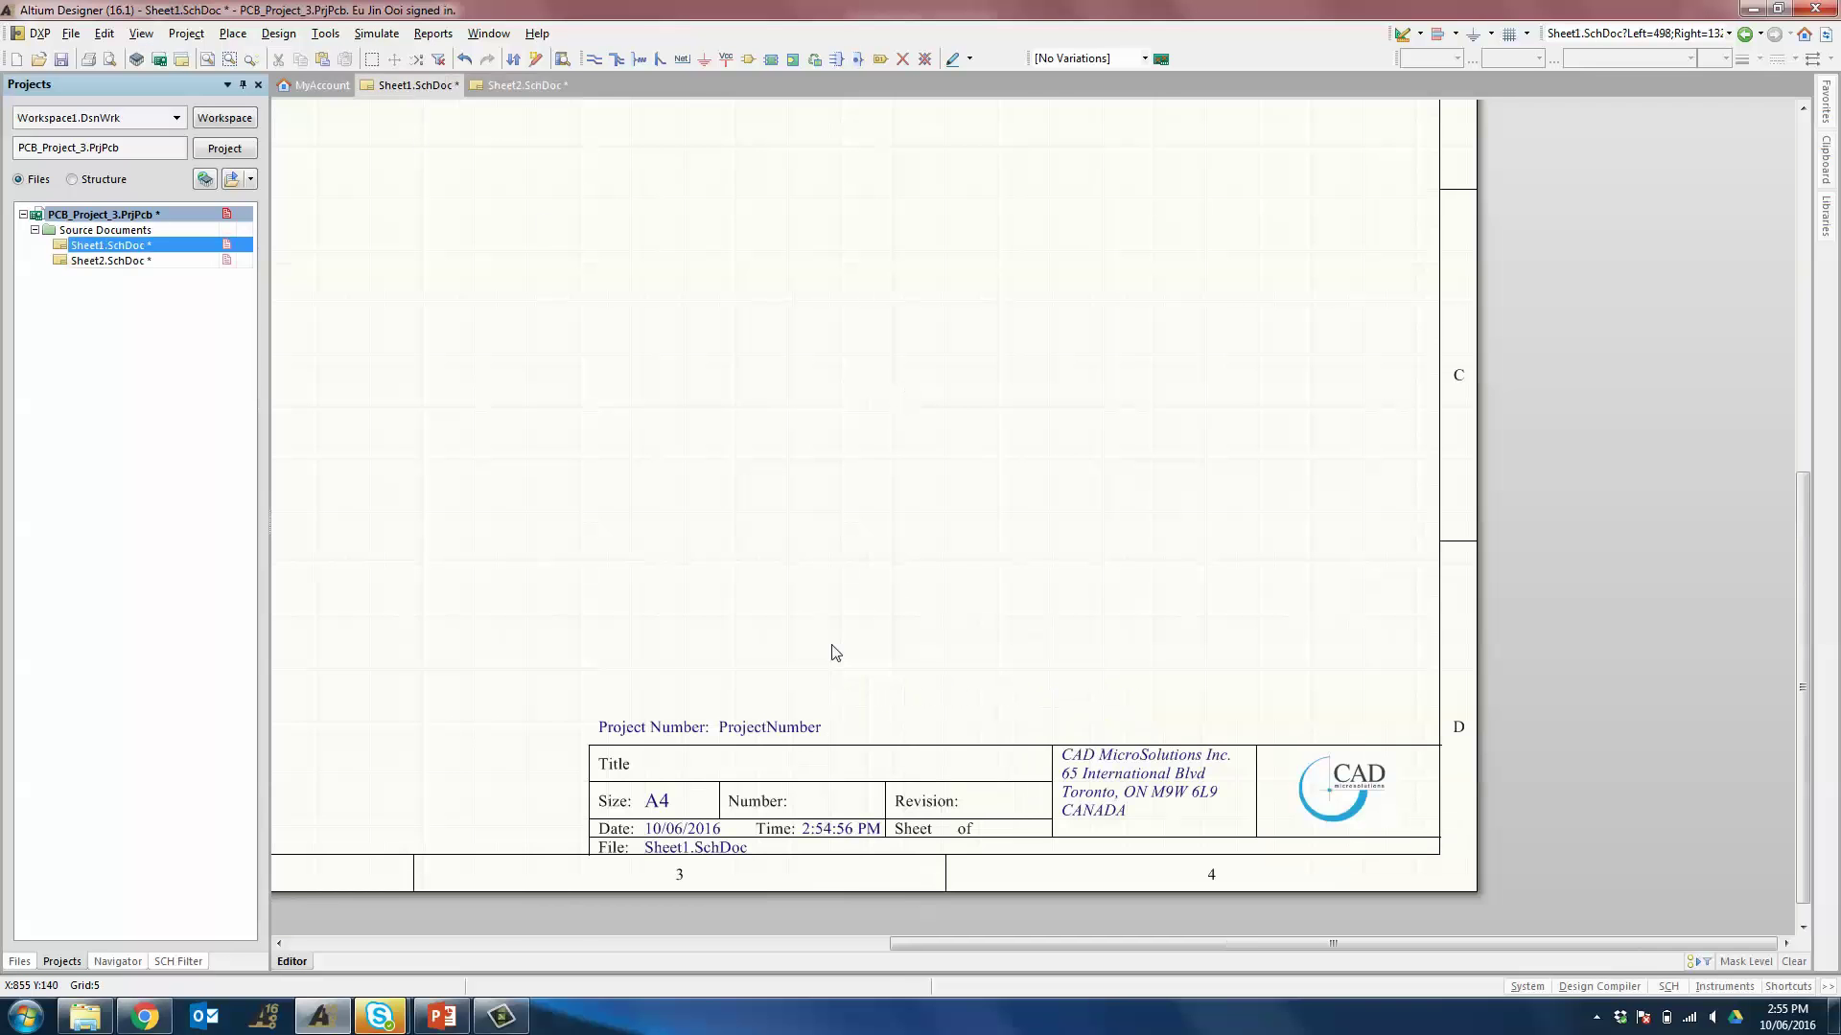
pyautogui.keyDown('ctrl'); pyautogui.scroll(3, 749, 744); pyautogui.keyUp('ctrl')
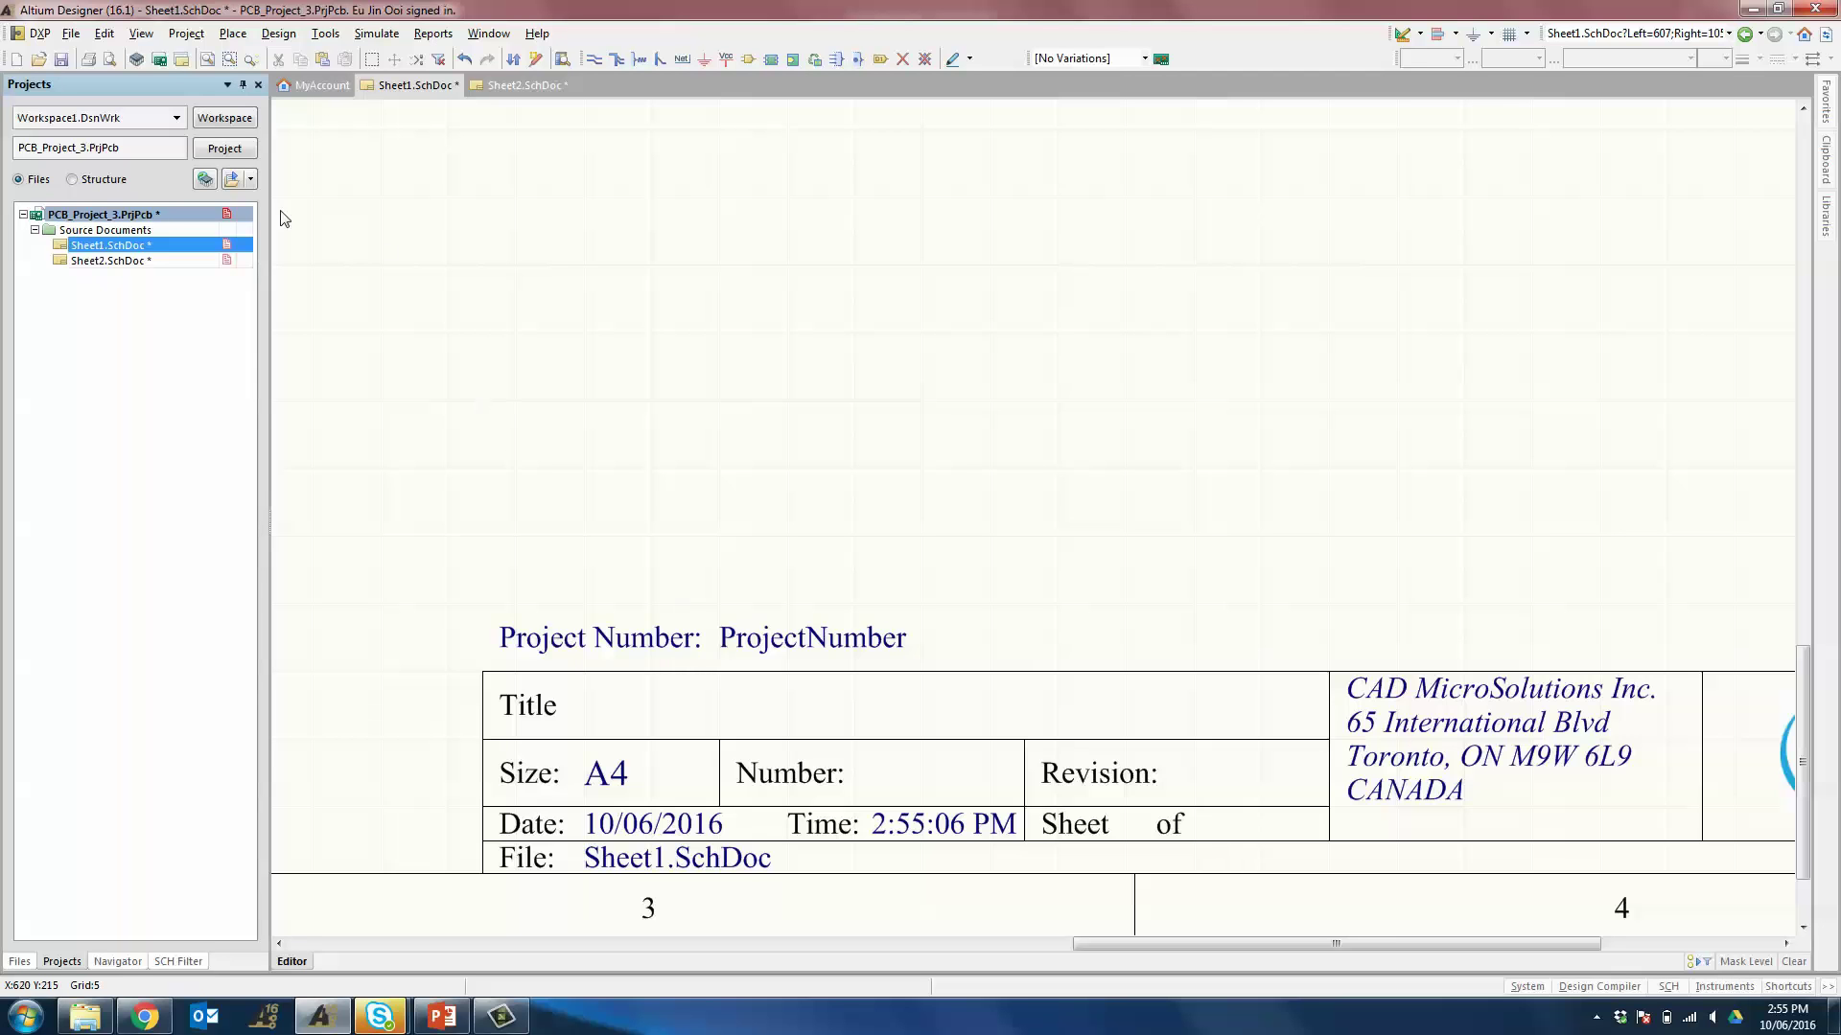
pyautogui.rightClick(153, 217)
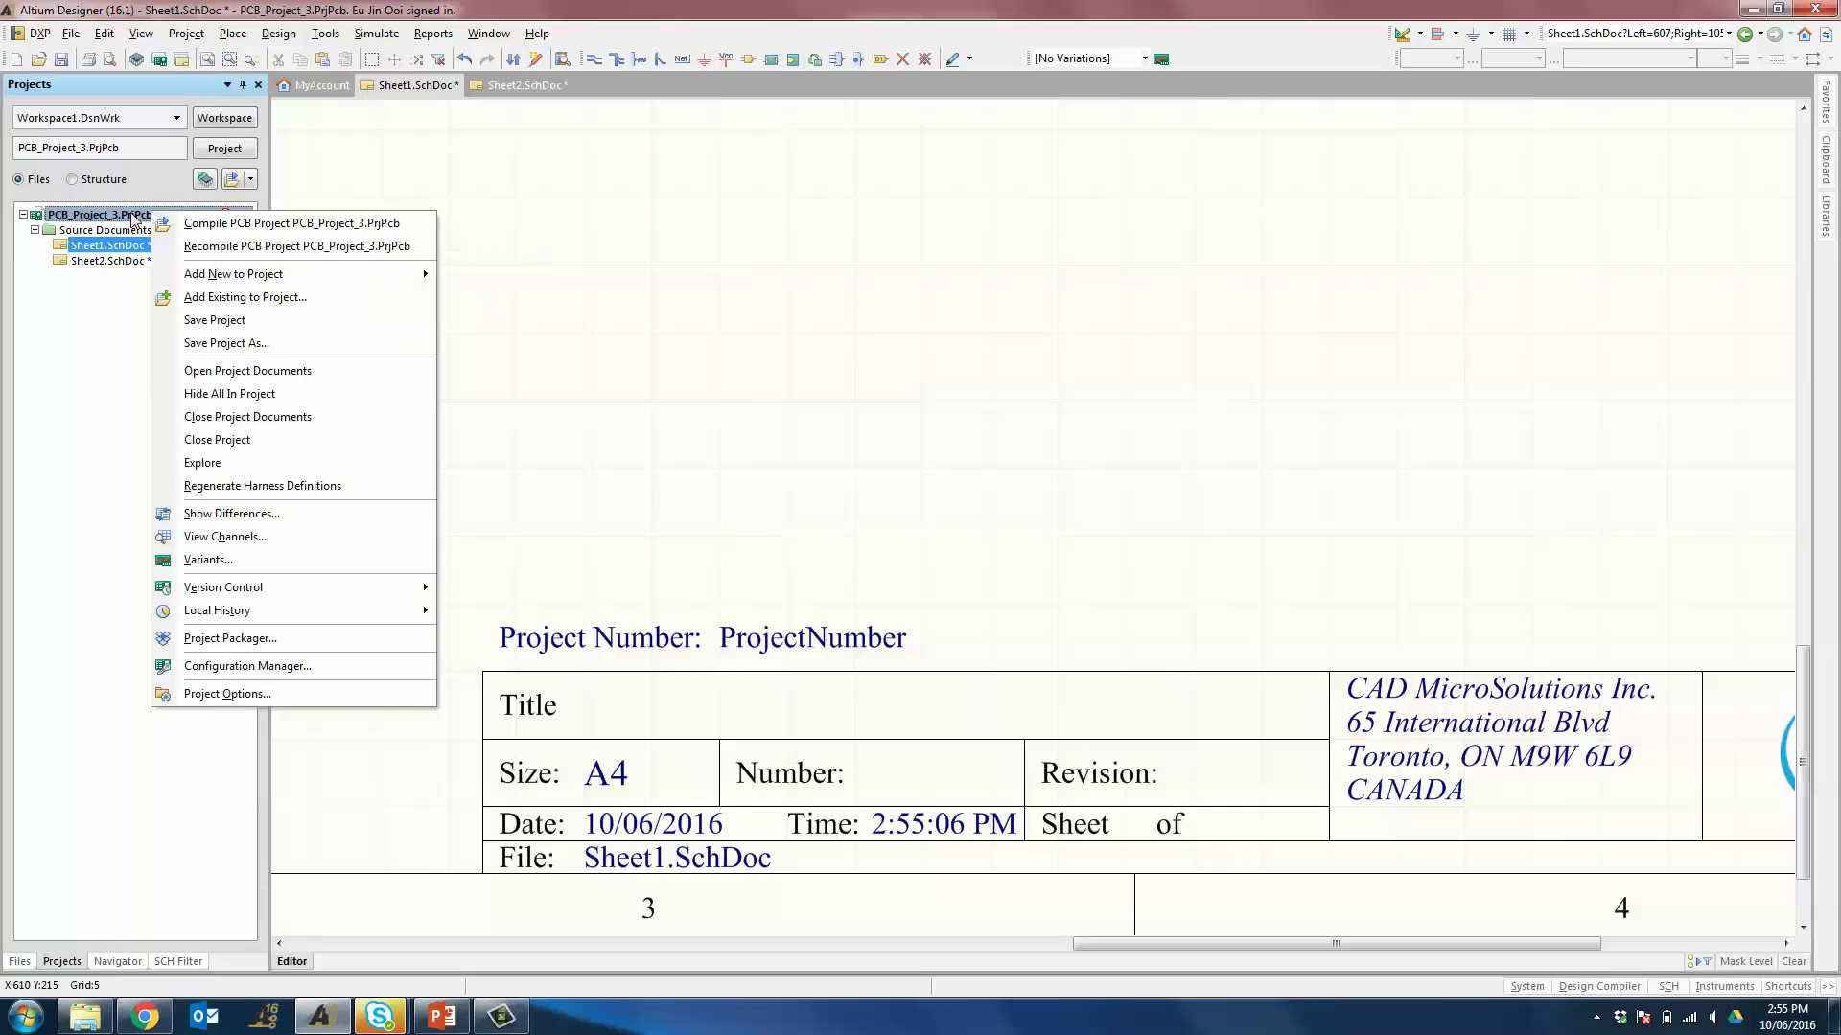
pyautogui.rightClick(123, 217)
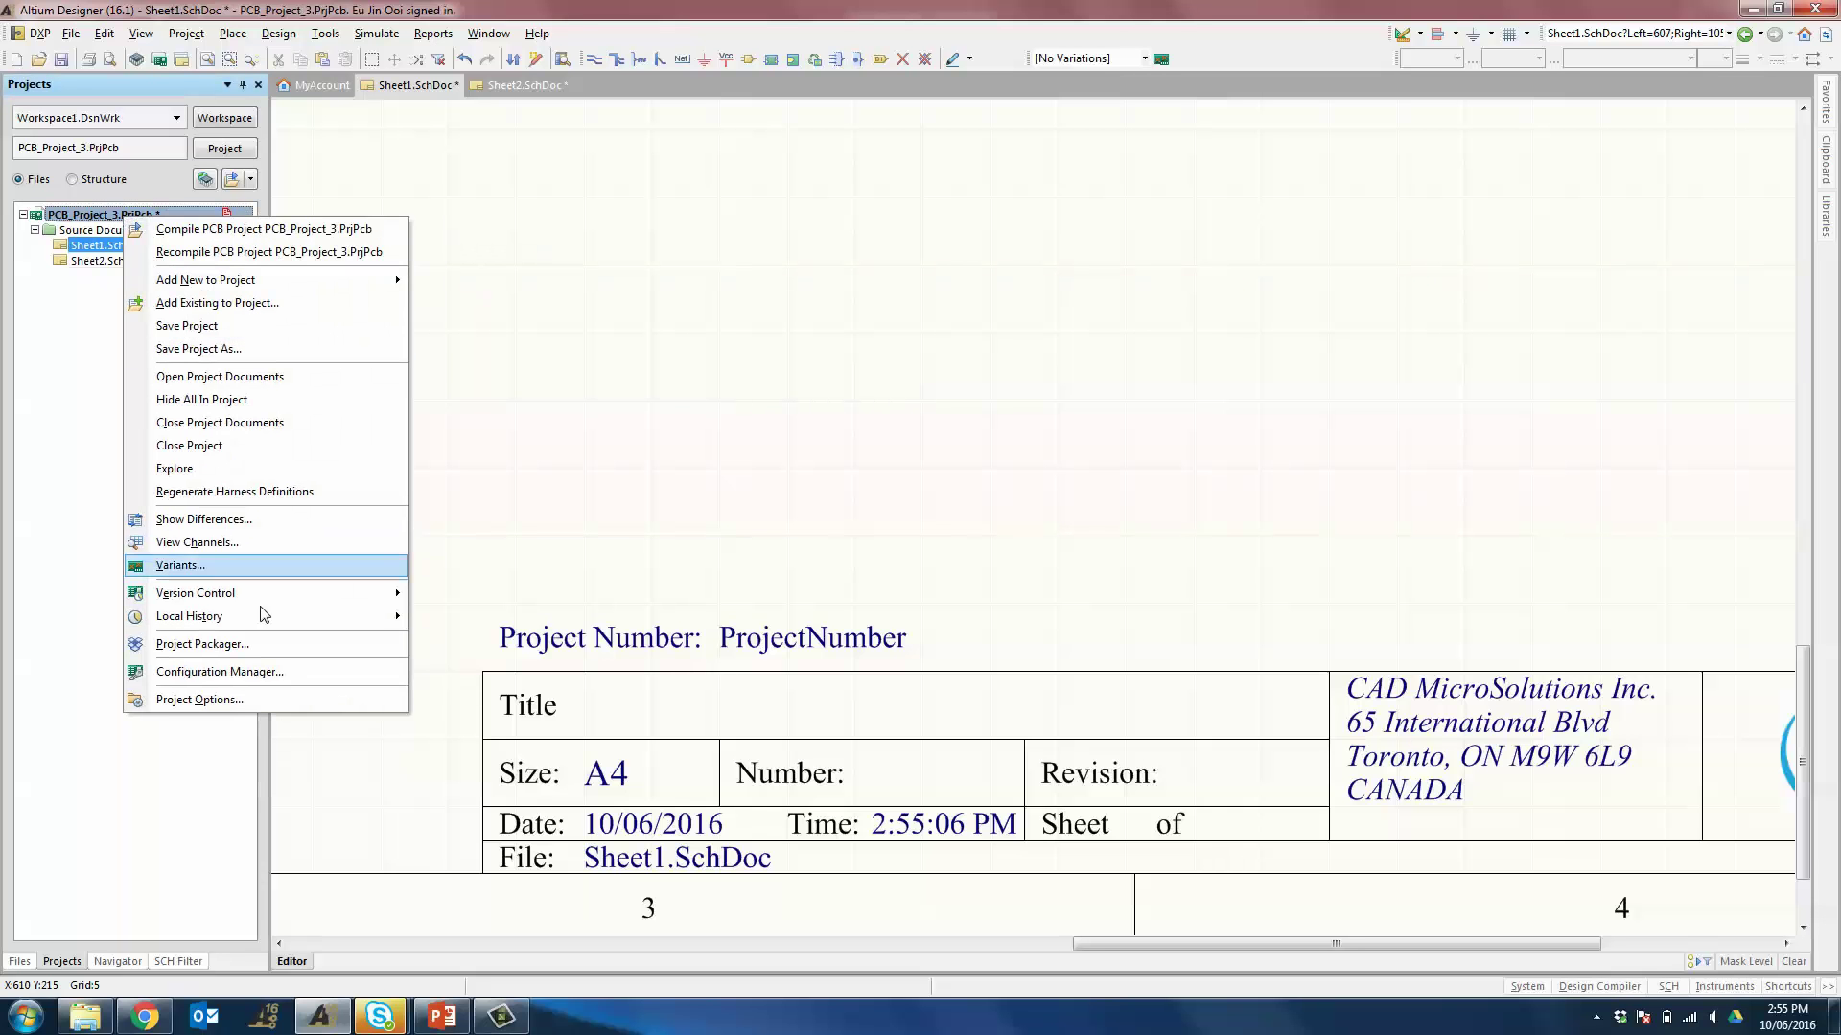
pyautogui.click(248, 702)
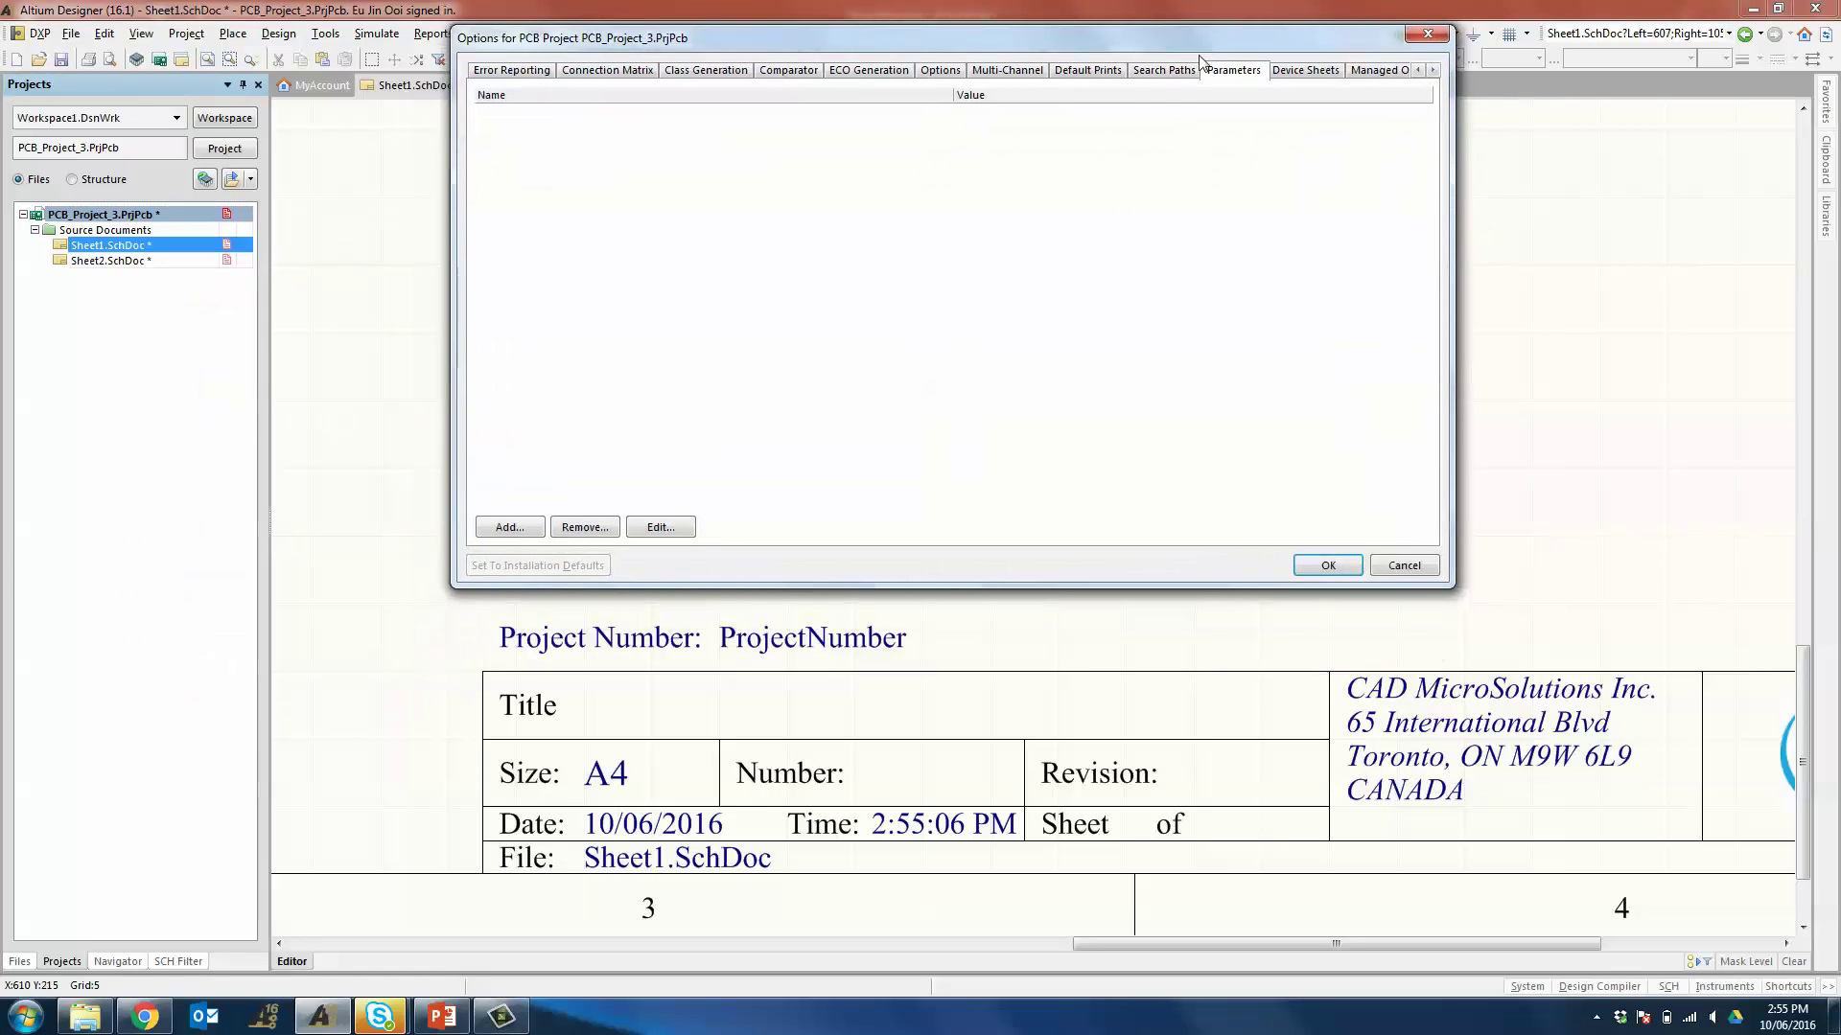
pyautogui.click(527, 526)
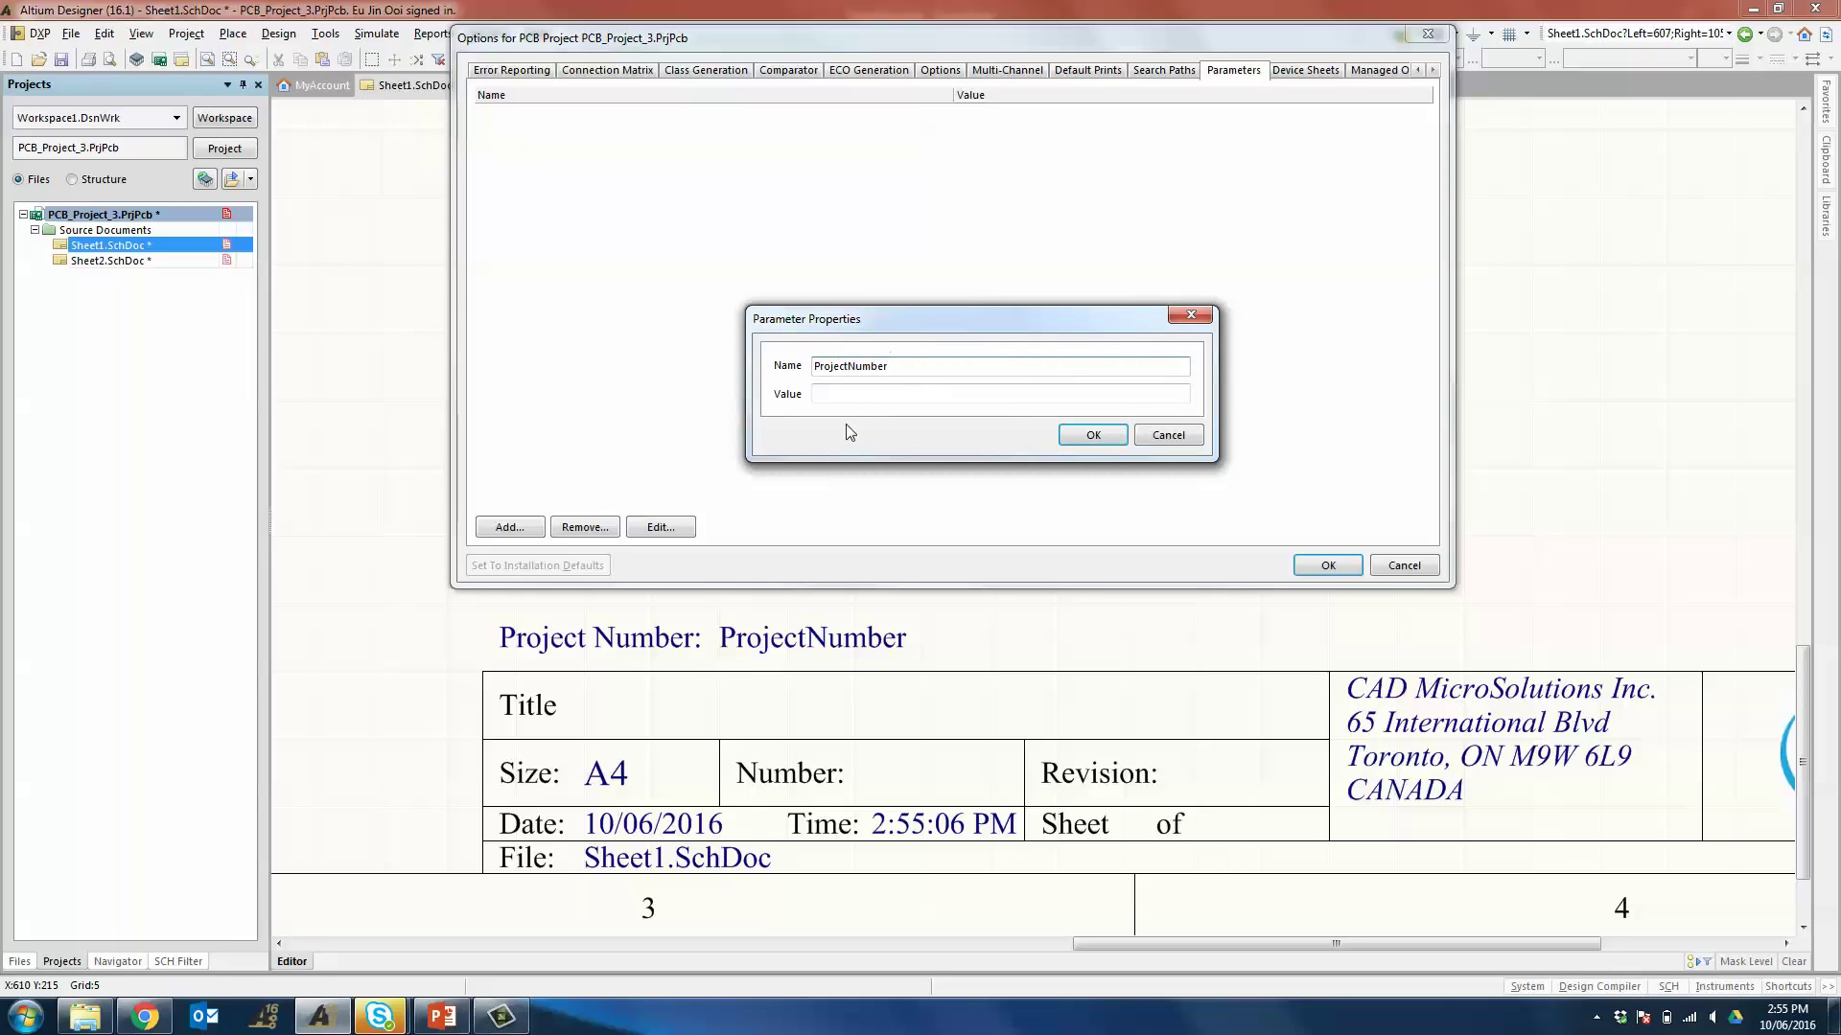
pyautogui.click(854, 394)
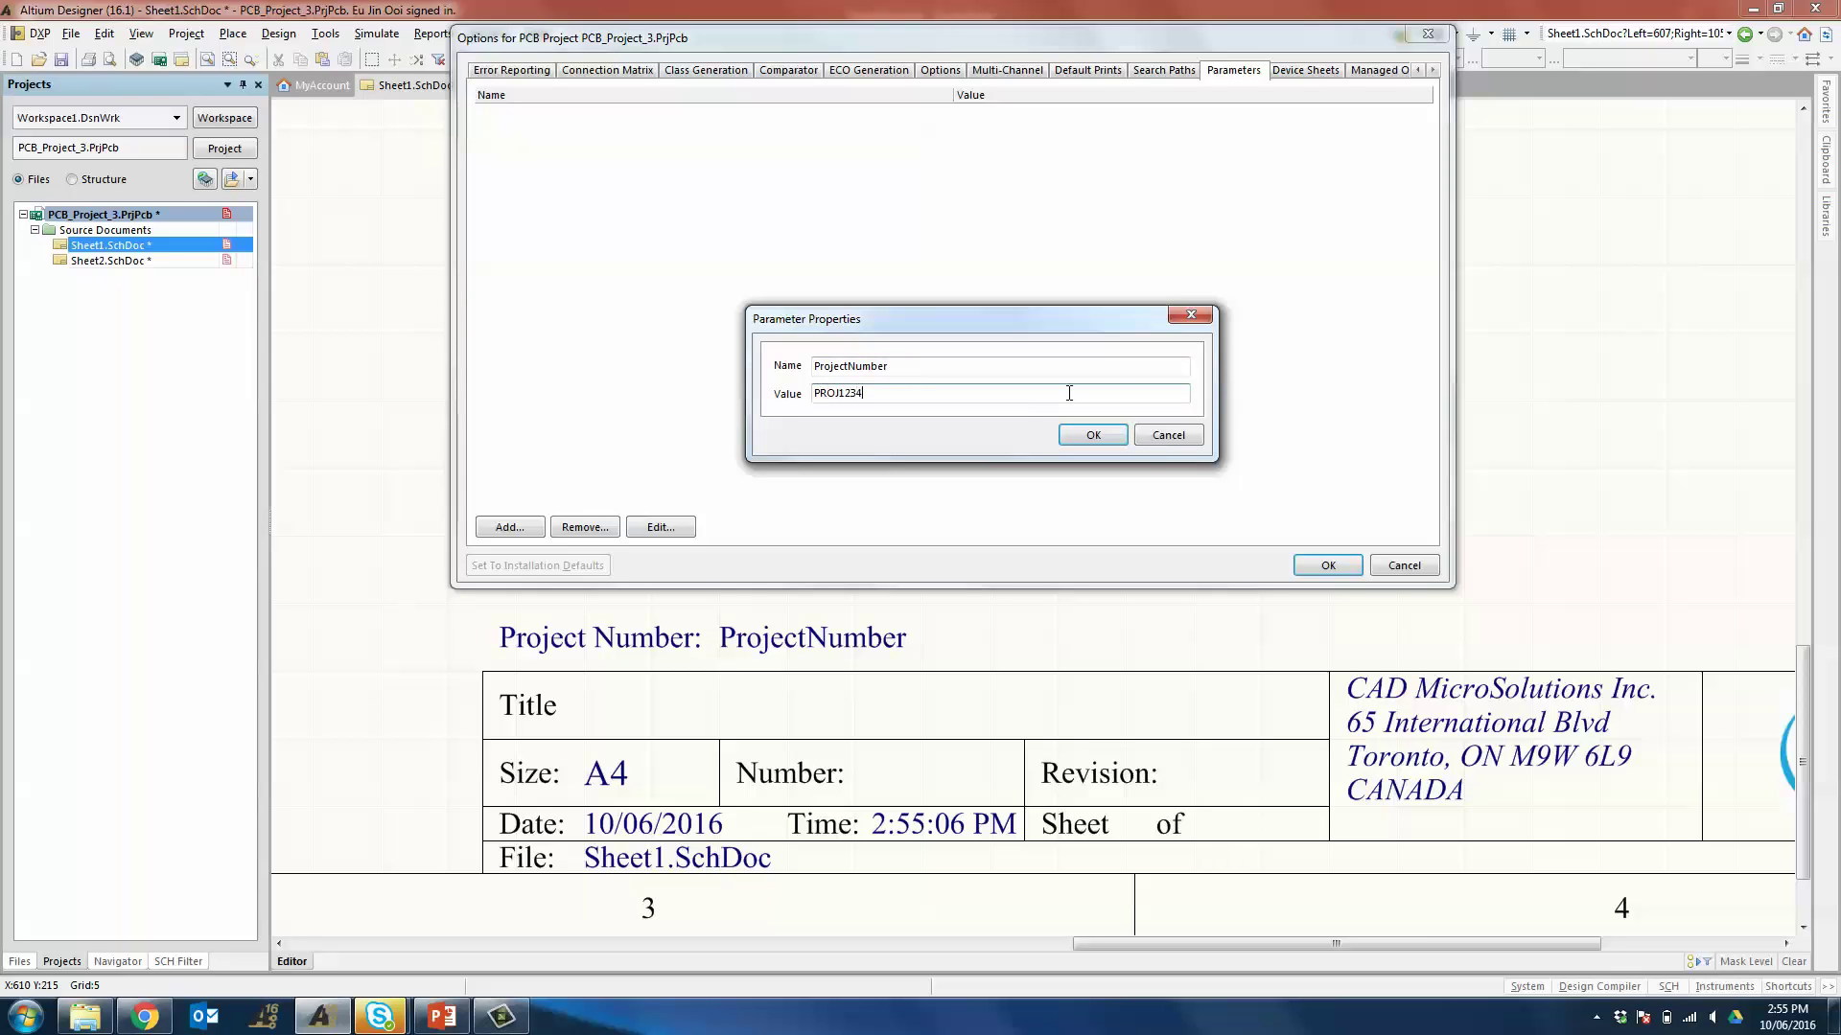
pyautogui.click(1093, 435)
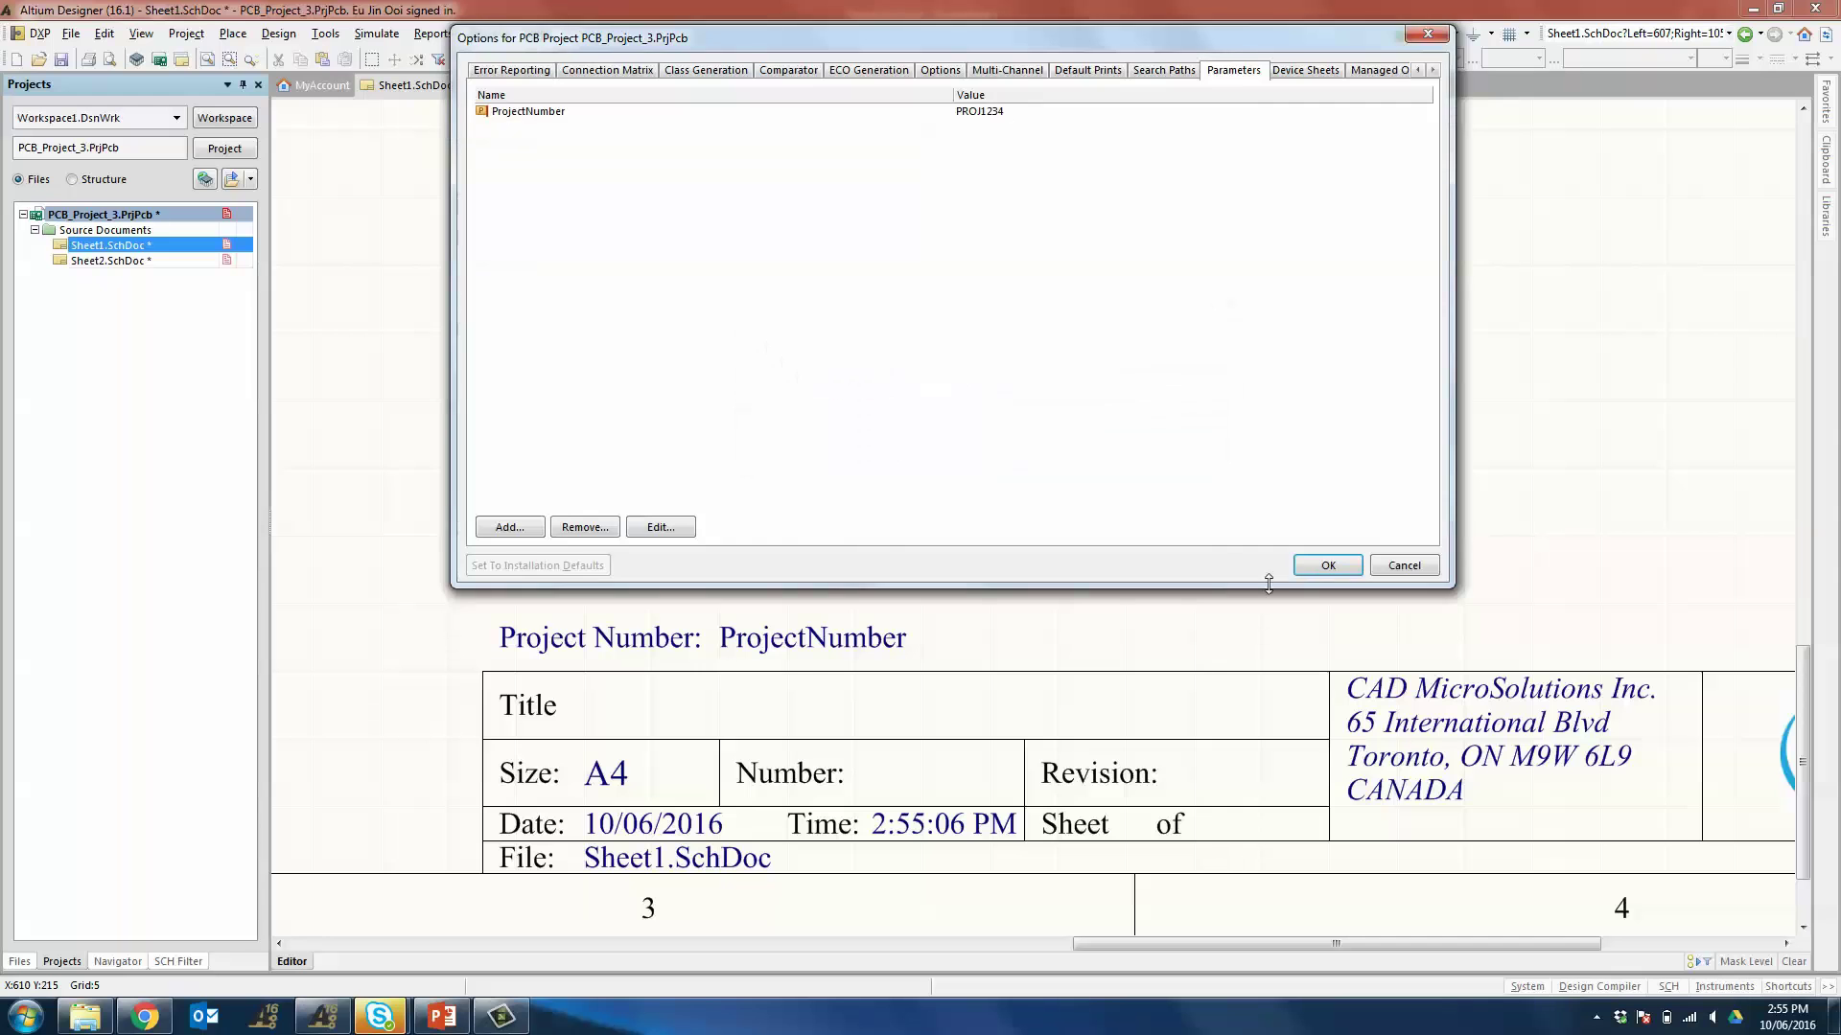
pyautogui.click(1328, 565)
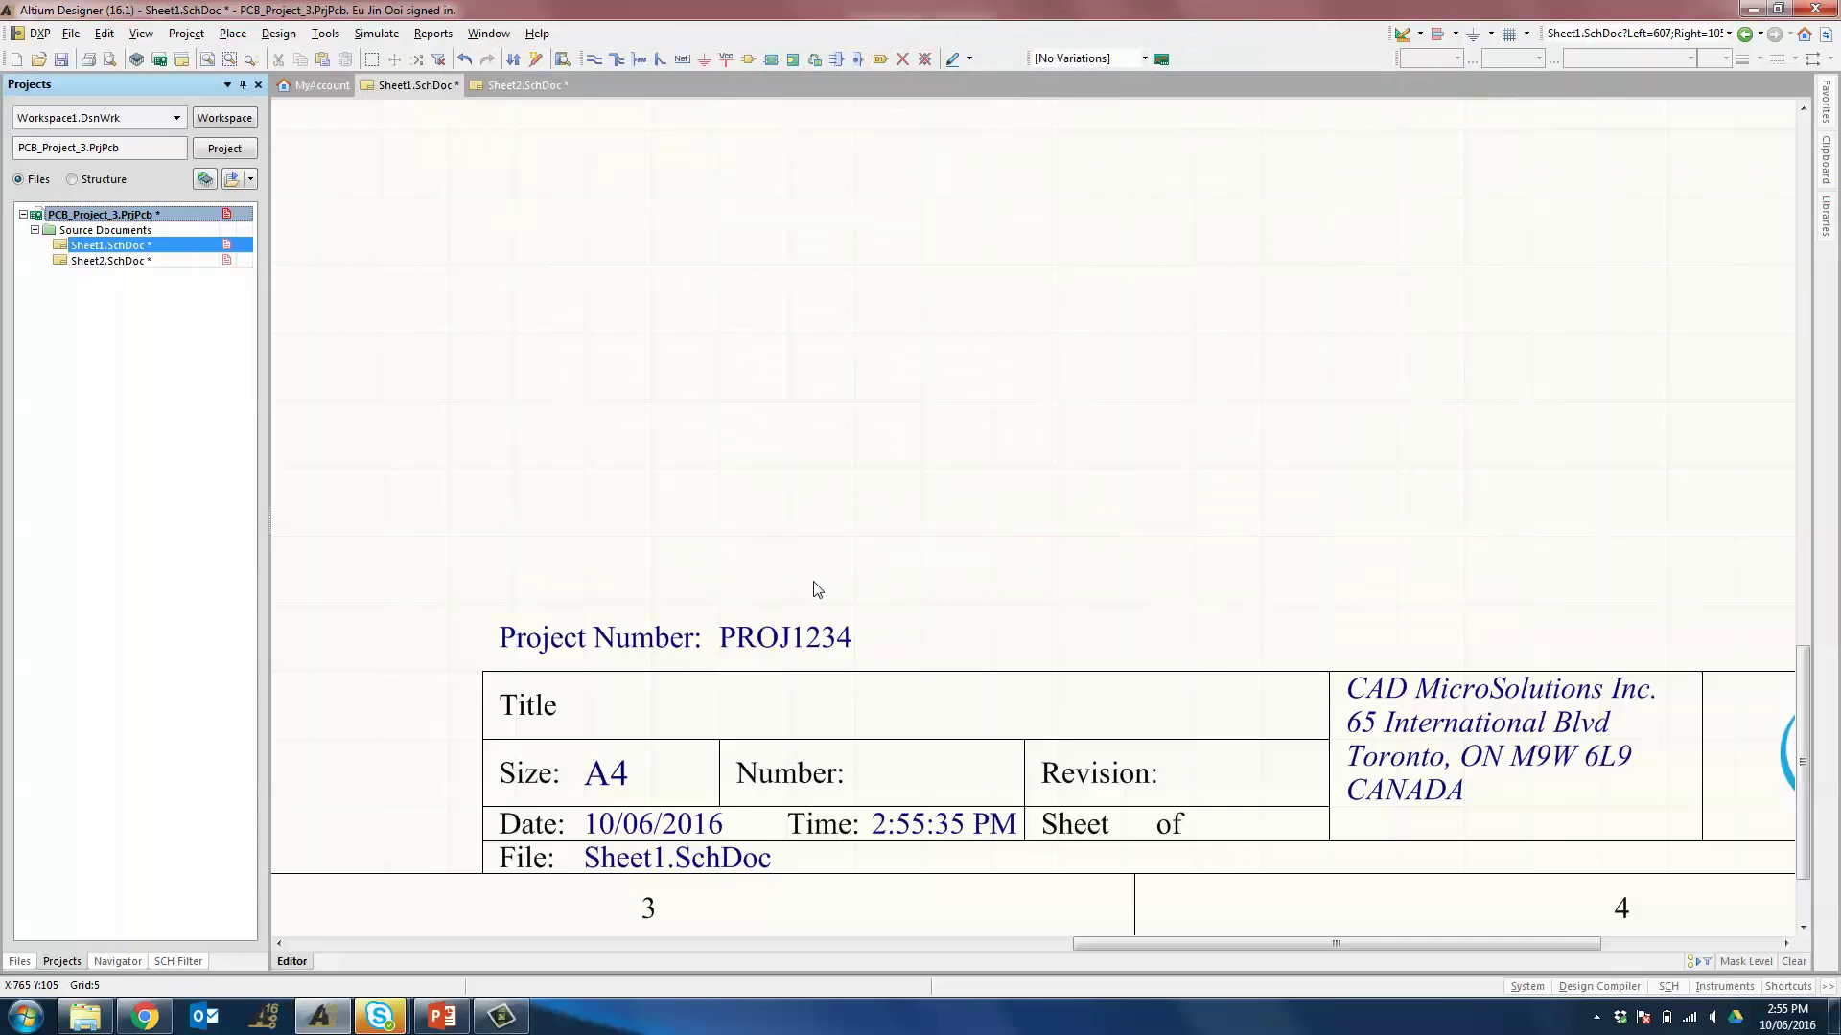
pyautogui.click(524, 86)
pyautogui.moveTo(1069, 735); pyautogui.dragTo(911, 608, button='right')
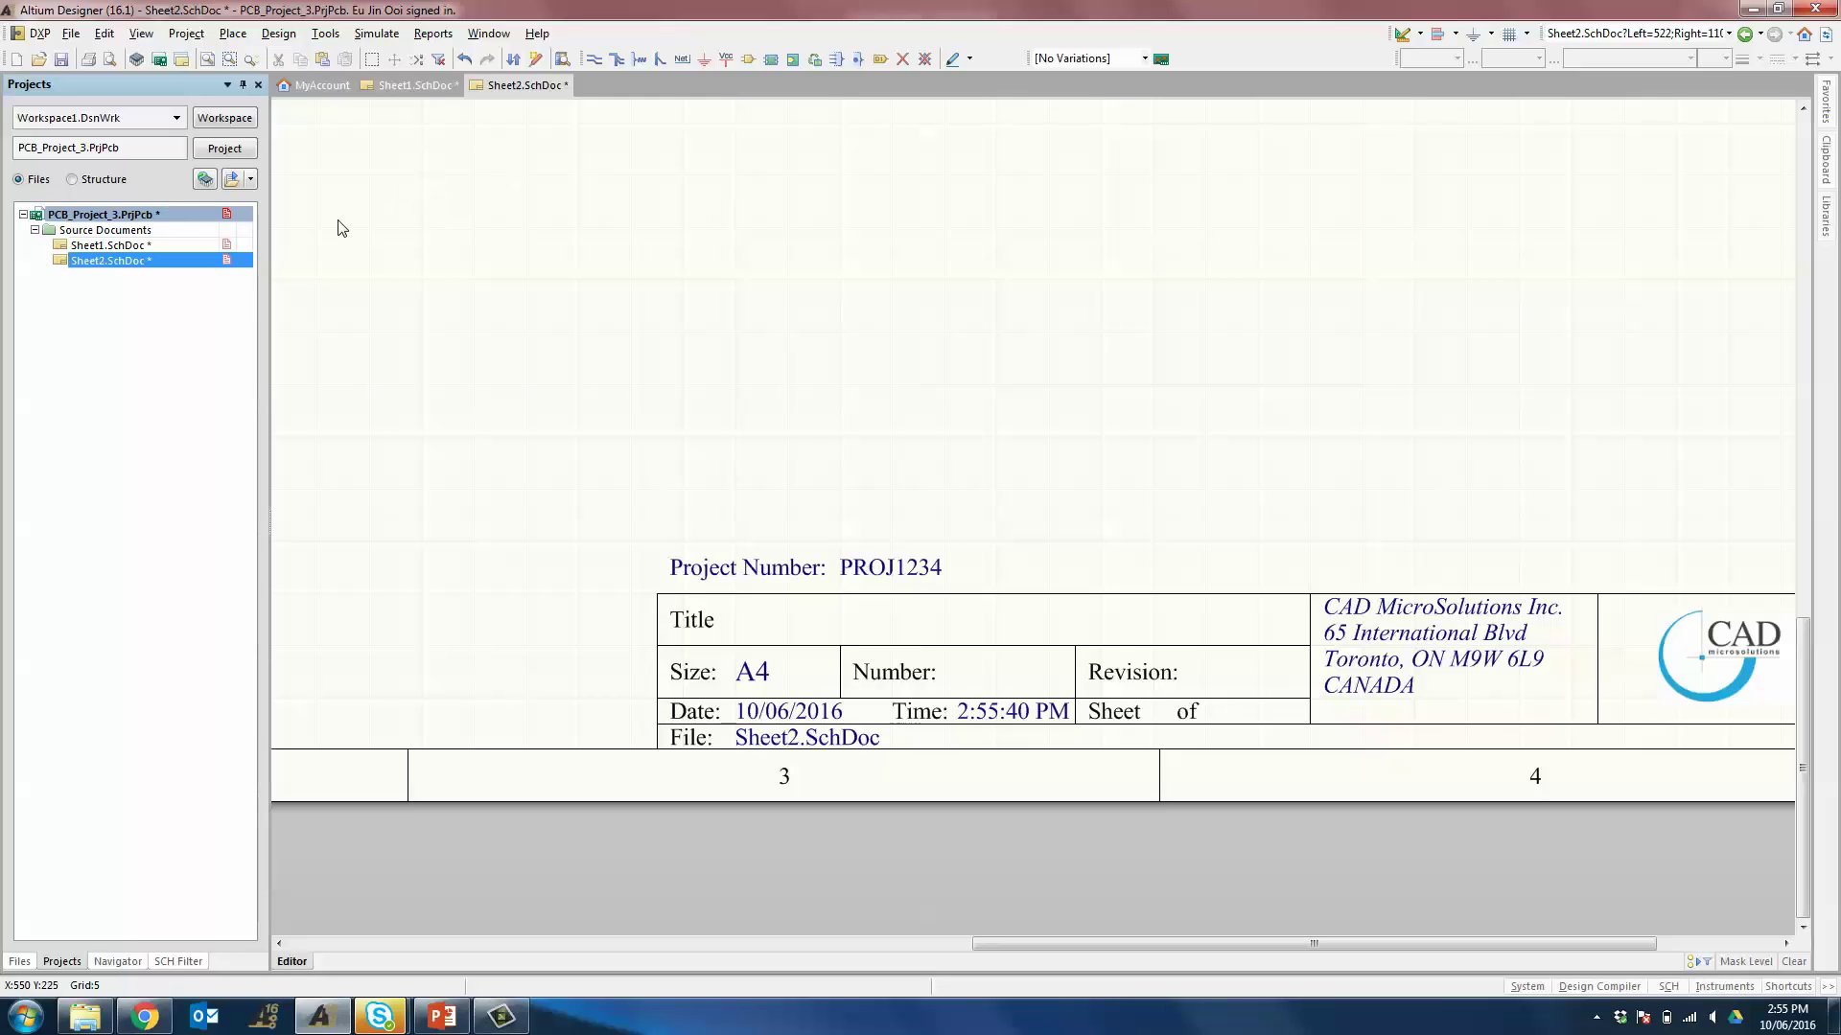
# - Set the project's ProjectNumber parameter to ABCD1234 and check the title block on Sheet1
pyautogui.rightClick(142, 218)
pyautogui.click(274, 694)
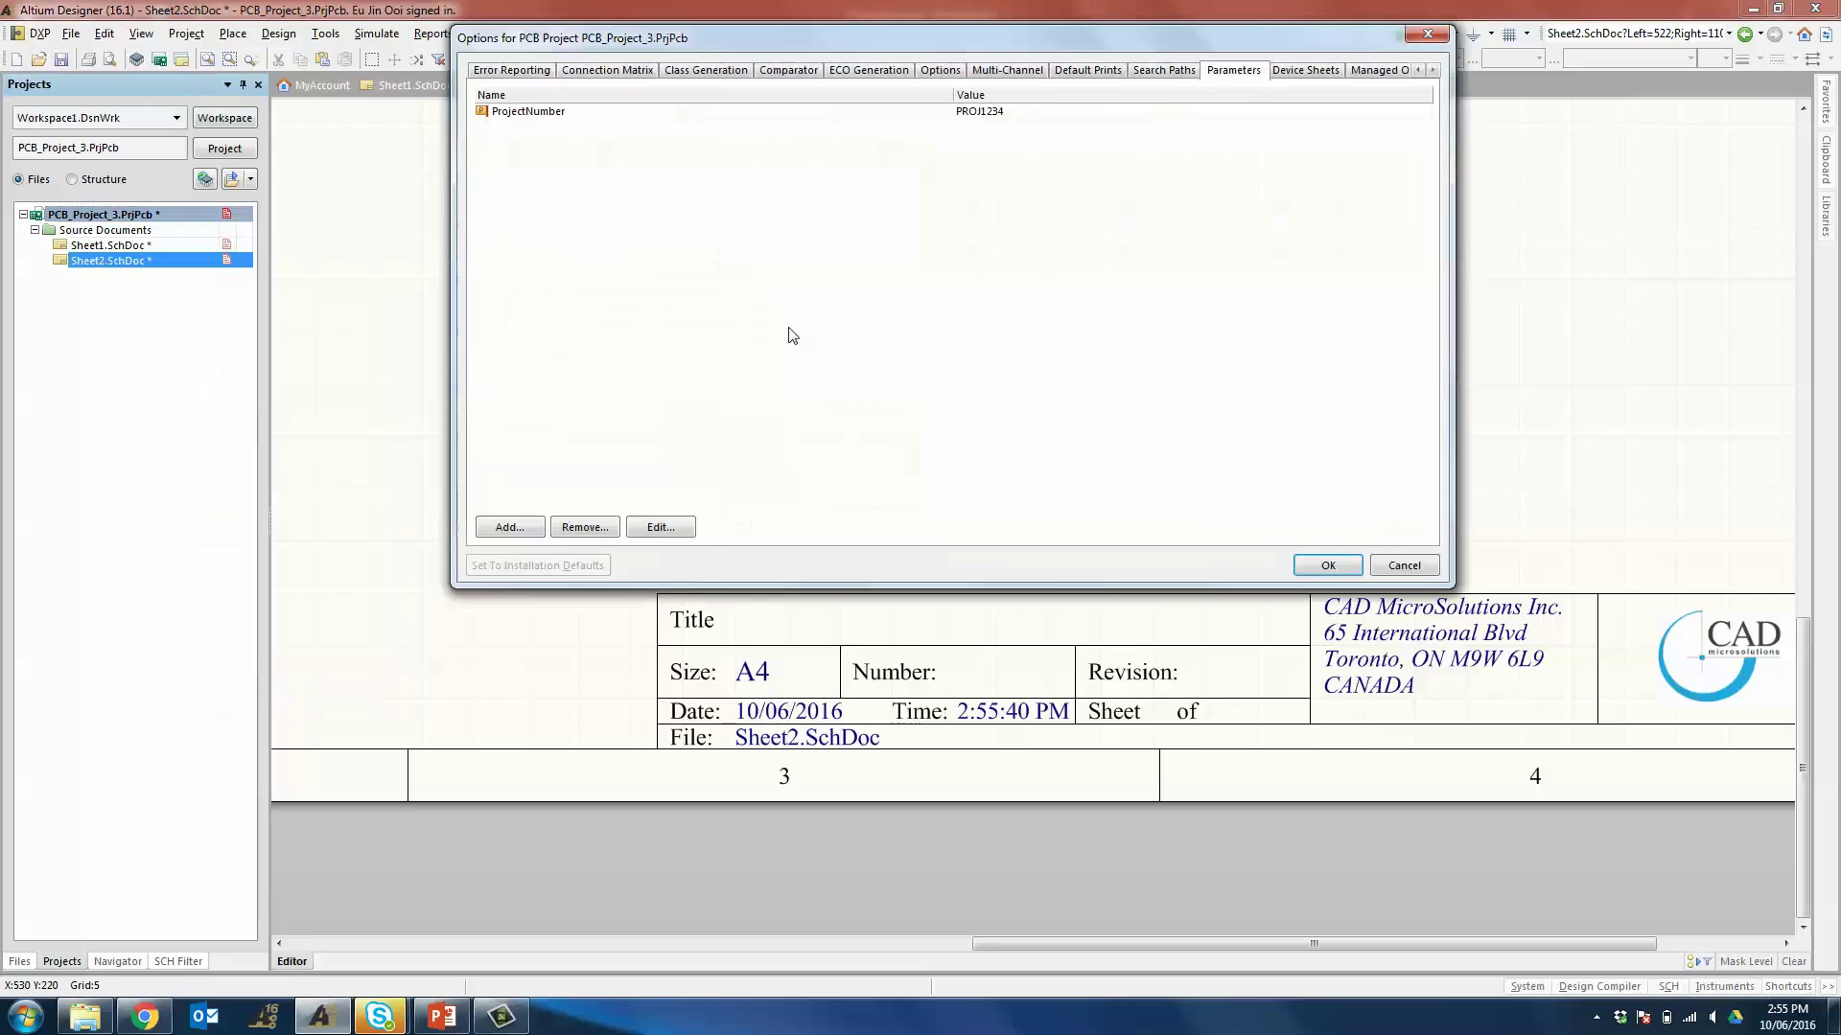
pyautogui.click(983, 111)
pyautogui.write('A')
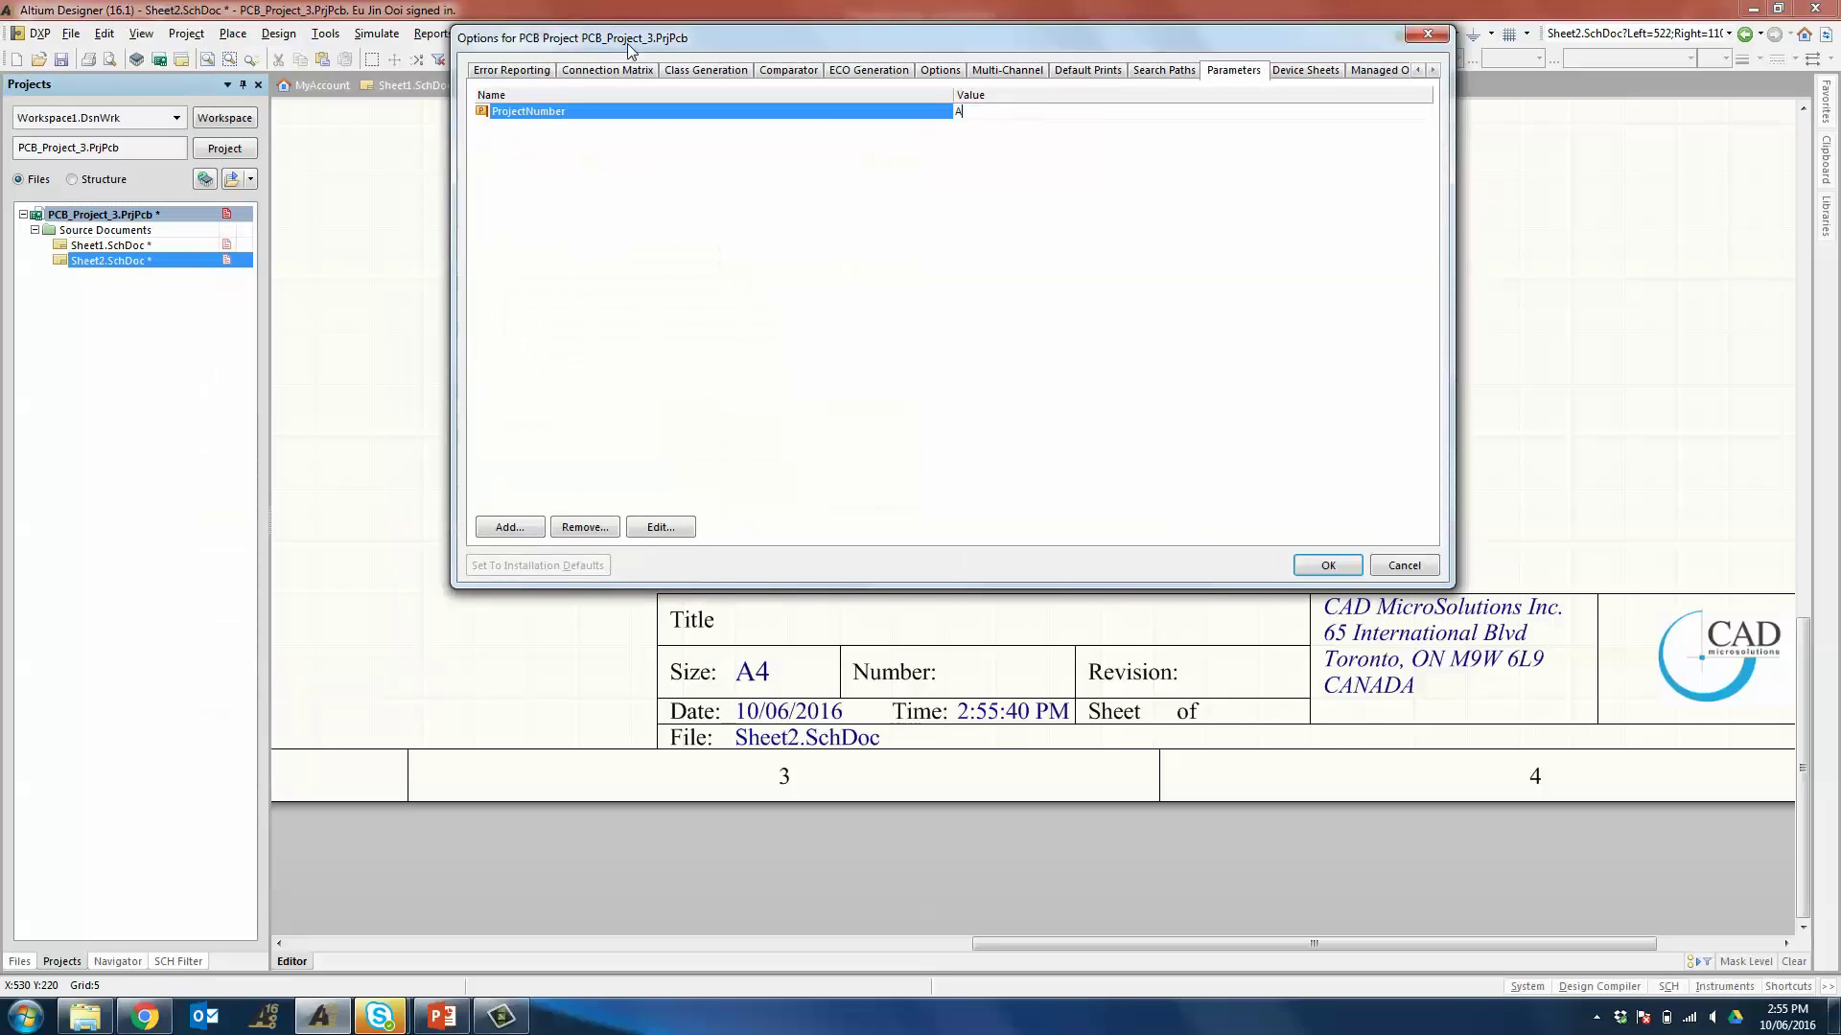
pyautogui.write('BCD1234')
pyautogui.press('Down')
pyautogui.click(1328, 566)
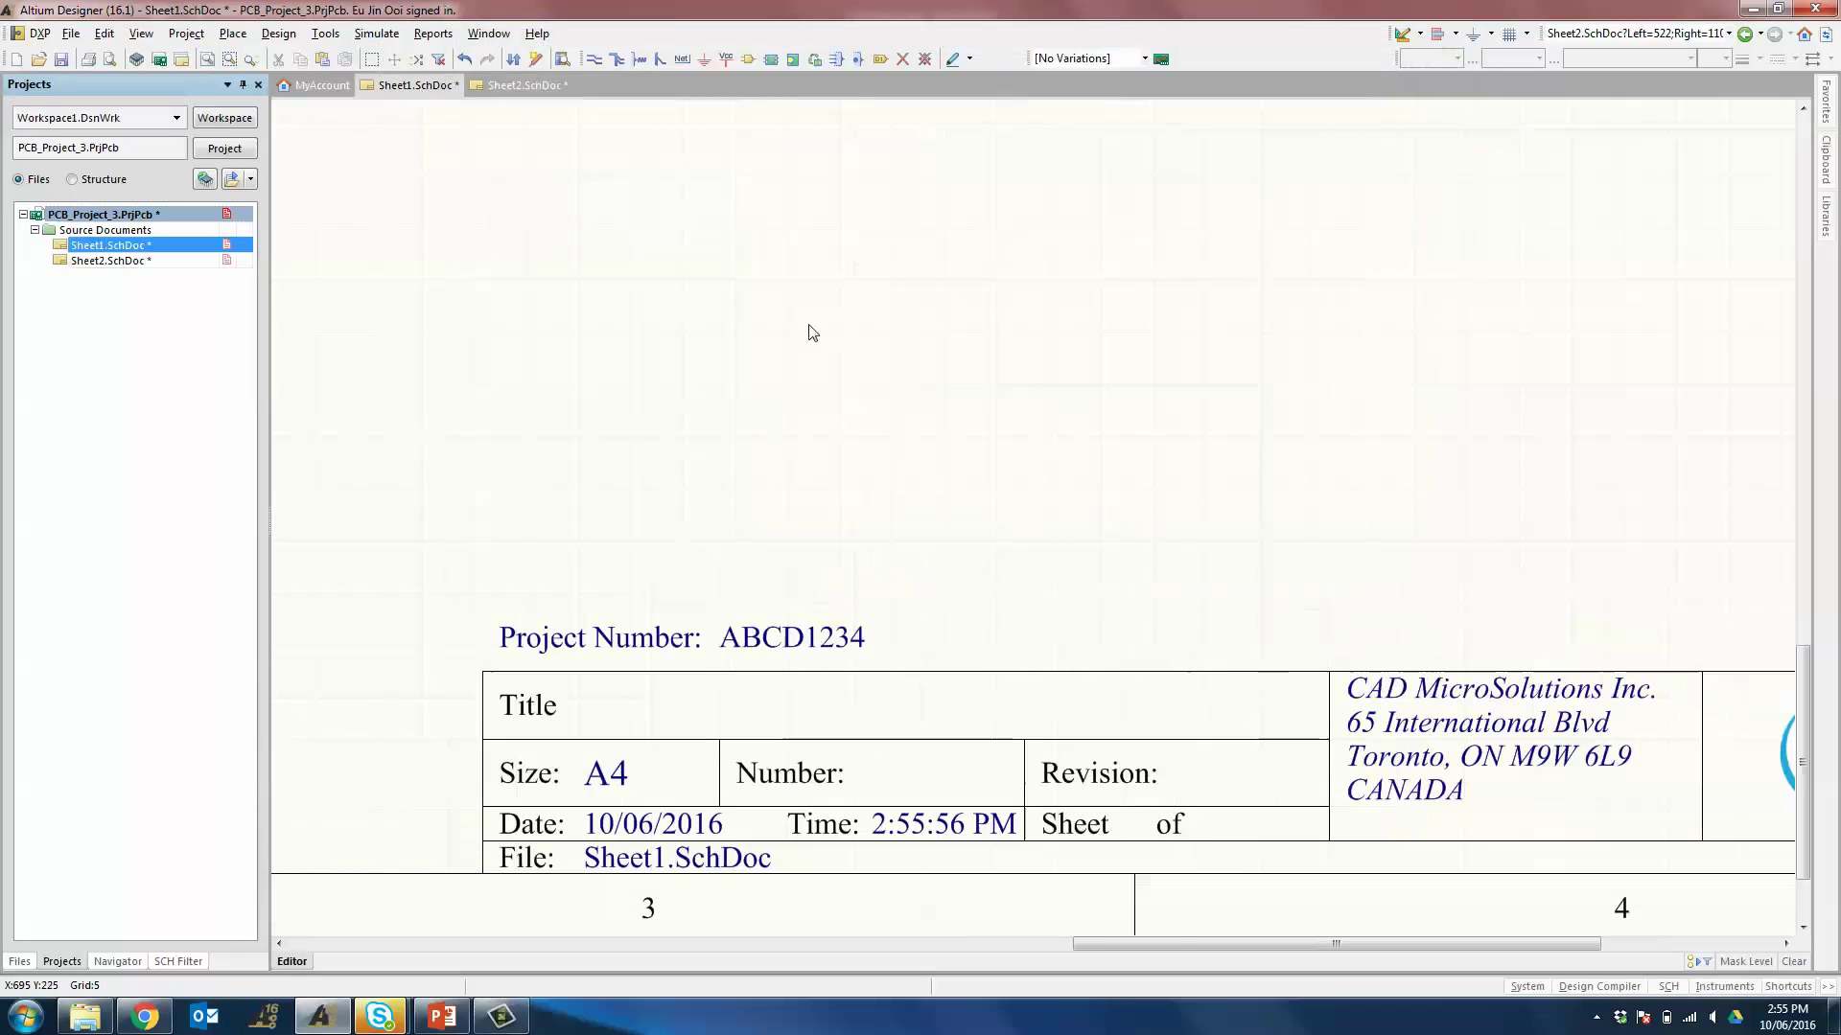
pyautogui.click(414, 86)
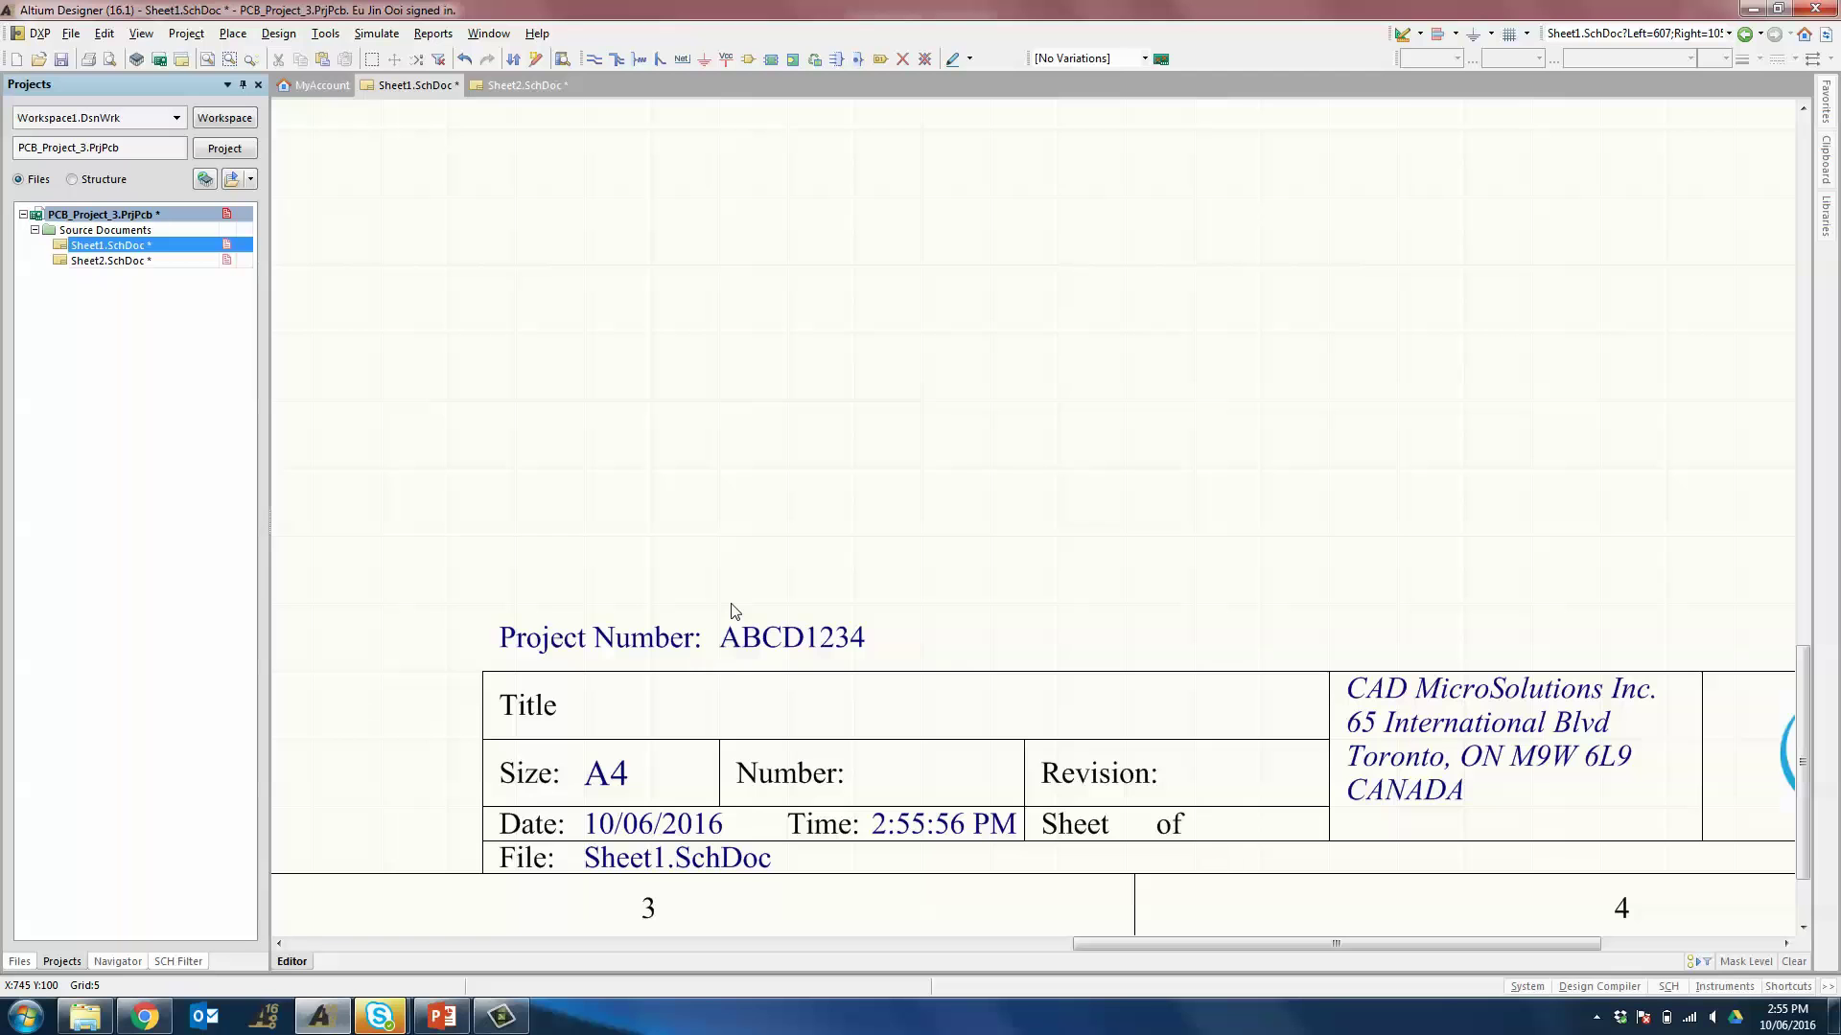